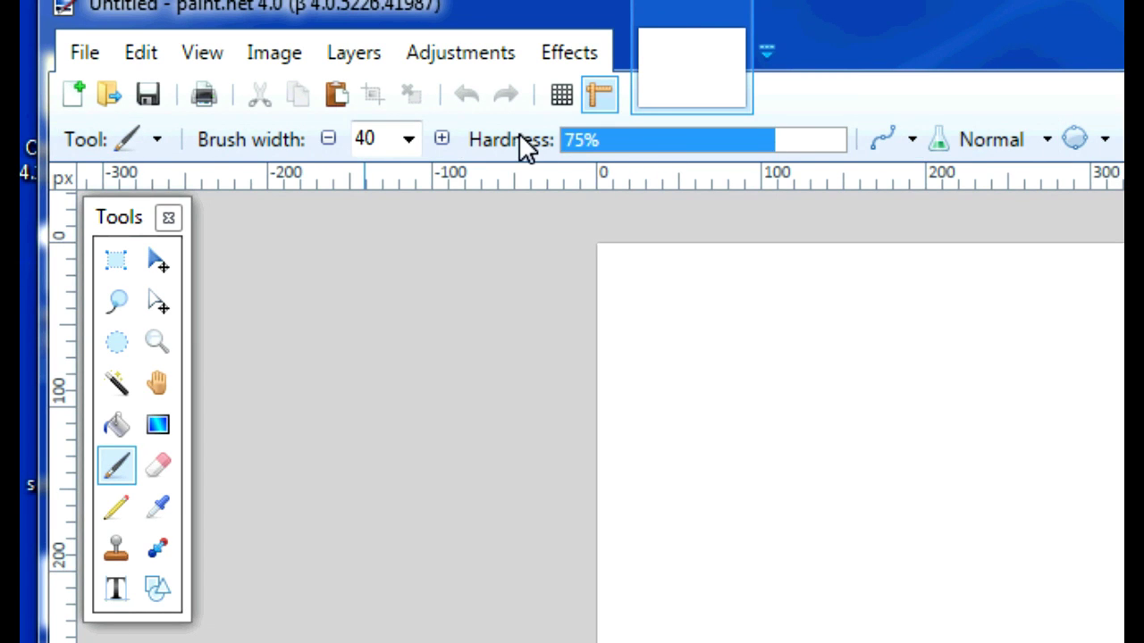
Step: Examine the options of the Rectangle Select, Move, Zoom, Magic Wand, Pencil, Text and Gradient tools in turn
{"action": "left_click", "coordinate": [118, 268]}
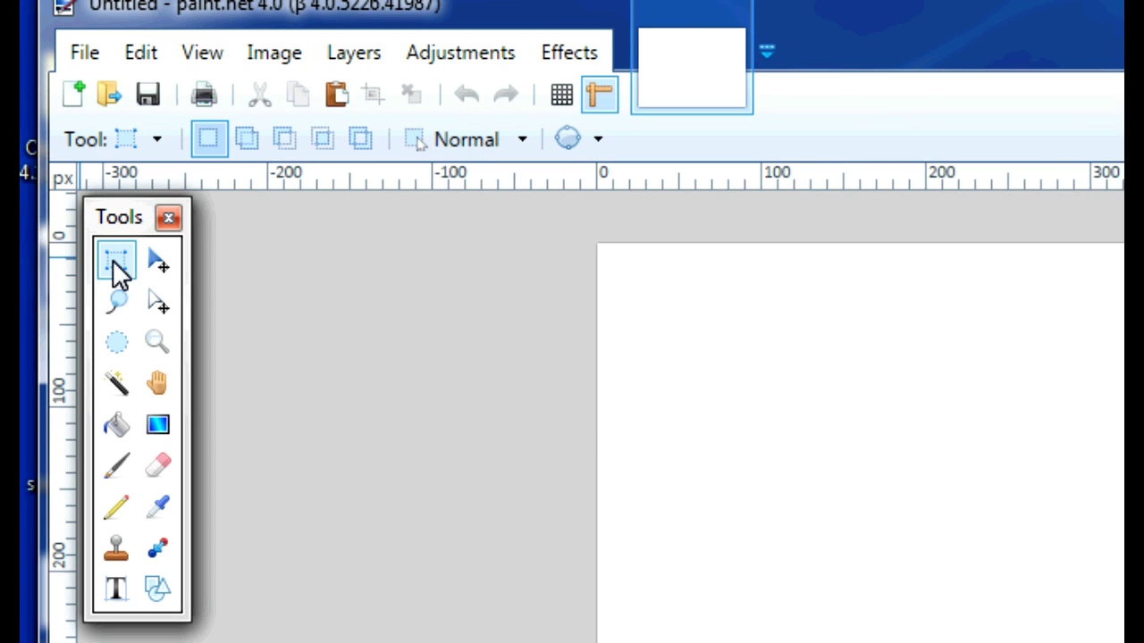
{"action": "left_click", "coordinate": [159, 261]}
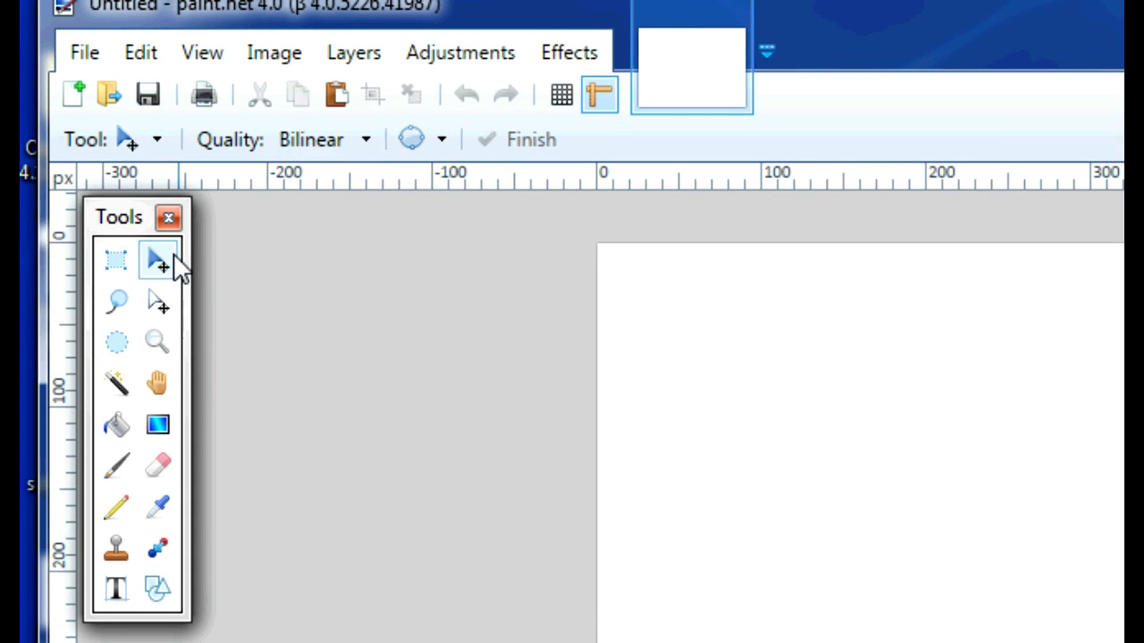
{"action": "left_click", "coordinate": [159, 308]}
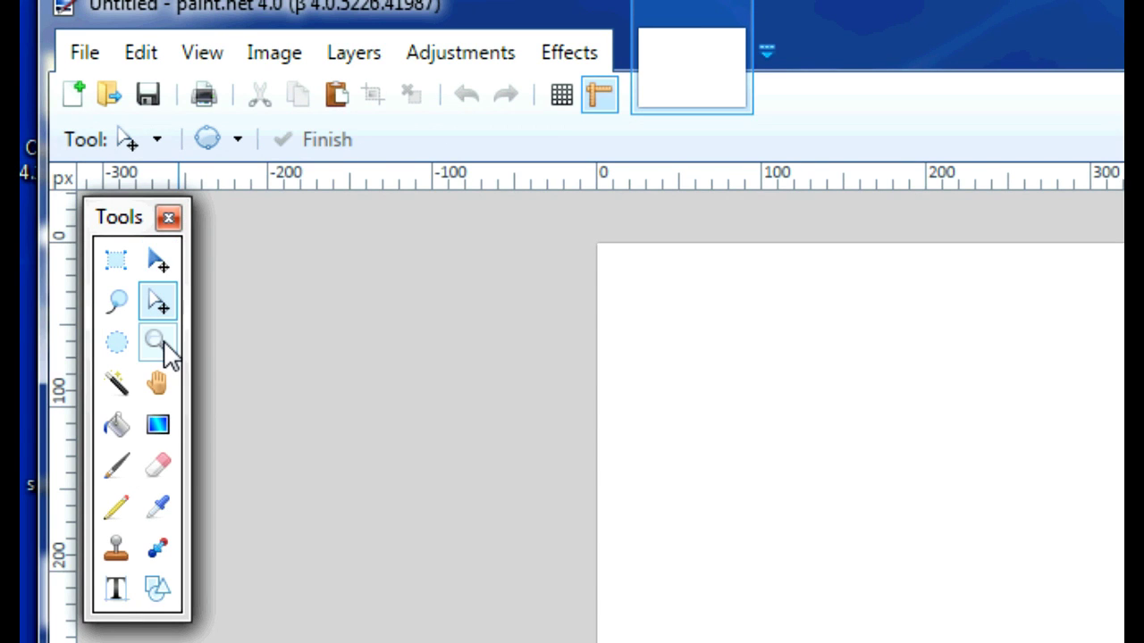
{"action": "left_click", "coordinate": [161, 346]}
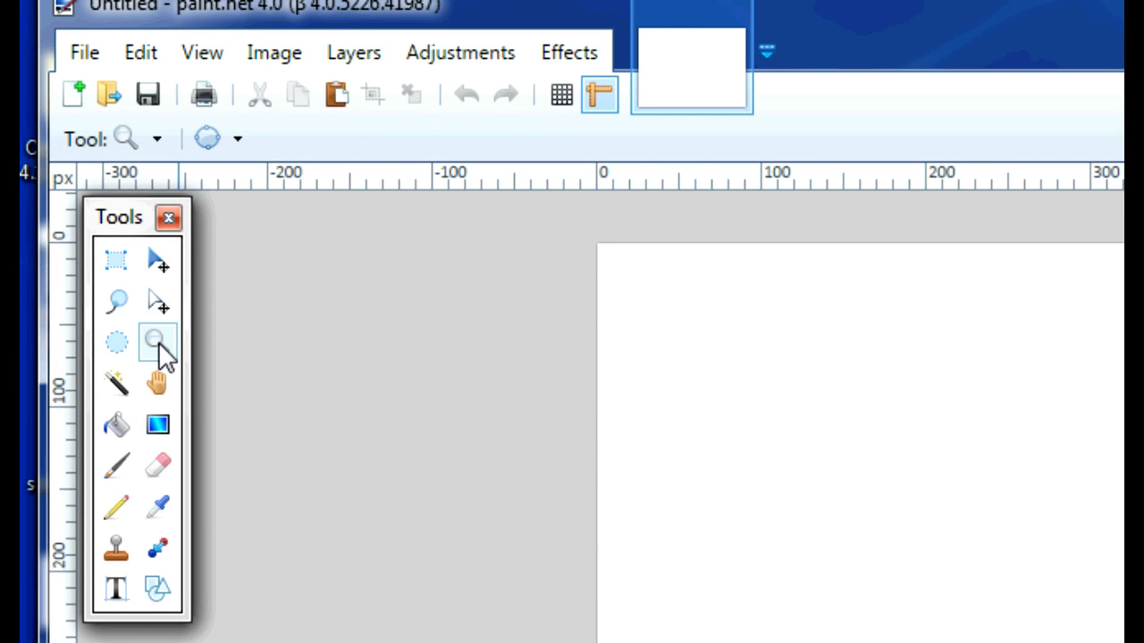
{"action": "left_click", "coordinate": [117, 386]}
{"action": "left_click", "coordinate": [111, 519]}
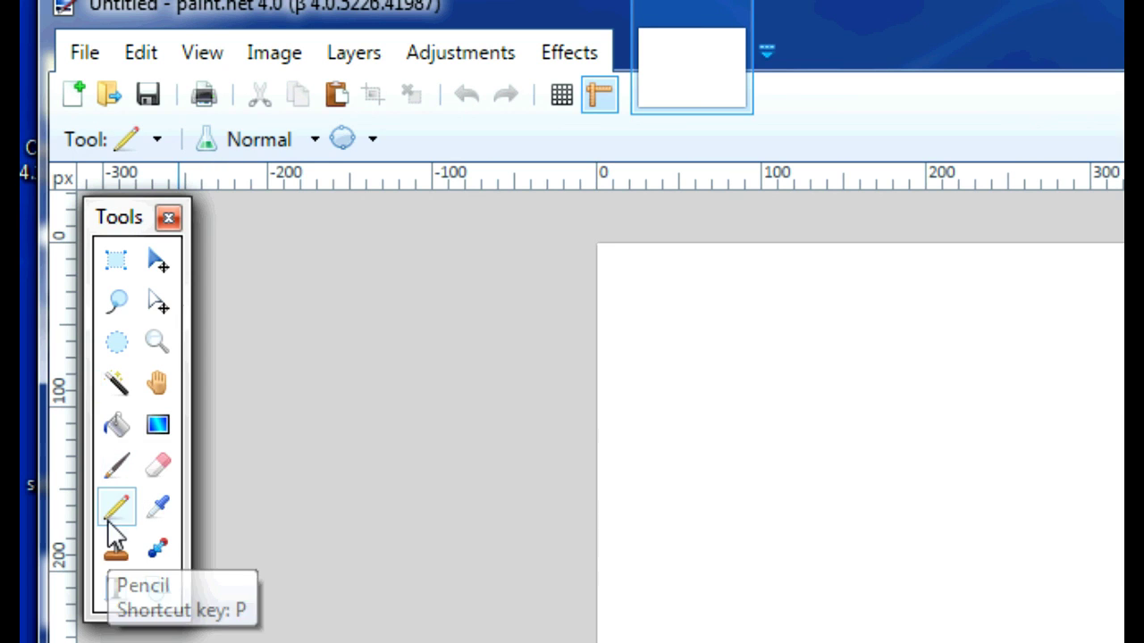
{"action": "left_click", "coordinate": [116, 591]}
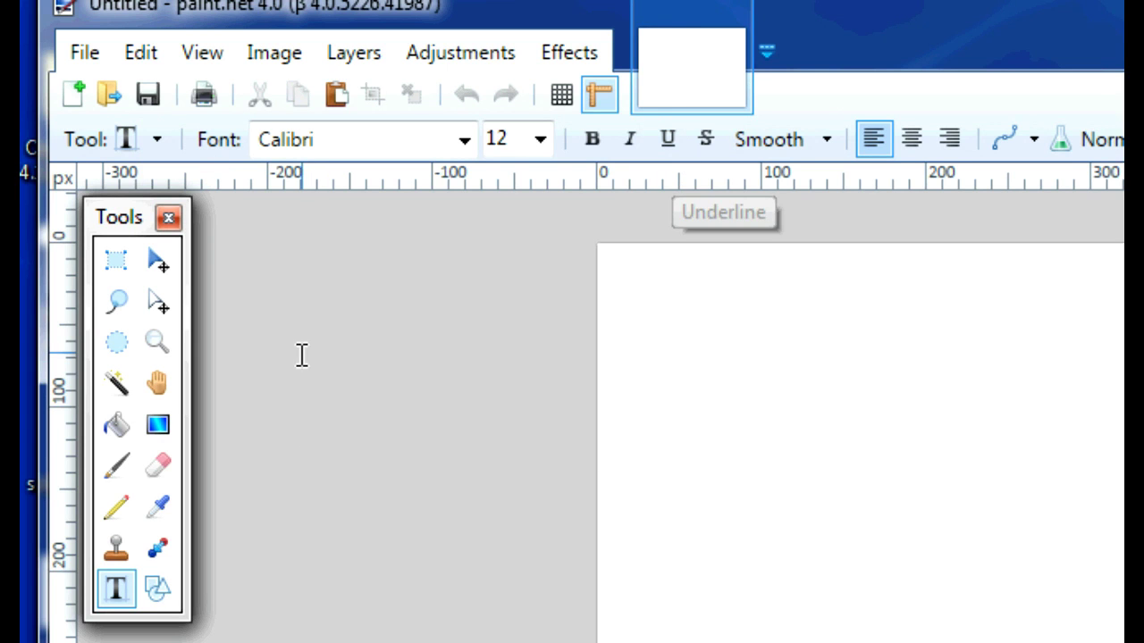
{"action": "left_click", "coordinate": [157, 428]}
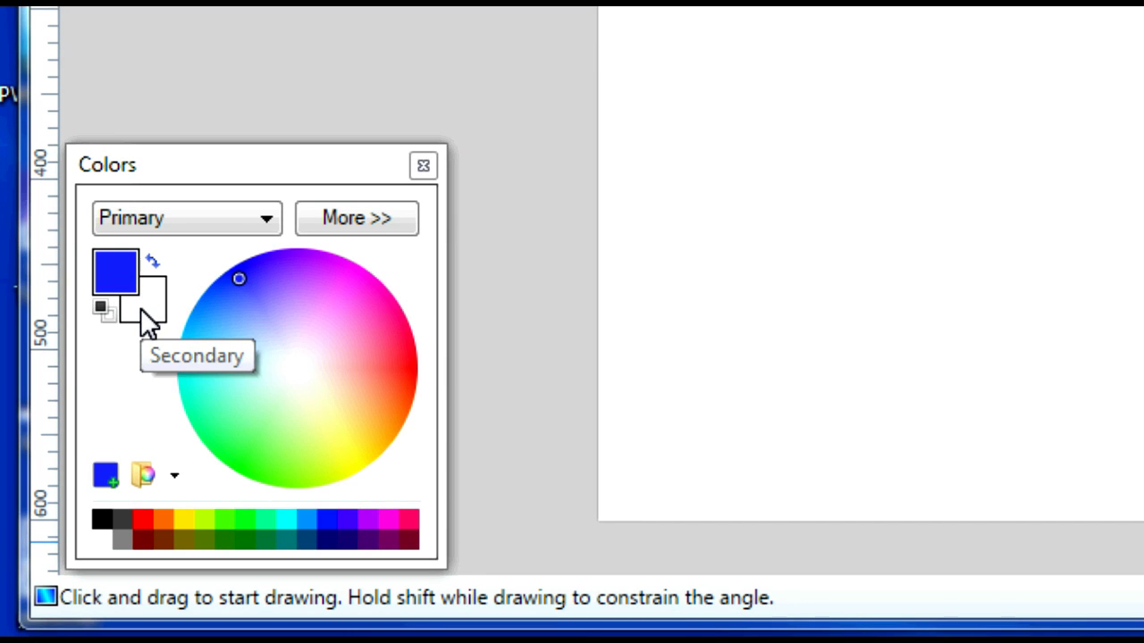
Step: Try several wheel and palette colours as the primary colour, finishing with the bright blue palette swatch
{"action": "left_click", "coordinate": [112, 271]}
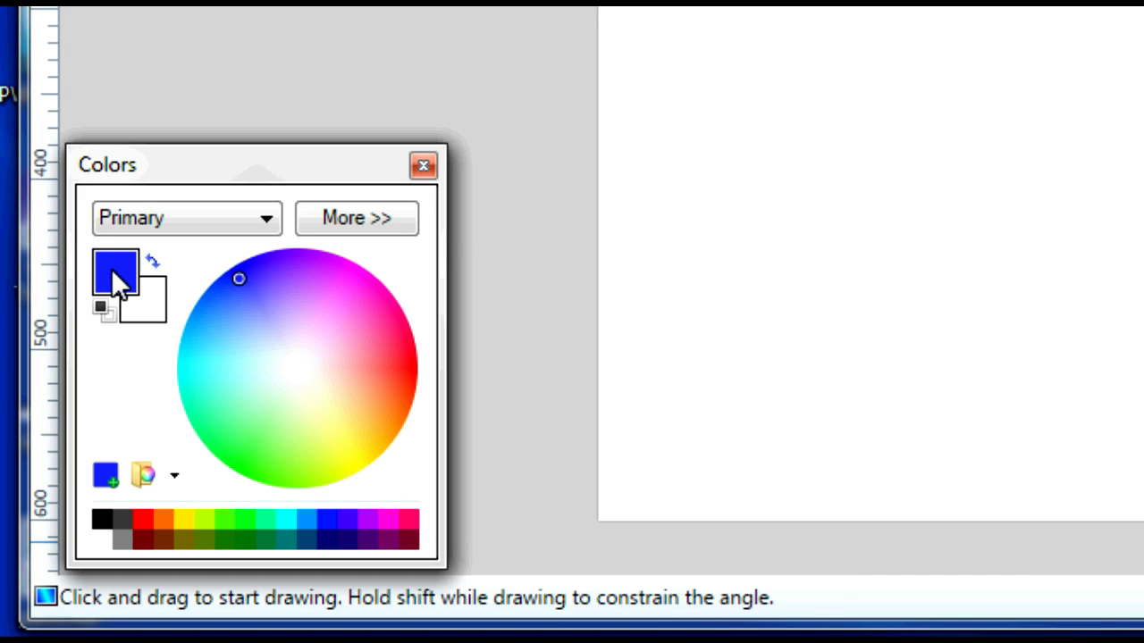
{"action": "left_click", "coordinate": [328, 291]}
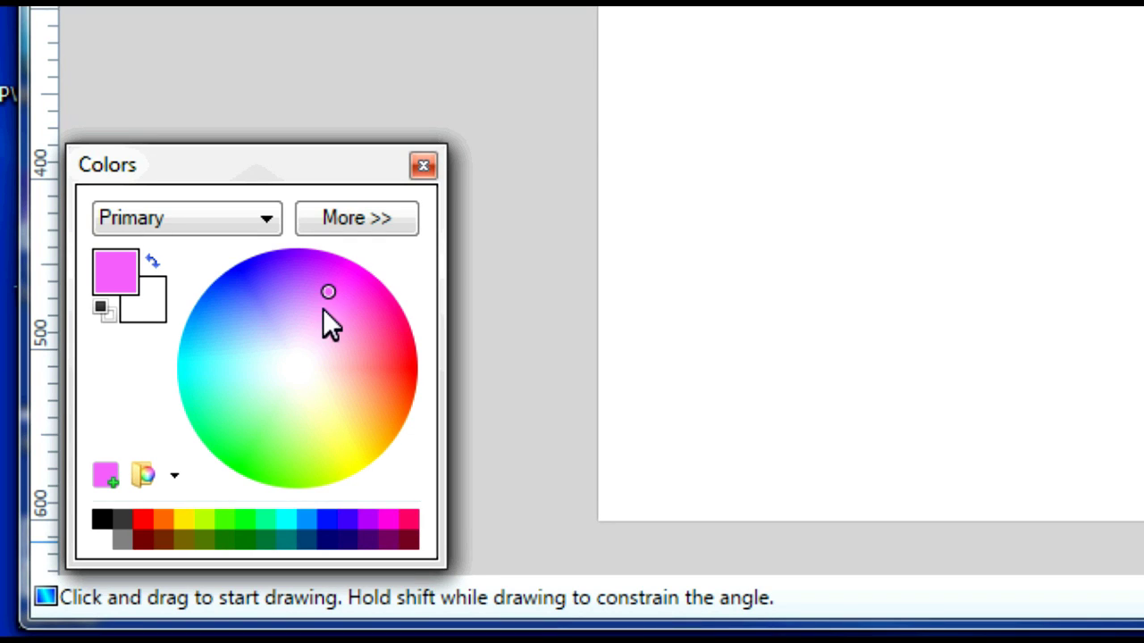
{"action": "mouse_move", "coordinate": [330, 293]}
{"action": "left_mouse_down"}
{"action": "mouse_move", "coordinate": [242, 413]}
{"action": "mouse_move", "coordinate": [302, 307]}
{"action": "mouse_move", "coordinate": [334, 296]}
{"action": "mouse_move", "coordinate": [245, 340]}
{"action": "mouse_move", "coordinate": [300, 311]}
{"action": "left_mouse_up"}
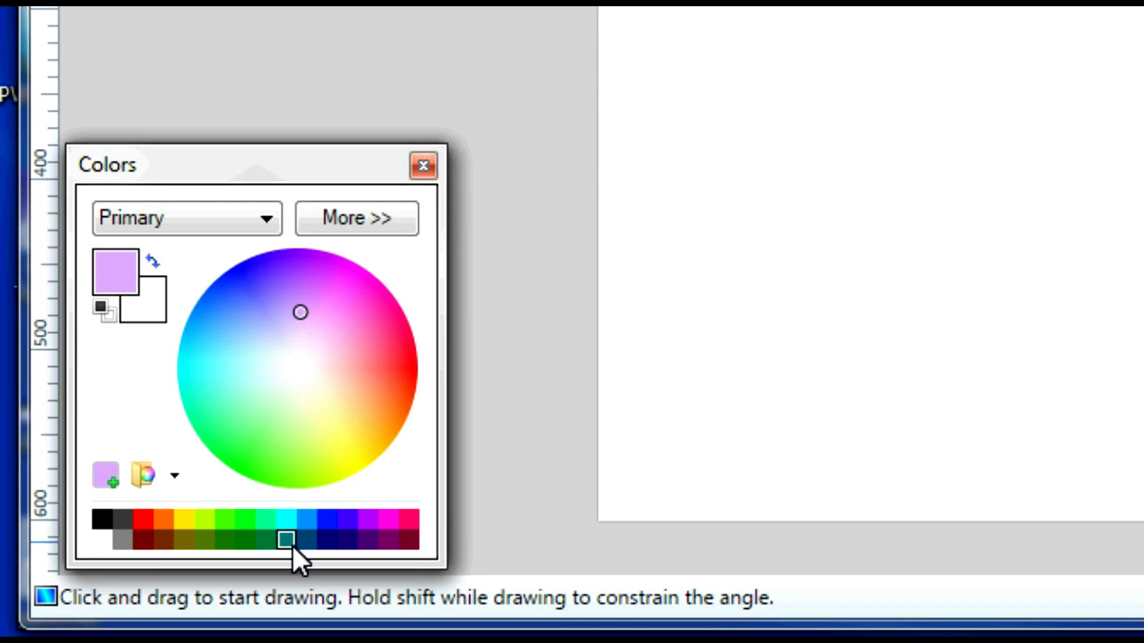
{"action": "left_click", "coordinate": [263, 520]}
{"action": "left_click", "coordinate": [188, 521]}
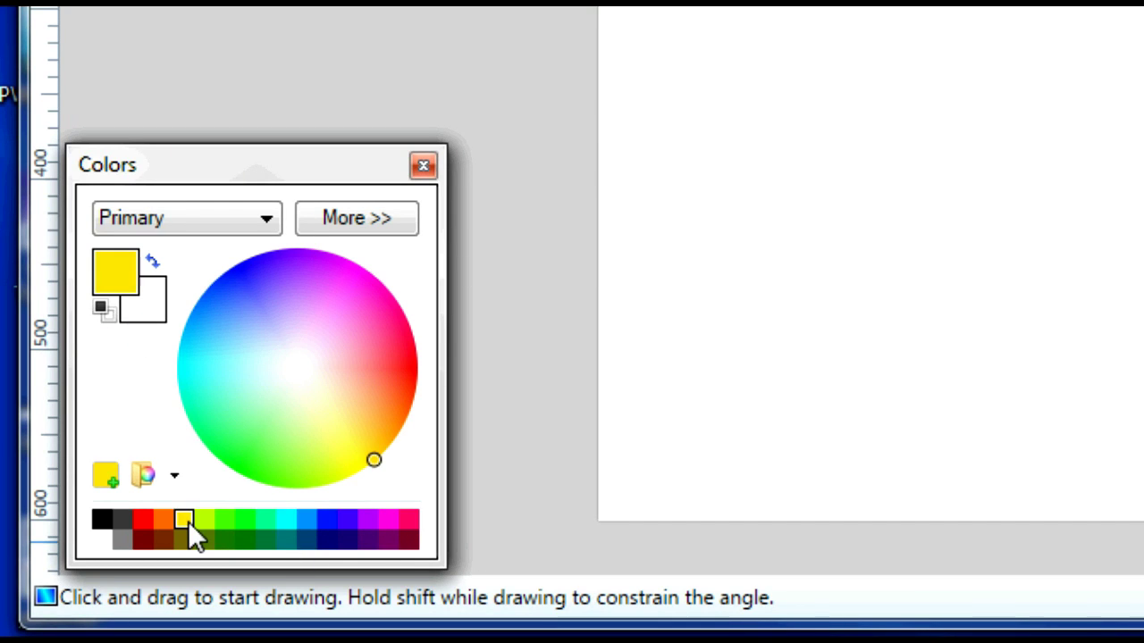
{"action": "left_click", "coordinate": [334, 525]}
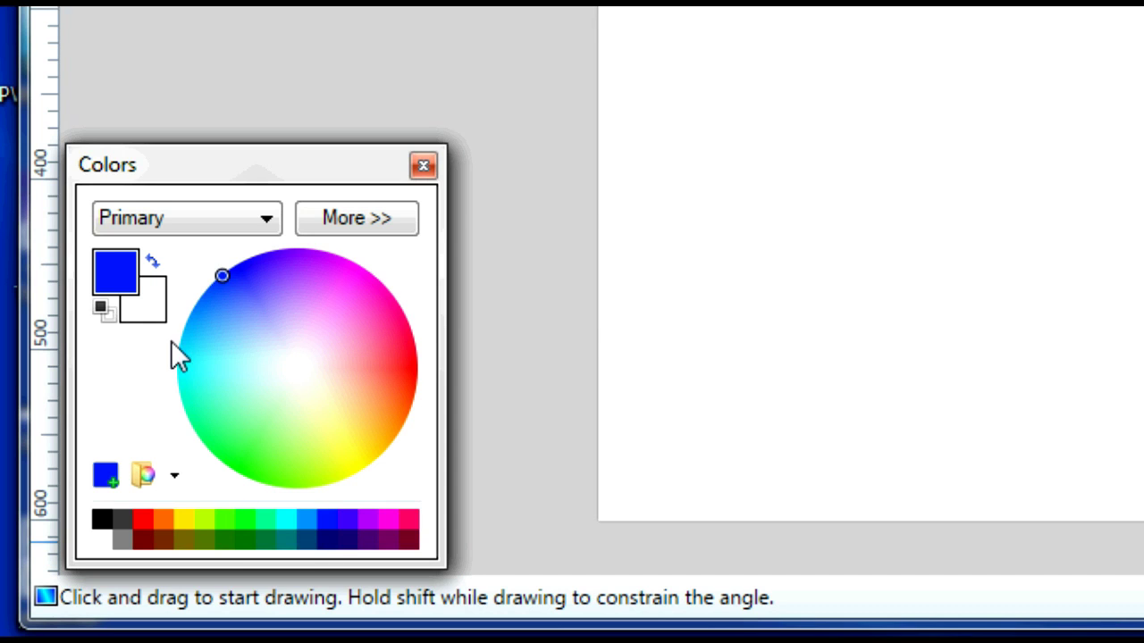
Step: Try several wheel colours as the secondary colour, finish with light blue 66D1FF, and briefly view the expanded colour settings
{"action": "left_click", "coordinate": [144, 306]}
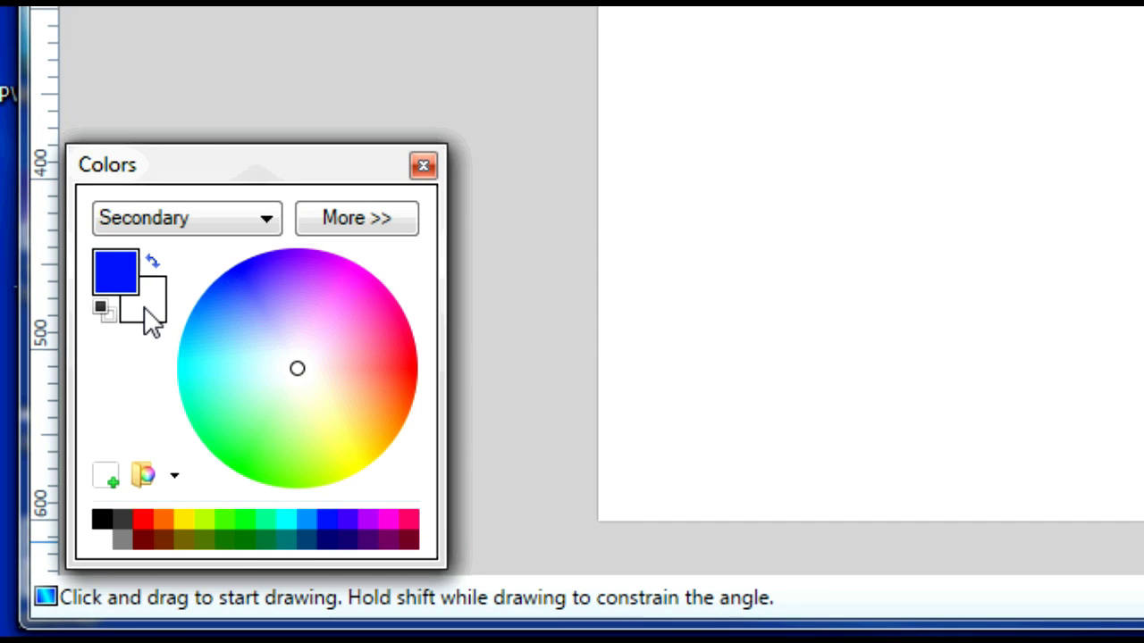
{"action": "left_click", "coordinate": [333, 283]}
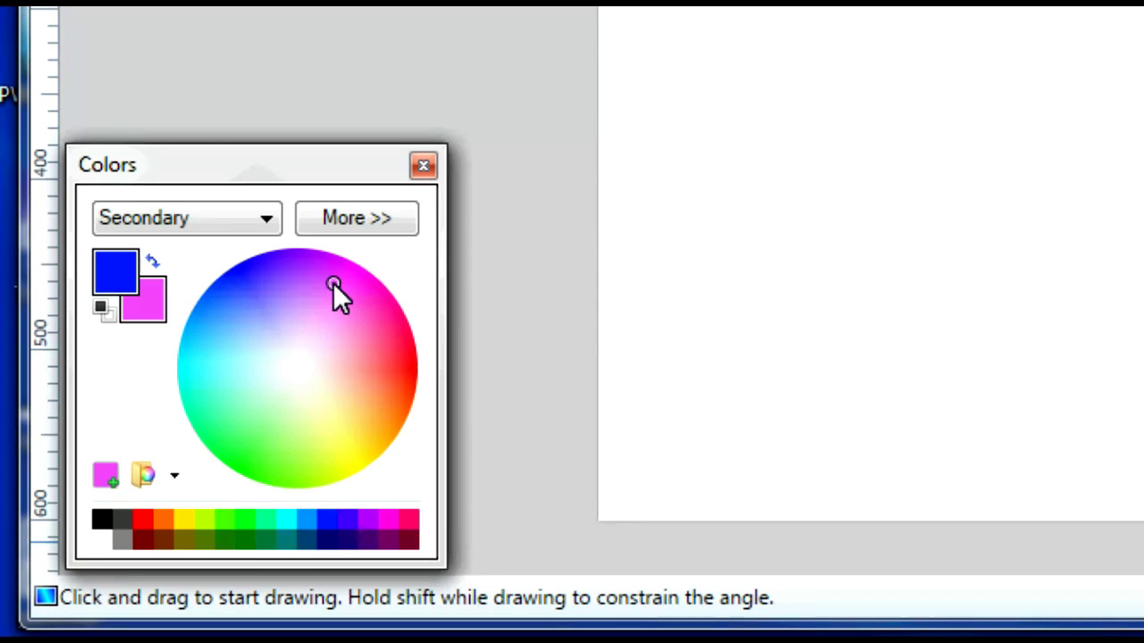
{"action": "left_click", "coordinate": [371, 348]}
{"action": "left_click", "coordinate": [339, 426]}
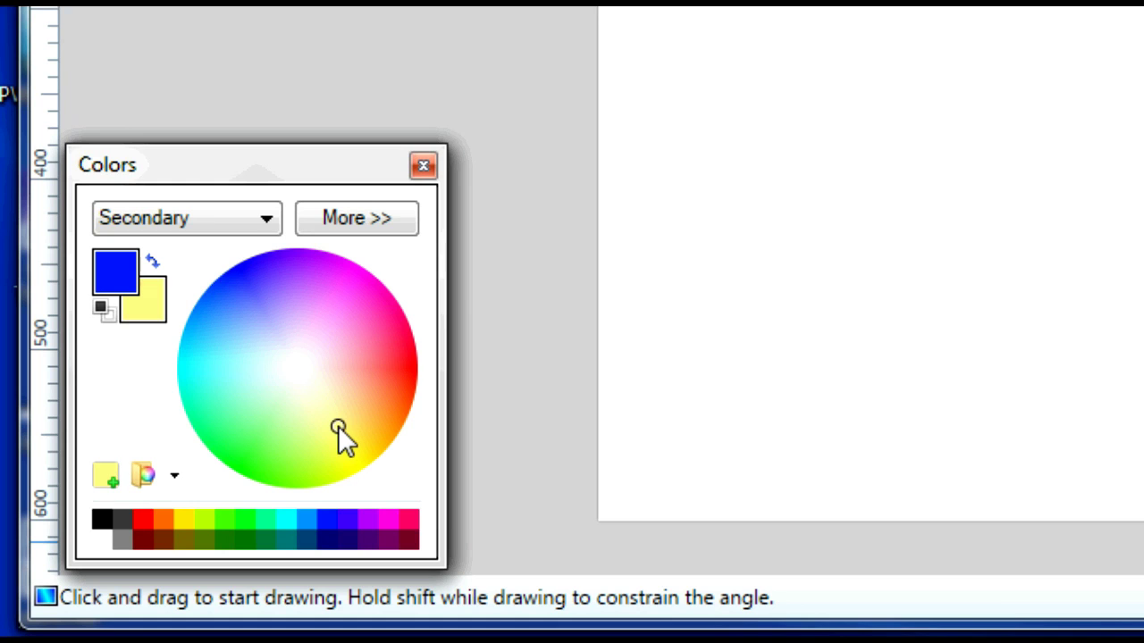
{"action": "left_click", "coordinate": [219, 342]}
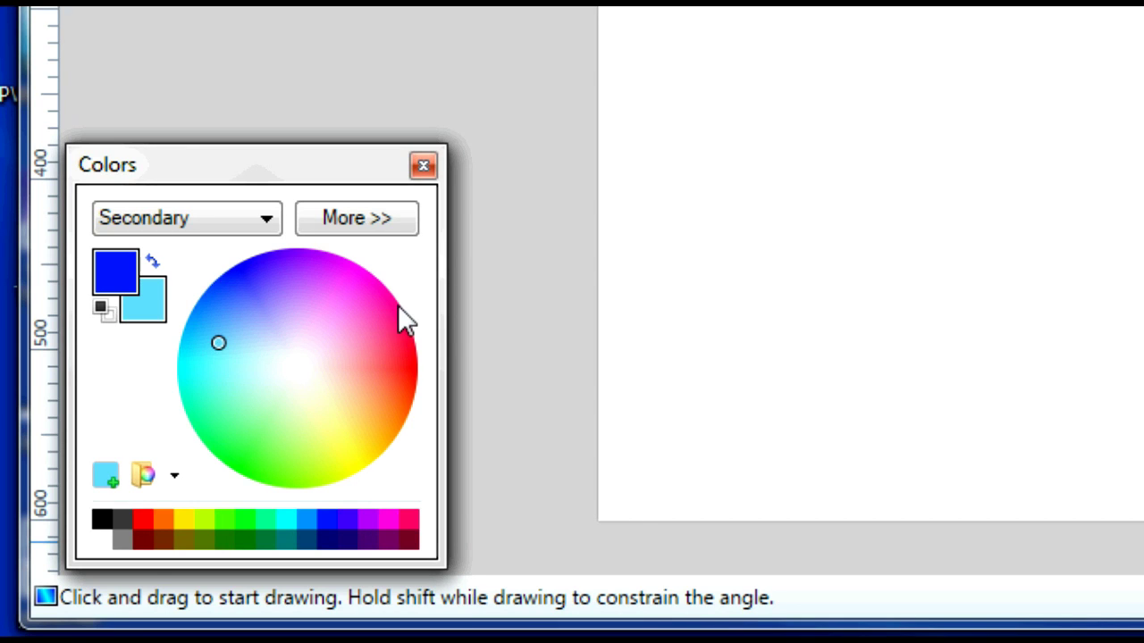
{"action": "left_click", "coordinate": [366, 220]}
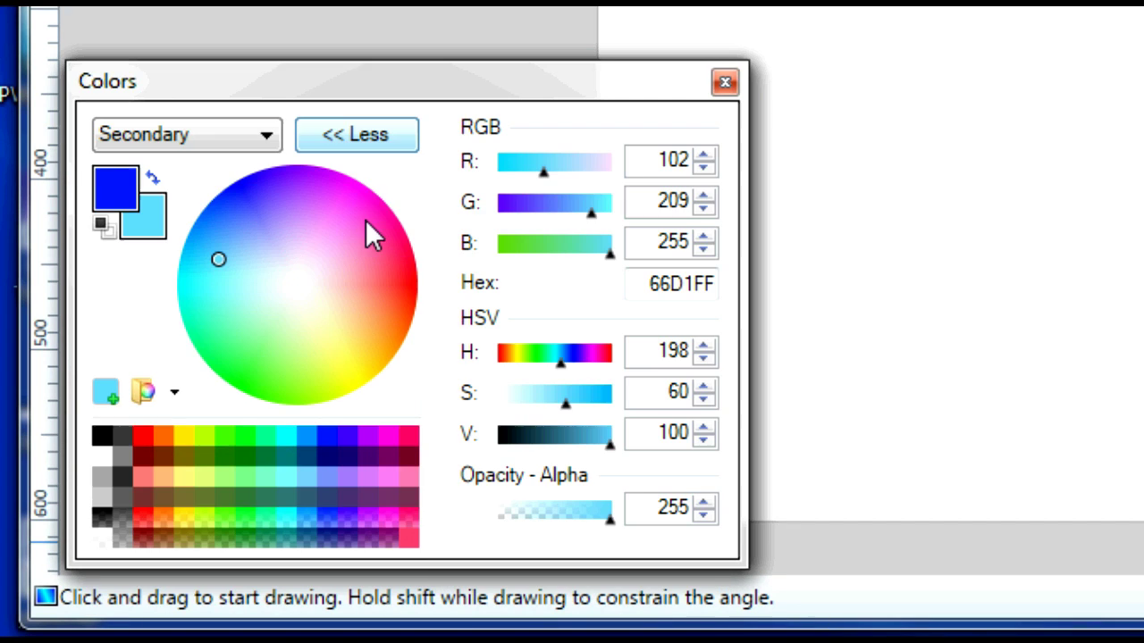
{"action": "left_click", "coordinate": [375, 133]}
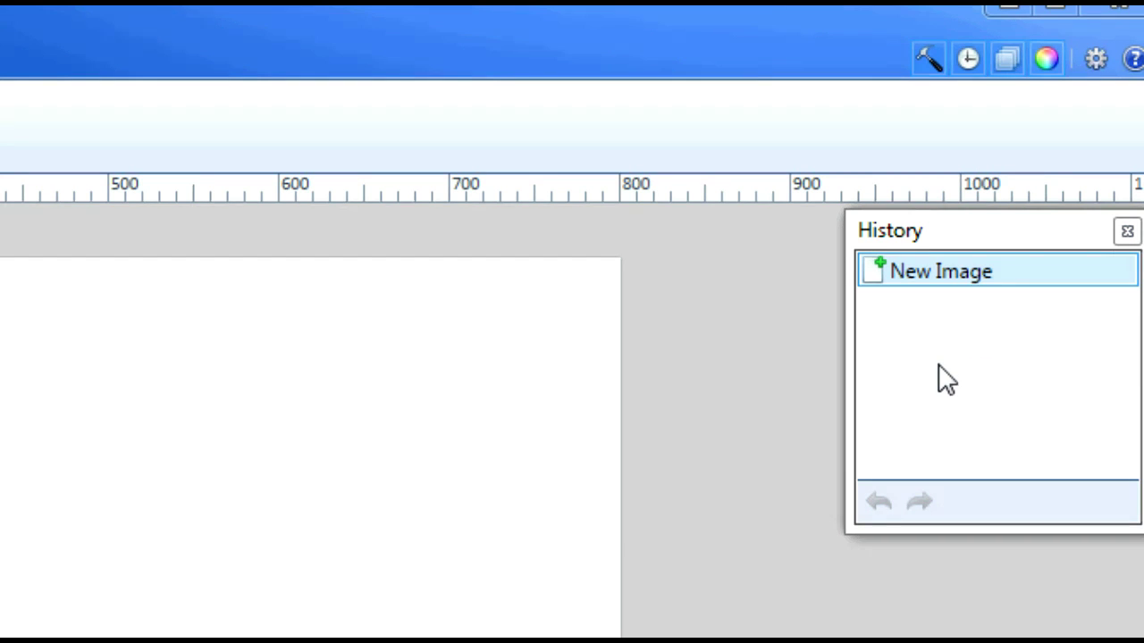
Step: Toggle the History window off and on, leaving it hidden
{"action": "left_click", "coordinate": [969, 58]}
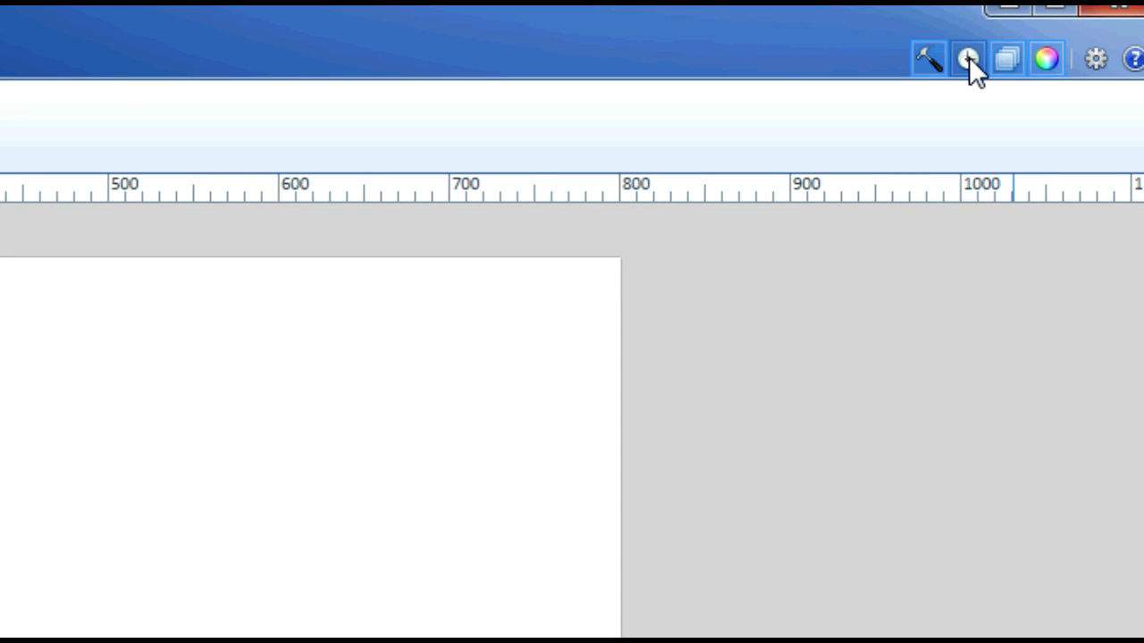
{"action": "left_click", "coordinate": [969, 58]}
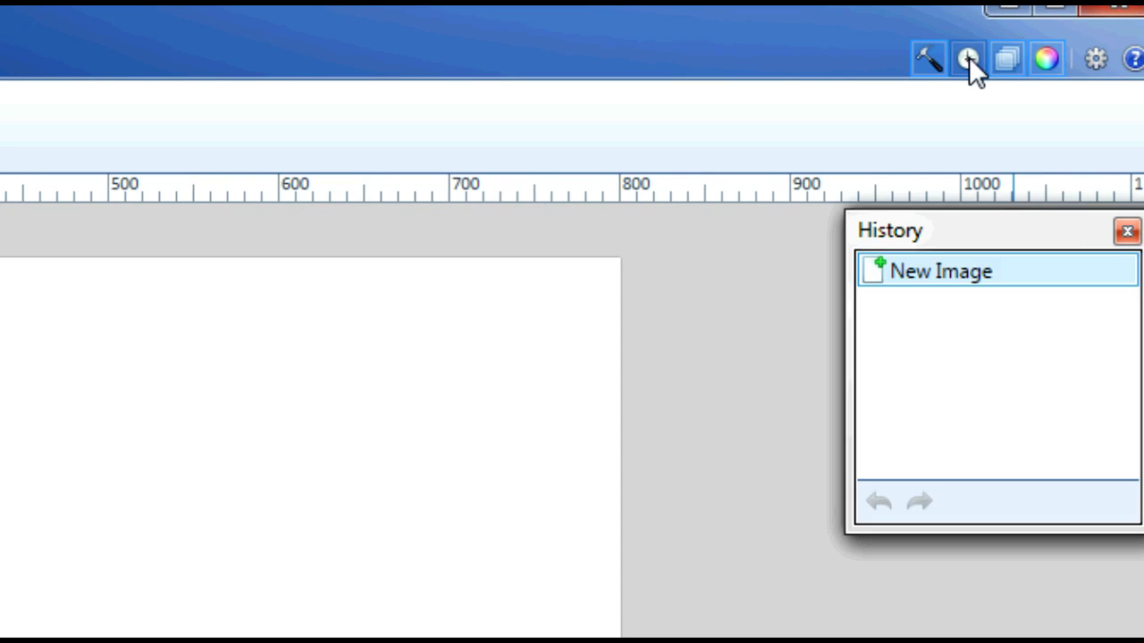
{"action": "left_click", "coordinate": [969, 59]}
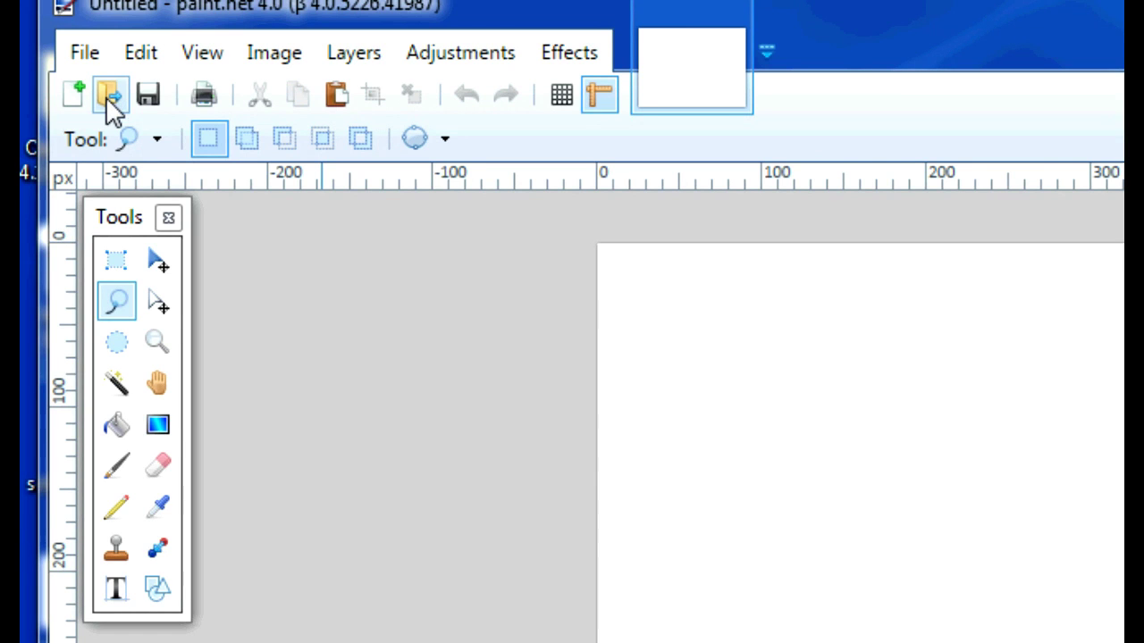
Step: Open bride_and_groom_png_lg.png from the stock_images folder, with the file list enlarged to large icons
{"action": "left_click", "coordinate": [86, 56]}
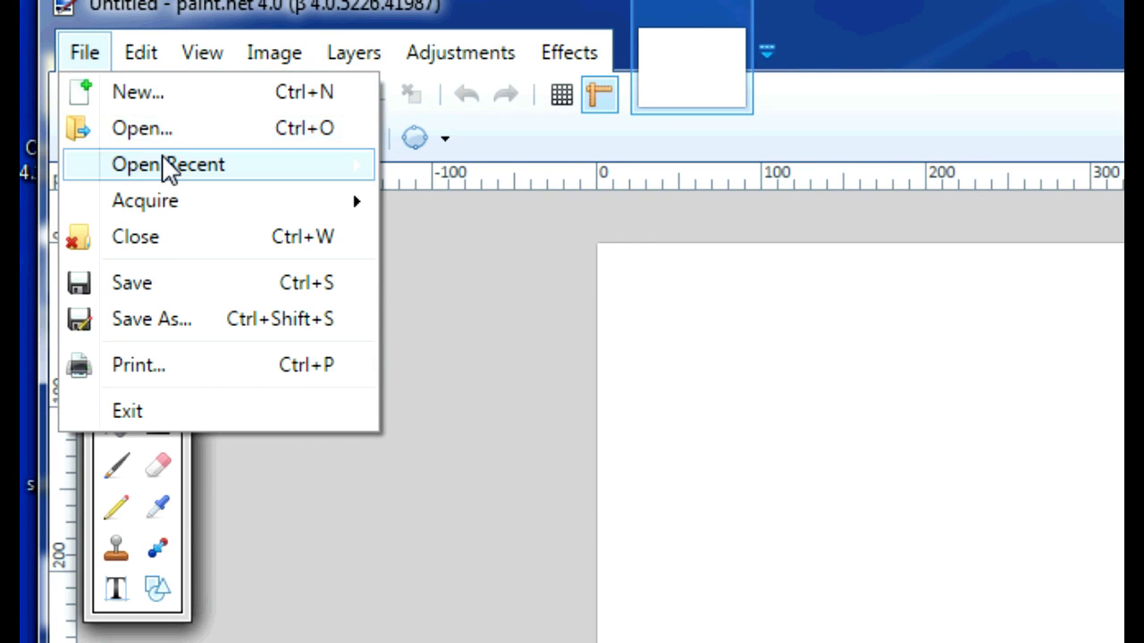
{"action": "mouse_move", "coordinate": [174, 186]}
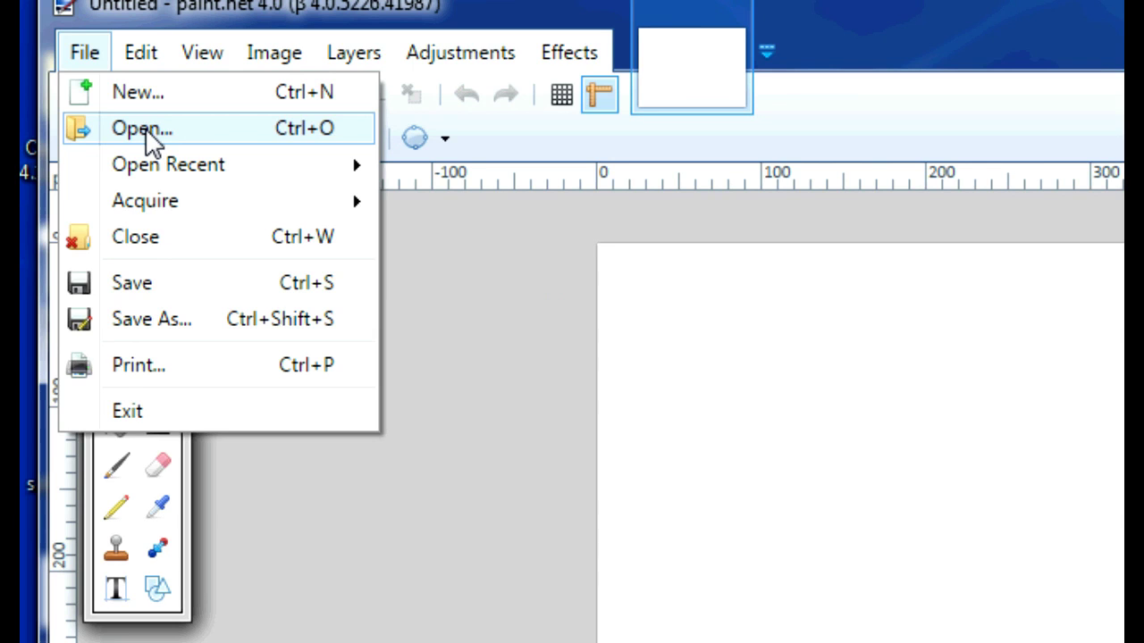
{"action": "left_click", "coordinate": [145, 130]}
{"action": "mouse_move", "coordinate": [733, 20]}
{"action": "left_mouse_down"}
{"action": "mouse_move", "coordinate": [777, 67]}
{"action": "mouse_move", "coordinate": [1143, 284]}
{"action": "mouse_move", "coordinate": [1143, 337]}
{"action": "mouse_move", "coordinate": [1143, 309]}
{"action": "left_mouse_up"}
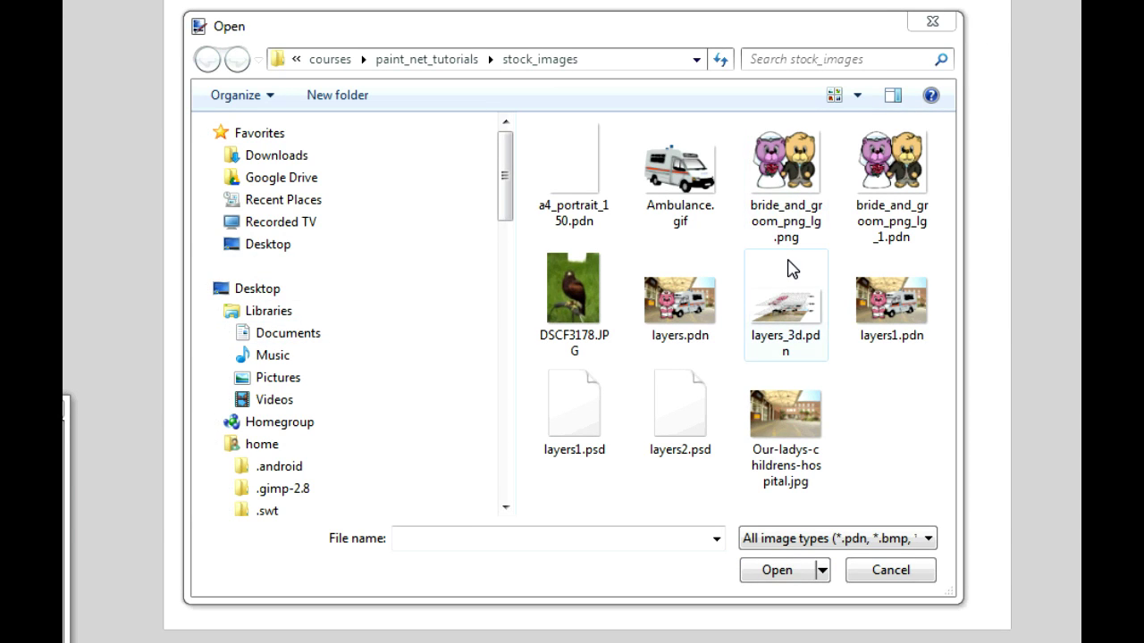
{"action": "left_click", "coordinate": [784, 174]}
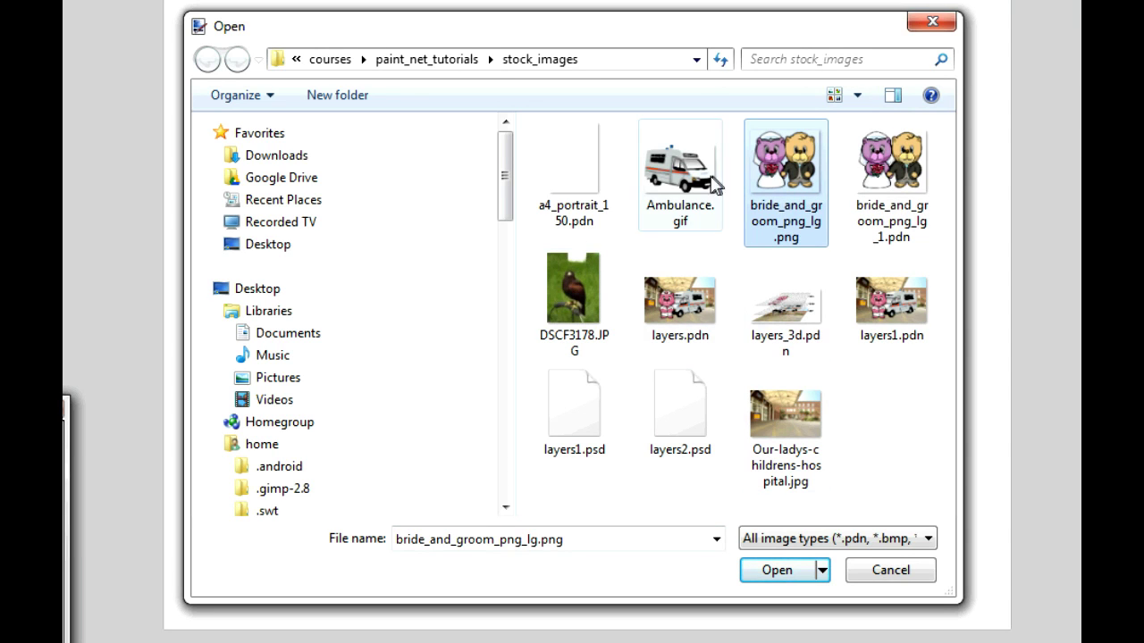
{"action": "left_click", "coordinate": [858, 100]}
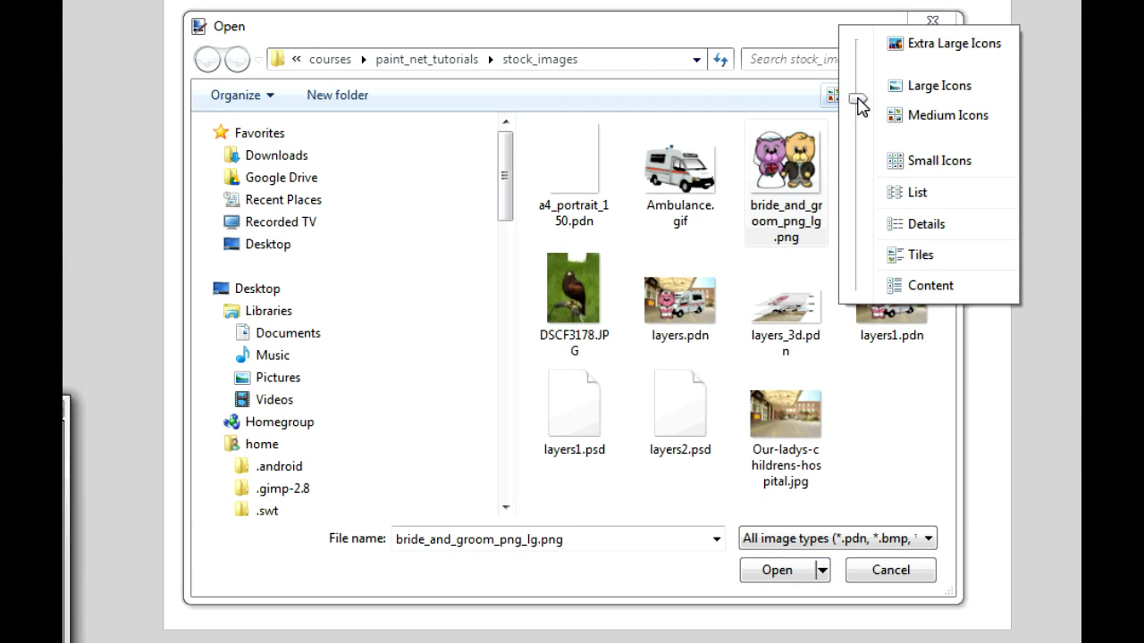
{"action": "mouse_move", "coordinate": [858, 104]}
{"action": "left_mouse_down"}
{"action": "mouse_move", "coordinate": [864, 184]}
{"action": "mouse_move", "coordinate": [861, 95]}
{"action": "left_mouse_up"}
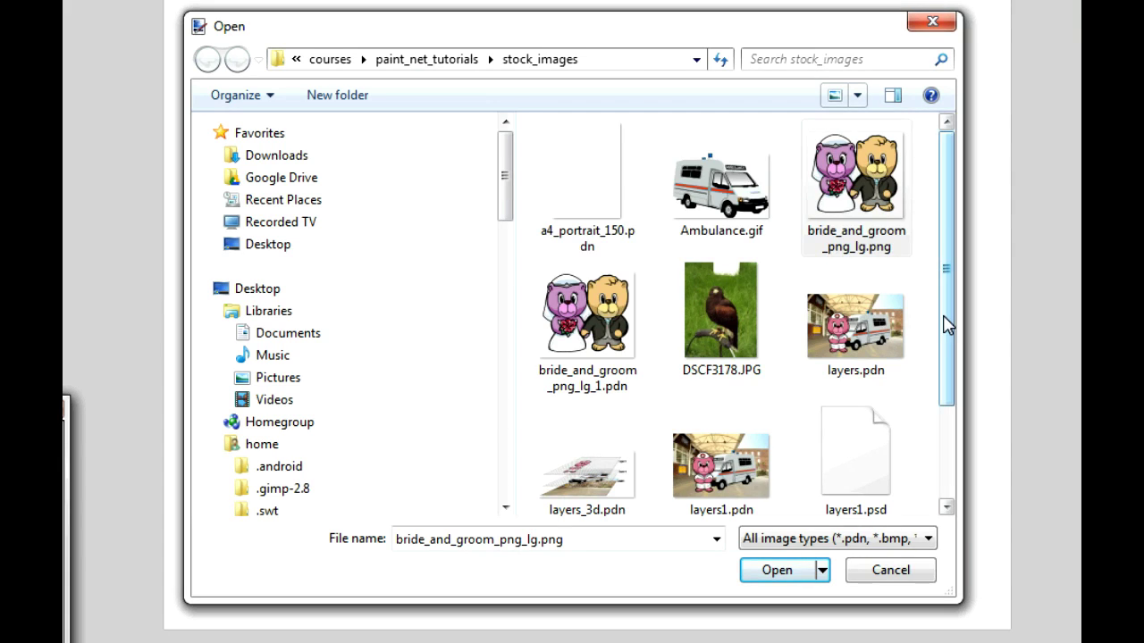
{"action": "left_click_drag", "start_coordinate": [950, 325], "coordinate": [954, 240]}
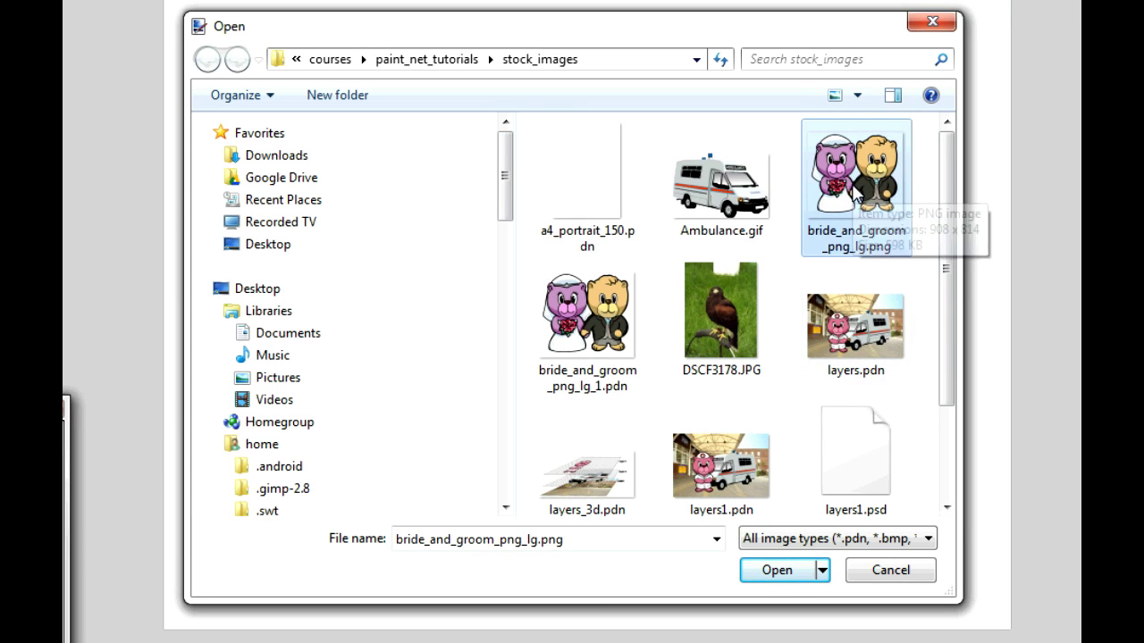
{"action": "left_click", "coordinate": [766, 574]}
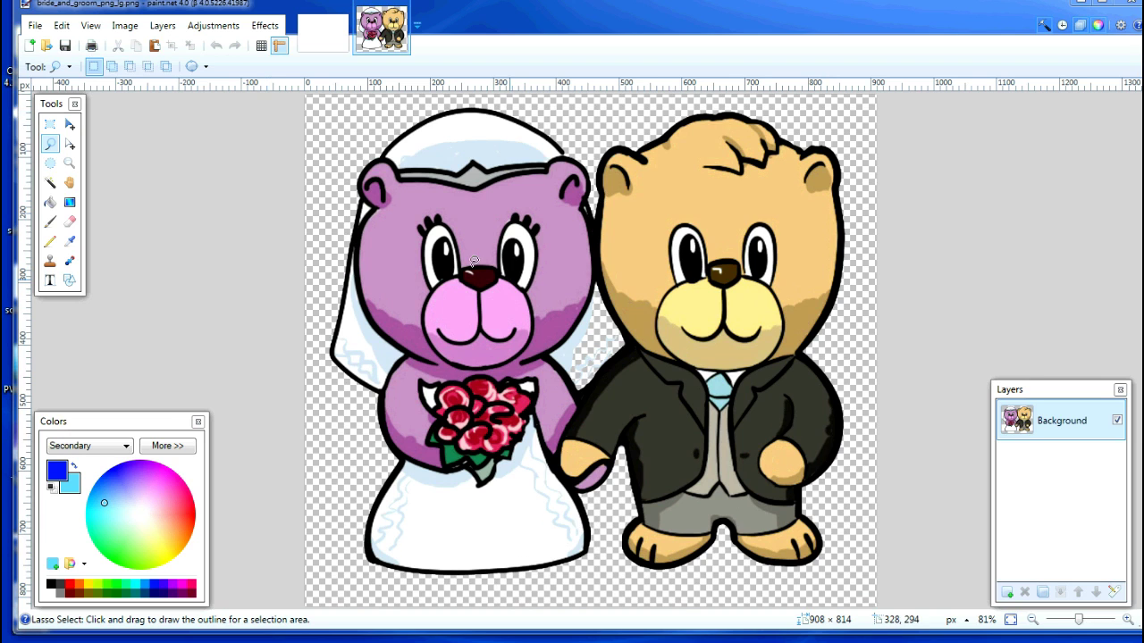
Step: Open Ambulance.gif from the stock_images folder as a further image
{"action": "left_click", "coordinate": [46, 47]}
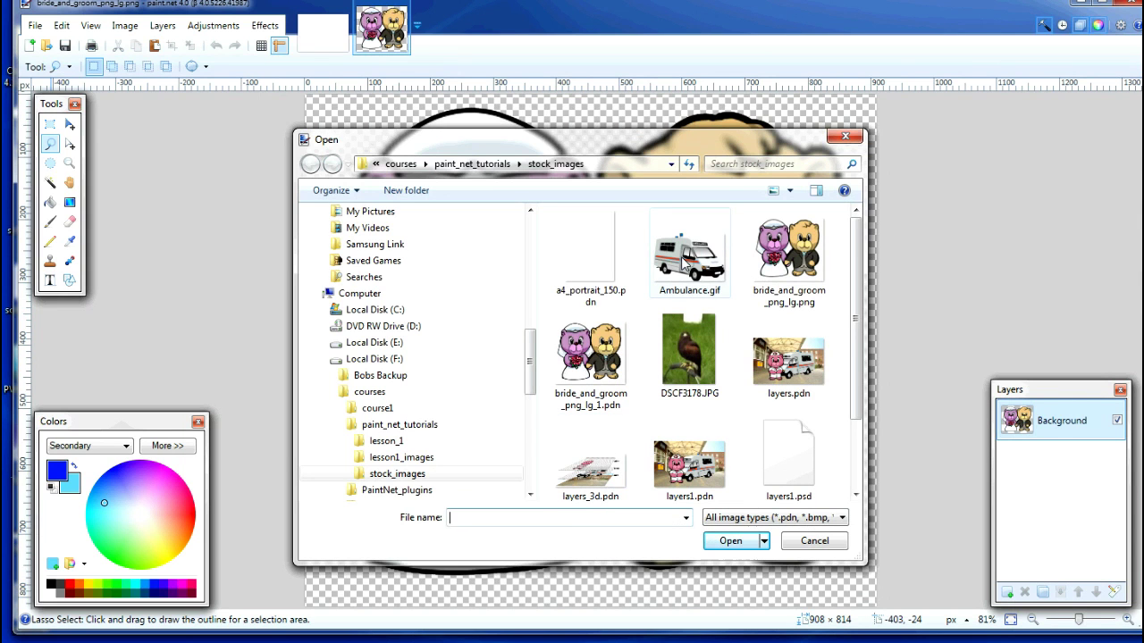
{"action": "double_click", "coordinate": [685, 259]}
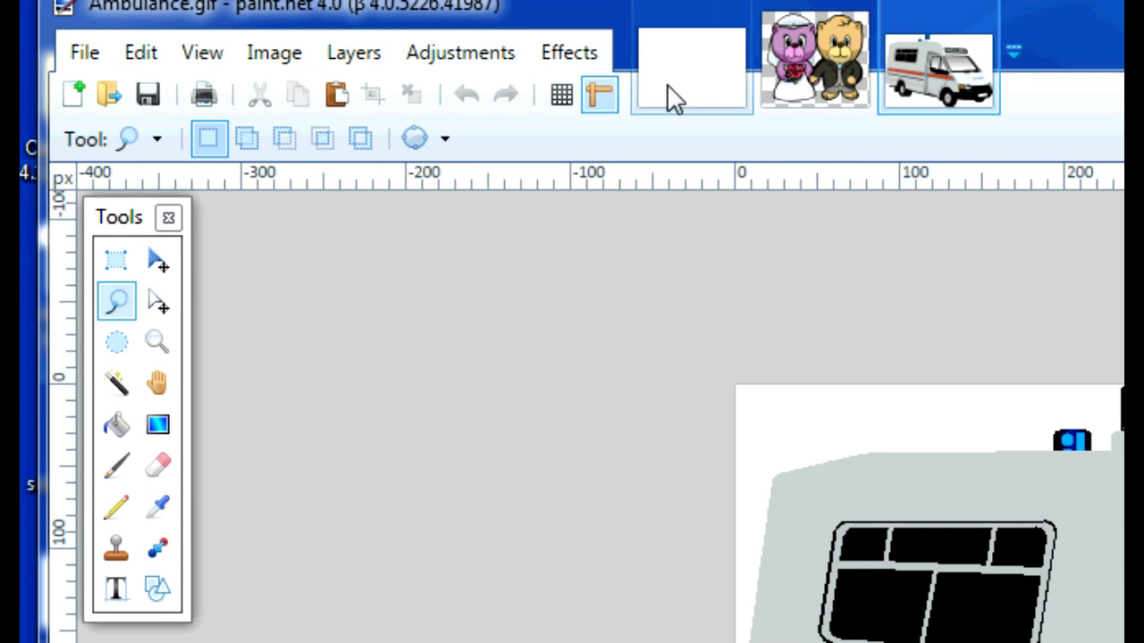
Step: View each of the open images in turn, ending on the blank Untitled image
{"action": "left_click", "coordinate": [676, 86]}
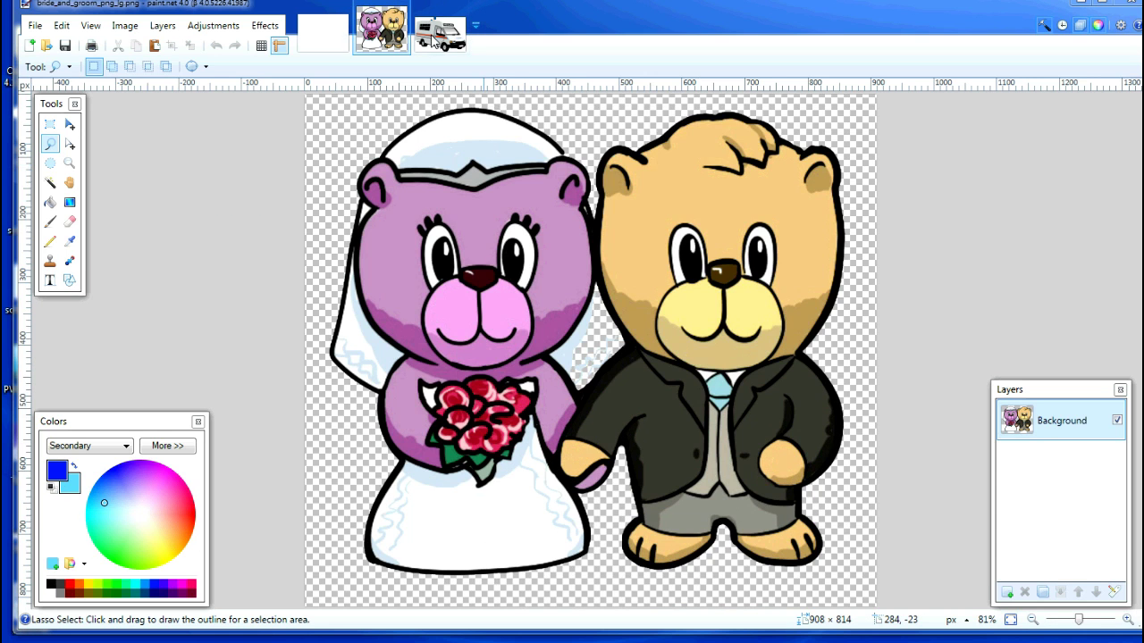
{"action": "left_click", "coordinate": [926, 84]}
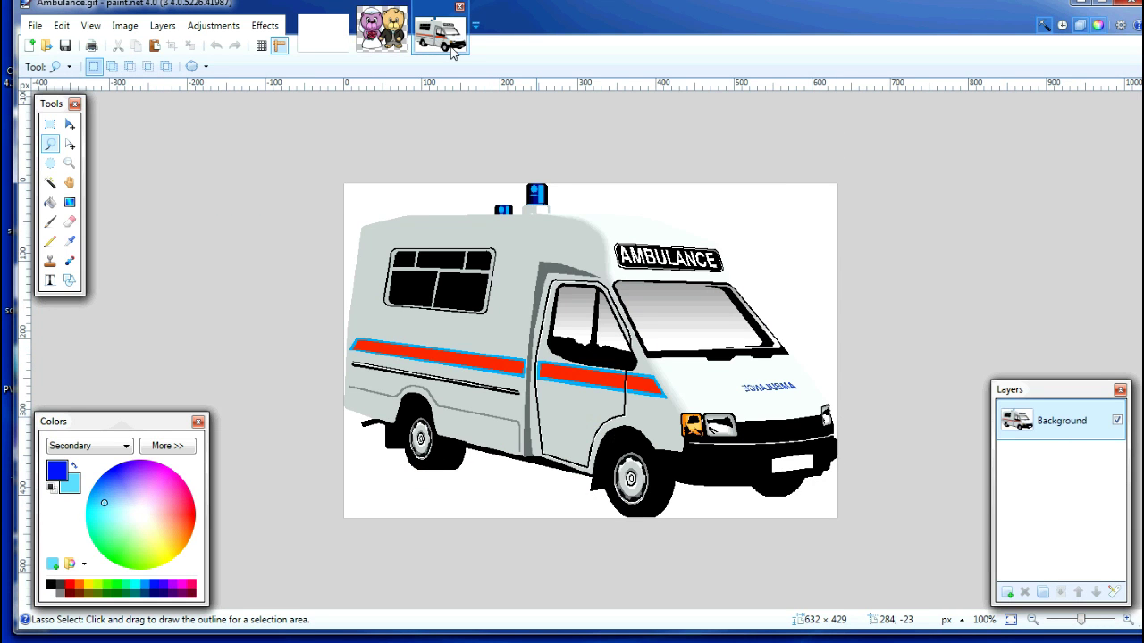
{"action": "left_click", "coordinate": [388, 40]}
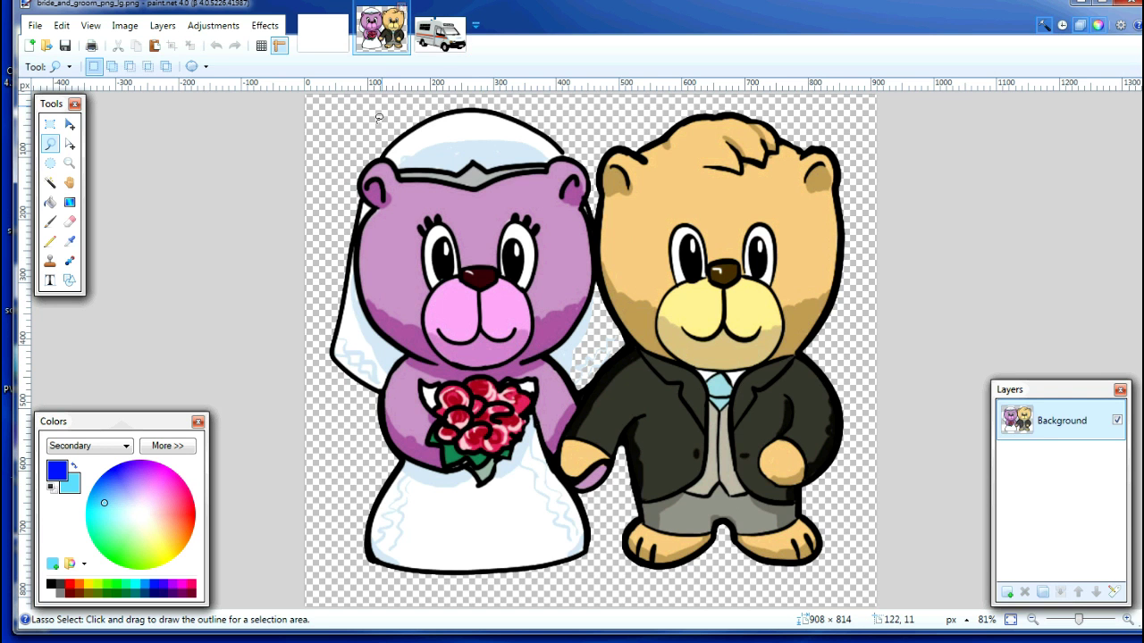
{"action": "left_click", "coordinate": [329, 43]}
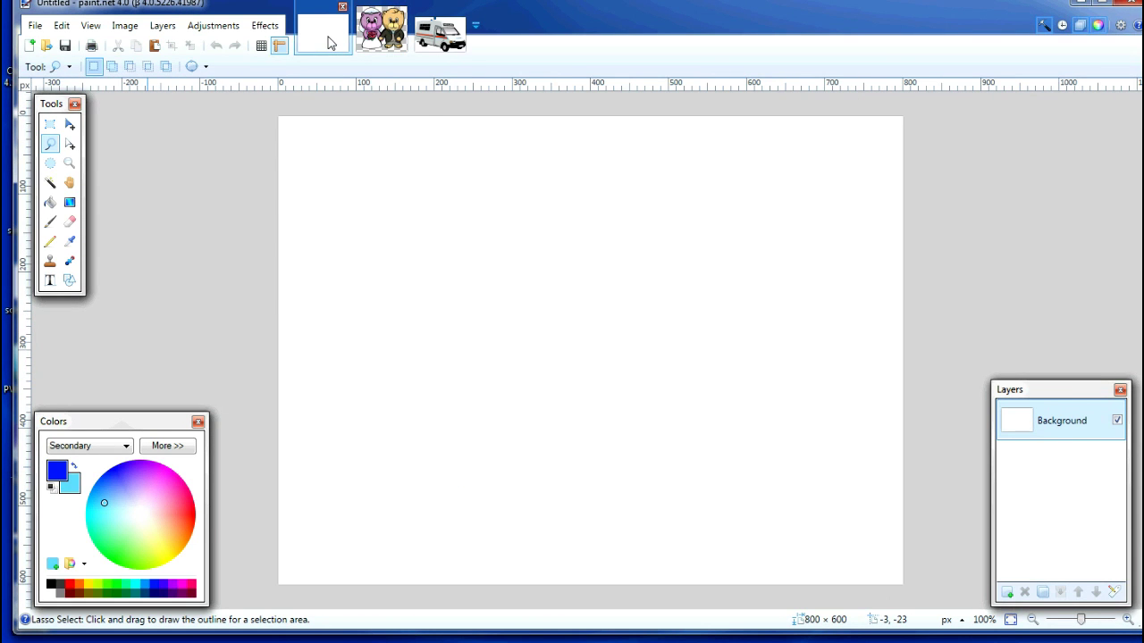
Step: Close all open images one by one: Ambulance.gif, bride_and_groom_png_lg.png and the blank Untitled image
{"action": "left_click", "coordinate": [388, 40]}
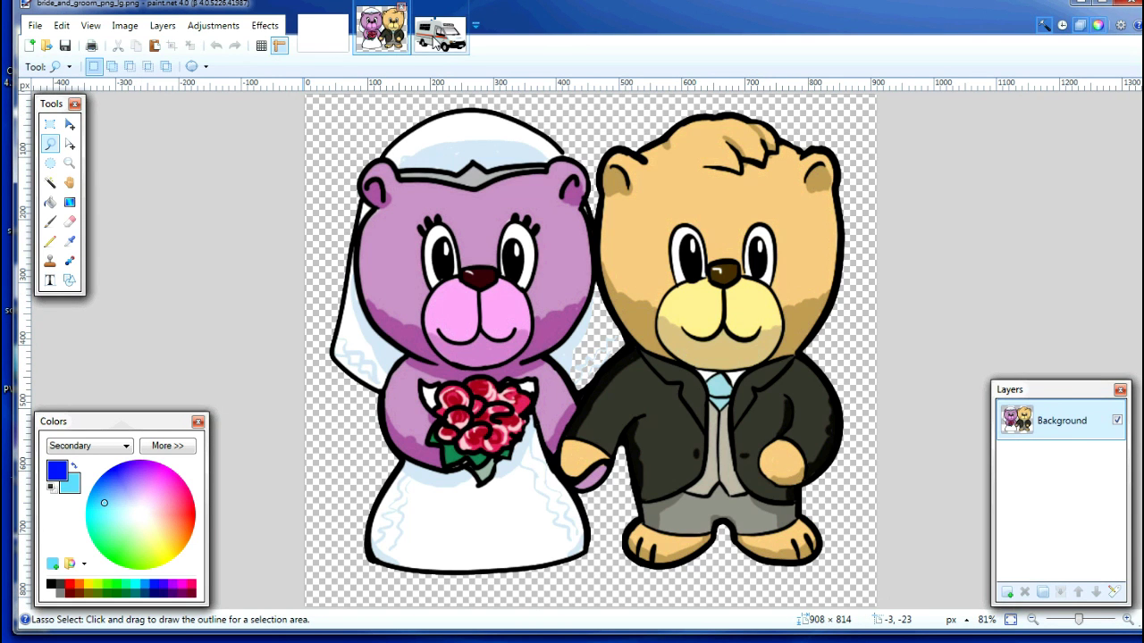
{"action": "left_click", "coordinate": [435, 40]}
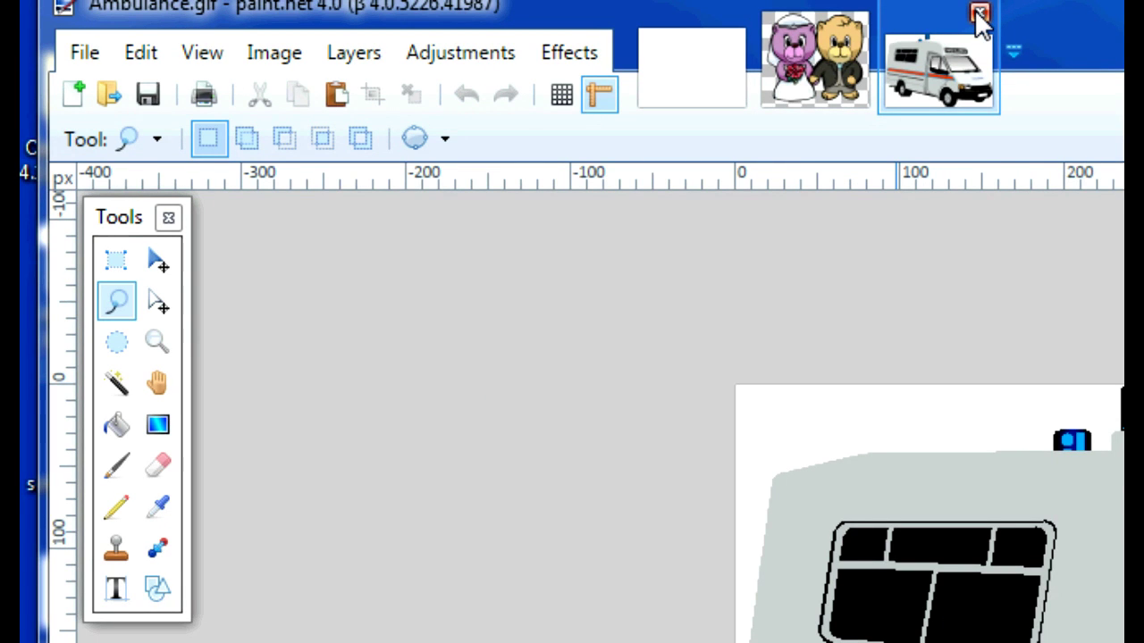
{"action": "left_click", "coordinate": [979, 13]}
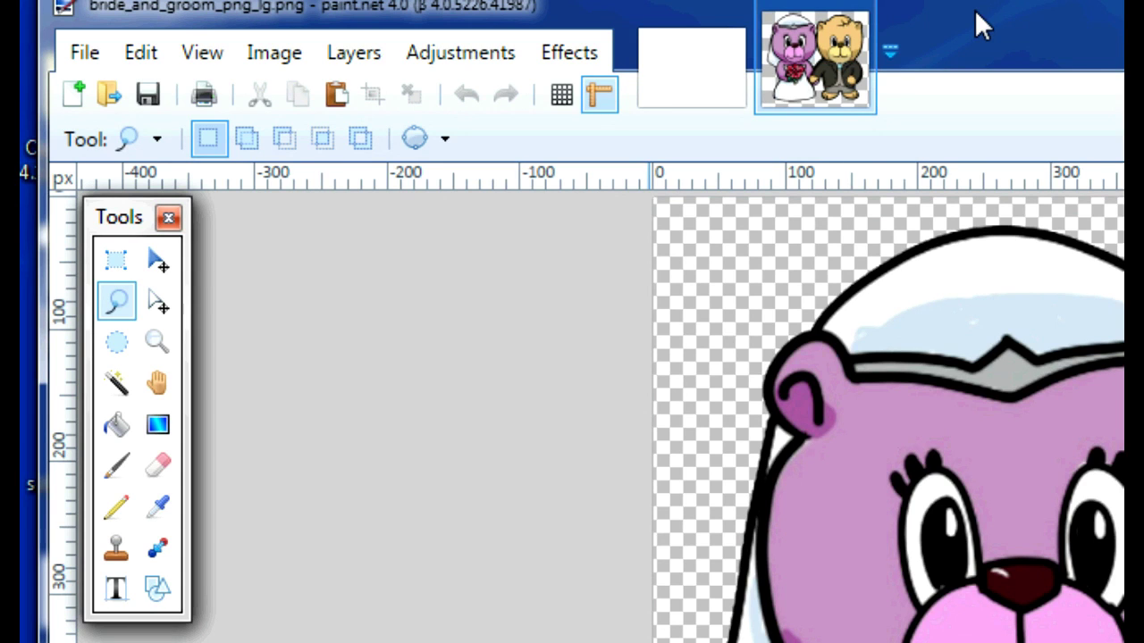
{"action": "mouse_move", "coordinate": [805, 51]}
{"action": "left_click", "coordinate": [856, 11]}
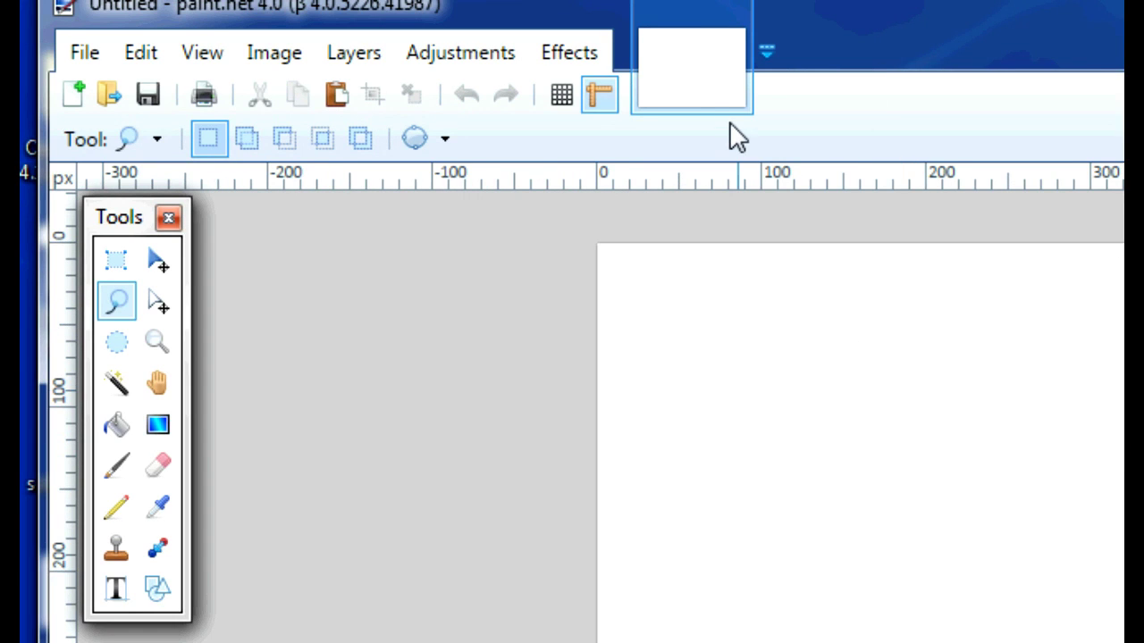
{"action": "mouse_move", "coordinate": [725, 44]}
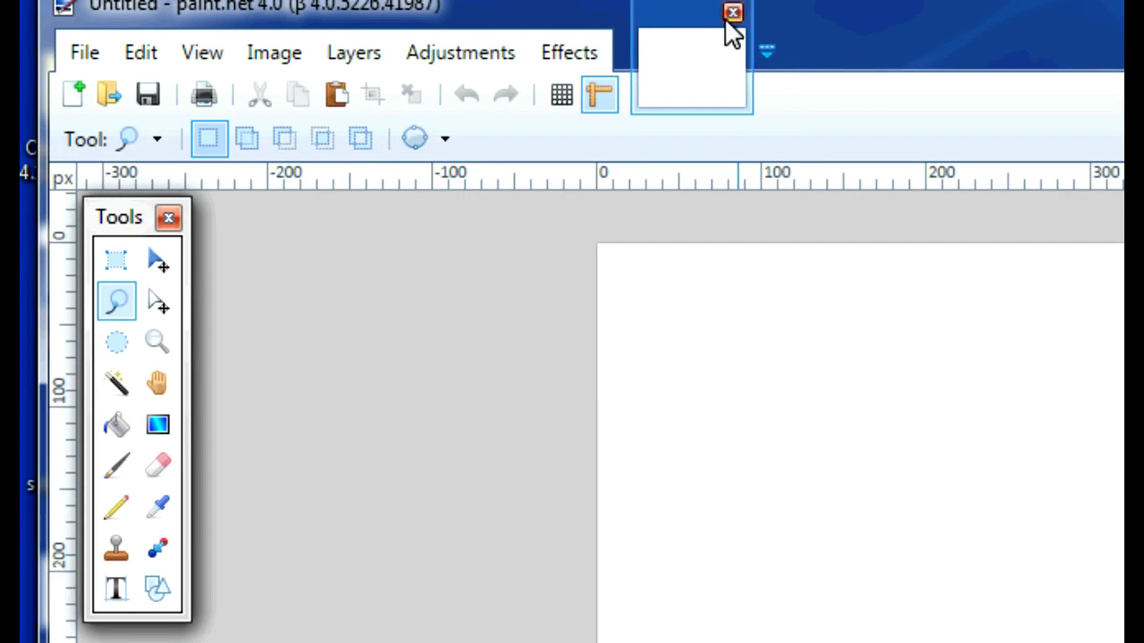
{"action": "left_click", "coordinate": [732, 11]}
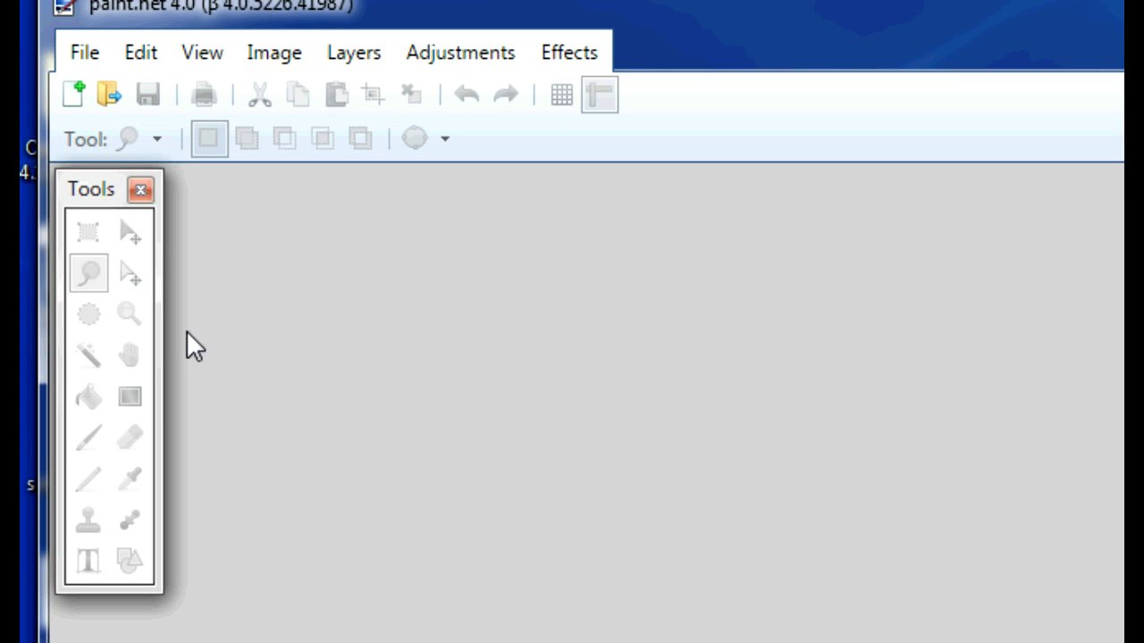
Step: Open bride_and_groom_png_lg.png again and ready the Paint Bucket with magenta as the secondary colour
{"action": "left_click", "coordinate": [112, 92]}
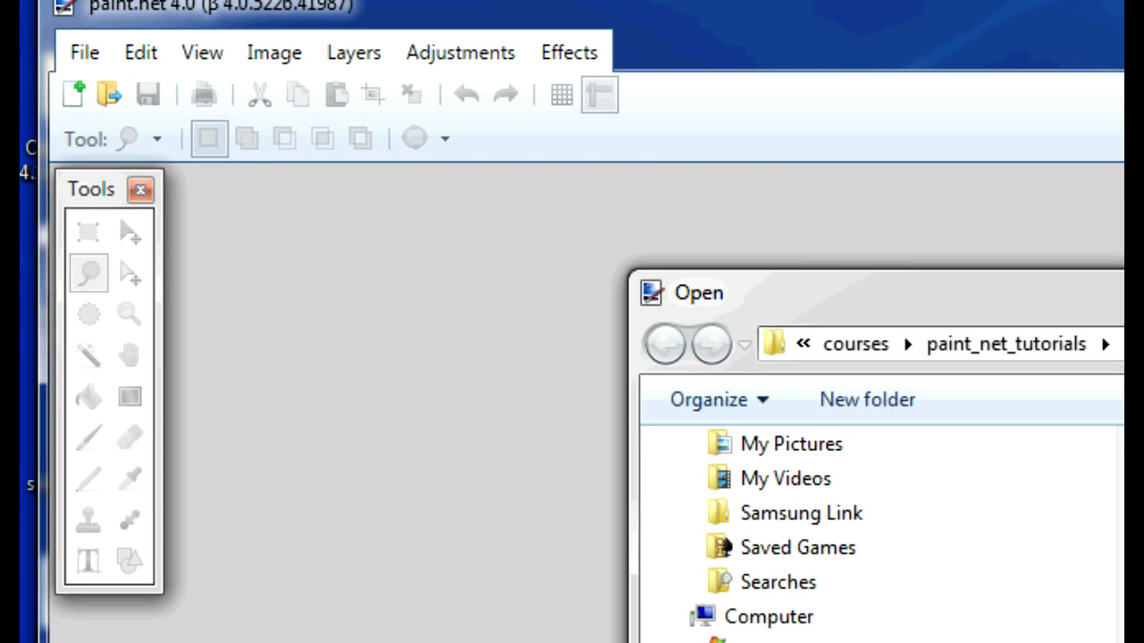
{"action": "key", "text": "Return"}
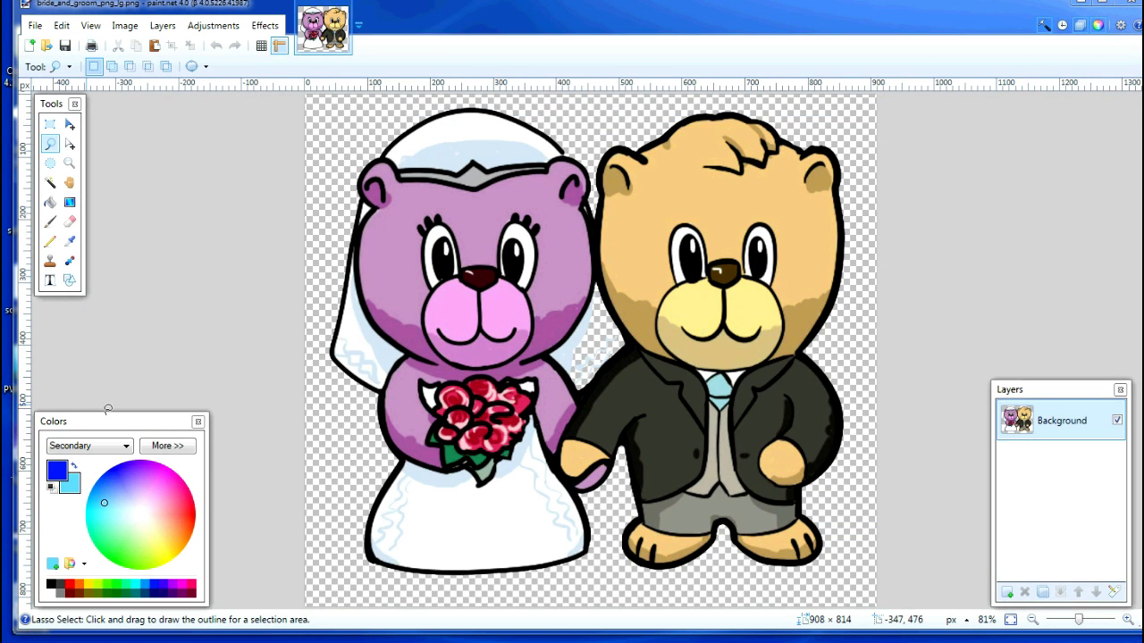
{"action": "left_click", "coordinate": [50, 202]}
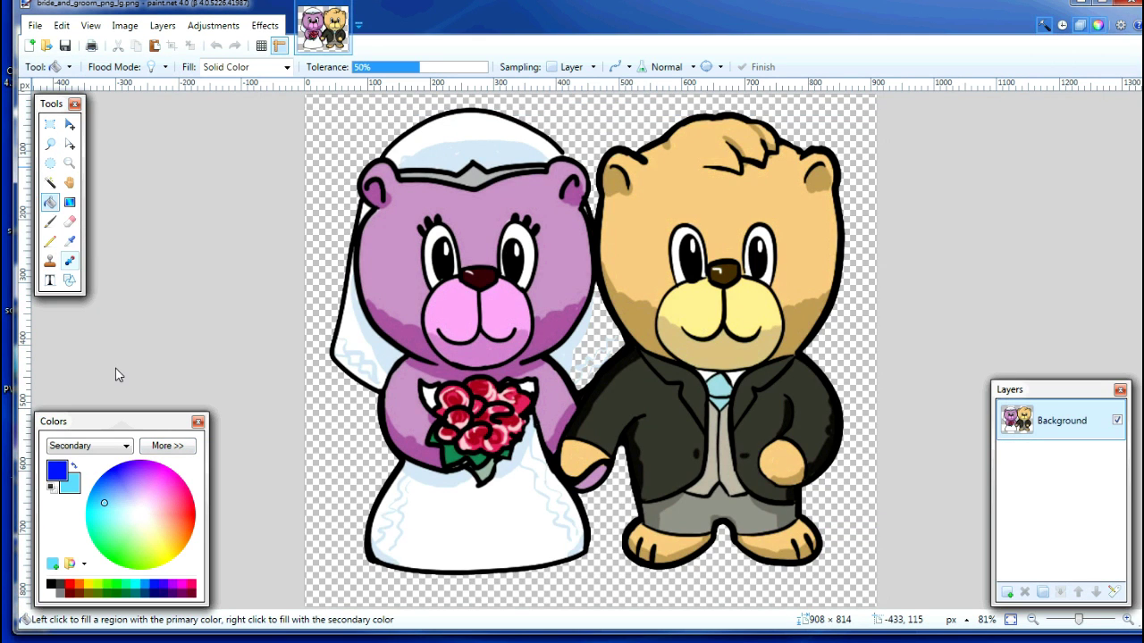
{"action": "left_click", "coordinate": [161, 476]}
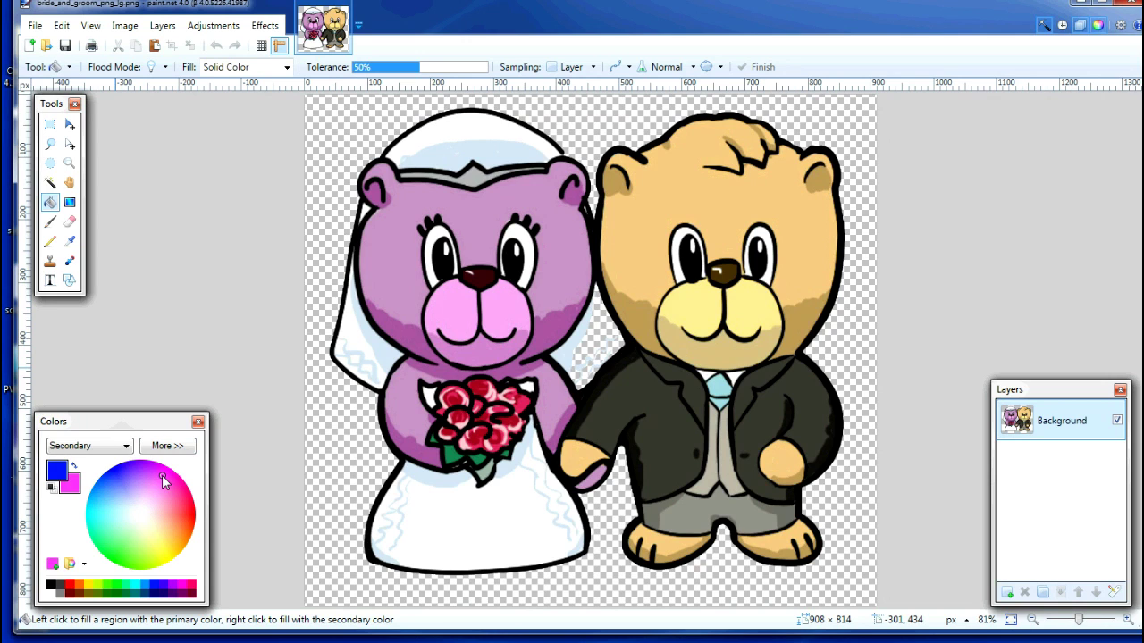
Step: Fill the transparent background around the bears with the blue primary colour, and undo that fill
{"action": "left_click", "coordinate": [338, 428]}
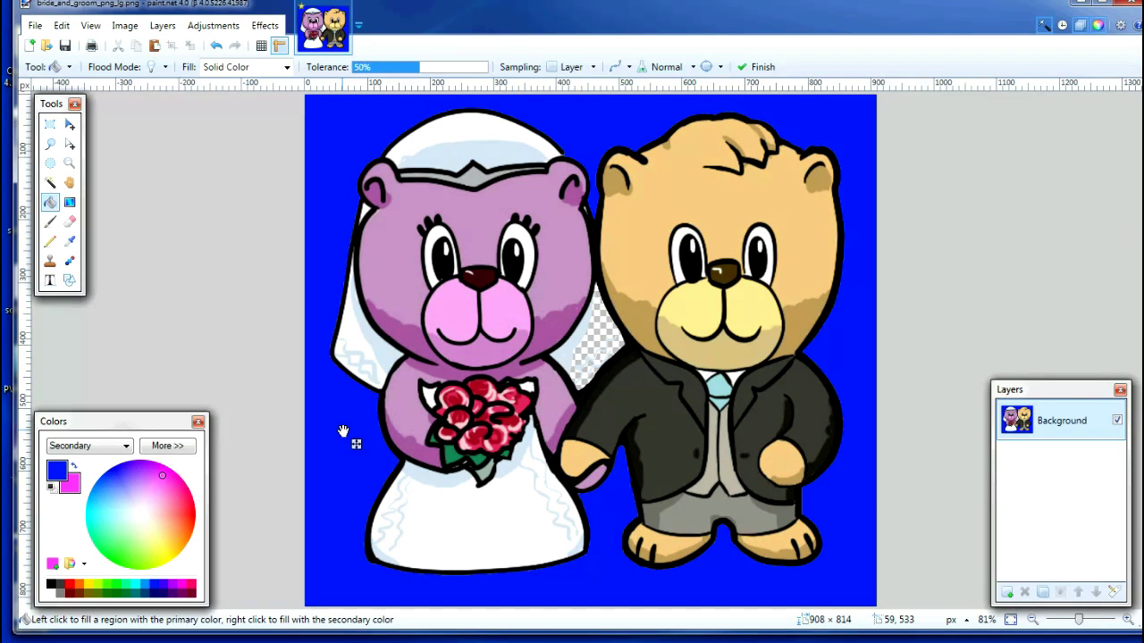
{"action": "left_click", "coordinate": [65, 33]}
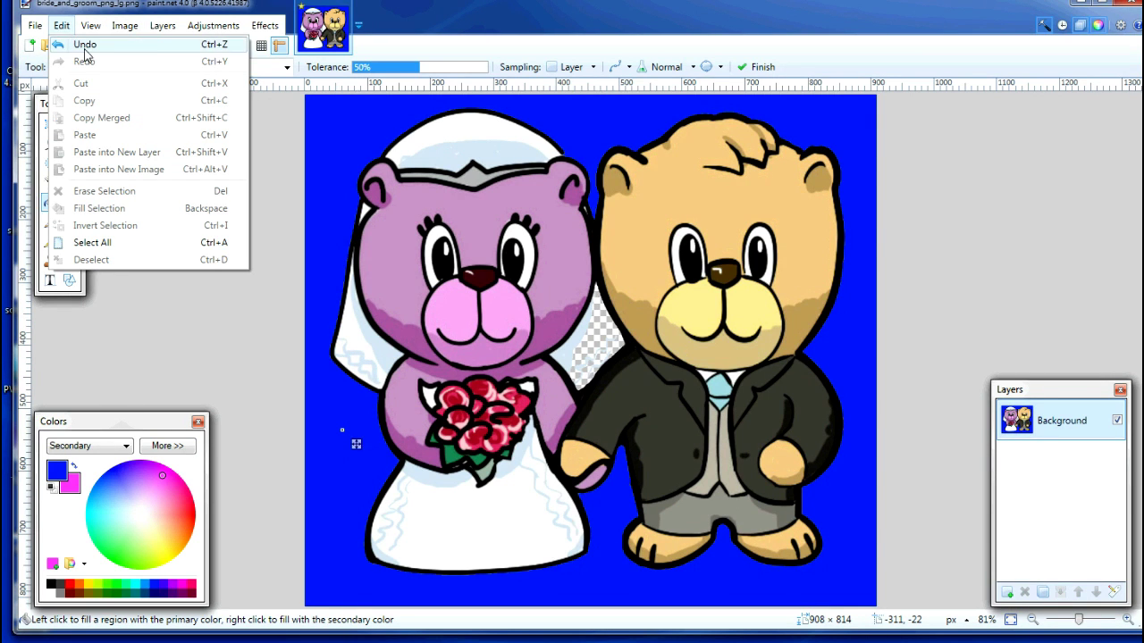
{"action": "left_click", "coordinate": [86, 44]}
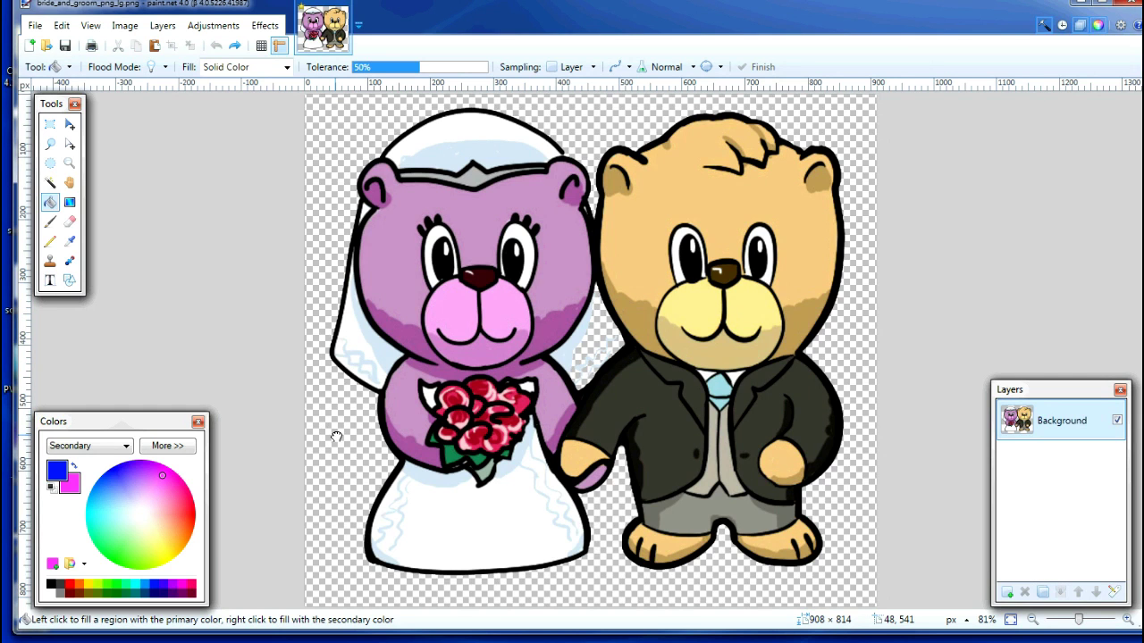
Step: Fill the transparent background and the gap between the veil and the groom with the magenta secondary colour
{"action": "right_click", "coordinate": [333, 433]}
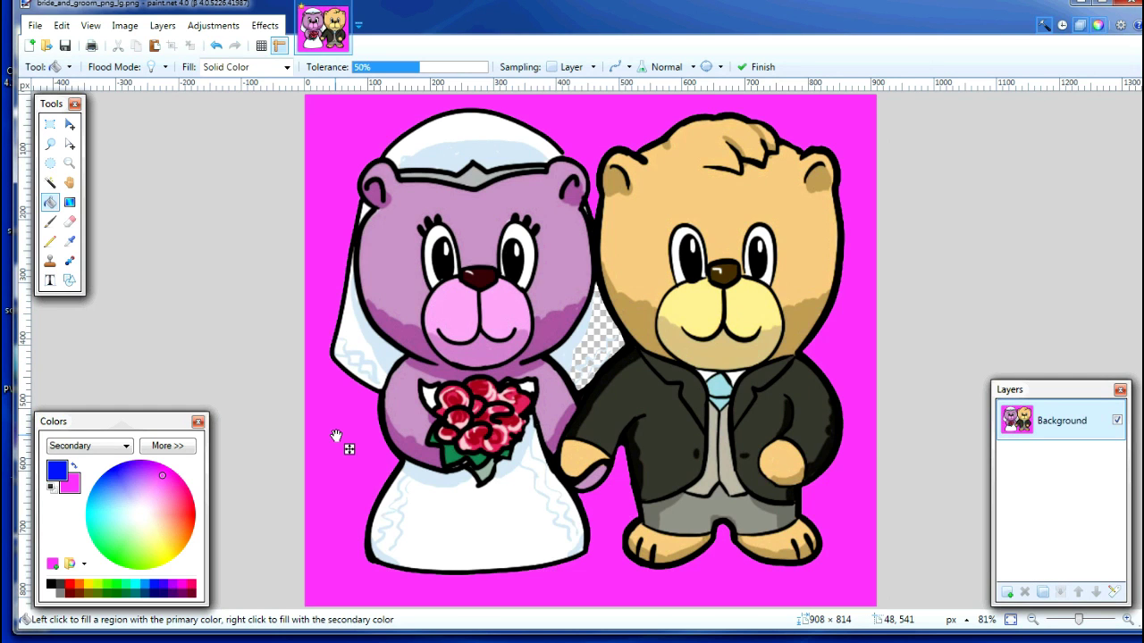
{"action": "right_click", "coordinate": [587, 341]}
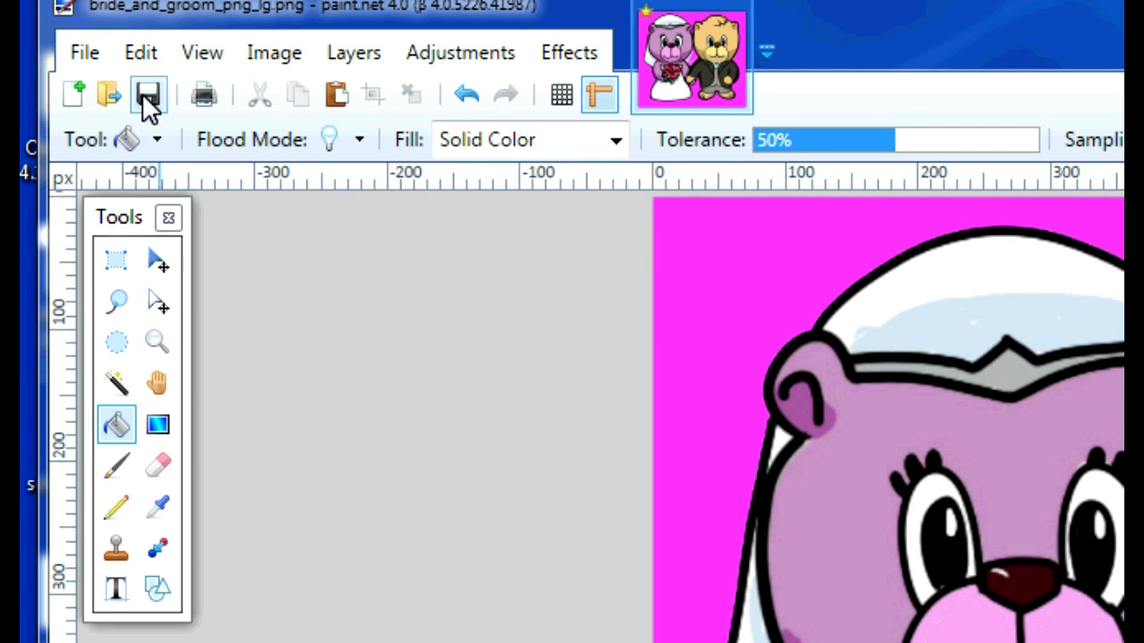
Step: Begin saving the image as a separate file in the stock_images folder, with paint.net (*.pdn) as the file type
{"action": "left_click", "coordinate": [82, 57]}
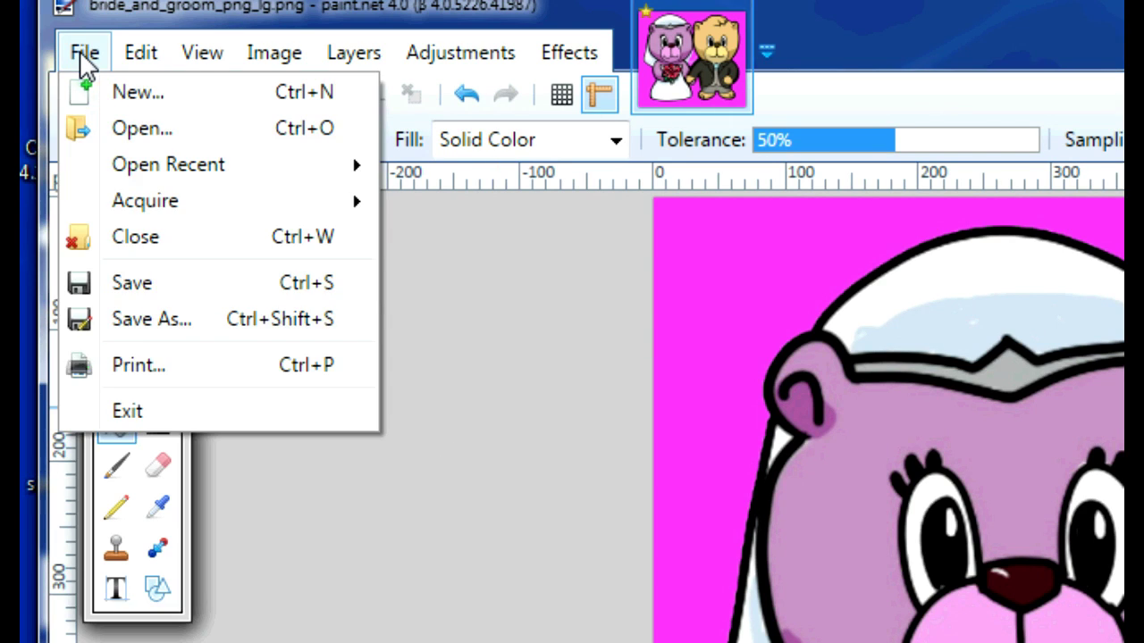
{"action": "left_click", "coordinate": [490, 398]}
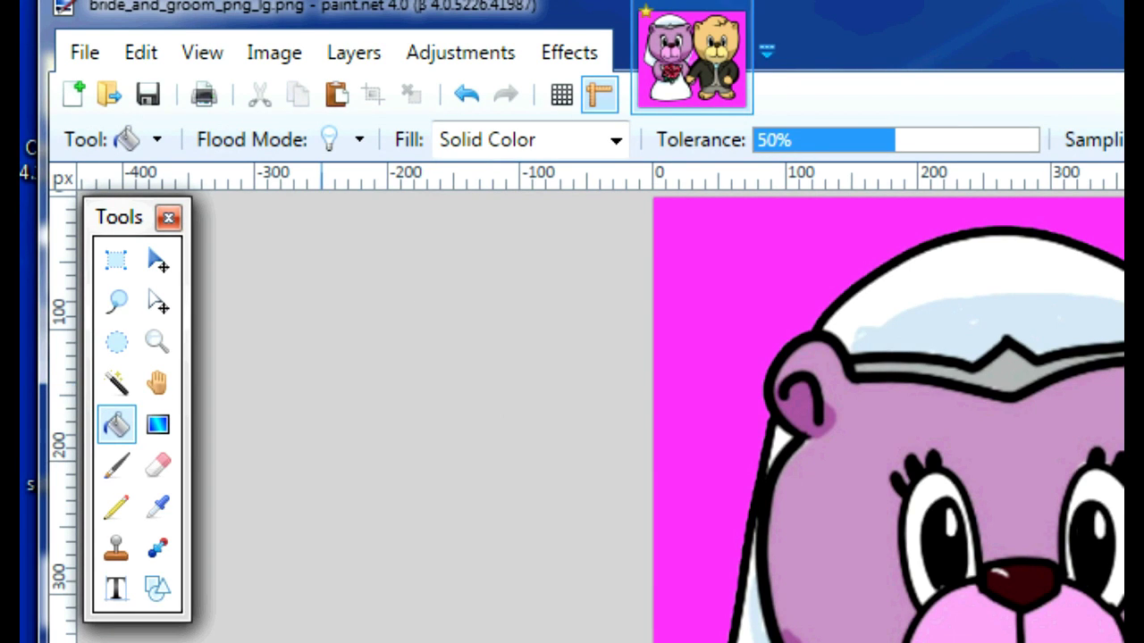
{"action": "left_click", "coordinate": [87, 57]}
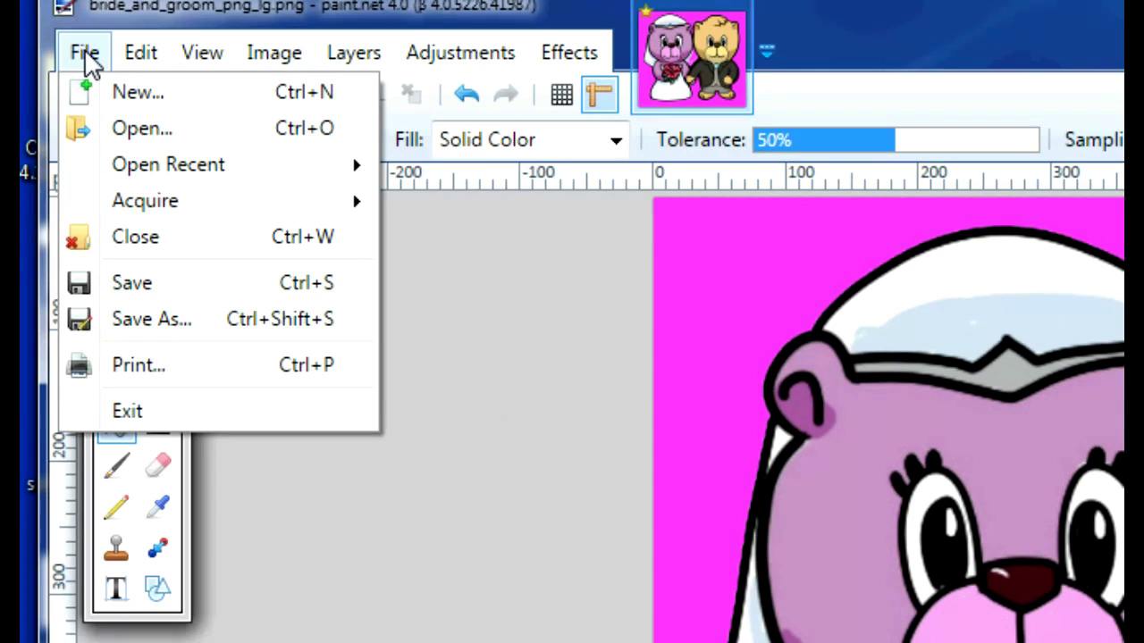
{"action": "left_click", "coordinate": [196, 313]}
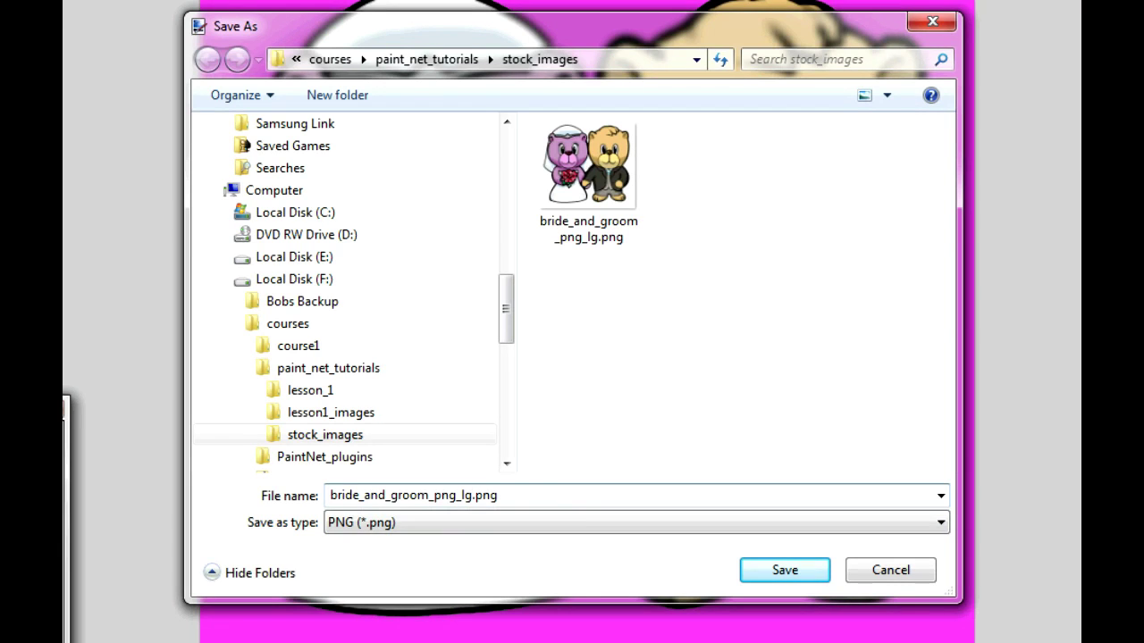
{"action": "left_click", "coordinate": [941, 524]}
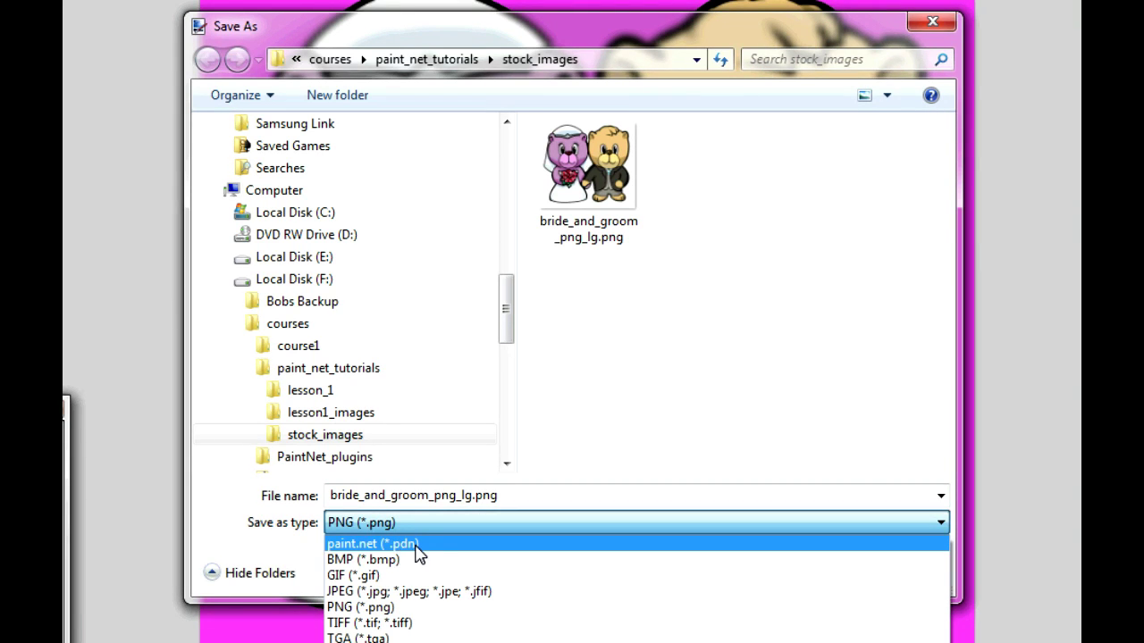
{"action": "left_click", "coordinate": [466, 550]}
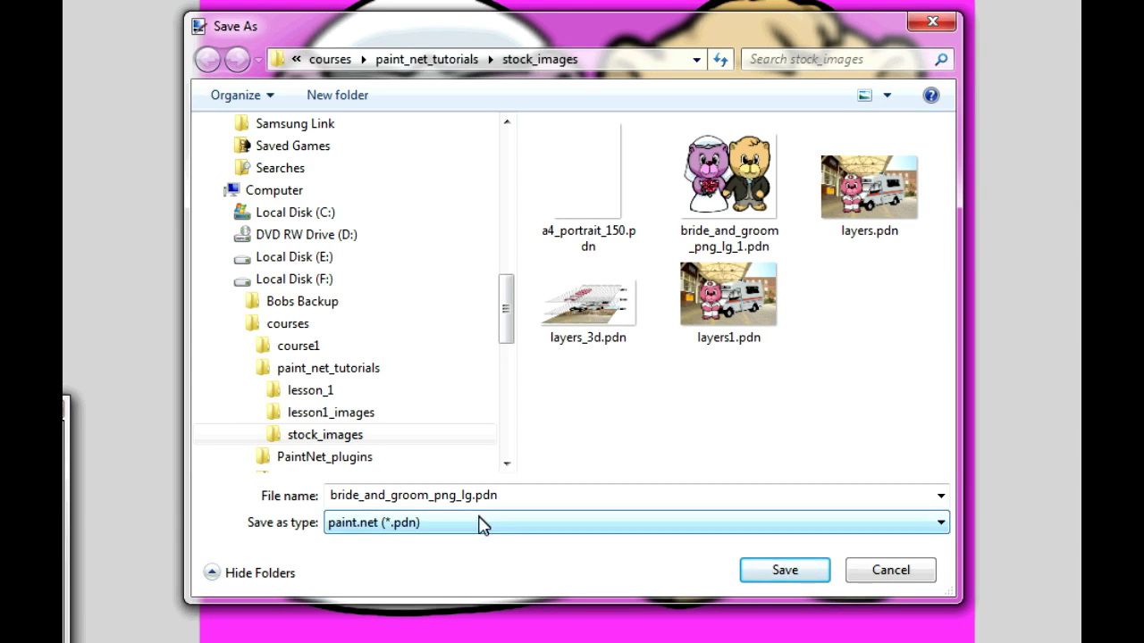
{"action": "left_click", "coordinate": [941, 528]}
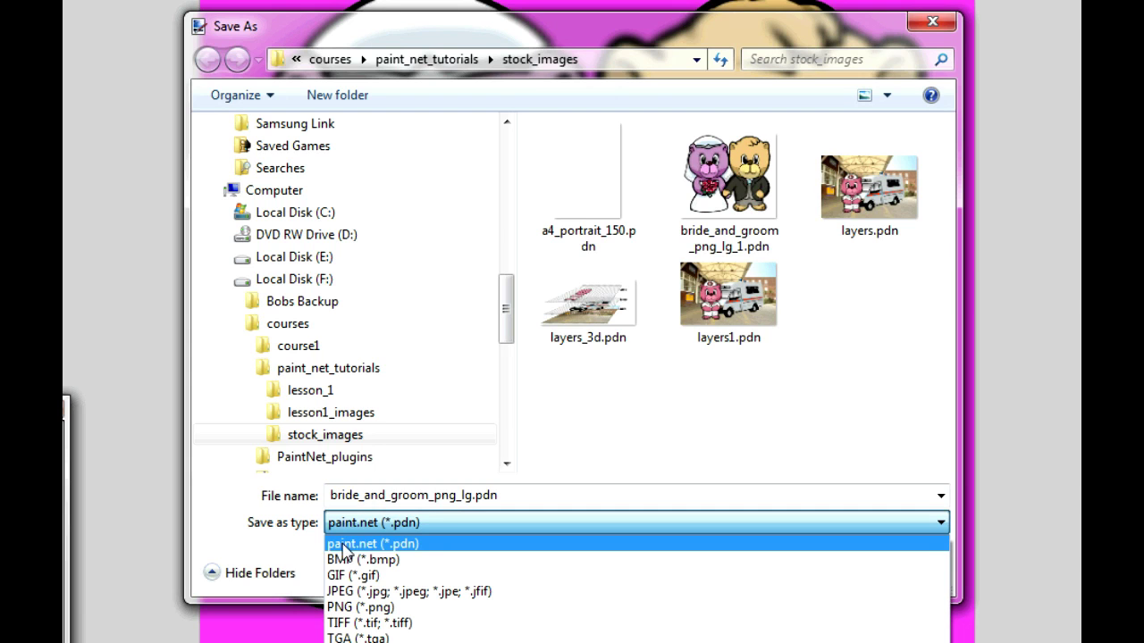
{"action": "left_click", "coordinate": [456, 542]}
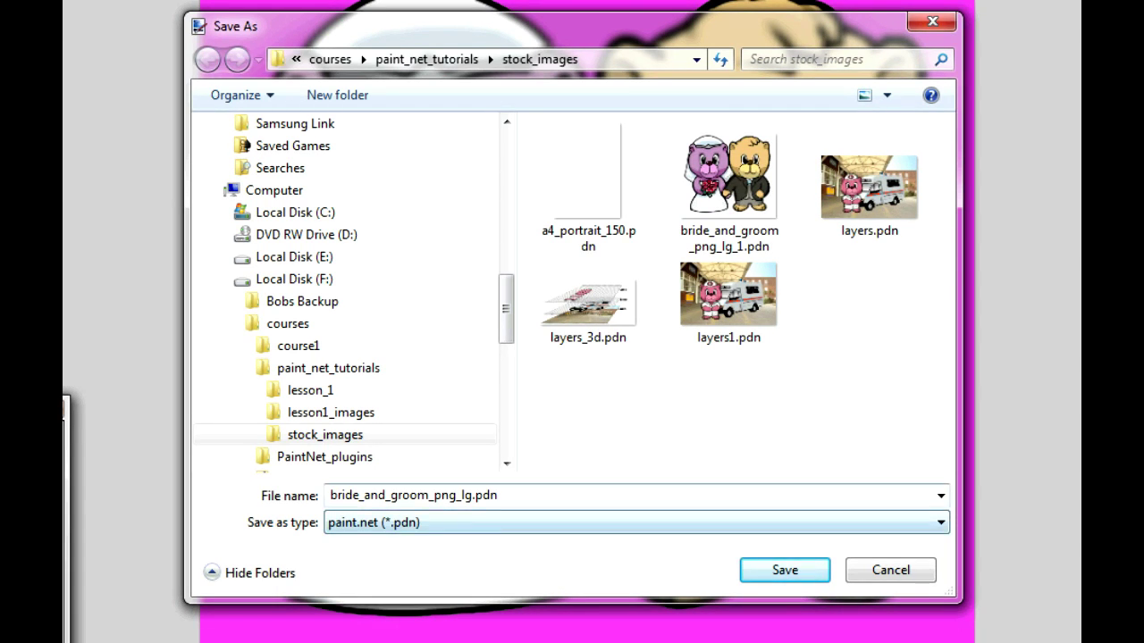
Step: Name the file bride_and_groom_png_lg2.pdn and save it
{"action": "left_click", "coordinate": [536, 495]}
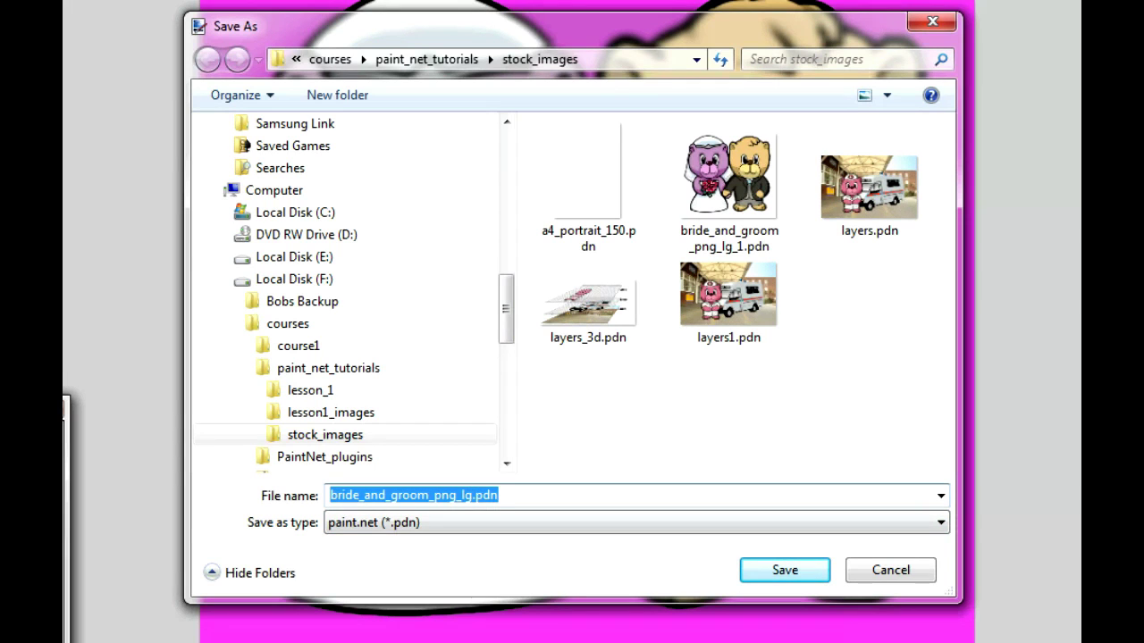
{"action": "left_click", "coordinate": [487, 497]}
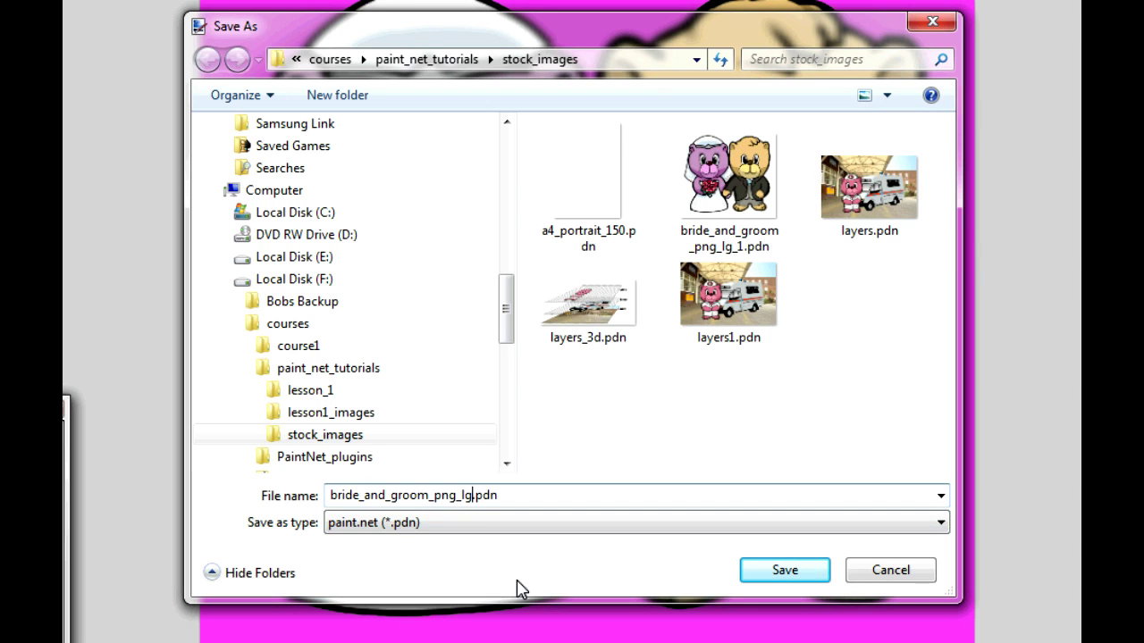
{"action": "type", "text": "2"}
{"action": "left_click", "coordinate": [785, 576]}
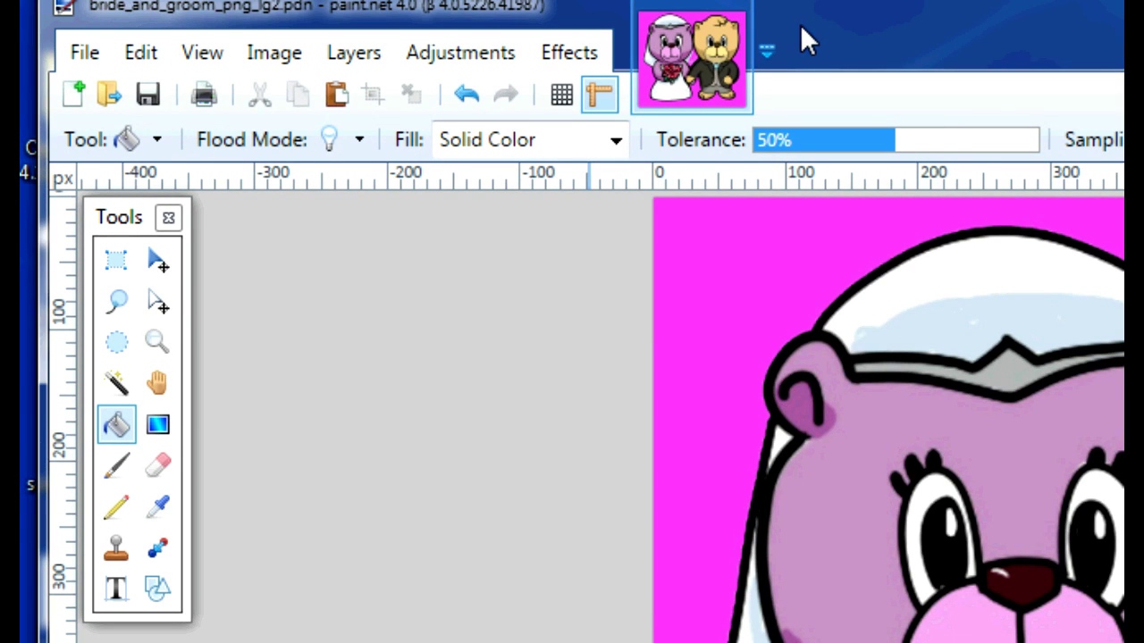
Step: Fill the magenta background and the magenta gap between the veil and the groom with the blue primary colour
{"action": "left_click_drag", "start_coordinate": [801, 26], "coordinate": [800, 39]}
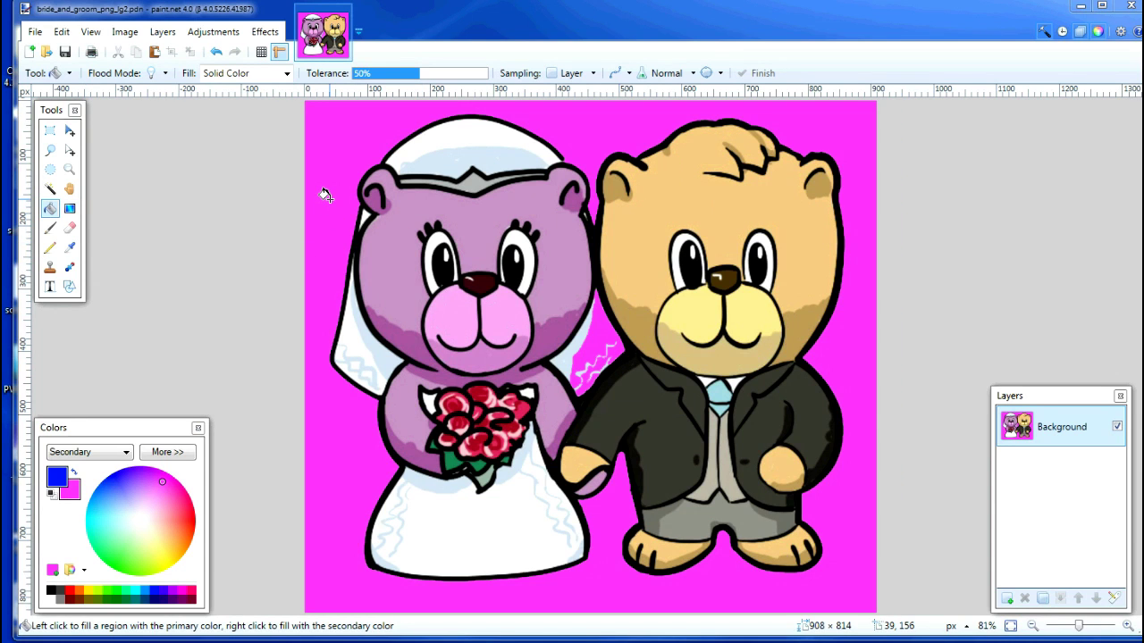
{"action": "left_click", "coordinate": [328, 199]}
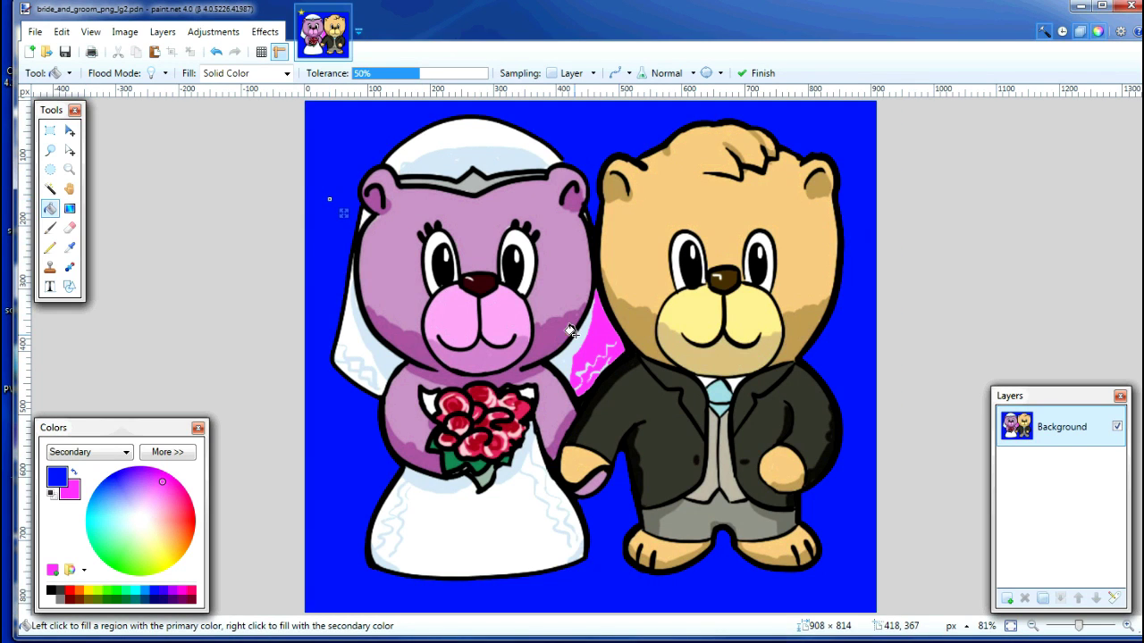
{"action": "left_click", "coordinate": [598, 332]}
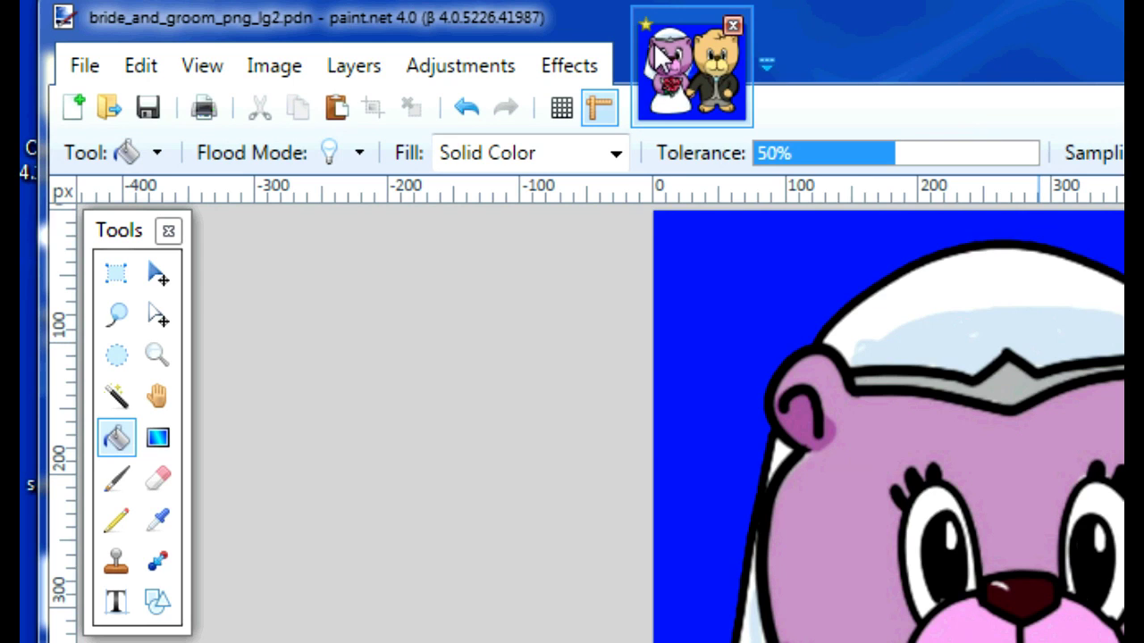
Step: Close bride_and_groom_png_lg2.pdn and discard its unsaved changes
{"action": "mouse_move", "coordinate": [657, 44]}
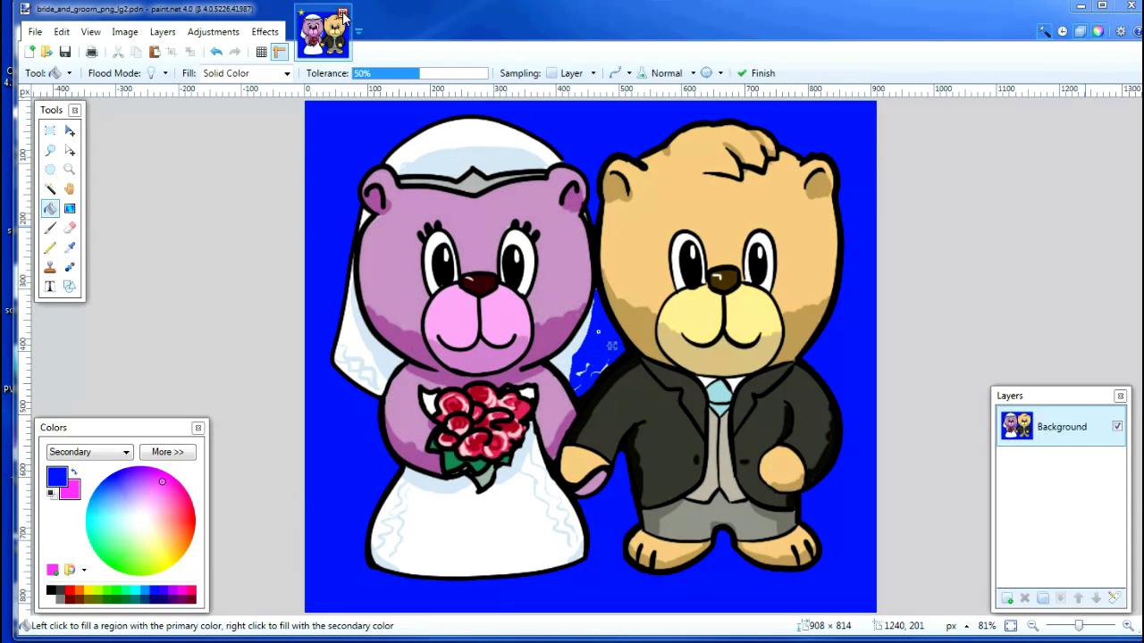
{"action": "left_click", "coordinate": [343, 15]}
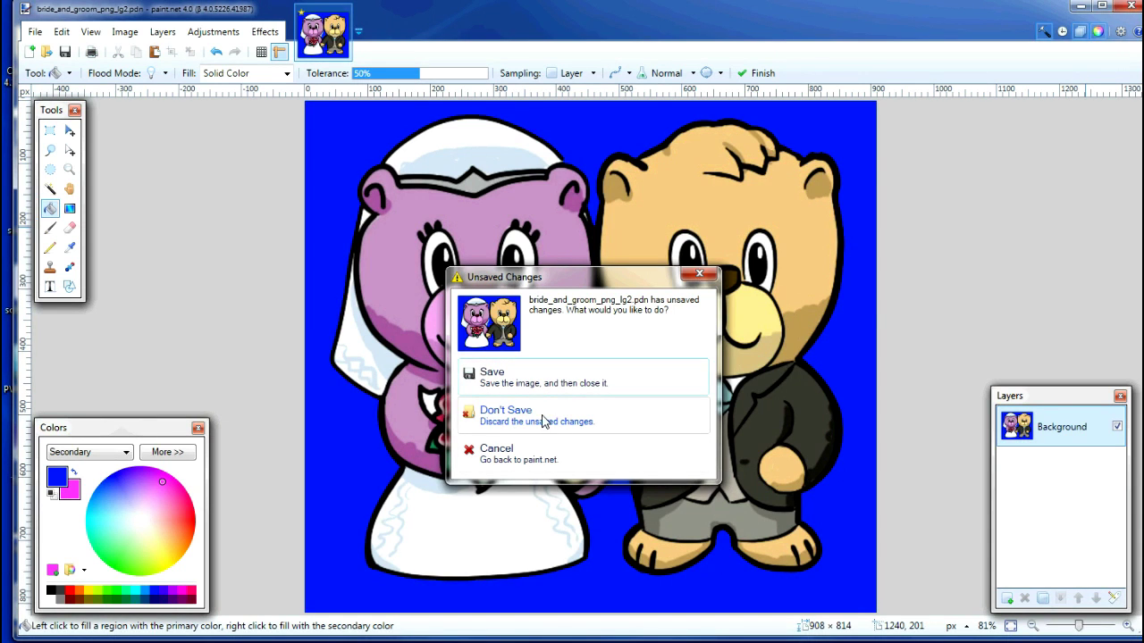
{"action": "left_click", "coordinate": [545, 420]}
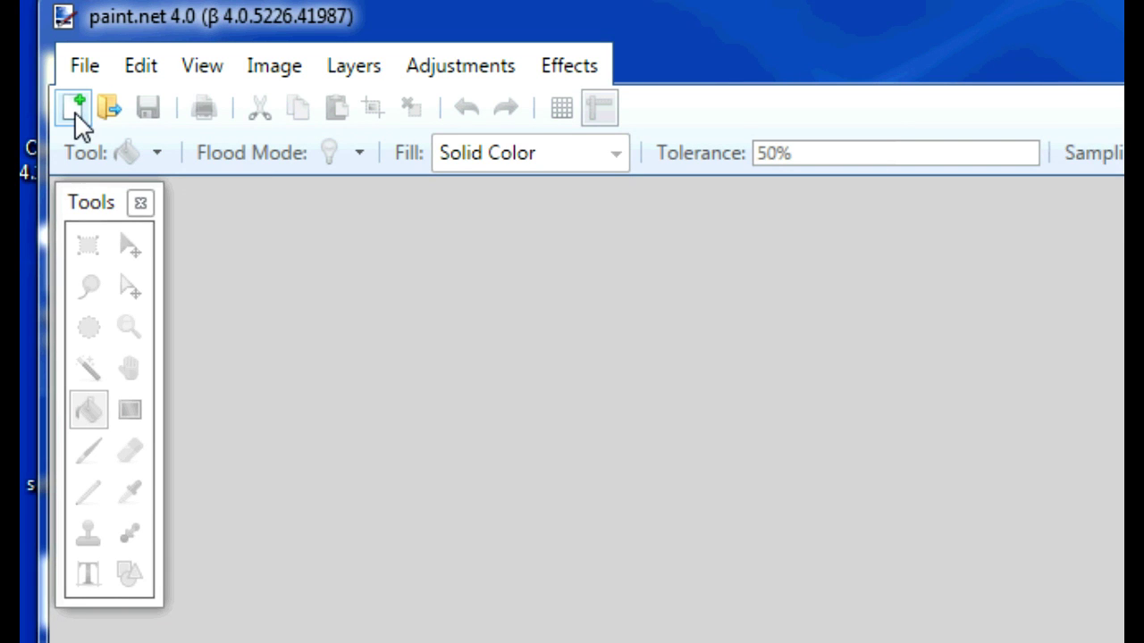
Step: Set up a new image at 150 pixels/inch with a print size 8.3 inches wide and 11.7 inches high
{"action": "left_click", "coordinate": [86, 68]}
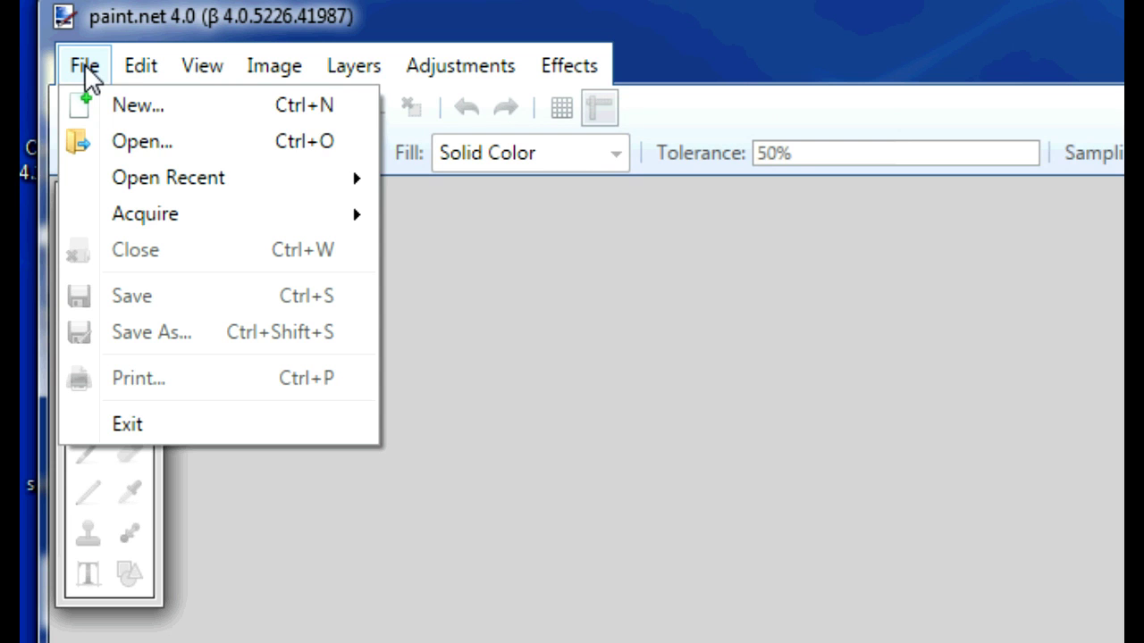
{"action": "left_click", "coordinate": [139, 108]}
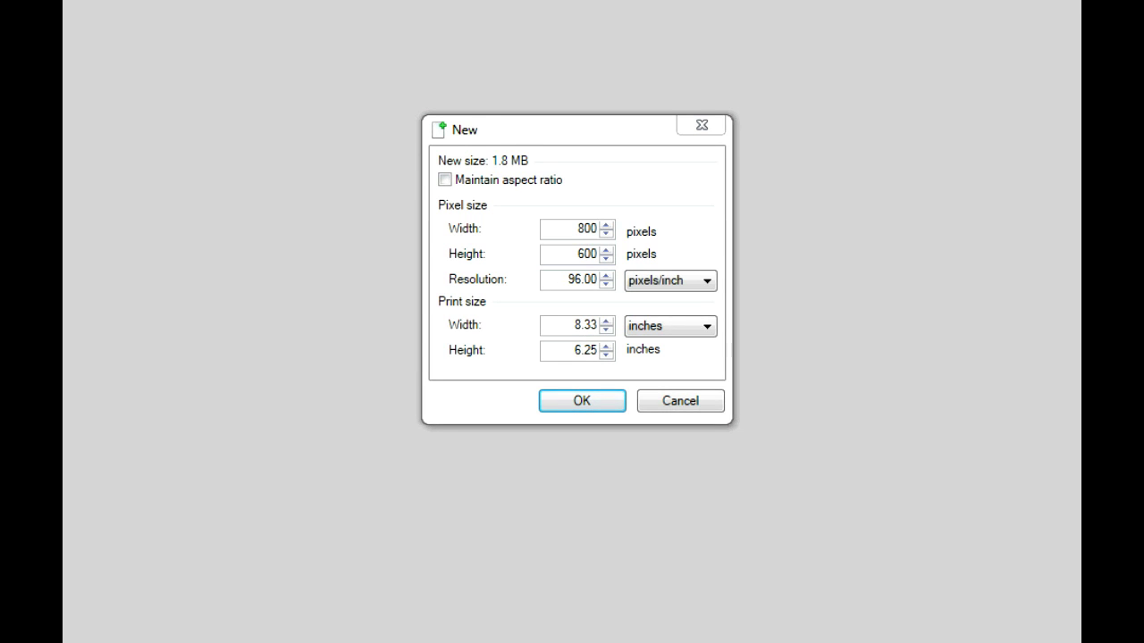
{"action": "left_click_drag", "start_coordinate": [563, 279], "coordinate": [597, 279]}
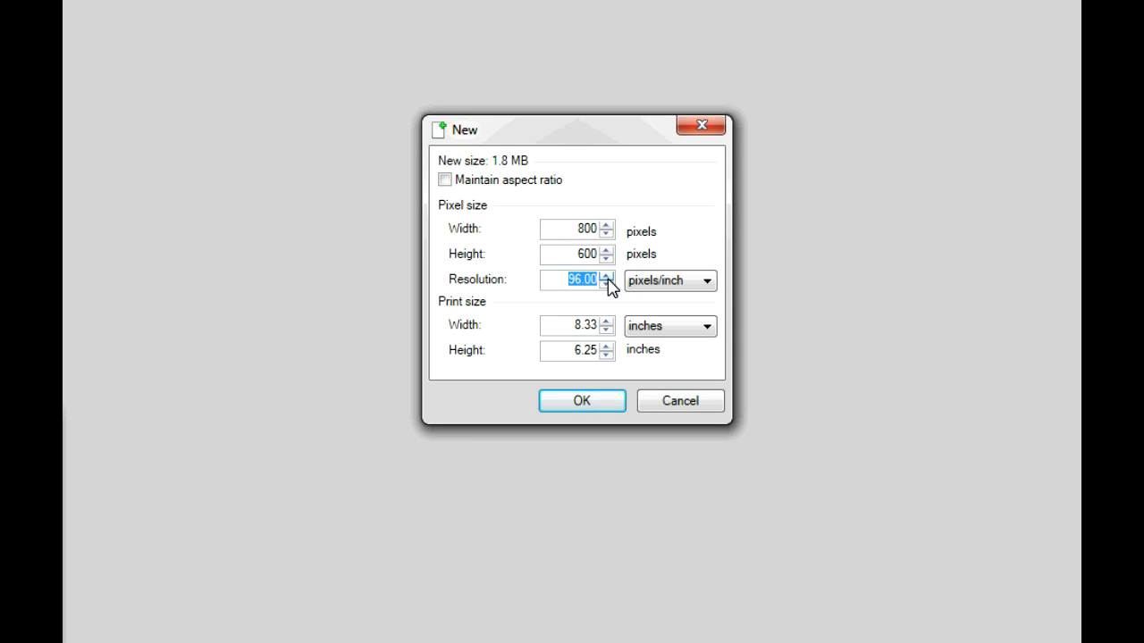
{"action": "type", "text": "150"}
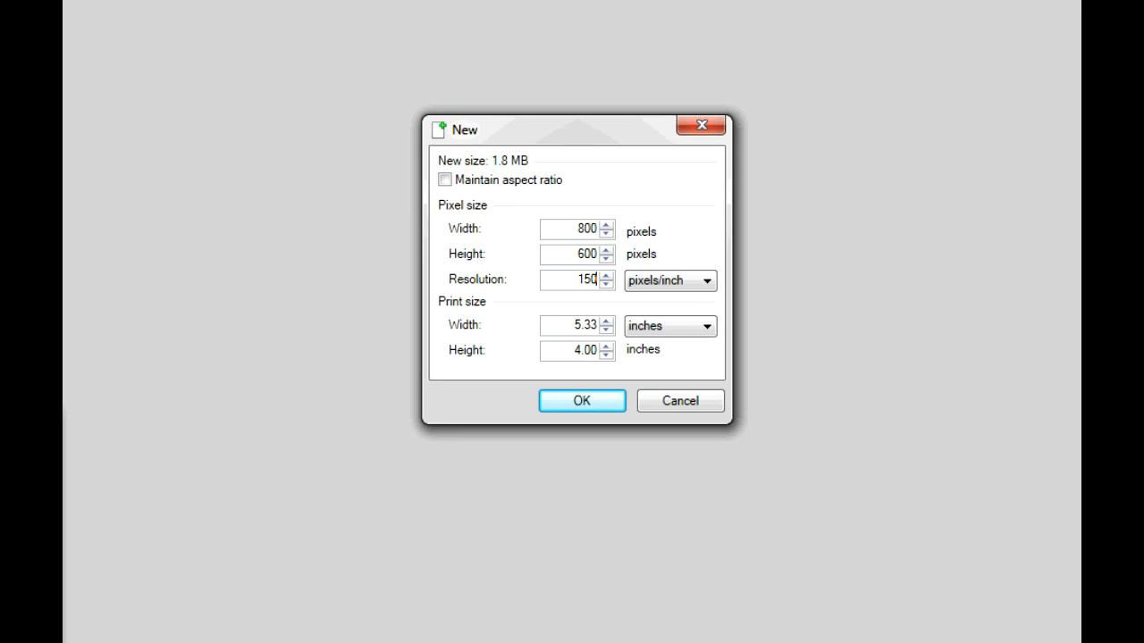
{"action": "key", "text": "Tab"}
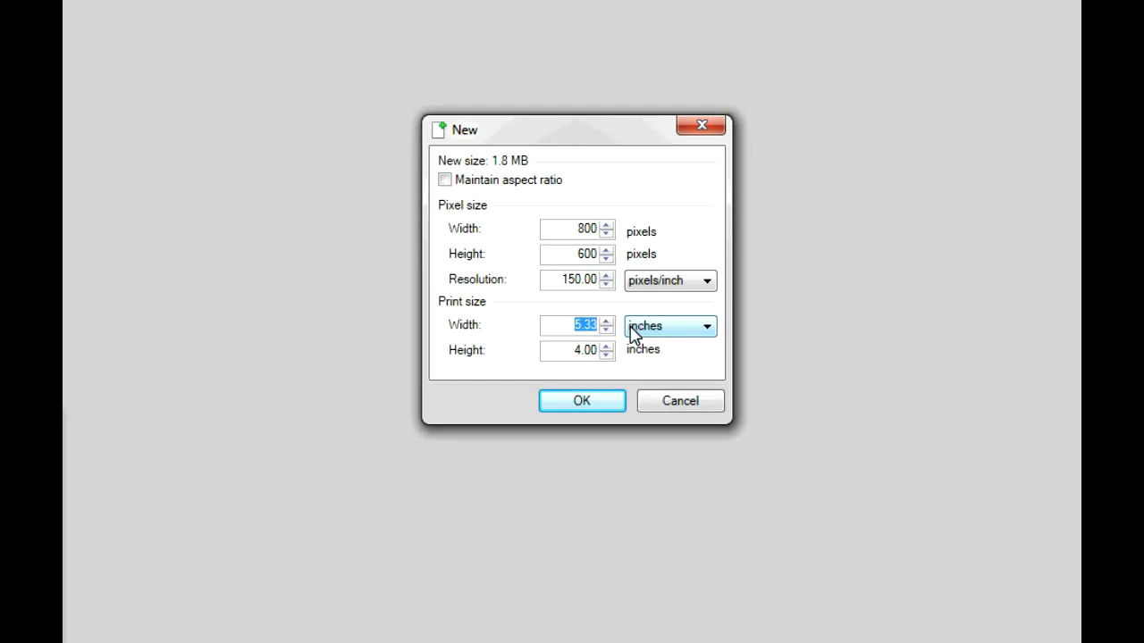
{"action": "type", "text": "8.3"}
{"action": "key", "text": "Tab"}
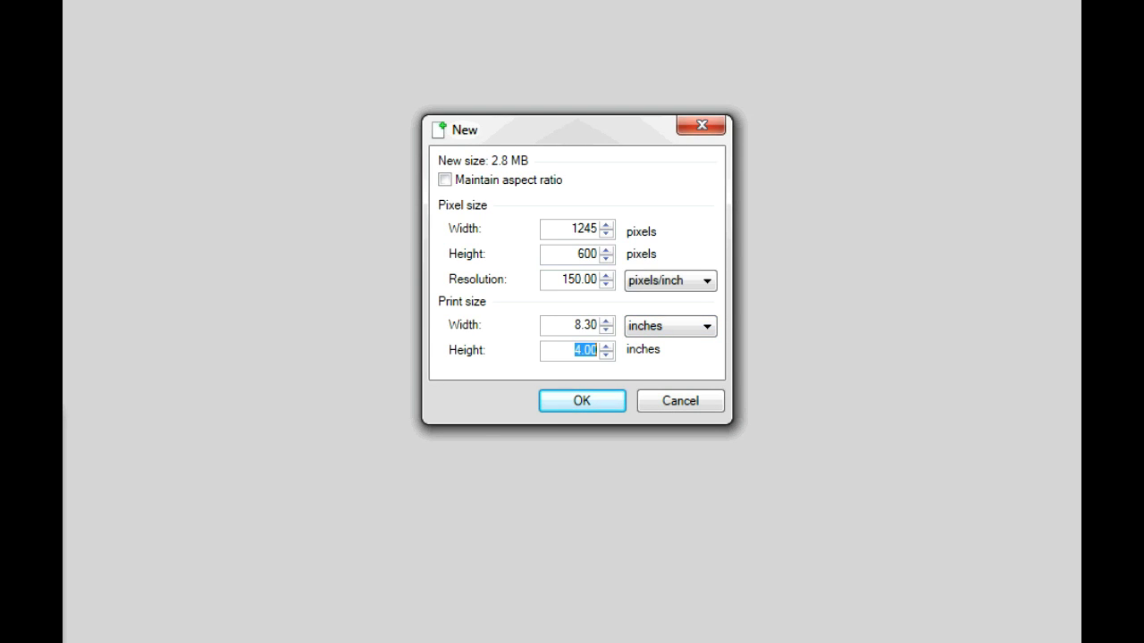
{"action": "type", "text": "11.7"}
Step: Try a square print size of 5 by 5 inches for the new image
{"action": "key", "text": "shift+Tab"}
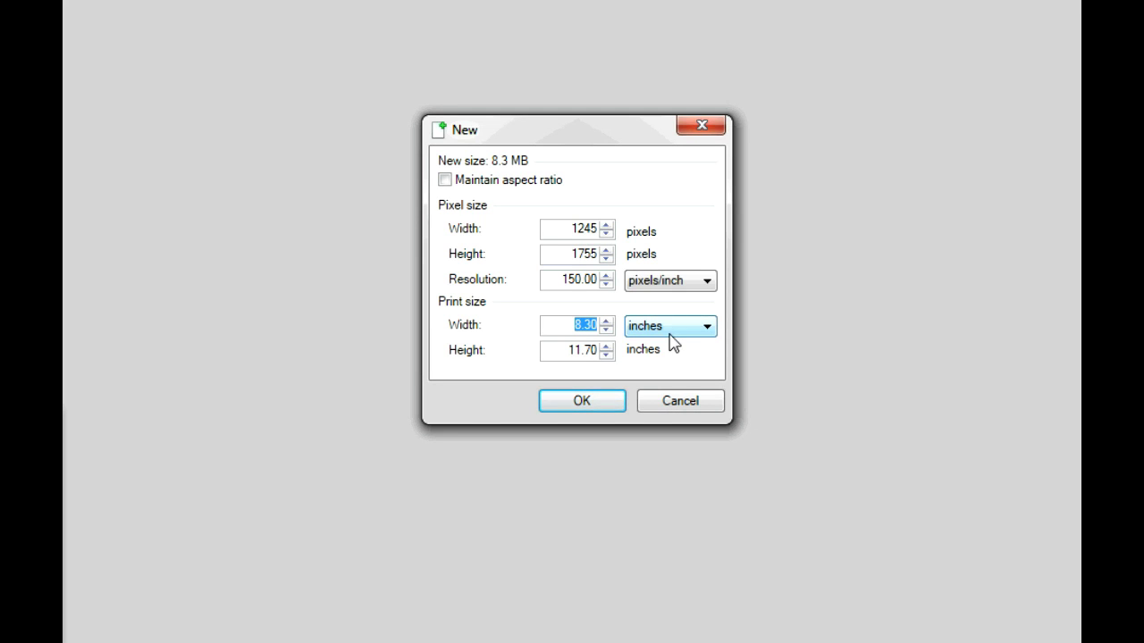
{"action": "type", "text": "5"}
{"action": "left_click", "coordinate": [562, 351]}
{"action": "left_click_drag", "start_coordinate": [562, 351], "coordinate": [599, 351]}
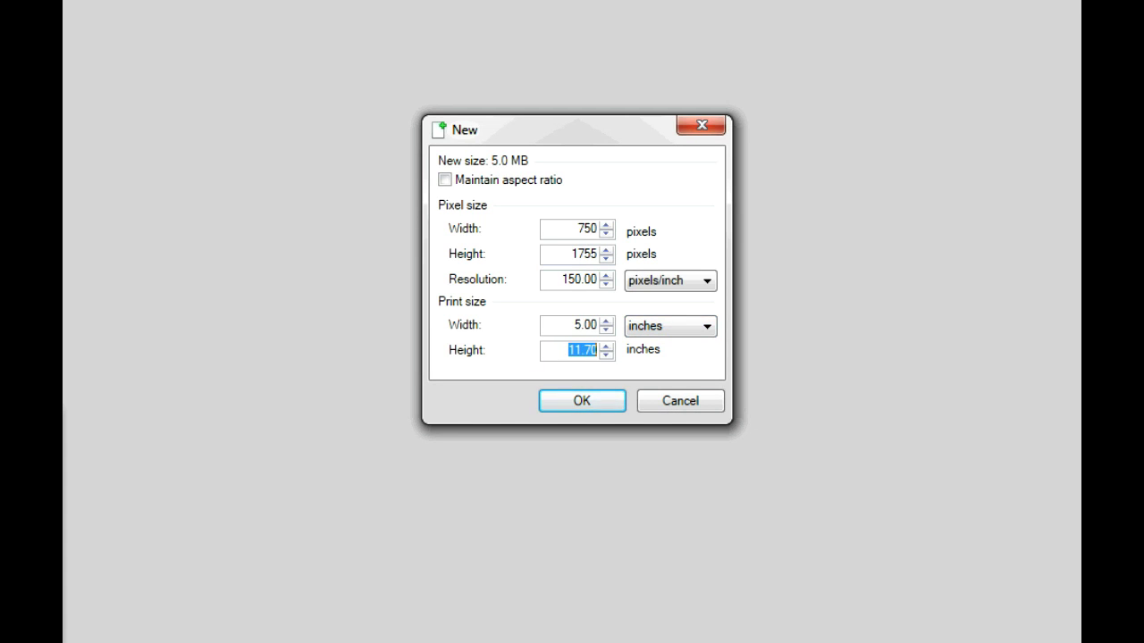
{"action": "type", "text": "5"}
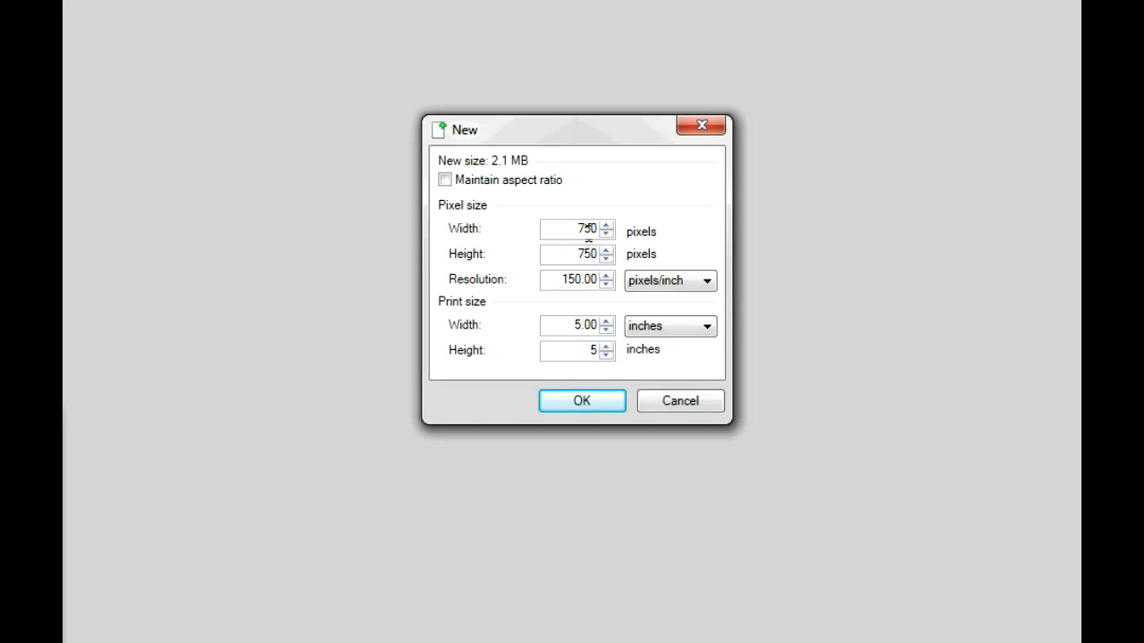
{"action": "left_click", "coordinate": [693, 329]}
{"action": "left_click", "coordinate": [692, 329]}
Step: Set the print size back to 8.3 by 11.7 inches and create the image
{"action": "left_click", "coordinate": [583, 325]}
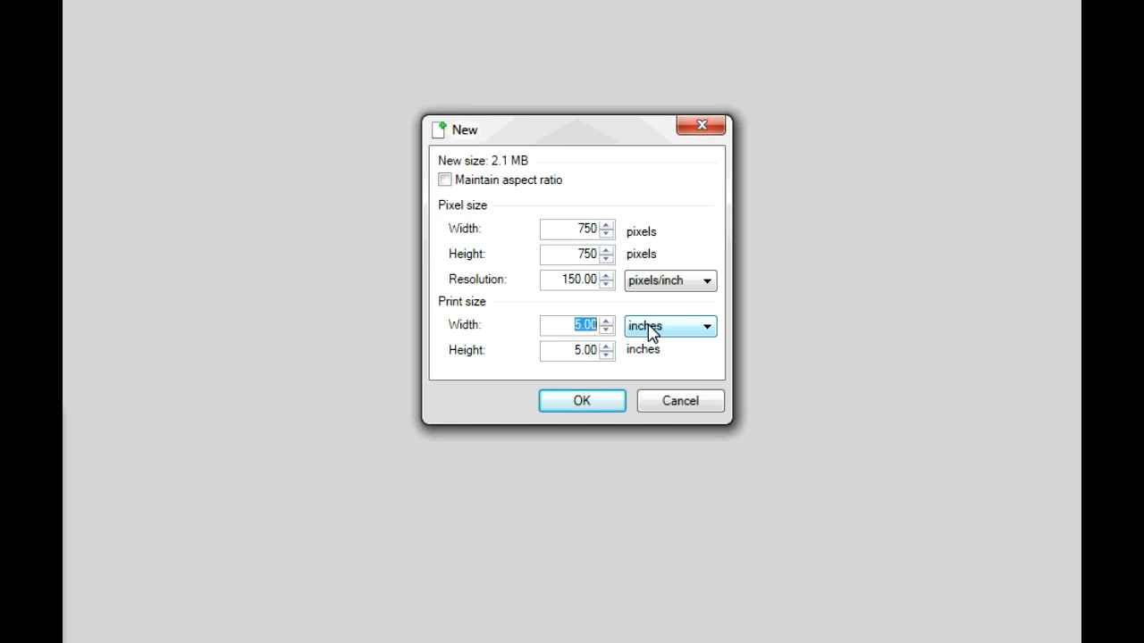
{"action": "type", "text": "8"}
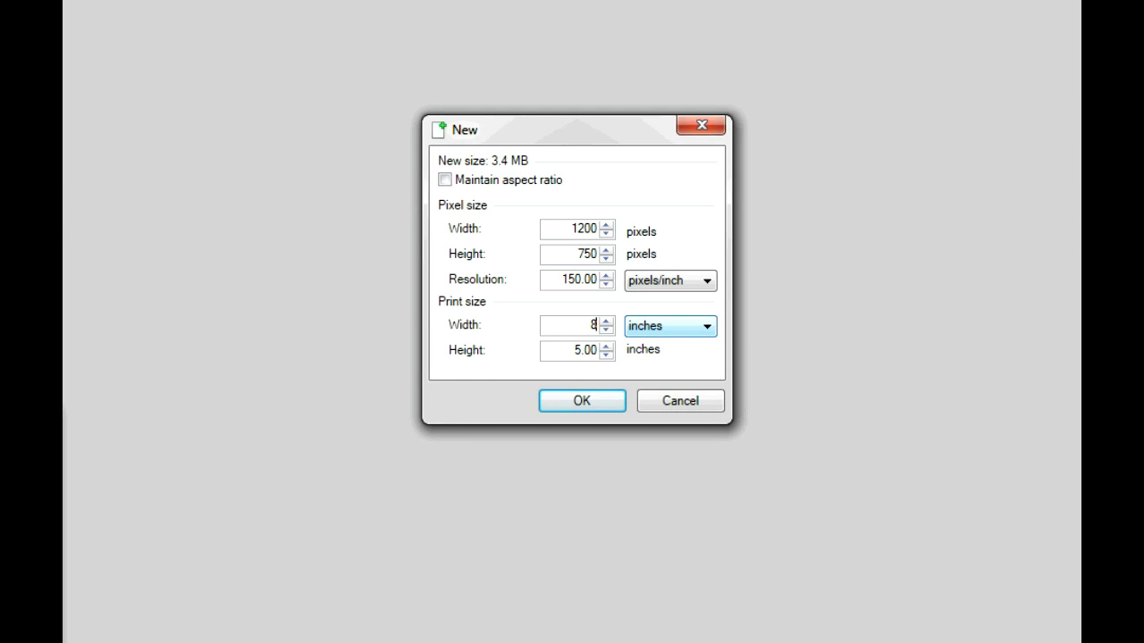
{"action": "type", "text": ".3"}
{"action": "key", "text": "Tab"}
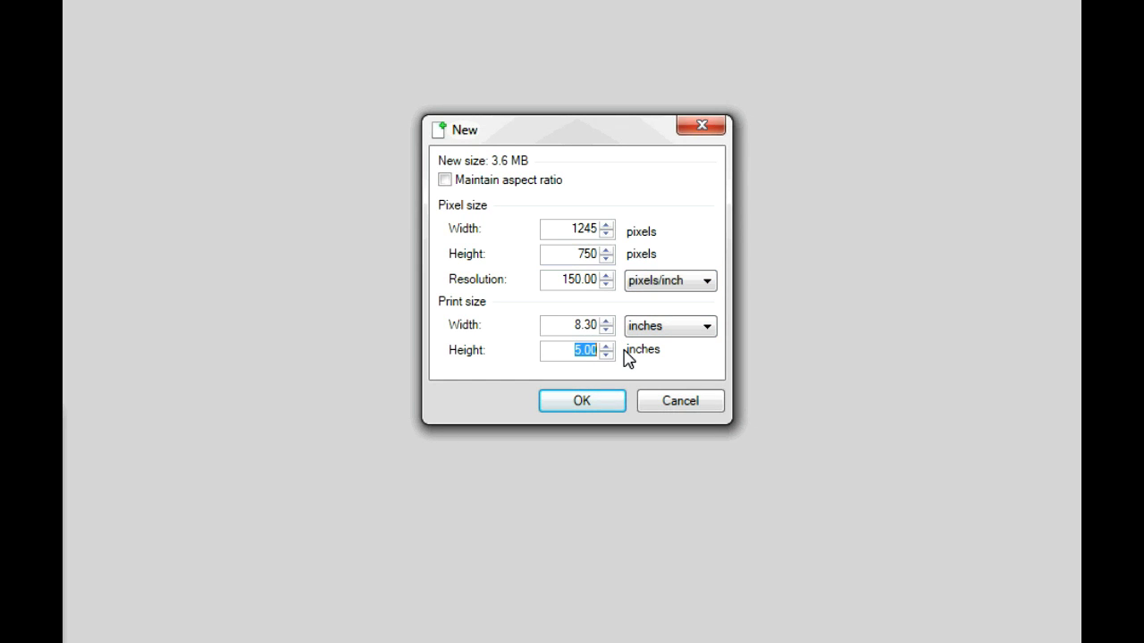
{"action": "type", "text": "11.7"}
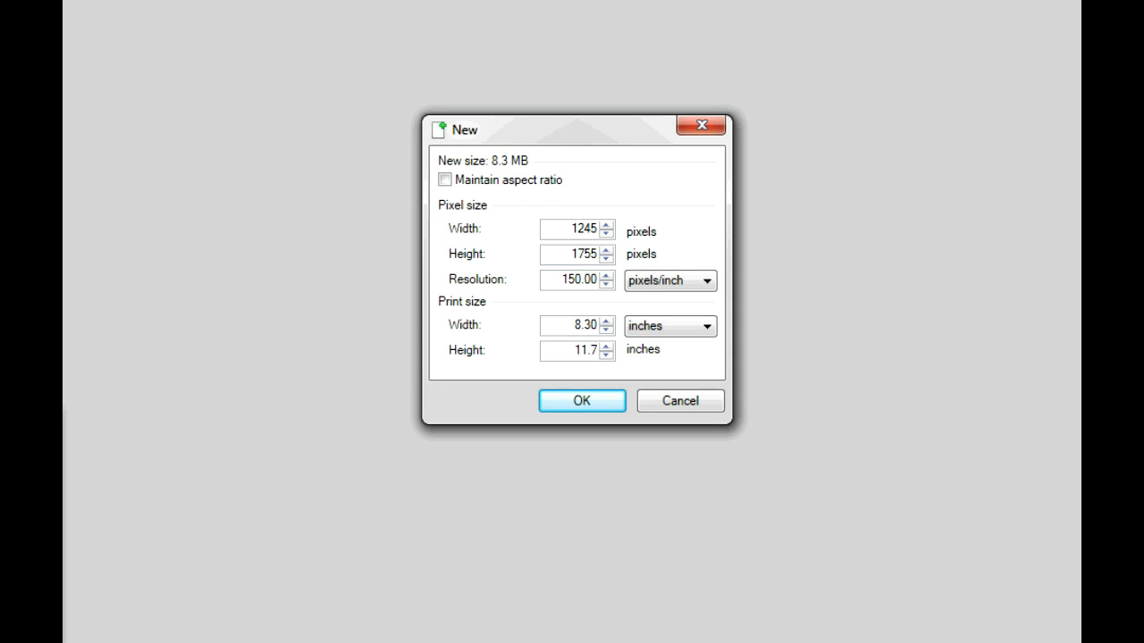
{"action": "left_click", "coordinate": [574, 401]}
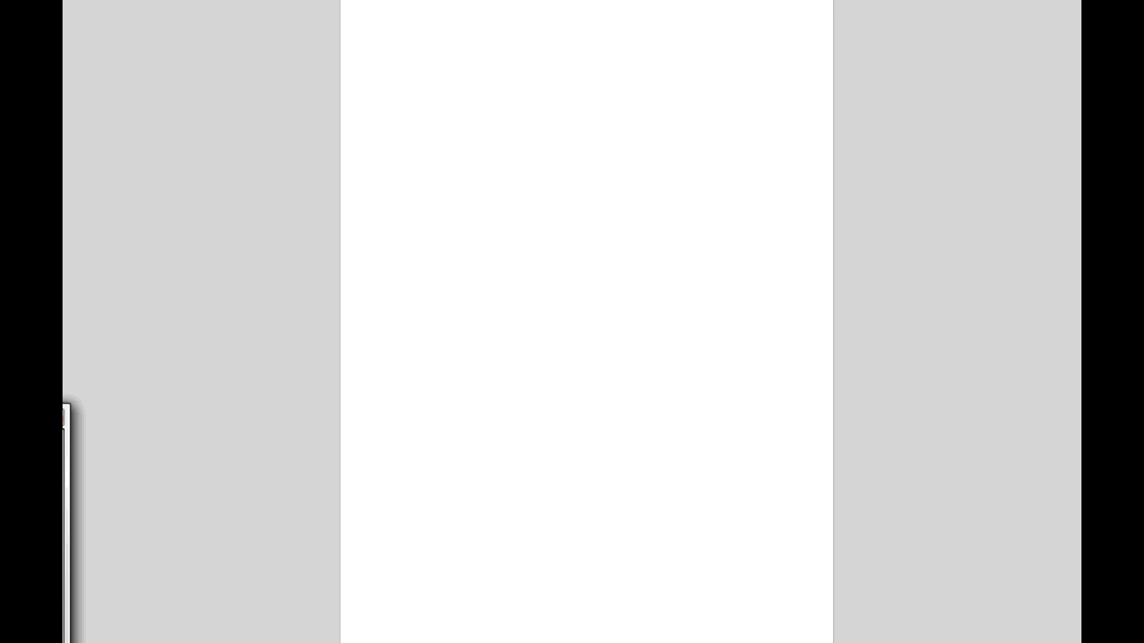
Step: Begin saving the blank image in the stock_images folder, with paint.net (*.pdn) as the file type
{"action": "key", "text": "ctrl+s"}
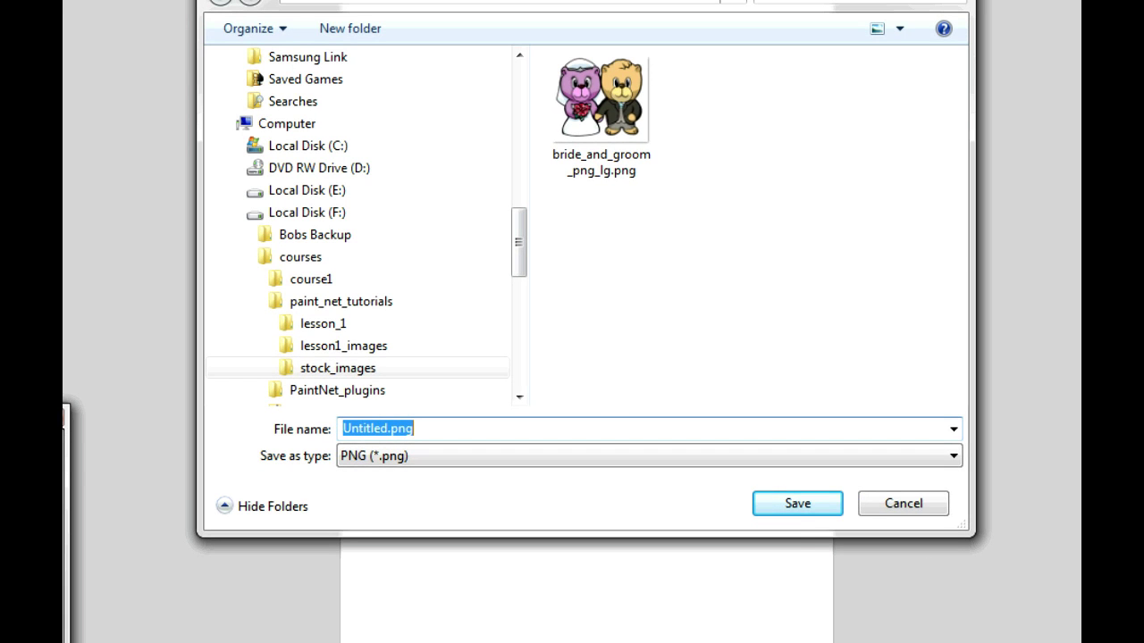
{"action": "left_click", "coordinate": [952, 458]}
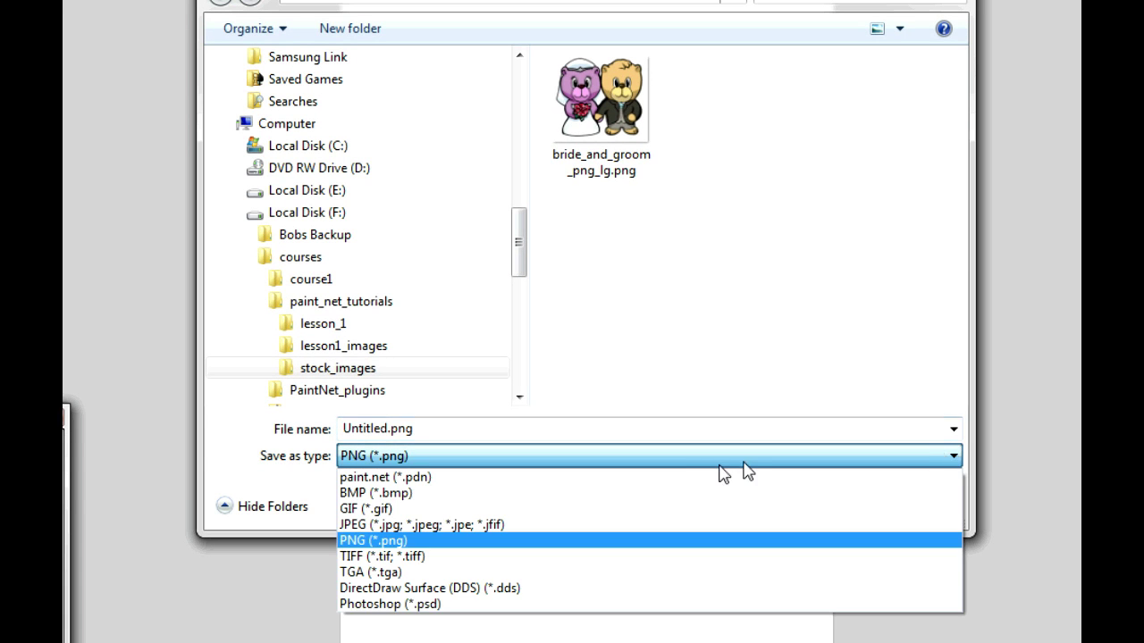
{"action": "left_click", "coordinate": [394, 477]}
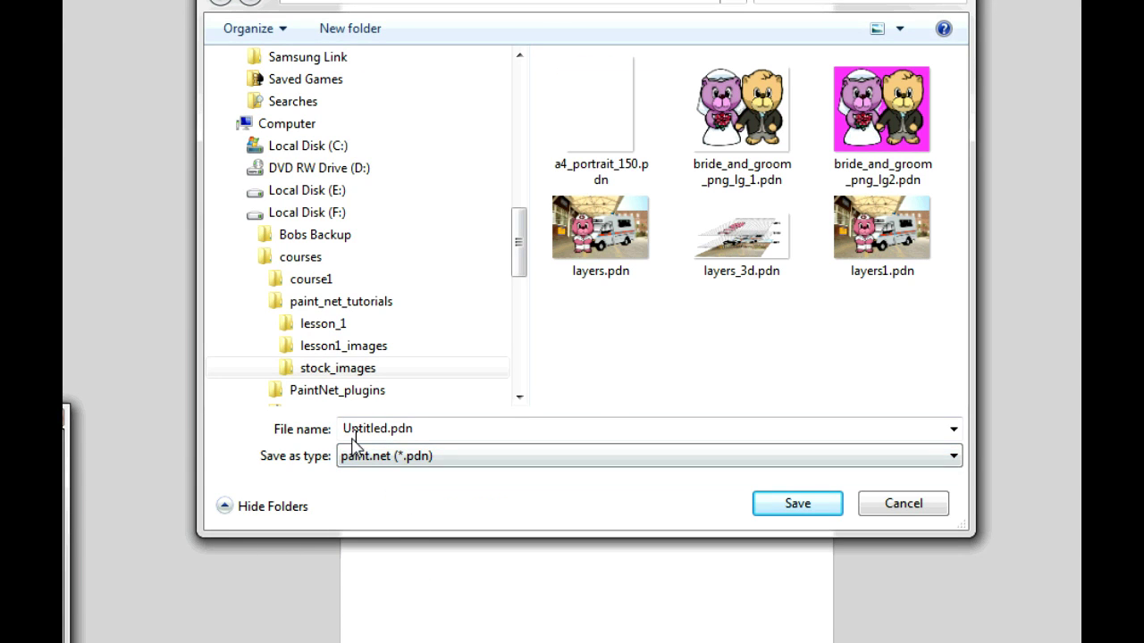
Step: Name the file a4_template_portrair_150 and save it
{"action": "left_click_drag", "start_coordinate": [418, 429], "coordinate": [297, 424]}
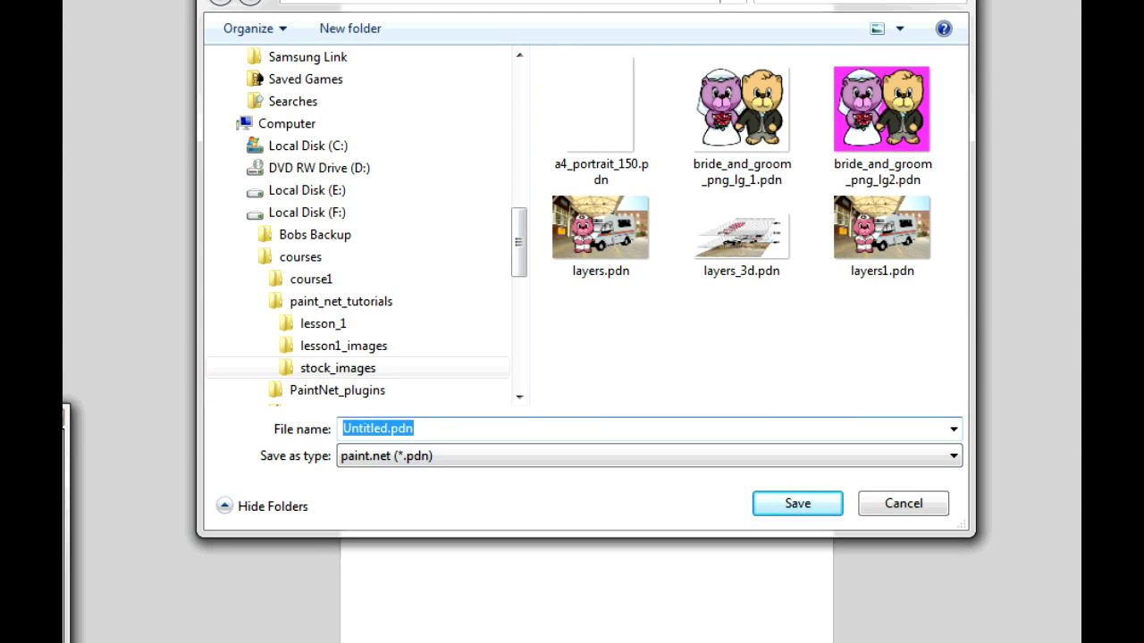
{"action": "left_click", "coordinate": [387, 429]}
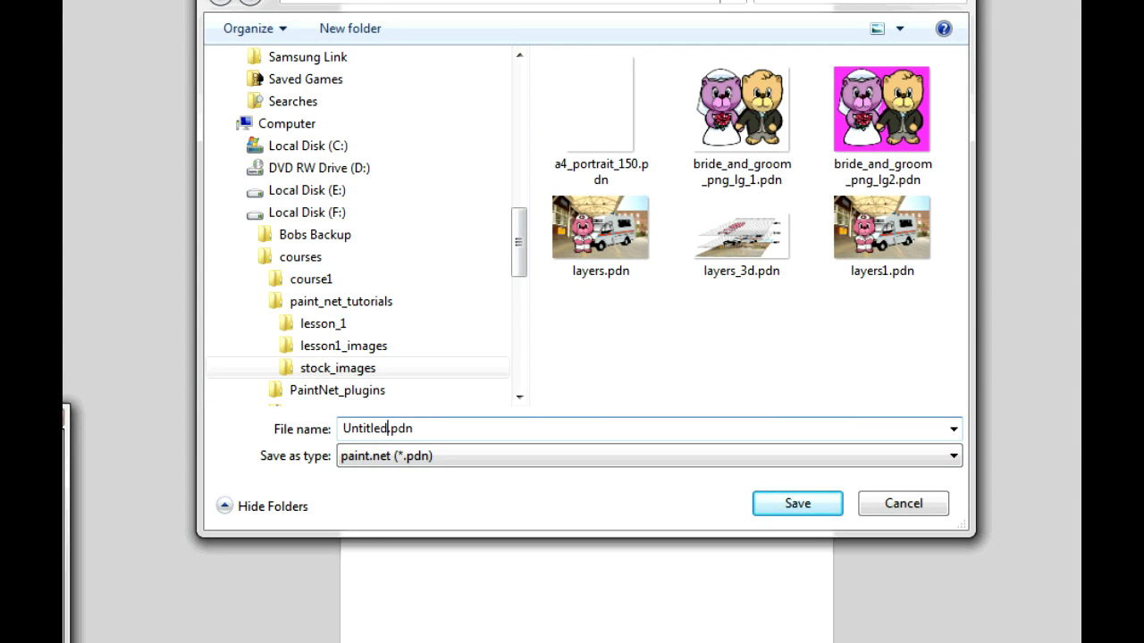
{"action": "left_click_drag", "start_coordinate": [415, 429], "coordinate": [343, 429]}
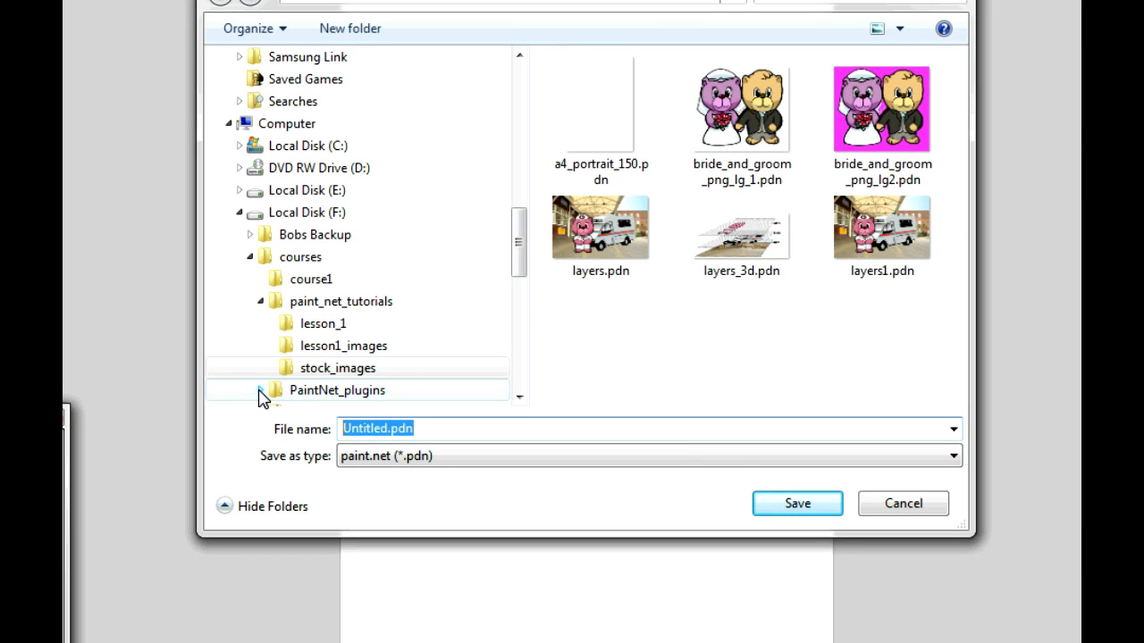
{"action": "type", "text": "a4"}
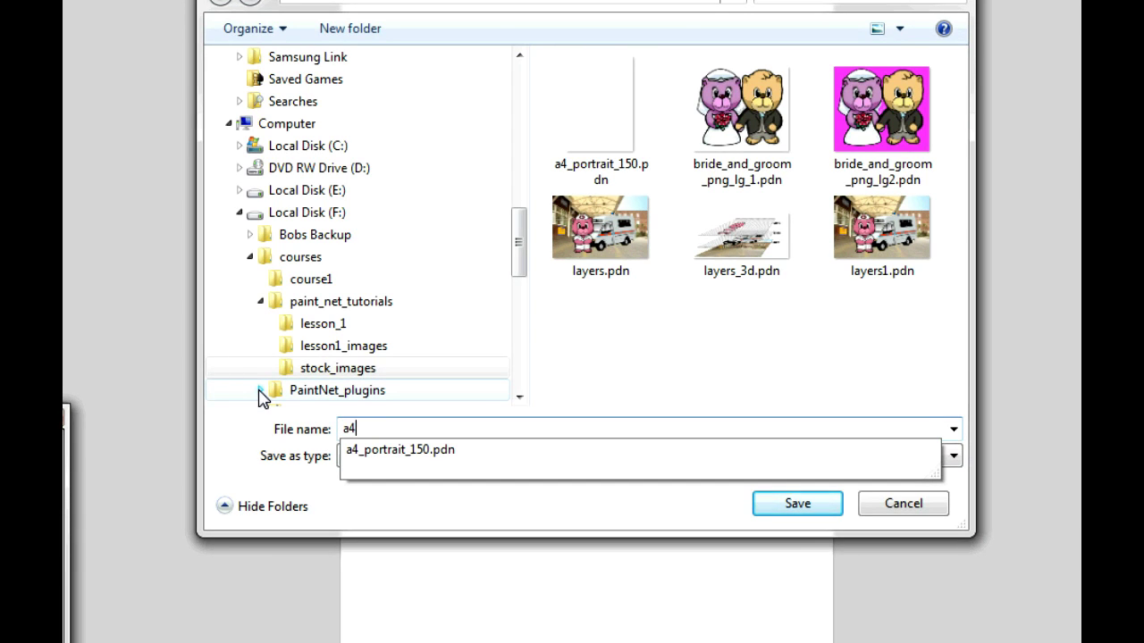
{"action": "type", "text": "_temp"}
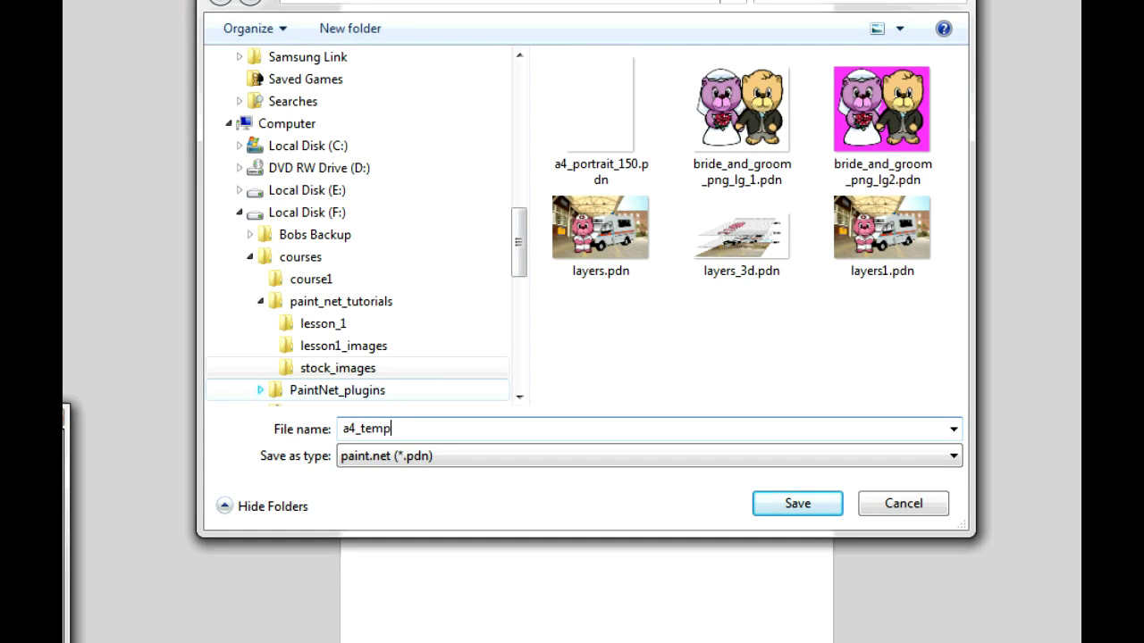
{"action": "type", "text": "late_portrait"}
{"action": "type", "text": "_15"}
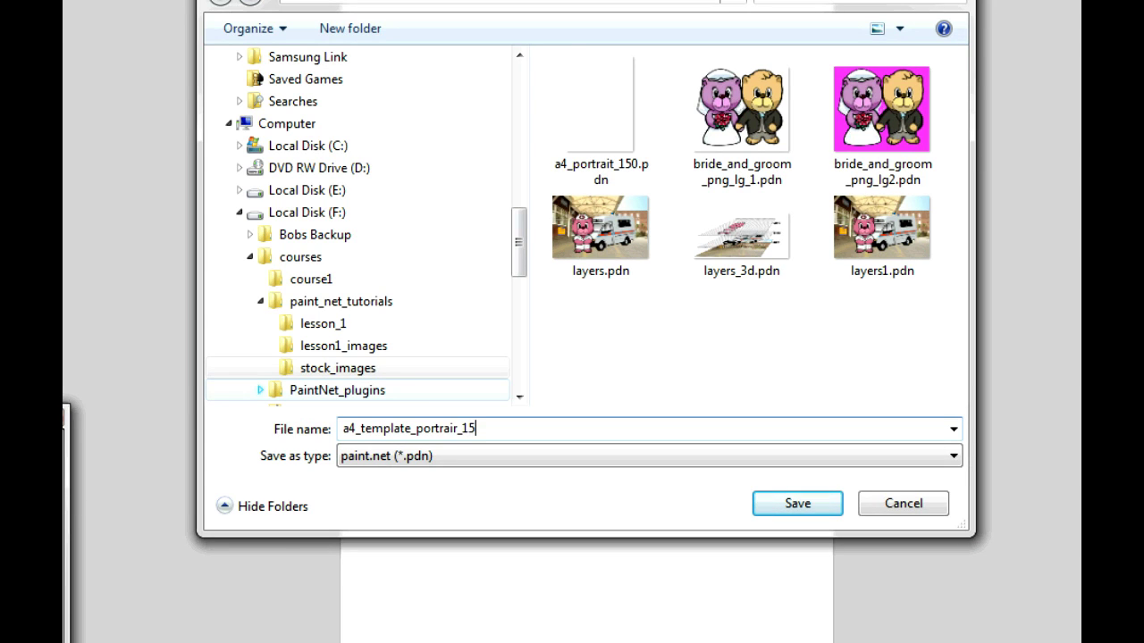
{"action": "type", "text": "0"}
{"action": "key", "text": "Tab"}
{"action": "left_click", "coordinate": [804, 505]}
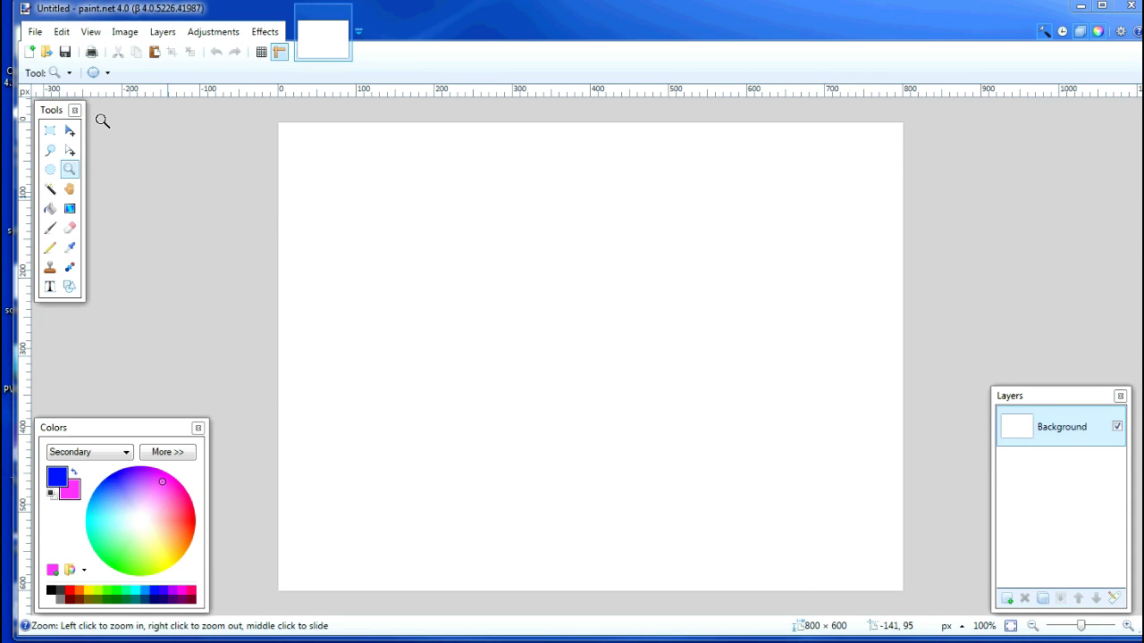
Step: Open bride_and_groom_png_lg.png from the stock_images folder and draw a rectangular selection around both bears
{"action": "left_click", "coordinate": [46, 54]}
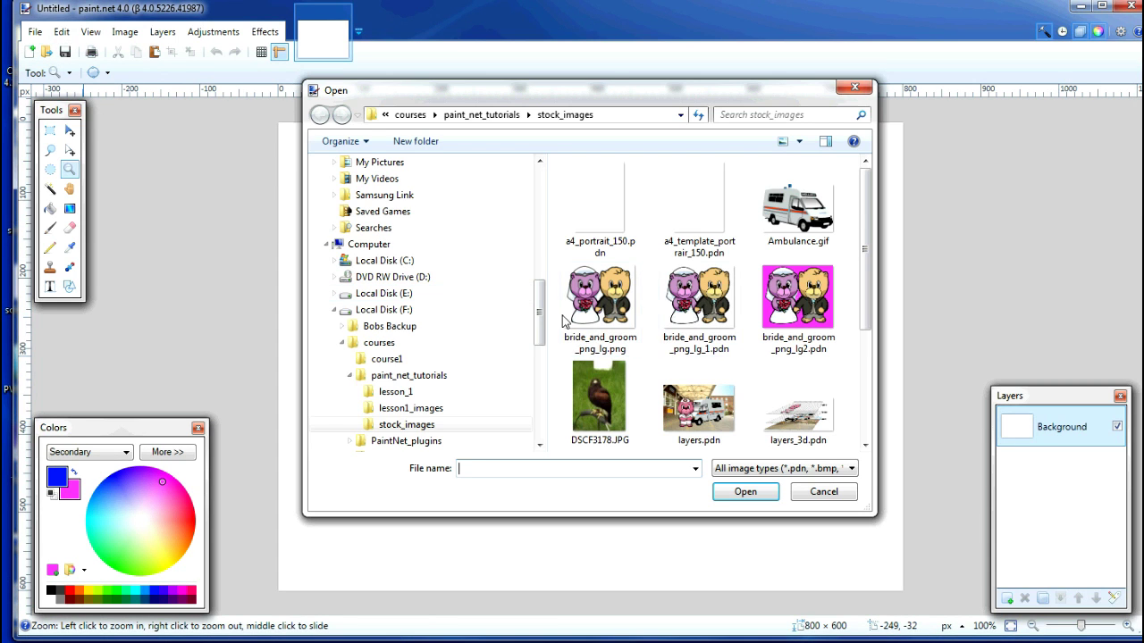
{"action": "double_click", "coordinate": [600, 304]}
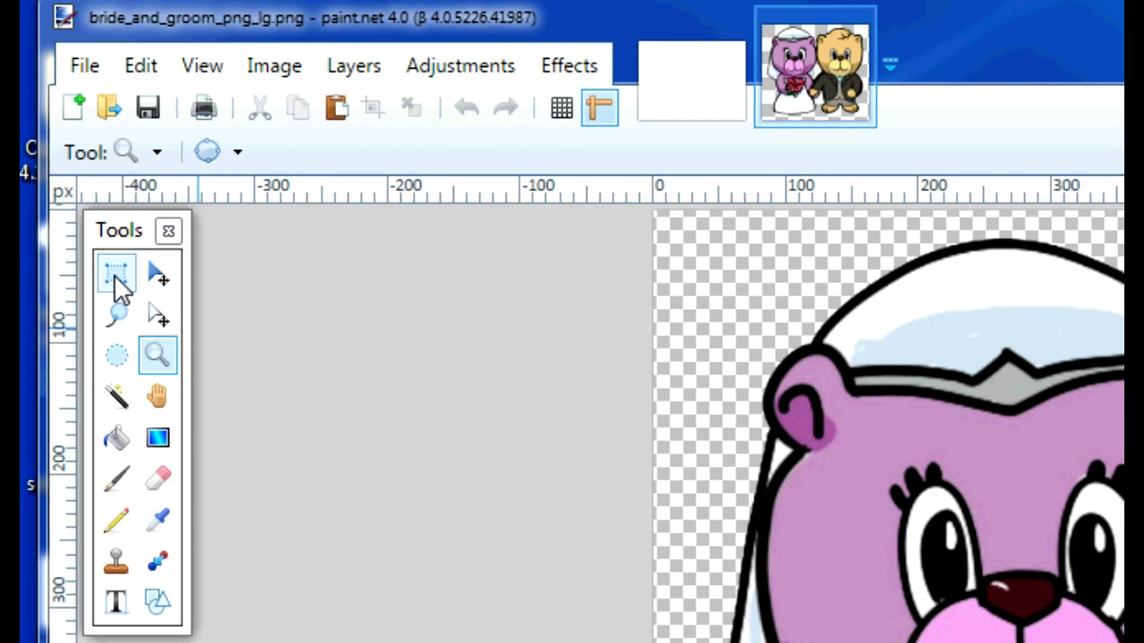
{"action": "left_click", "coordinate": [117, 277]}
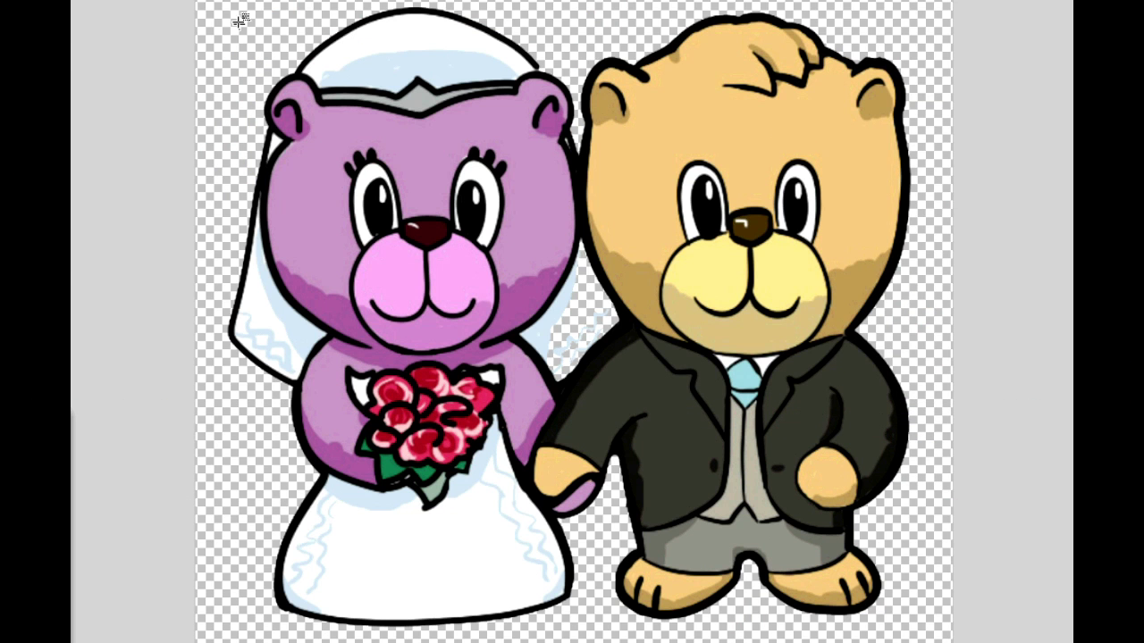
{"action": "left_click_drag", "start_coordinate": [230, 9], "coordinate": [910, 608]}
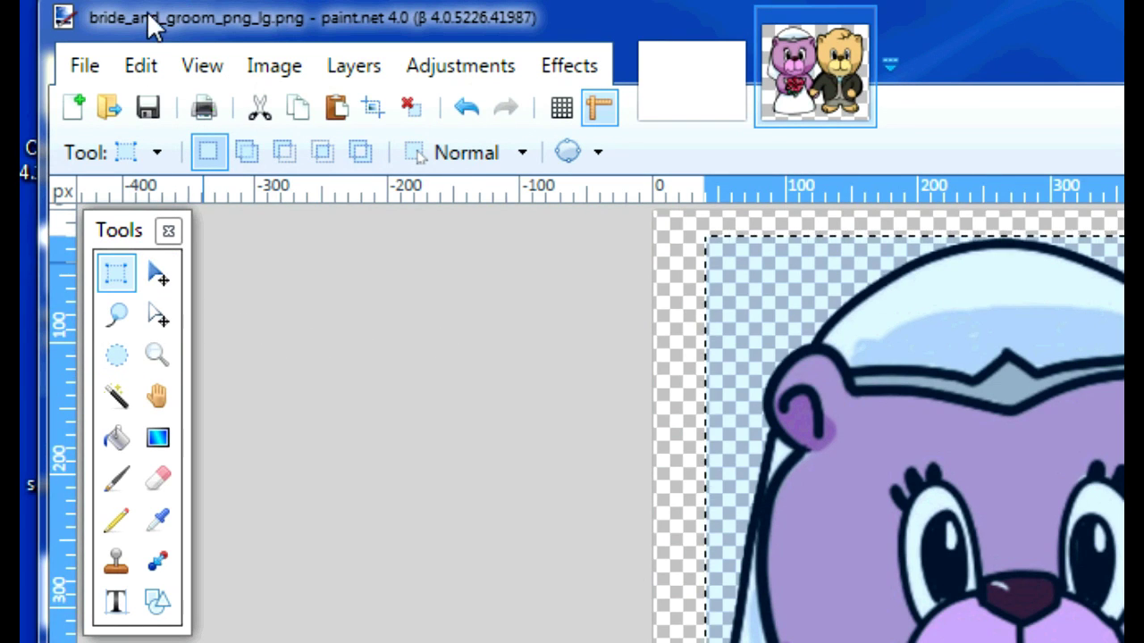
Step: Enlarge the selection outline with Move Selection at its upper-left corner, lower edge and right edge so it encloses both bears
{"action": "left_click", "coordinate": [158, 315]}
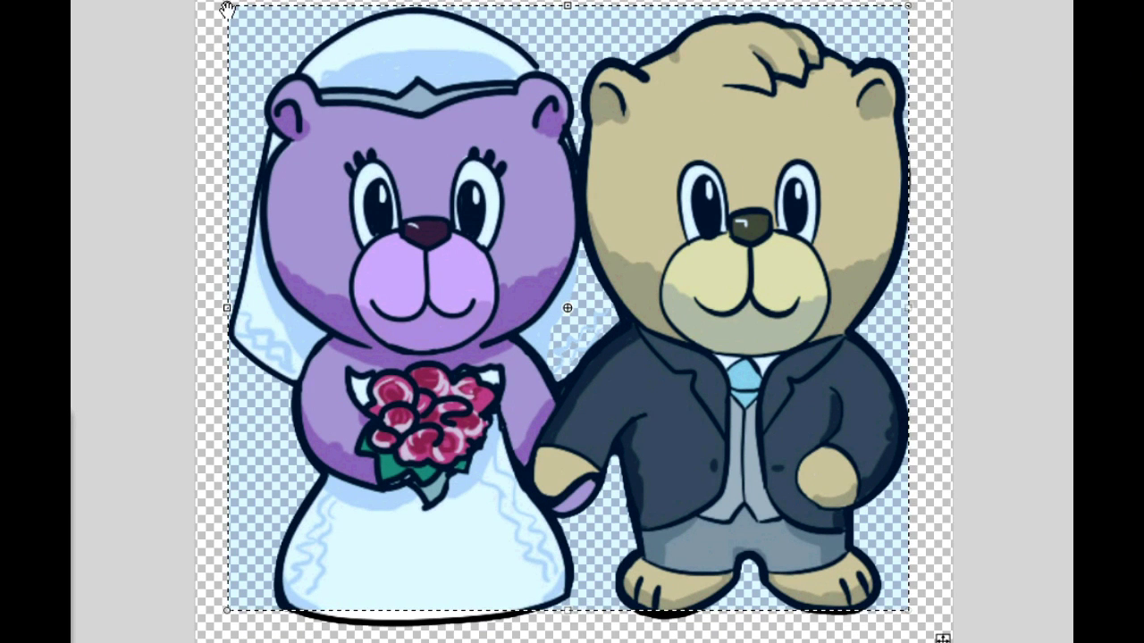
{"action": "mouse_move", "coordinate": [229, 9]}
{"action": "left_mouse_down"}
{"action": "mouse_move", "coordinate": [370, 102]}
{"action": "mouse_move", "coordinate": [263, 29]}
{"action": "mouse_move", "coordinate": [376, 307]}
{"action": "mouse_move", "coordinate": [309, 115]}
{"action": "mouse_move", "coordinate": [282, 82]}
{"action": "mouse_move", "coordinate": [229, 51]}
{"action": "mouse_move", "coordinate": [219, 2]}
{"action": "left_mouse_up"}
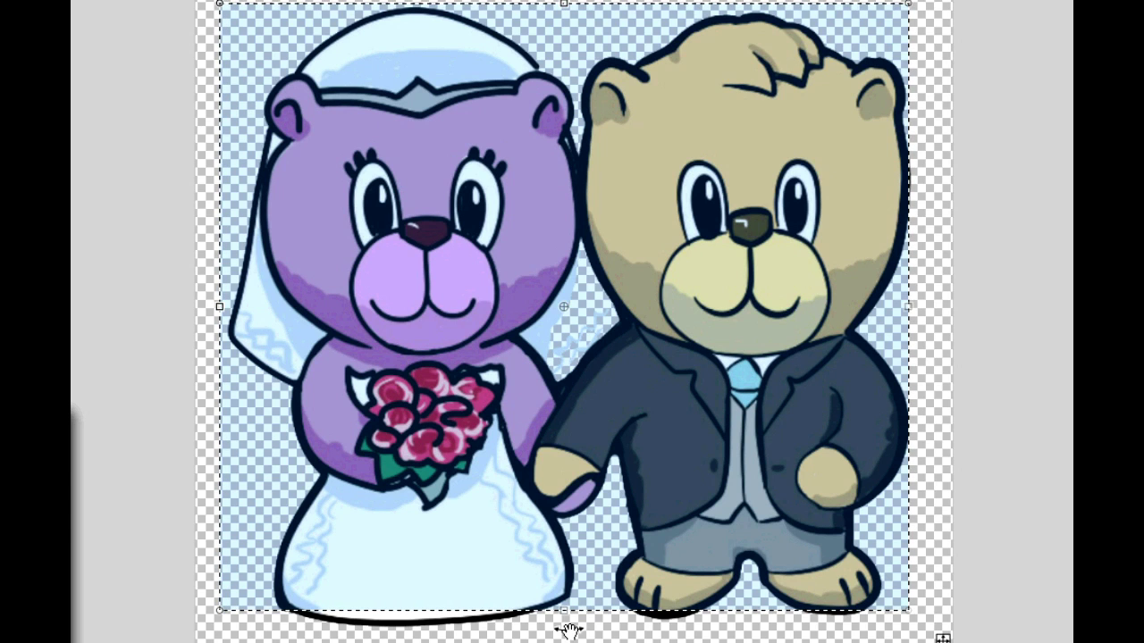
{"action": "left_click_drag", "start_coordinate": [558, 613], "coordinate": [561, 635]}
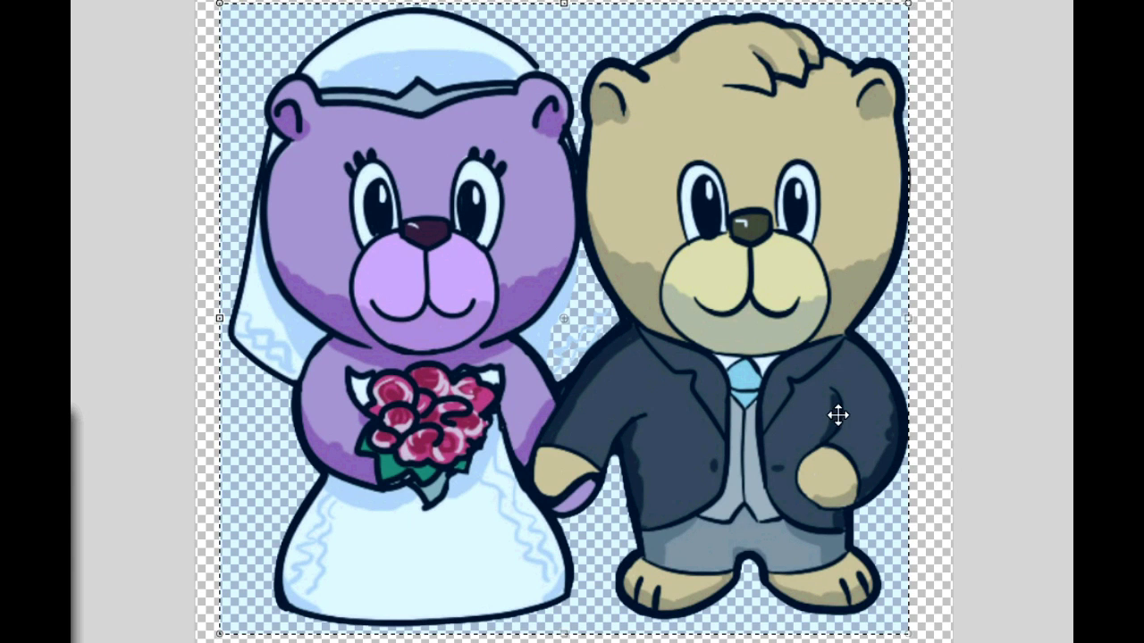
{"action": "left_click_drag", "start_coordinate": [908, 320], "coordinate": [924, 322]}
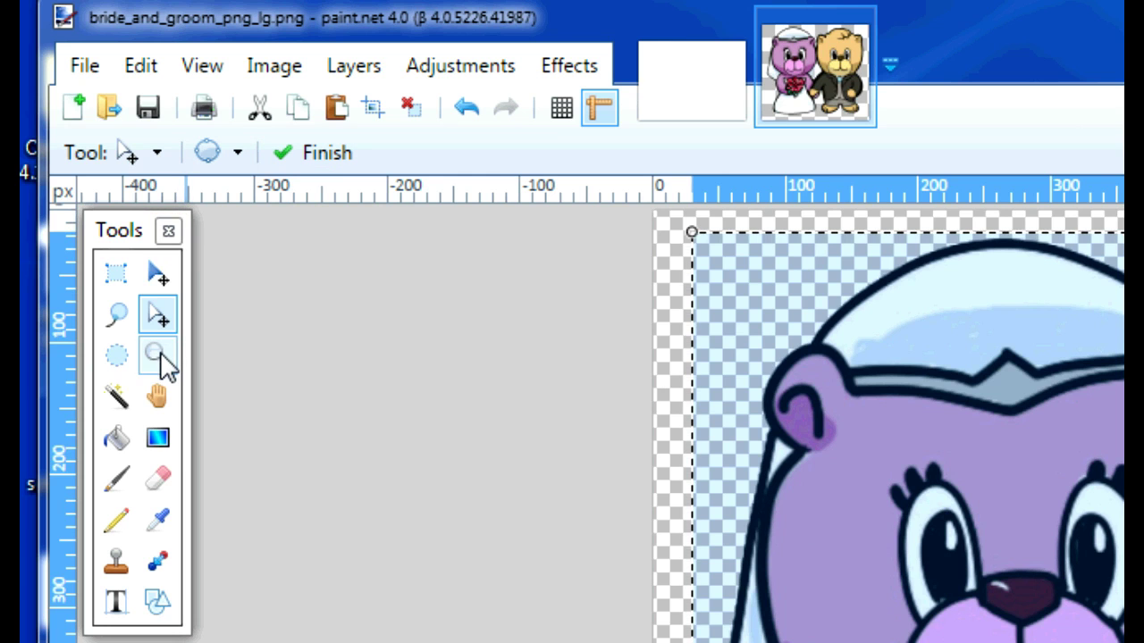
Step: Squash the selected bears with Move Selected Pixels by pulling the selection's upper edge slightly down and its left edge inward
{"action": "left_click", "coordinate": [162, 279]}
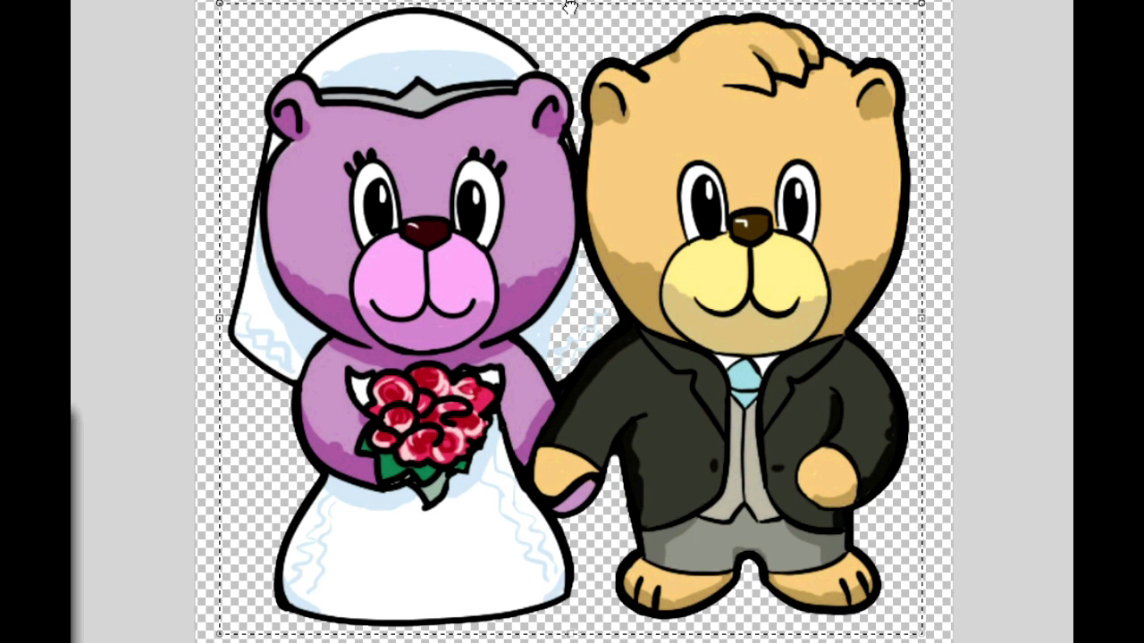
{"action": "mouse_move", "coordinate": [569, 4]}
{"action": "left_mouse_down"}
{"action": "mouse_move", "coordinate": [587, 245]}
{"action": "mouse_move", "coordinate": [572, 8]}
{"action": "left_mouse_up"}
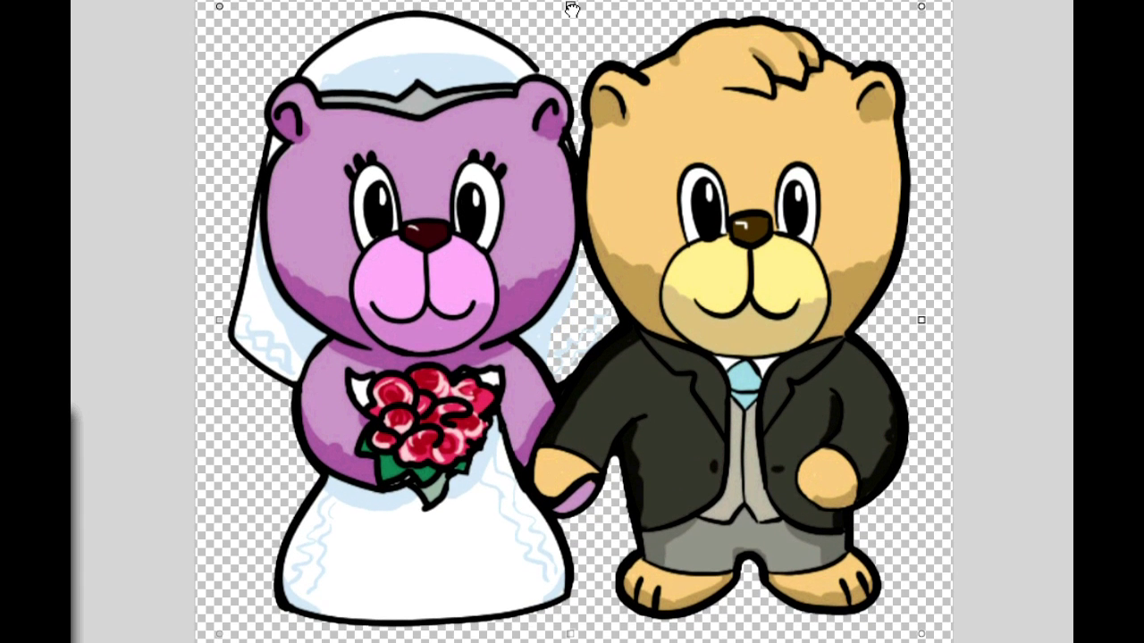
{"action": "left_click_drag", "start_coordinate": [220, 315], "coordinate": [242, 331]}
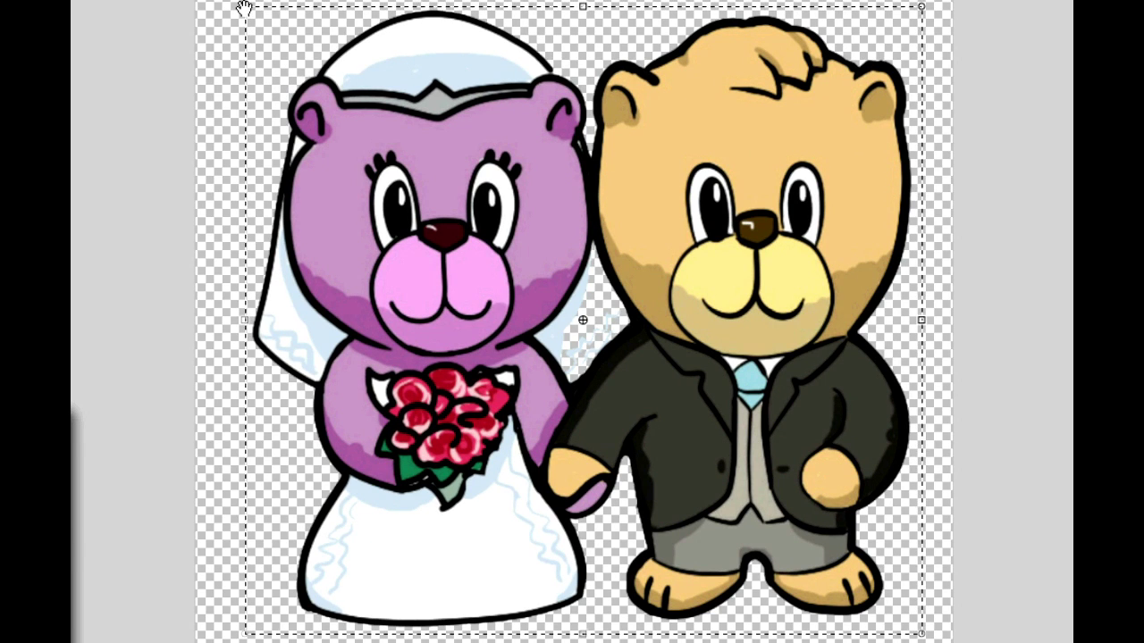
Step: Shrink the selected bears from the upper-left corner to about 464 × 413 pixels and move them to about the canvas centre
{"action": "left_click_drag", "start_coordinate": [243, 8], "coordinate": [531, 290]}
{"action": "key", "text": "Return"}
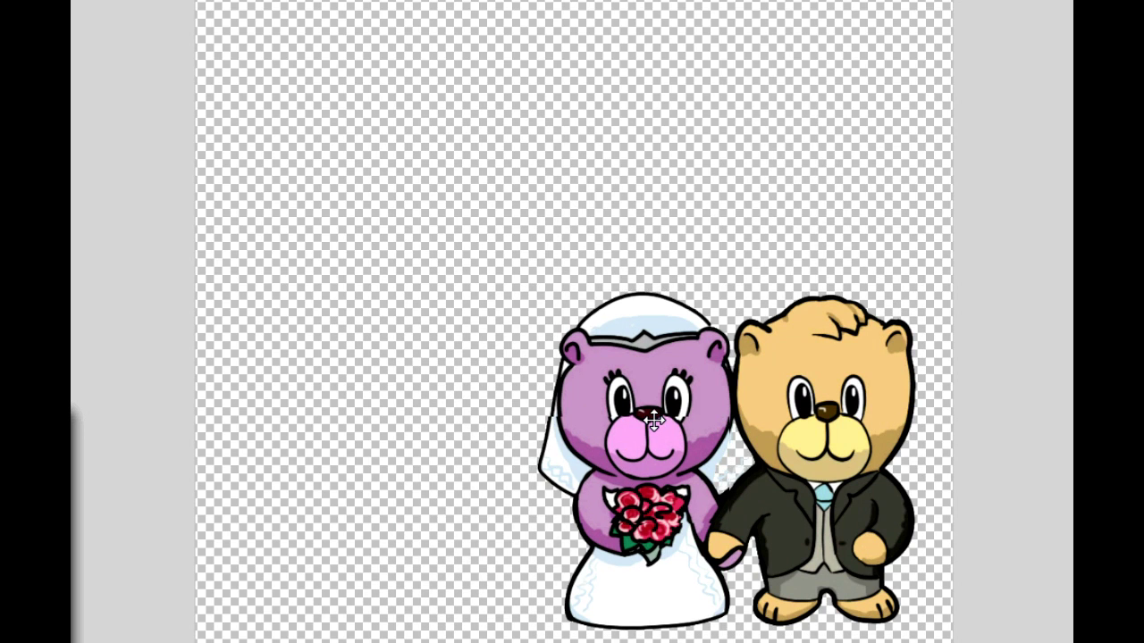
{"action": "left_click_drag", "start_coordinate": [647, 411], "coordinate": [487, 259]}
{"action": "key", "text": "ctrl+t"}
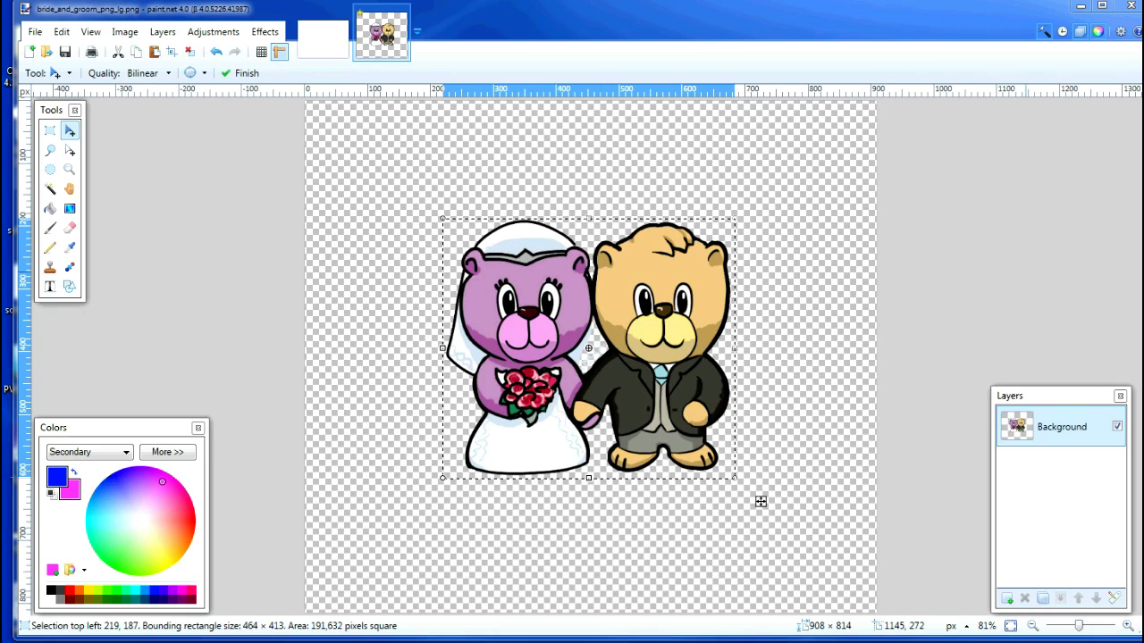
Step: Undo the move, the shrink and the earlier squashes of the selected bears one by one
{"action": "left_click", "coordinate": [62, 32]}
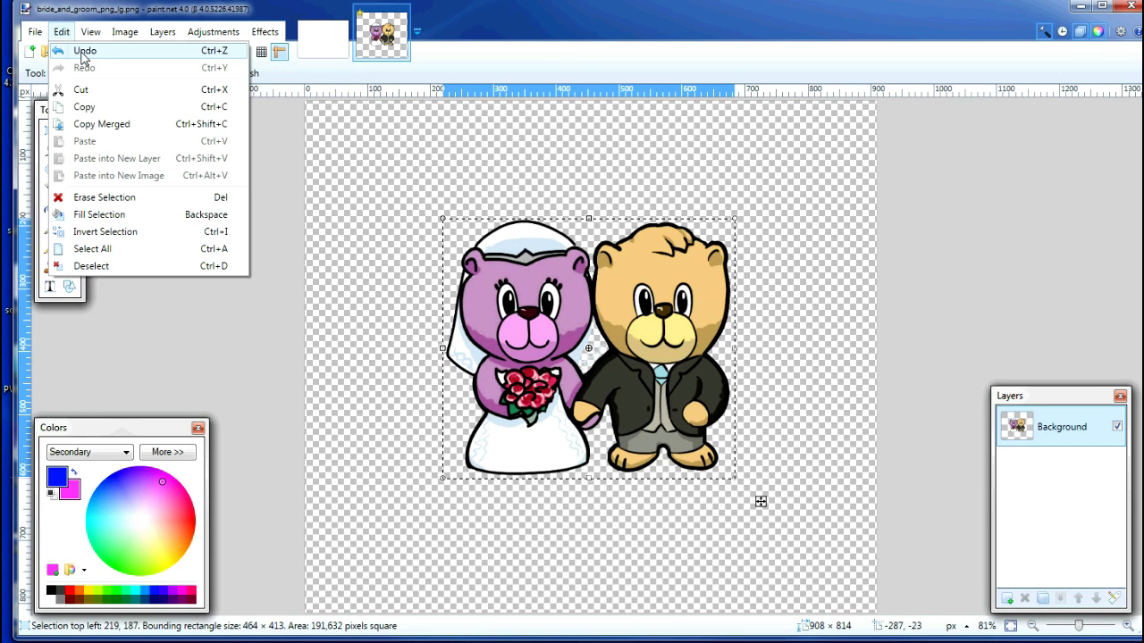
{"action": "left_click", "coordinate": [83, 53]}
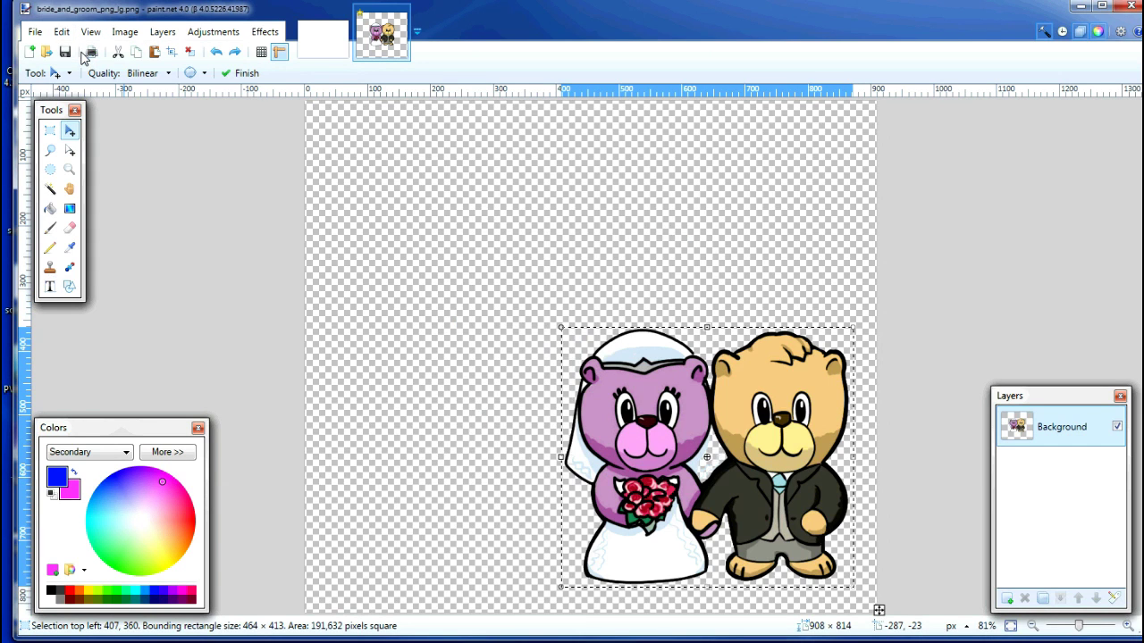
{"action": "left_click", "coordinate": [62, 34]}
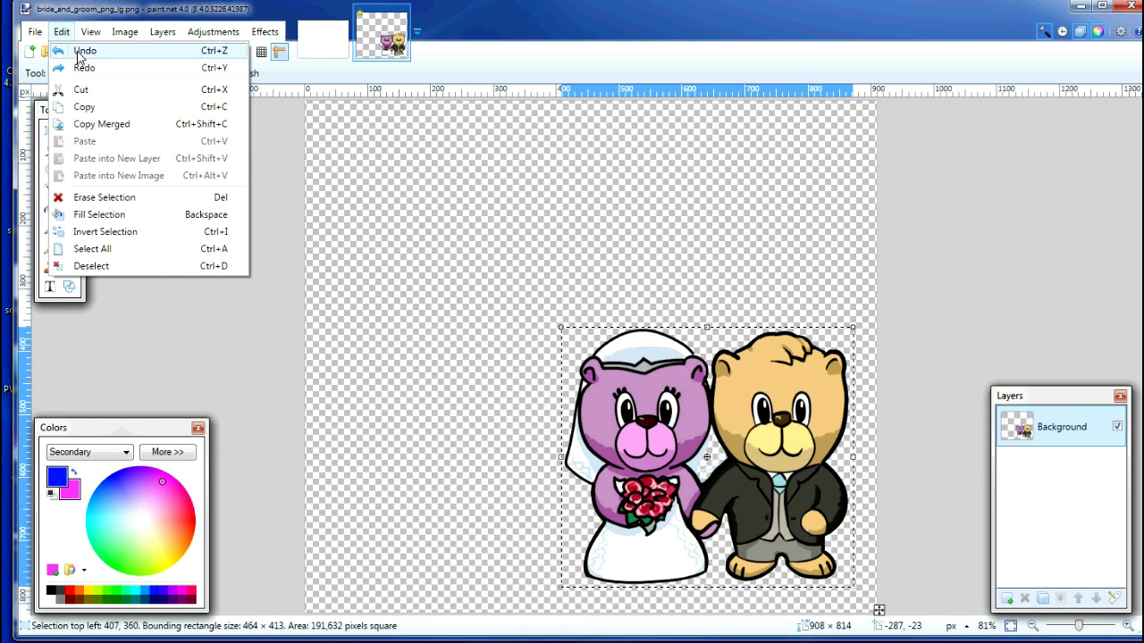
{"action": "left_click", "coordinate": [80, 53]}
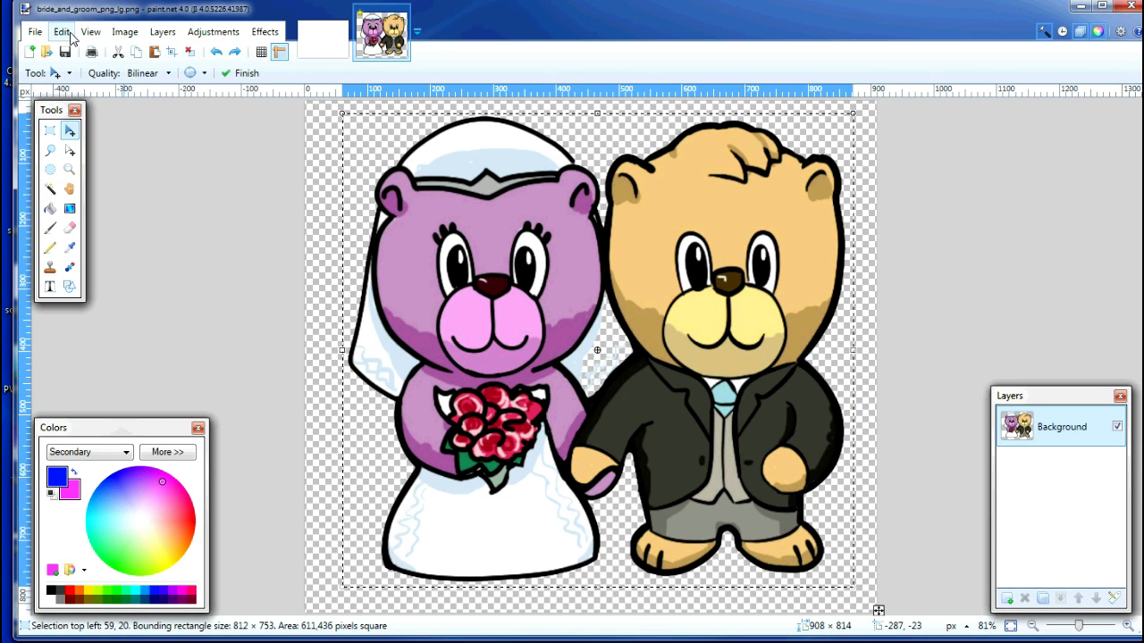
{"action": "left_click", "coordinate": [64, 32]}
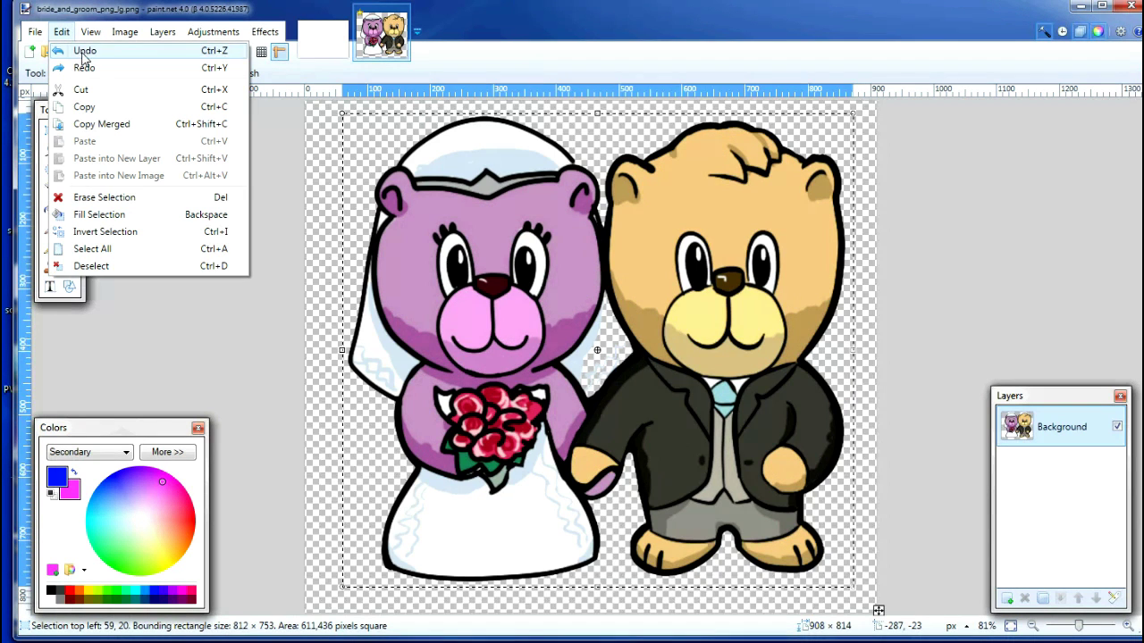
{"action": "left_click", "coordinate": [82, 55]}
{"action": "left_click", "coordinate": [61, 34]}
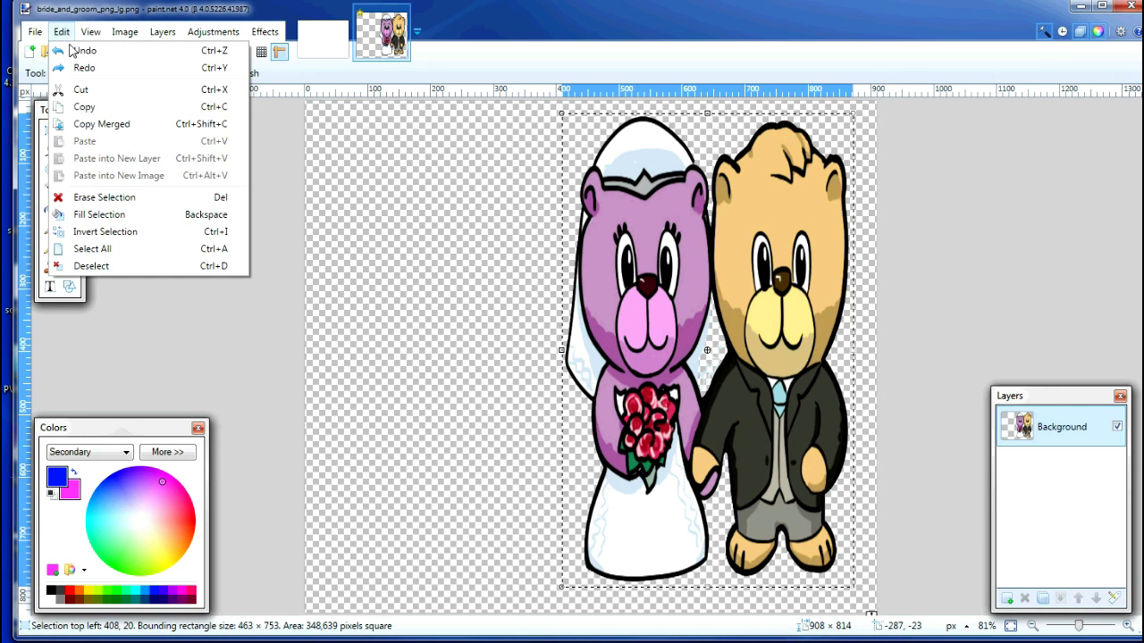
{"action": "left_click", "coordinate": [55, 48]}
{"action": "left_click", "coordinate": [61, 33]}
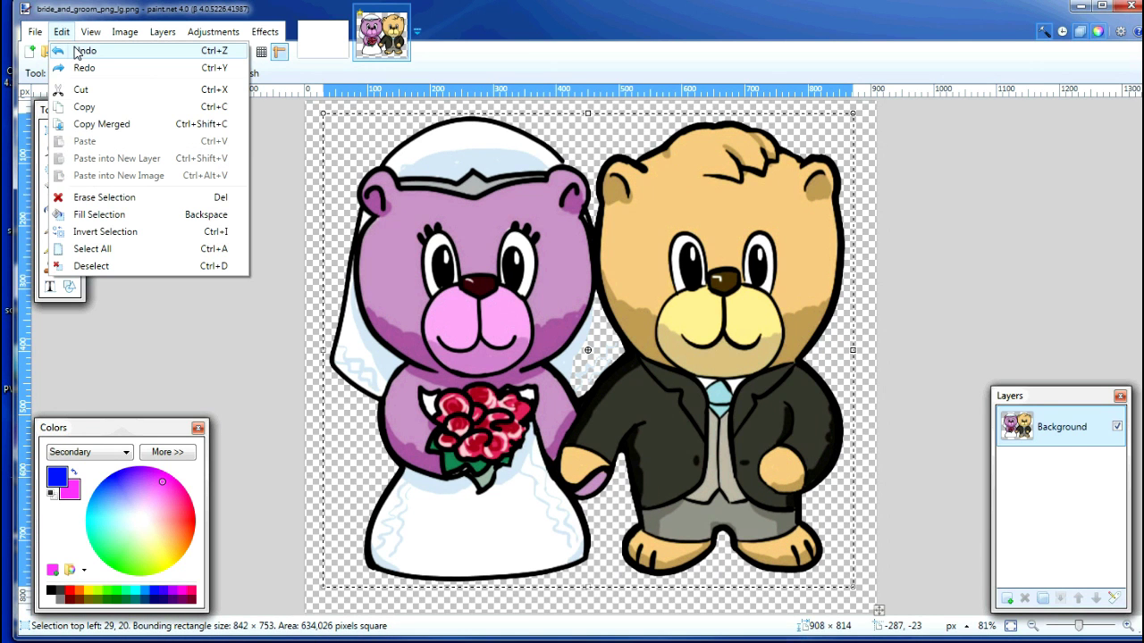
{"action": "left_click", "coordinate": [79, 52]}
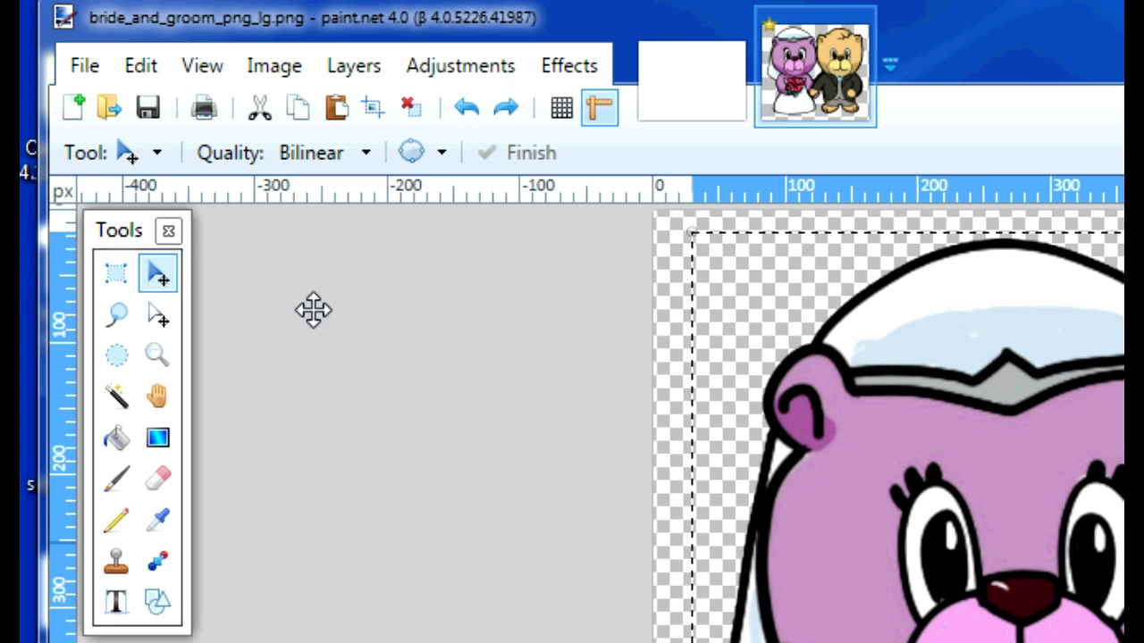
Step: Clear the rectangular selection and use Magic Wand selections to erase the bears' fur, veil, dress and other light colours
{"action": "left_click", "coordinate": [116, 398]}
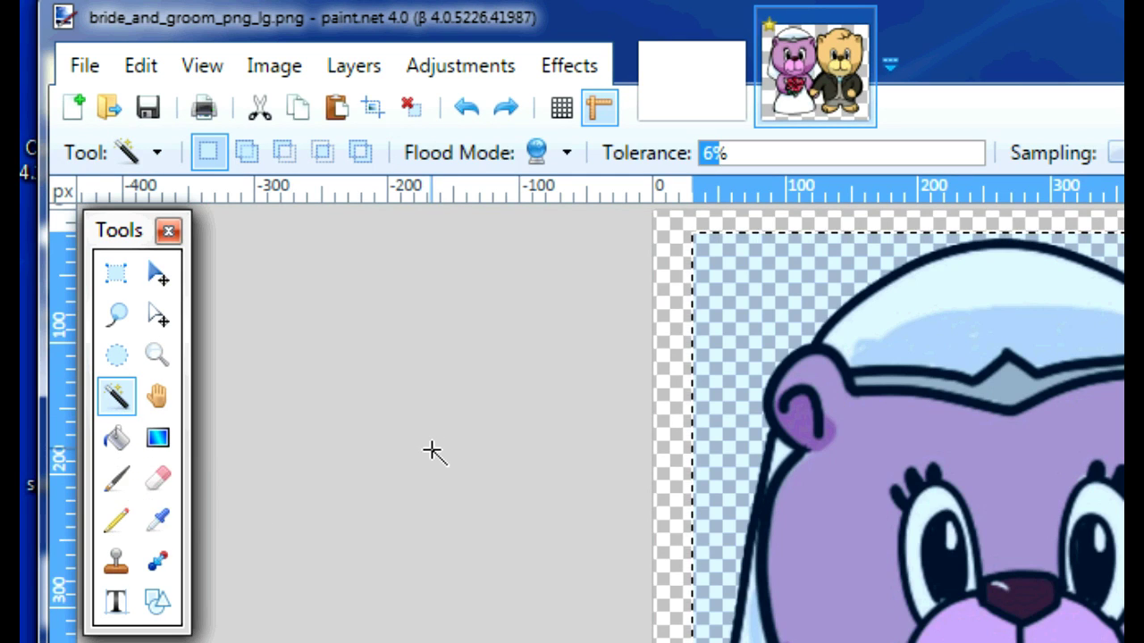
{"action": "key", "text": "ctrl+d"}
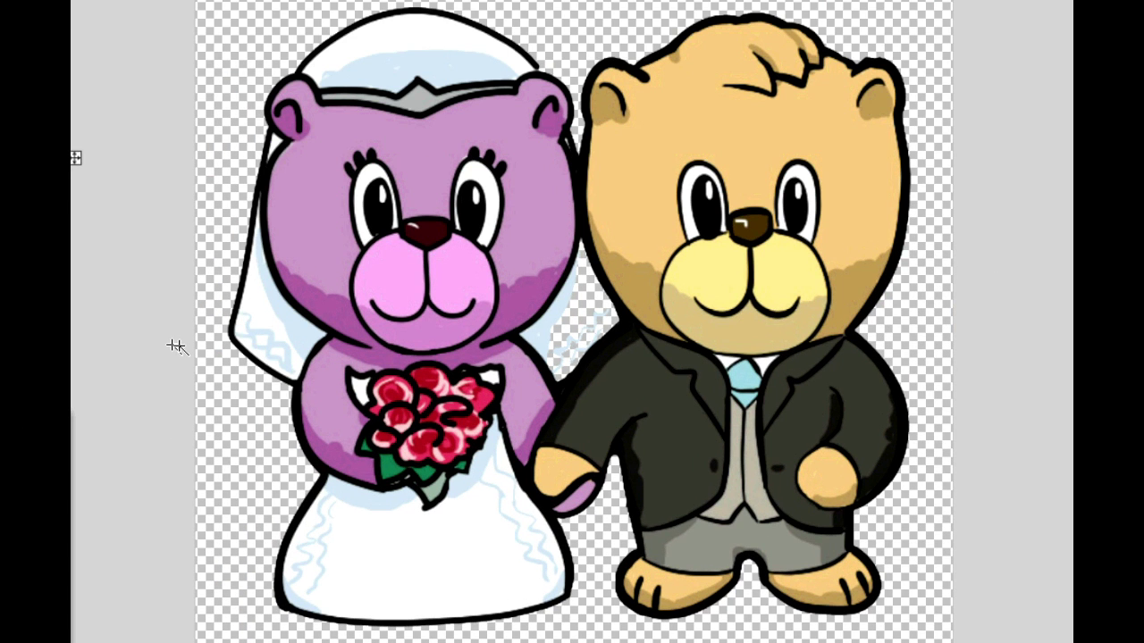
{"action": "left_click", "coordinate": [430, 170]}
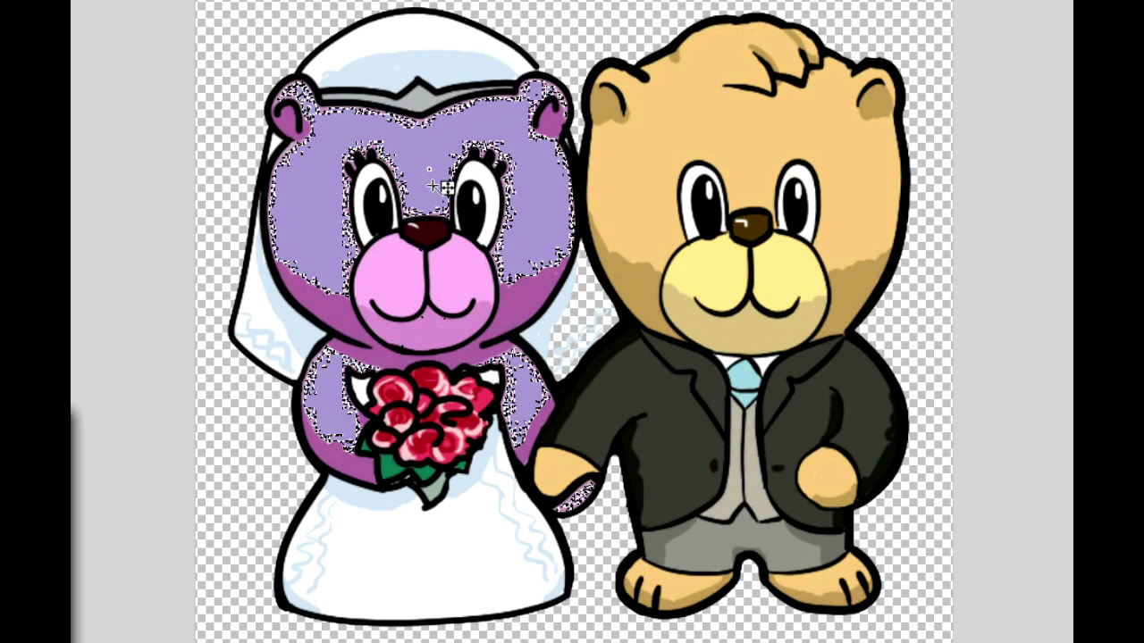
{"action": "left_click", "coordinate": [379, 88]}
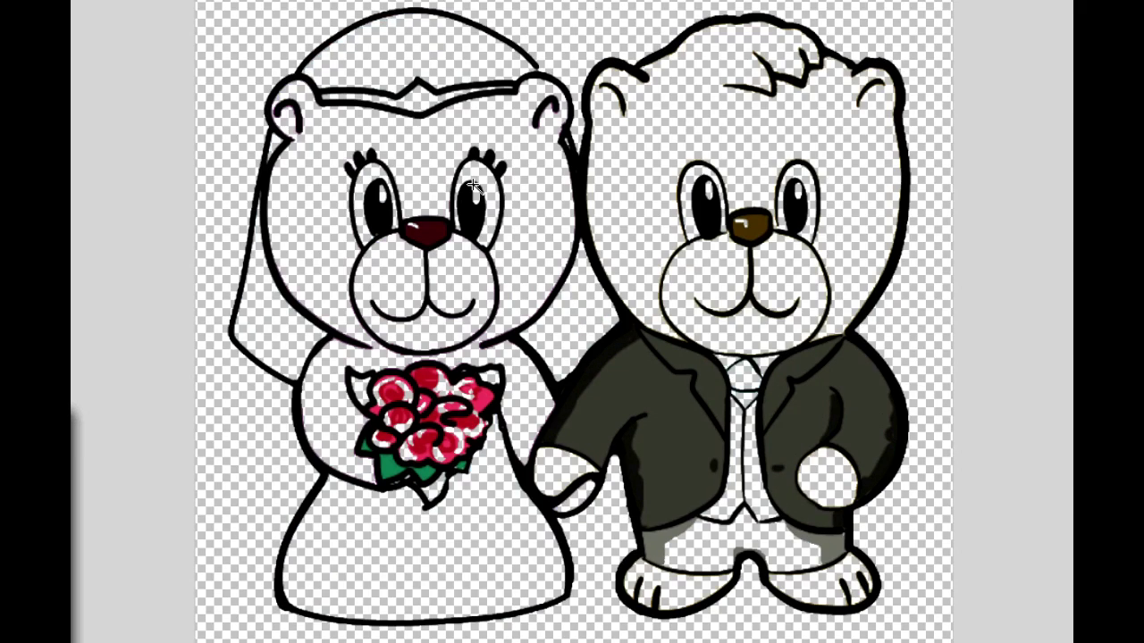
Step: Try to erase the bouquet's red with a Magic Wand selection, undo the erasure and clear the selection
{"action": "left_click", "coordinate": [394, 394]}
{"action": "key", "text": "ctrl+x"}
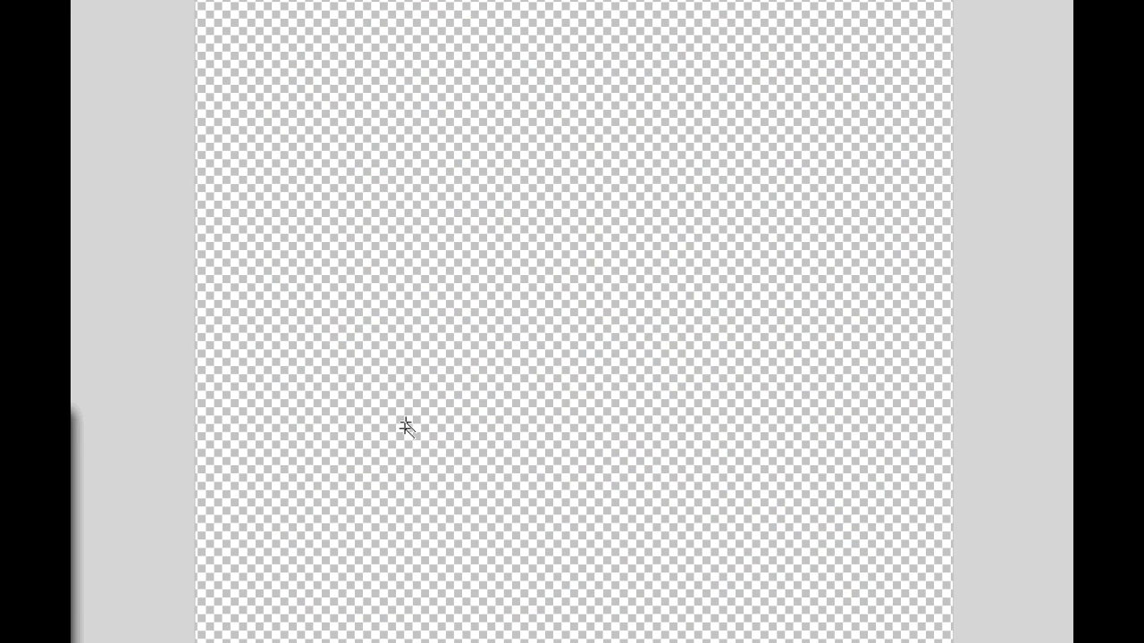
{"action": "key", "text": "alt+e"}
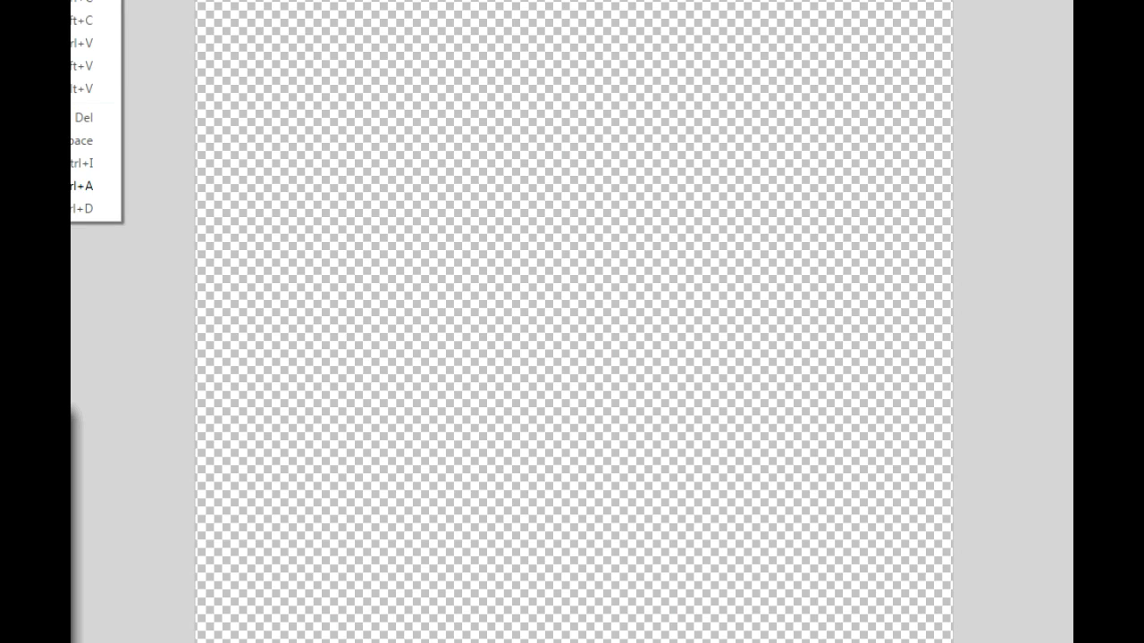
{"action": "key", "text": "ctrl+v"}
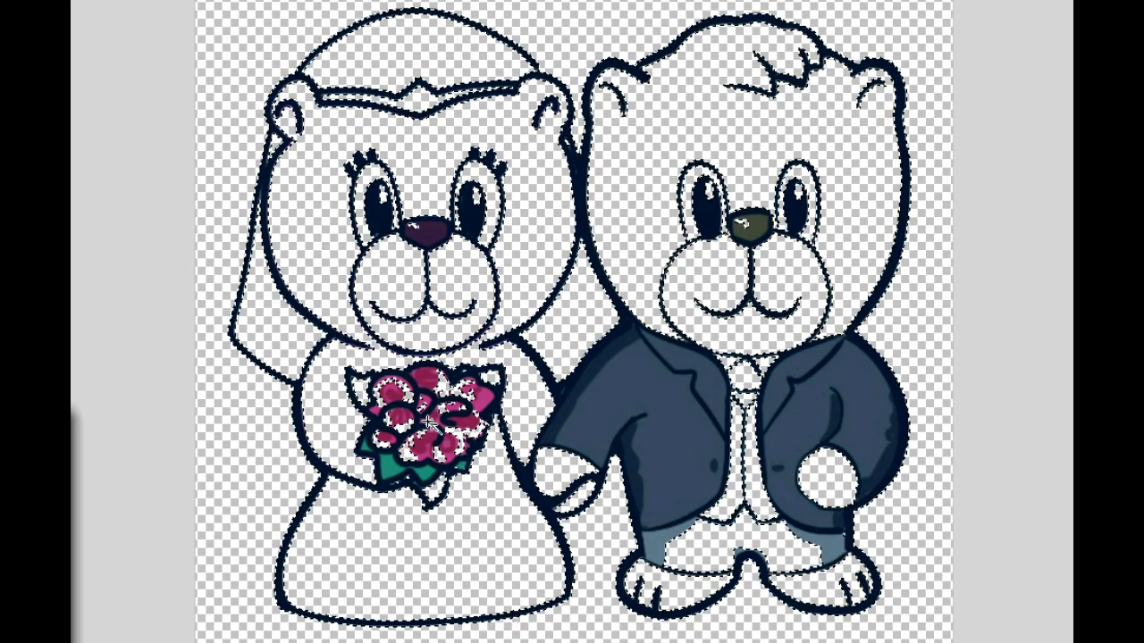
{"action": "key", "text": "ctrl+d"}
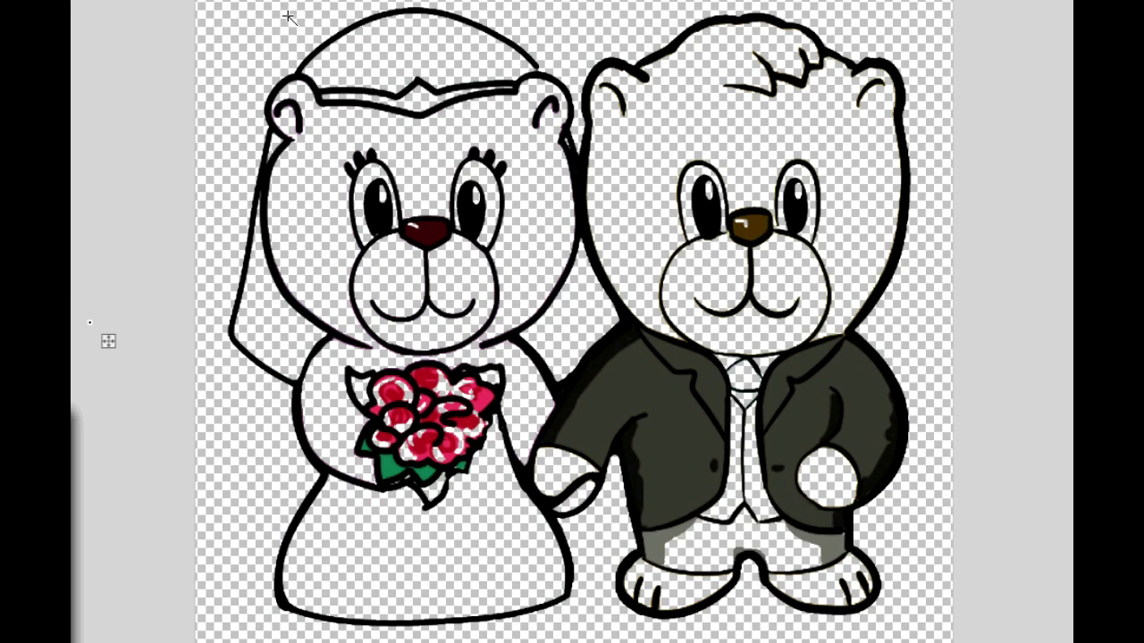
Step: Erase the red and pink colours of the bouquet's roses with separate Magic Wand selections
{"action": "left_click", "coordinate": [393, 394]}
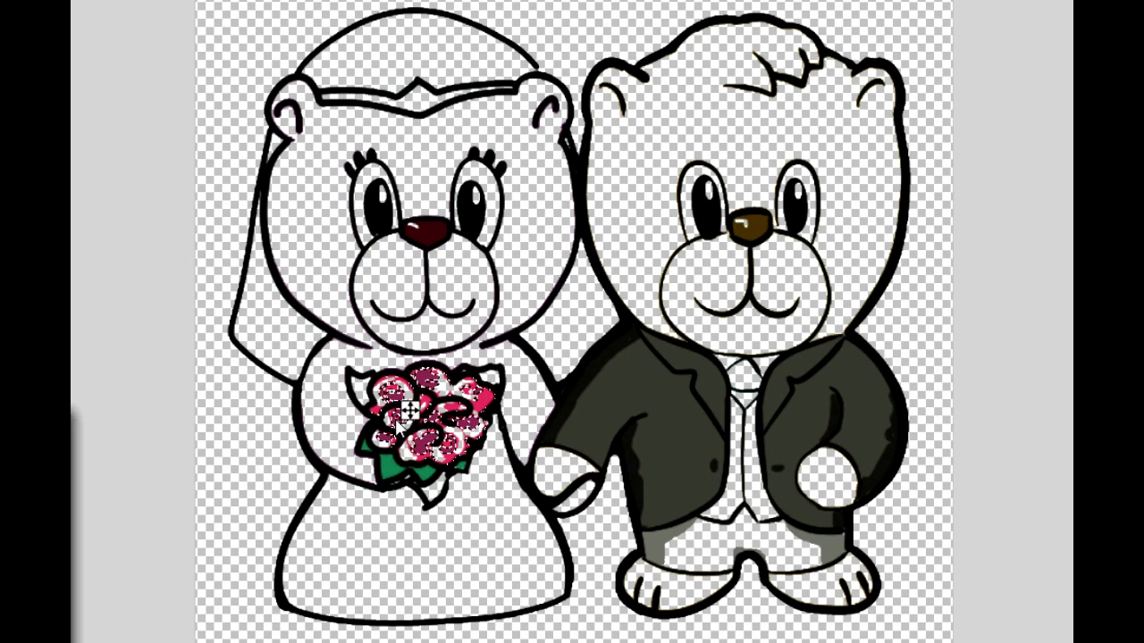
{"action": "key", "text": "ctrl+d"}
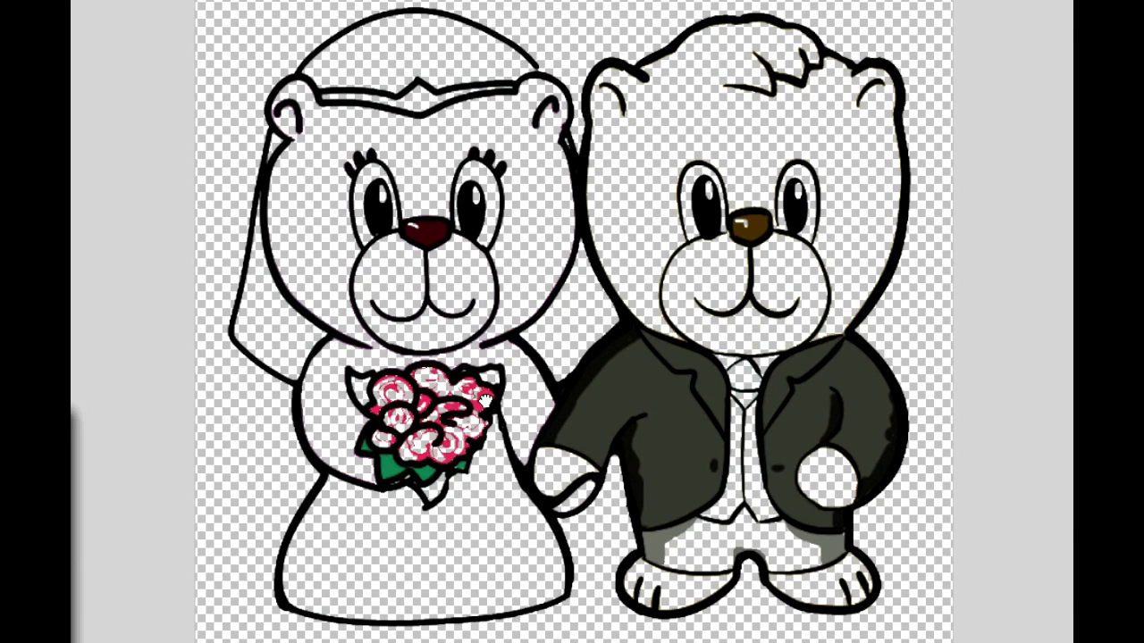
{"action": "left_click", "coordinate": [483, 407]}
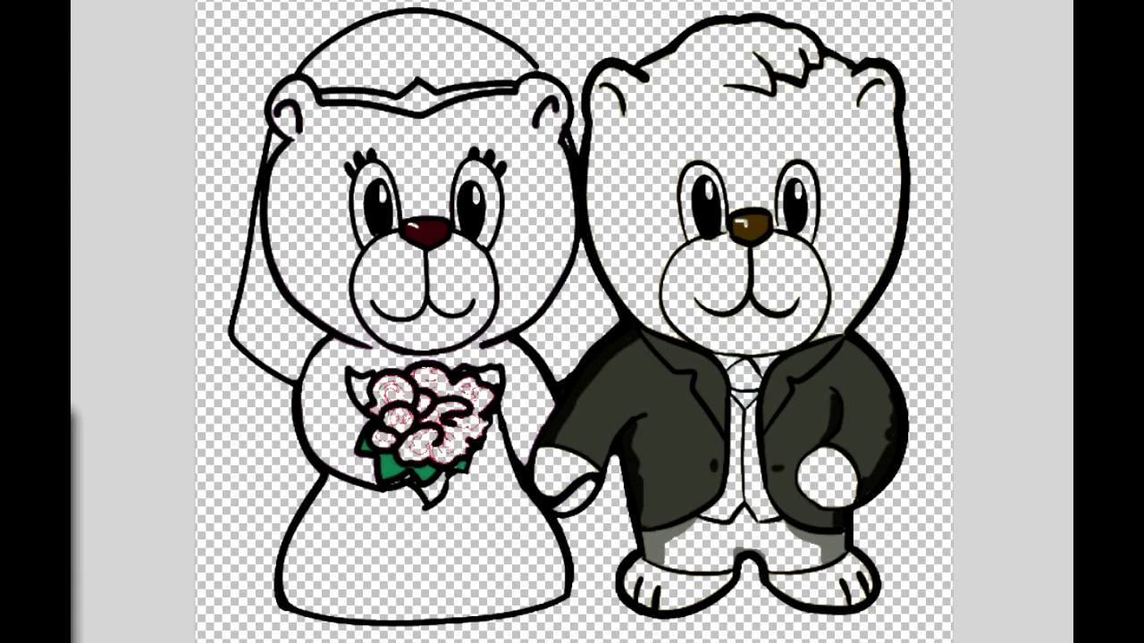
{"action": "key", "text": "ctrl+z"}
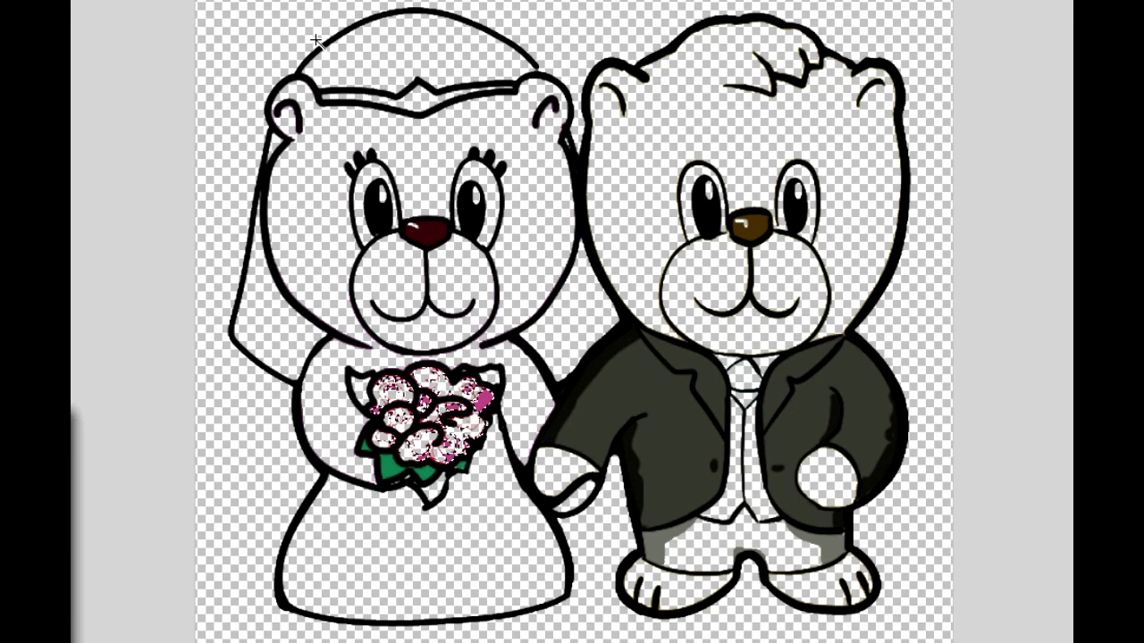
{"action": "key", "text": "ctrl+z"}
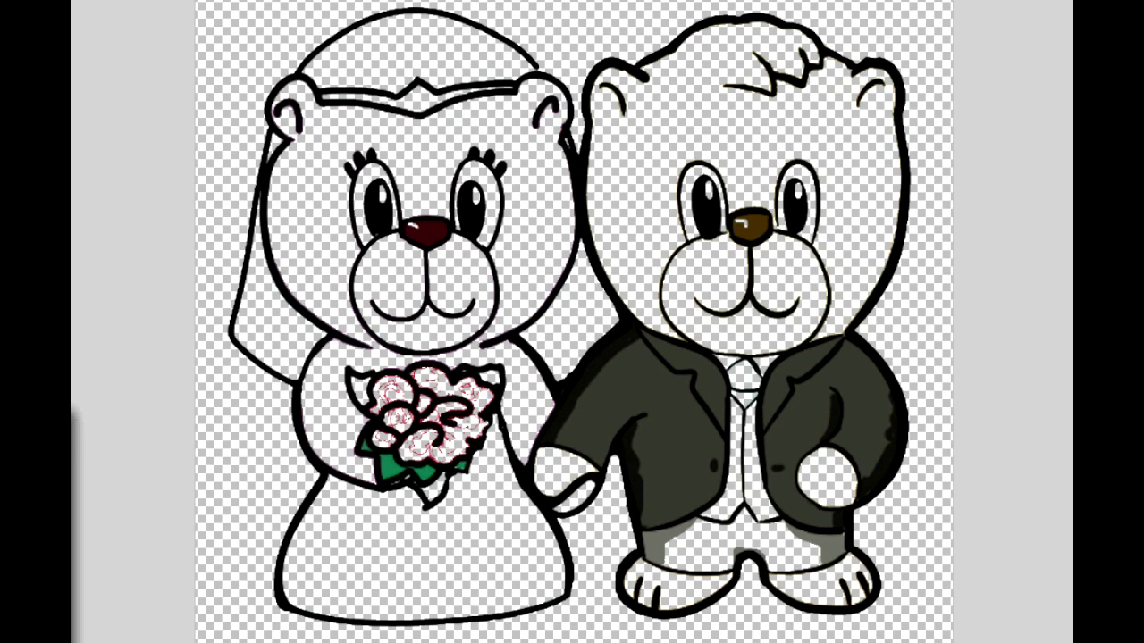
Step: Erase the bouquet's green leaves and the groom's dark jacket with Magic Wand selections
{"action": "left_click", "coordinate": [387, 467]}
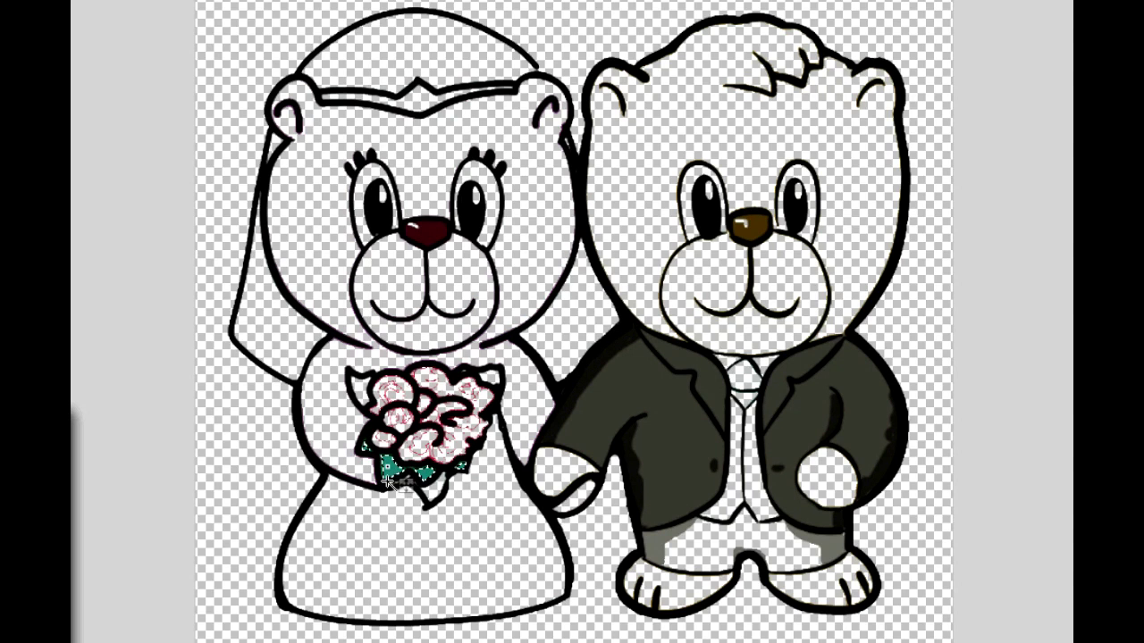
{"action": "left_click", "coordinate": [625, 388]}
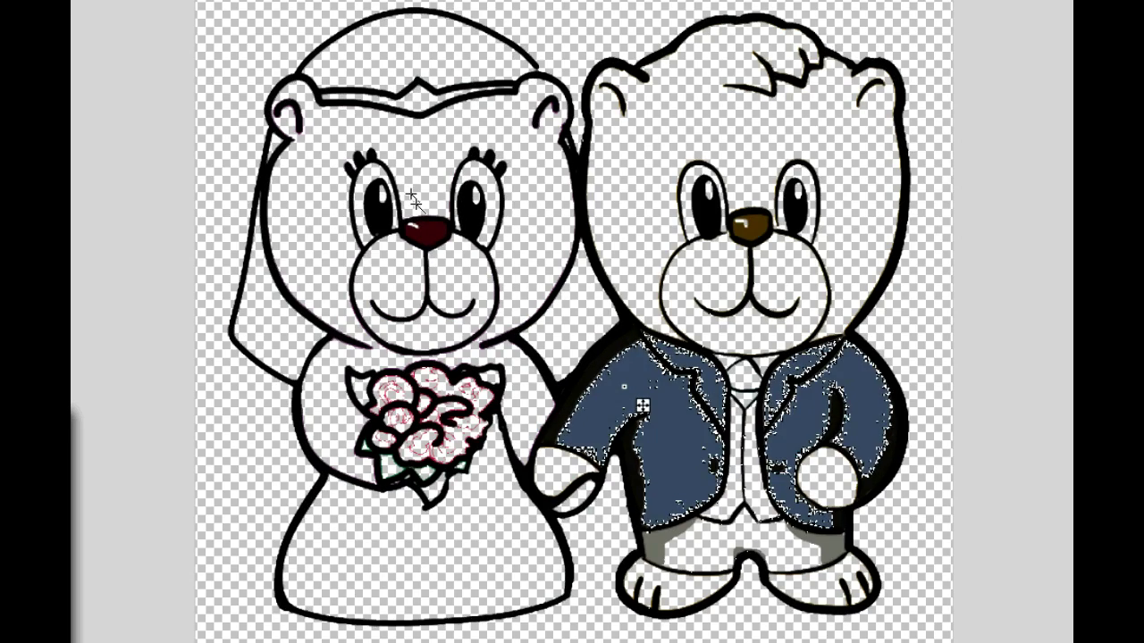
{"action": "key", "text": "ctrl+d"}
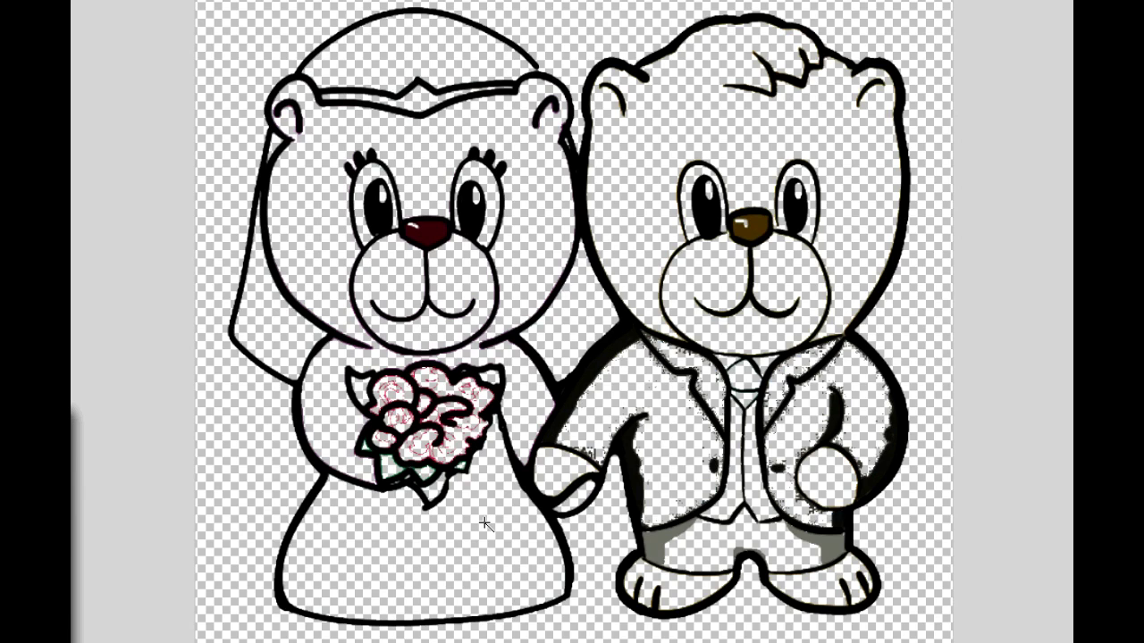
Step: Erase the brown colours of the bride's nose and the groom's nose with Magic Wand selections
{"action": "left_click", "coordinate": [433, 239]}
{"action": "key", "text": "alt+BackSpace"}
{"action": "key", "text": "Delete"}
{"action": "key", "text": "ctrl+d"}
{"action": "left_click", "coordinate": [764, 222]}
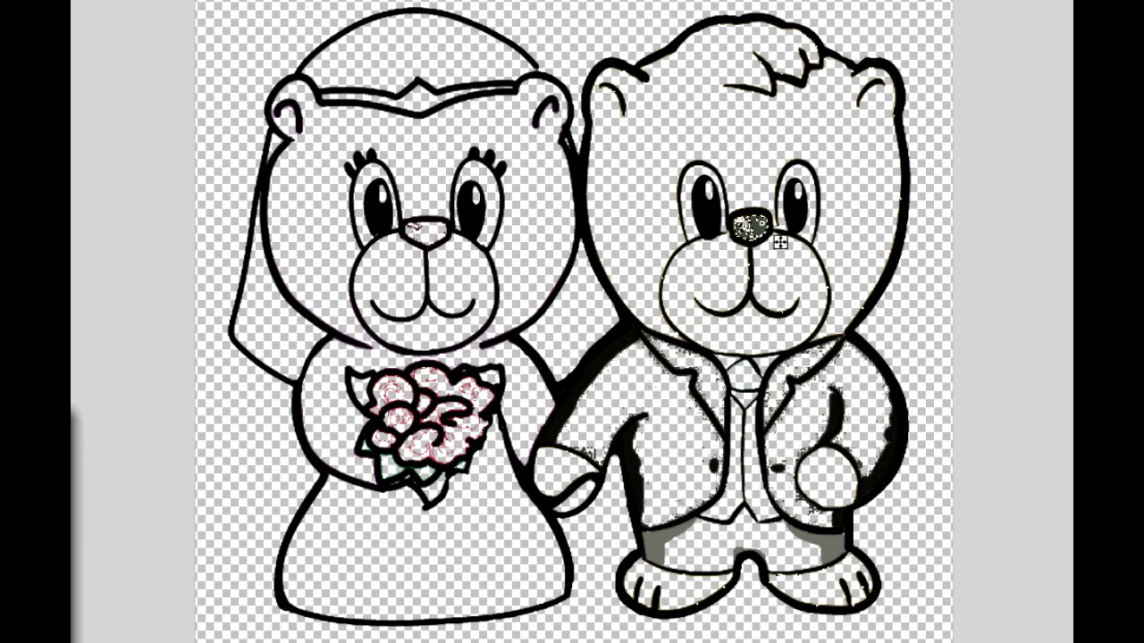
{"action": "key", "text": "Delete"}
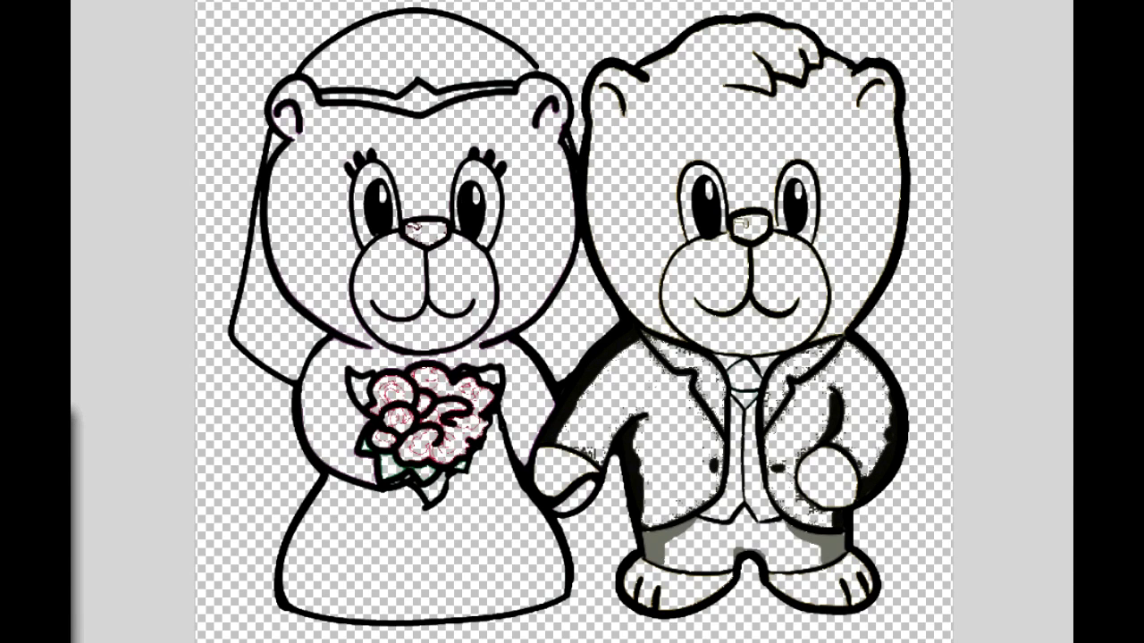
Step: Undo all the Magic Wand selections and colour erasures made on the two bears
{"action": "key", "text": "alt+e"}
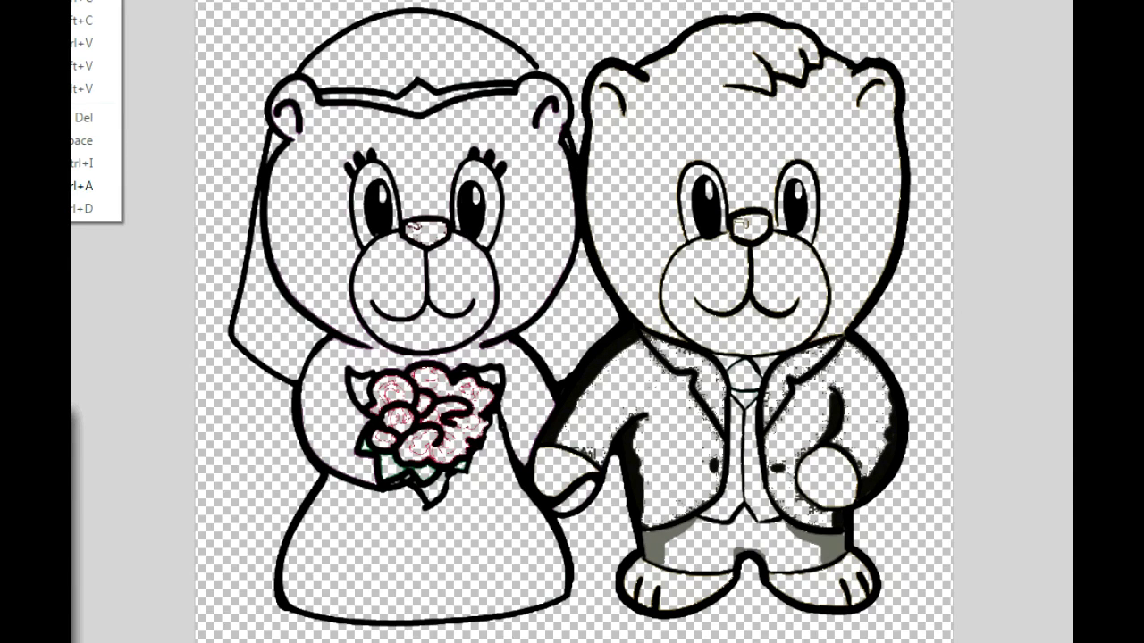
{"action": "key", "text": "ctrl+z"}
{"action": "key", "text": "alt+e"}
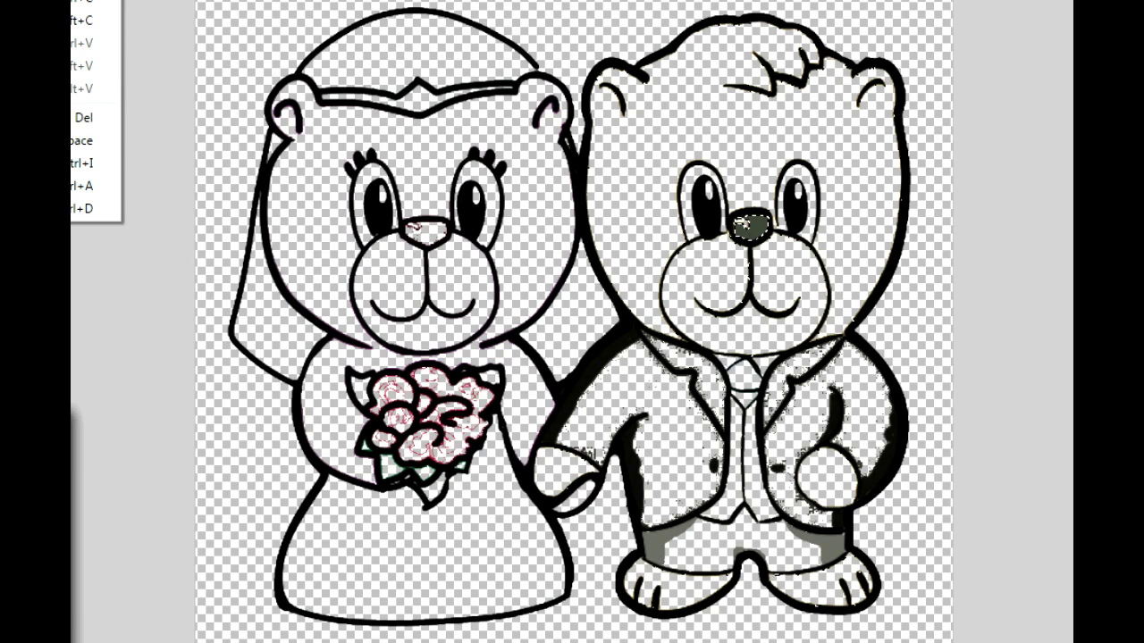
{"action": "key", "text": "ctrl+z"}
{"action": "key", "text": "alt+e"}
{"action": "key", "text": "ctrl+z"}
{"action": "key", "text": "alt+e"}
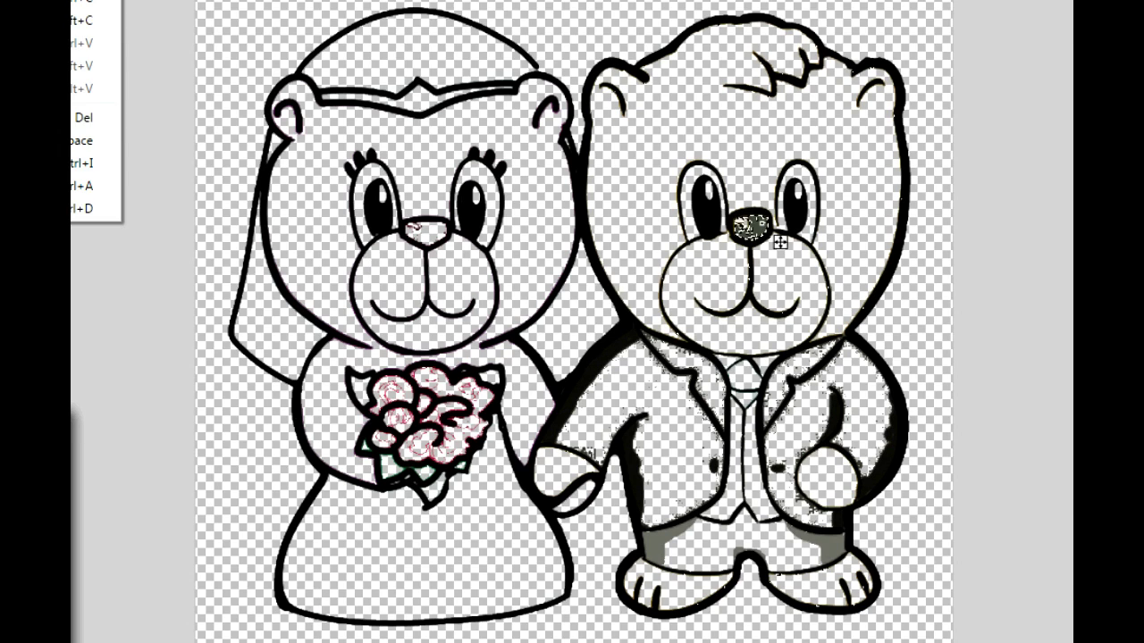
{"action": "key", "text": "ctrl+z"}
{"action": "key", "text": "alt+e"}
{"action": "key", "text": "ctrl+z"}
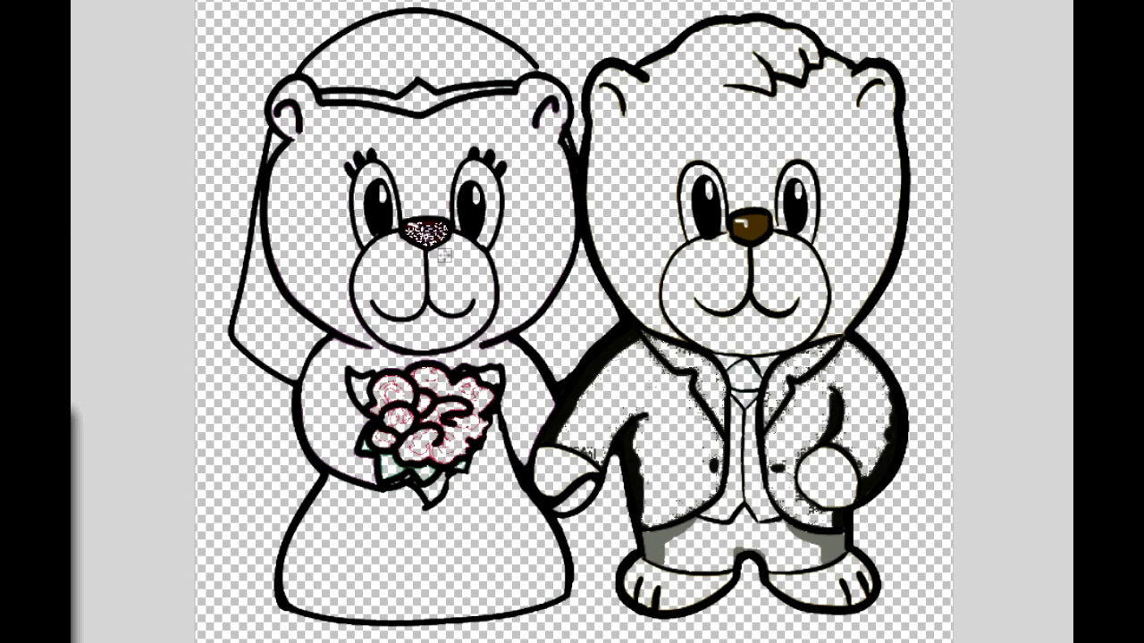
{"action": "left_click", "coordinate": [642, 407]}
{"action": "key", "text": "alt+BackSpace"}
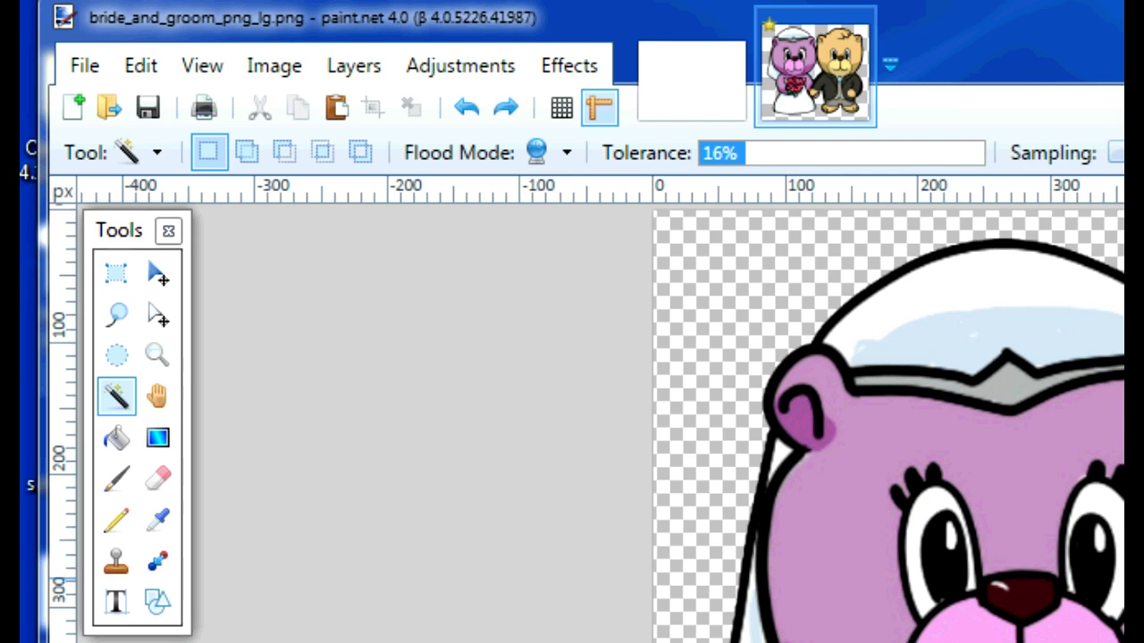
Step: Switch to Lasso Select, change to the Zoom tool and magnify the bears image to 100%
{"action": "left_click", "coordinate": [117, 318]}
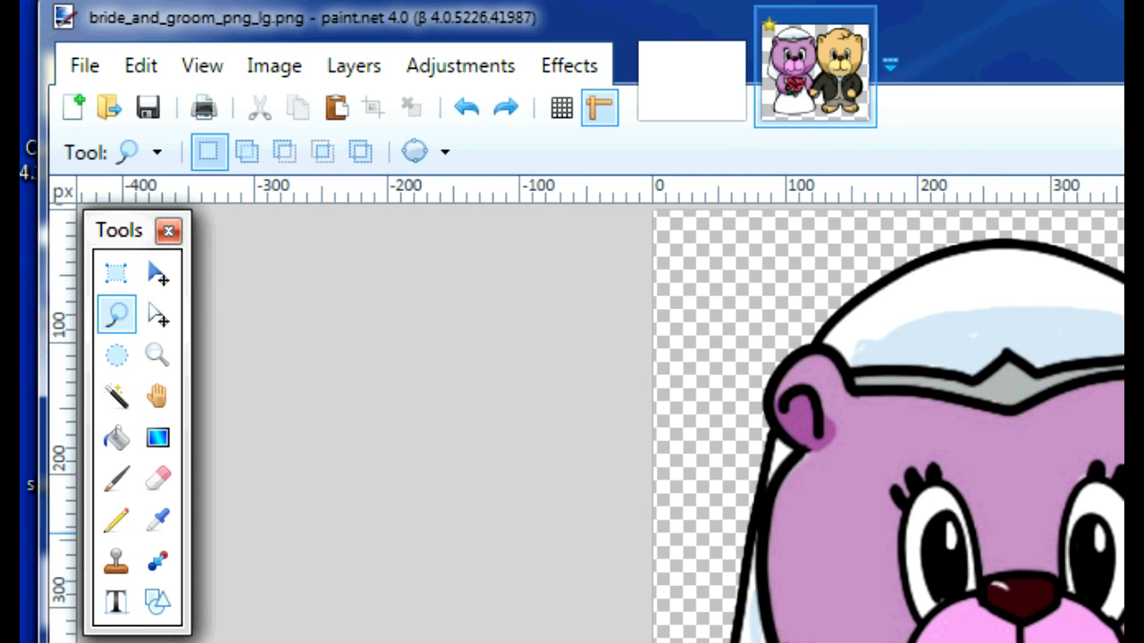
{"action": "left_click", "coordinate": [151, 353]}
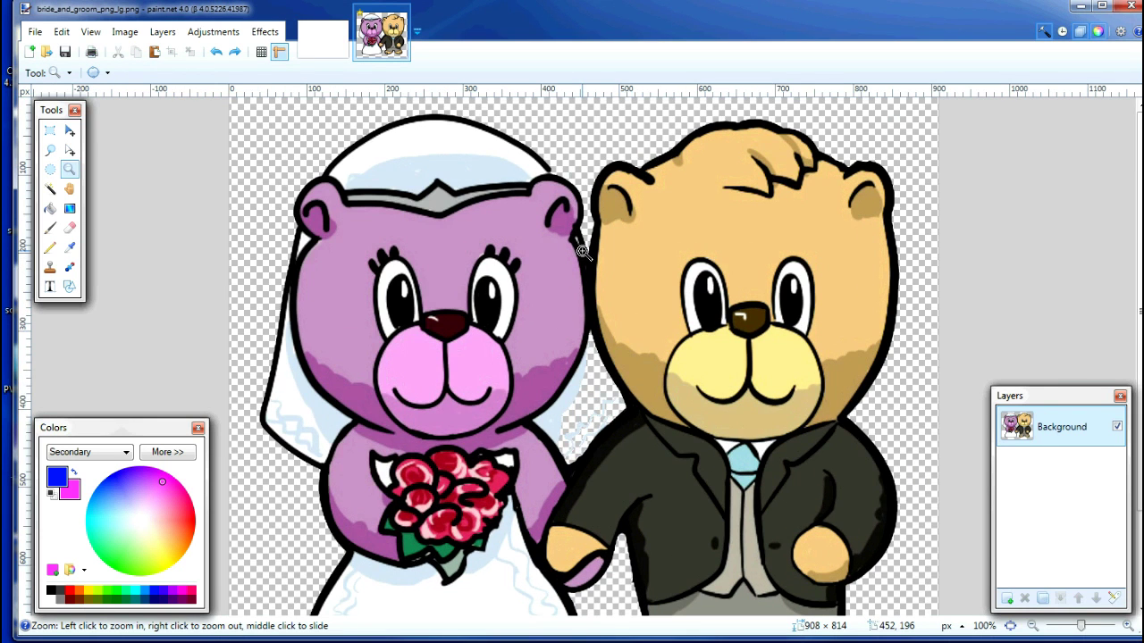
Step: Magnify the bride bear's face to 300% with the Zoom tool, and reduce it to 200%
{"action": "left_click", "coordinate": [560, 206]}
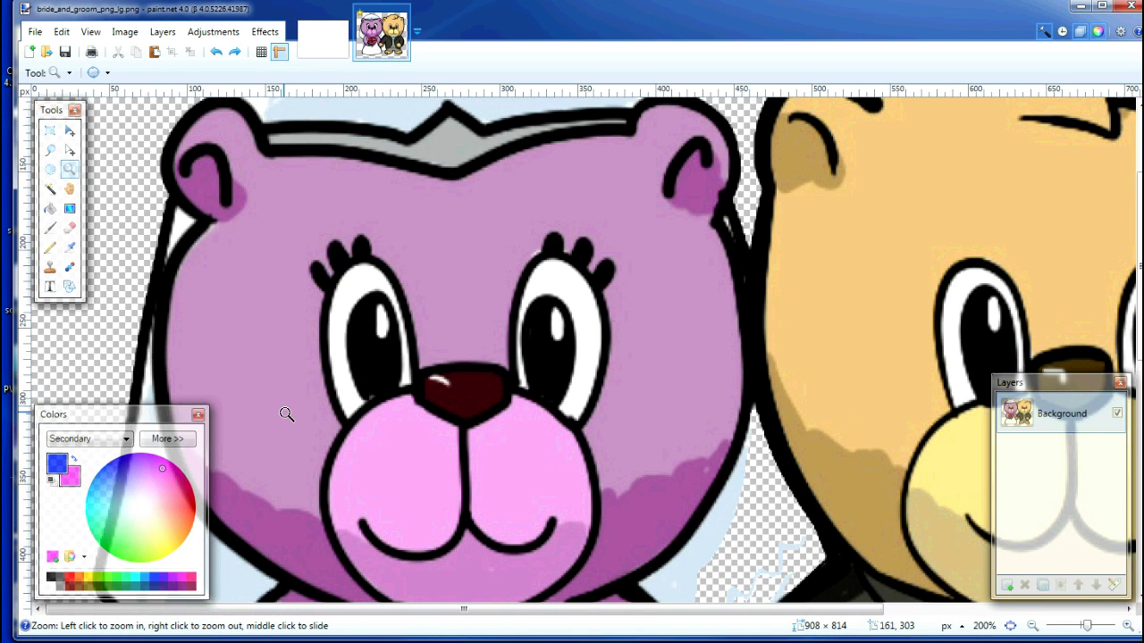
{"action": "left_click", "coordinate": [370, 403]}
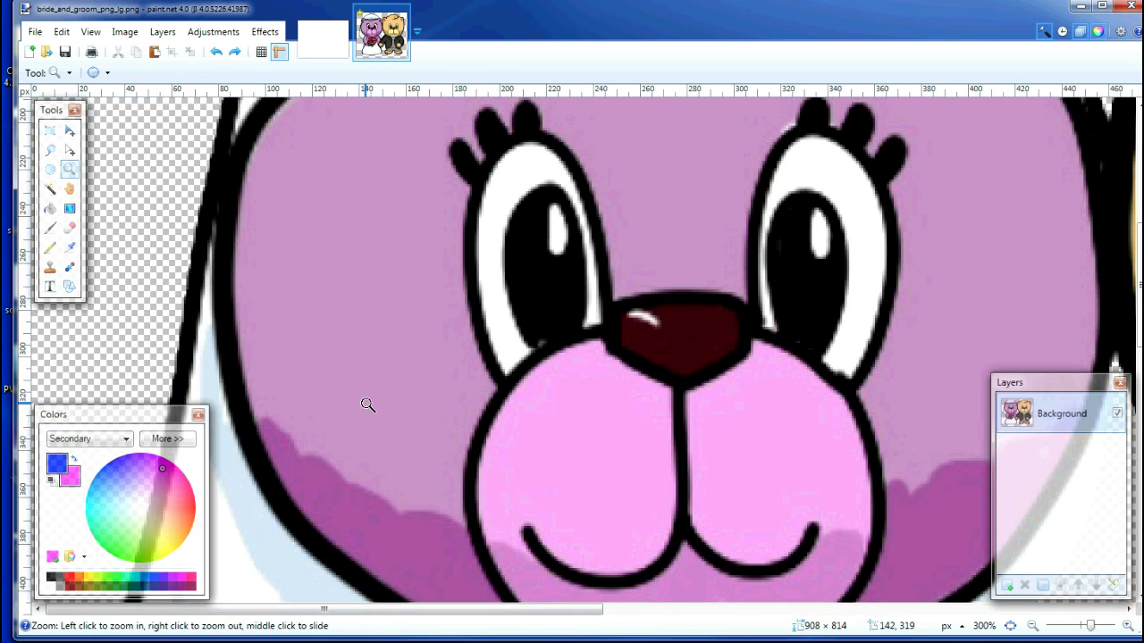
{"action": "right_click", "coordinate": [423, 265]}
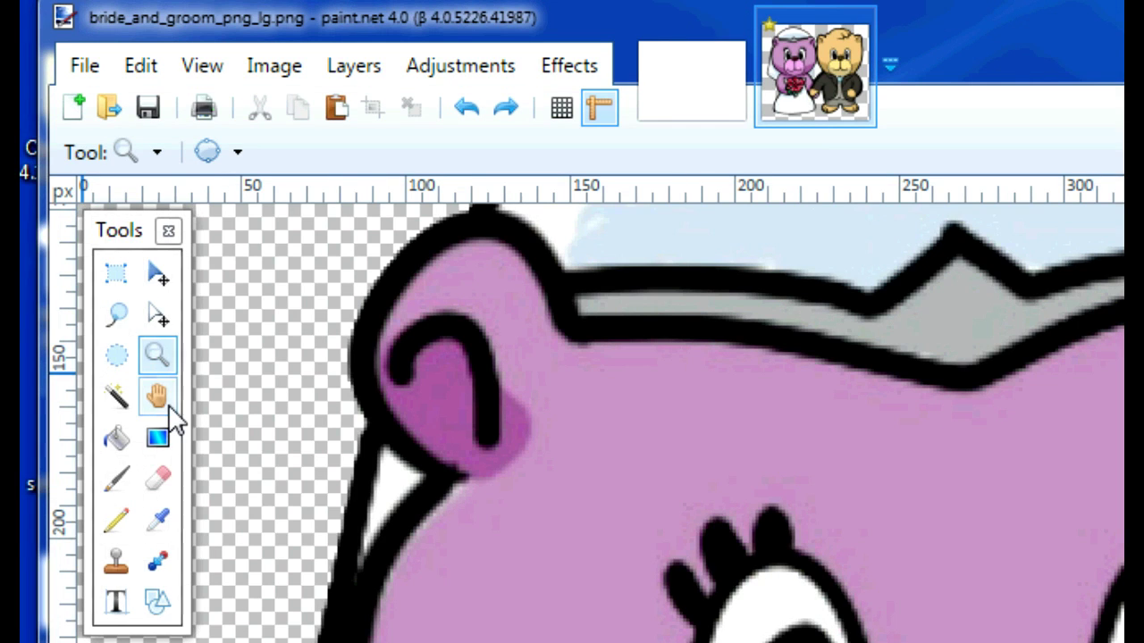
Step: Switch to the Pan tool and navigate around the bride bear's face in the magnified image
{"action": "left_click", "coordinate": [157, 396]}
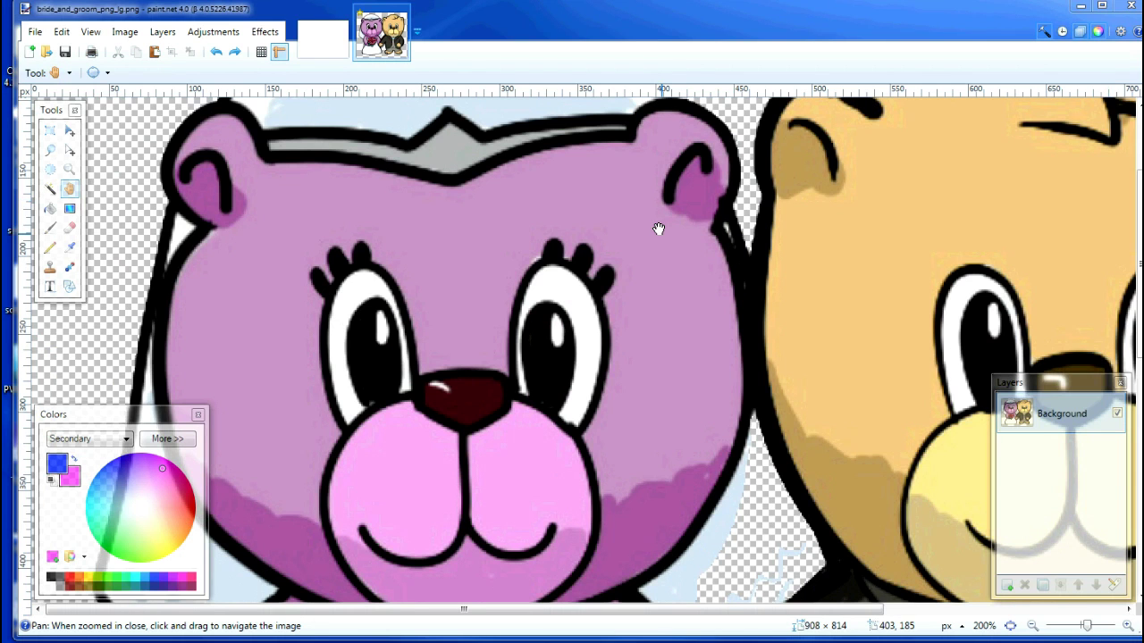
{"action": "scroll", "coordinate": [646, 252], "scroll_direction": "down", "scroll_amount": 3}
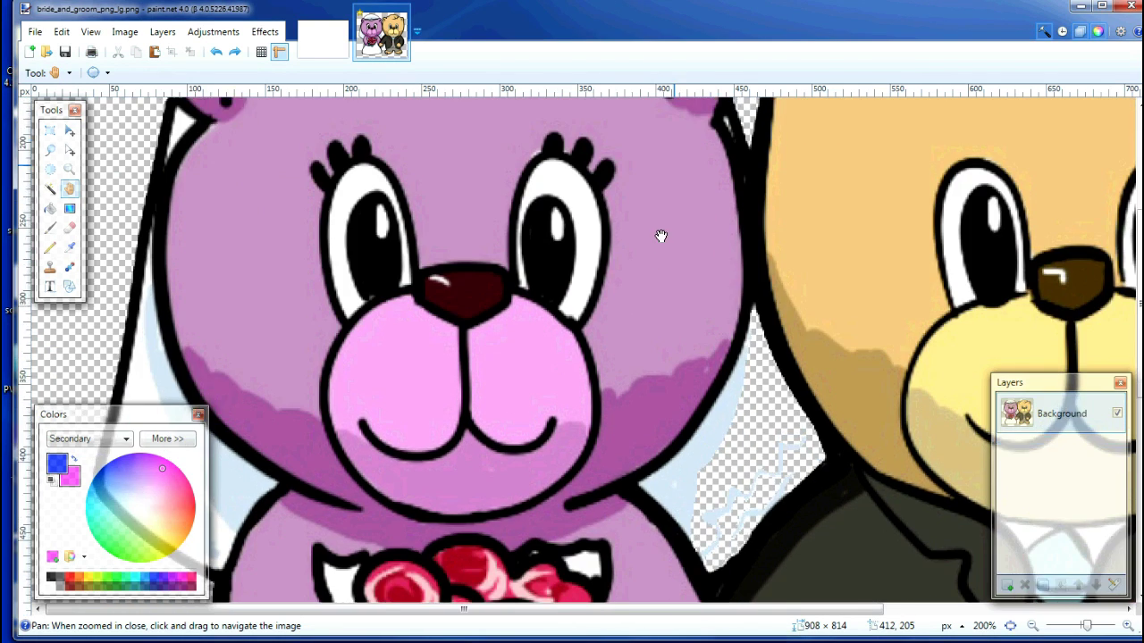
{"action": "left_click_drag", "start_coordinate": [647, 345], "coordinate": [333, 349]}
{"action": "left_click_drag", "start_coordinate": [197, 313], "coordinate": [511, 358]}
{"action": "mouse_move", "coordinate": [489, 320]}
{"action": "left_mouse_down"}
{"action": "mouse_move", "coordinate": [490, 377]}
{"action": "mouse_move", "coordinate": [492, 343]}
{"action": "left_mouse_up"}
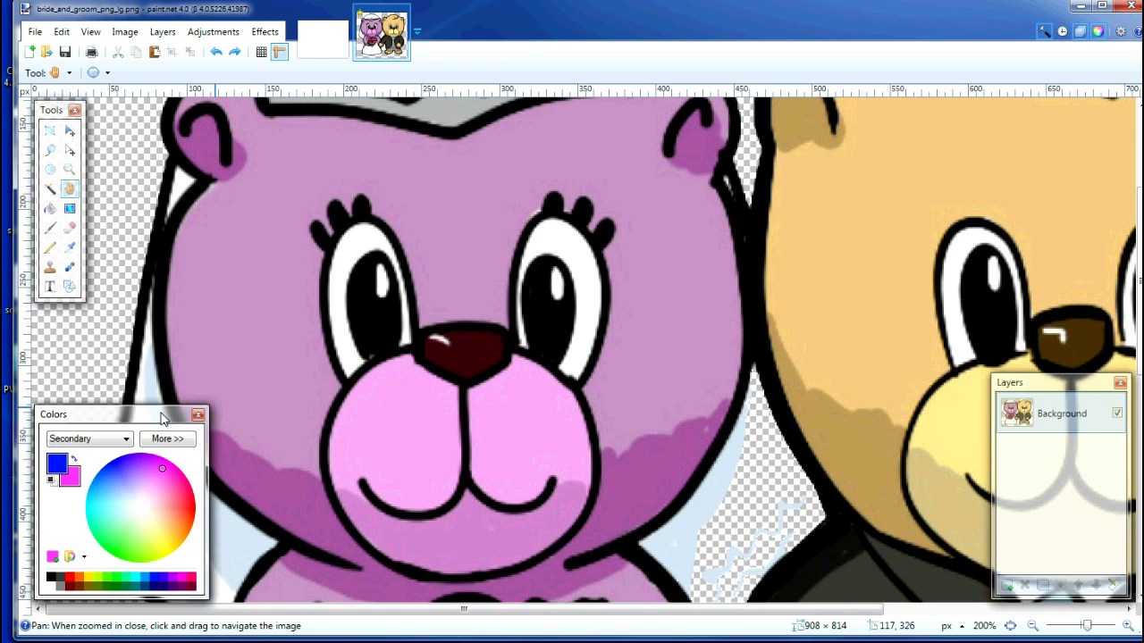
Step: Move the Colors window off the bride's veil and lasso an area about 87 × 202 px along the left side of her face
{"action": "left_click_drag", "start_coordinate": [162, 417], "coordinate": [900, 399]}
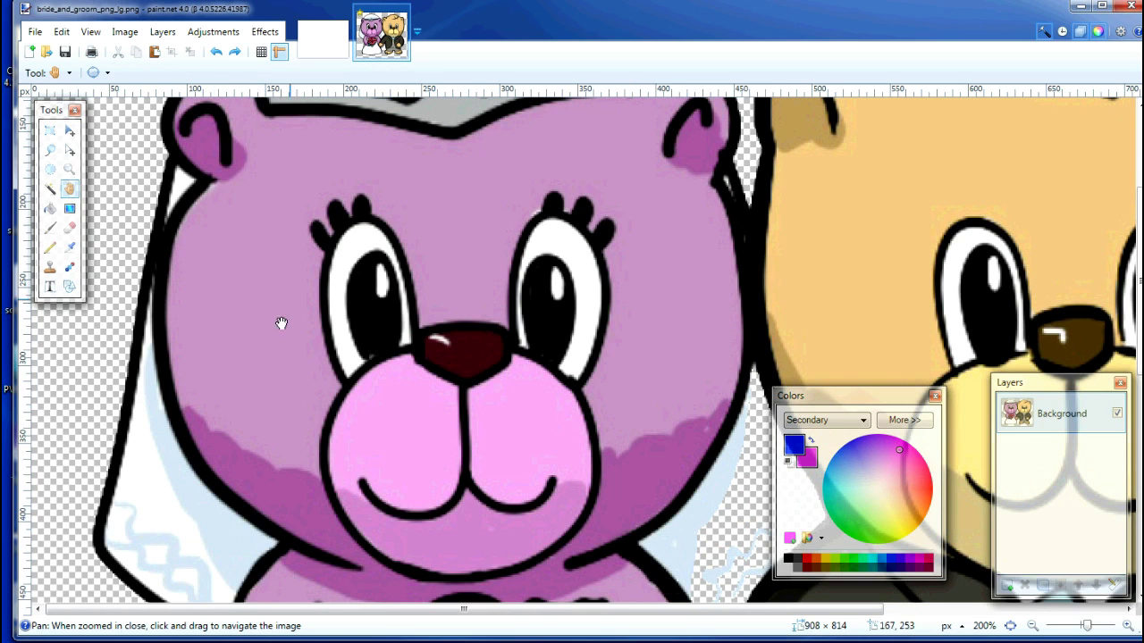
{"action": "left_click", "coordinate": [50, 152]}
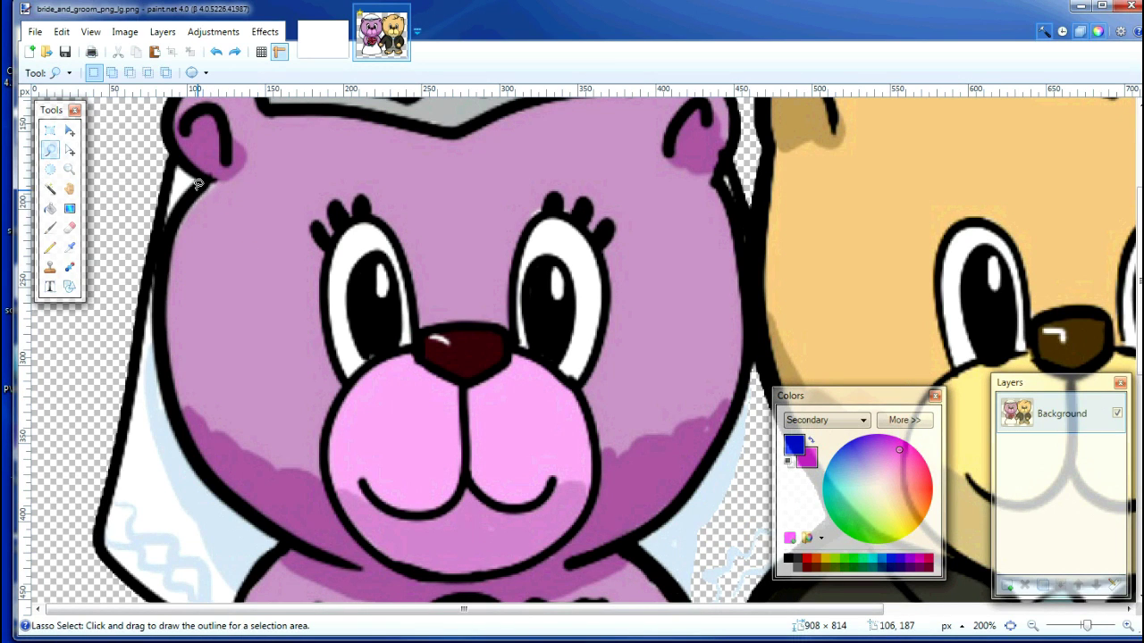
{"action": "mouse_move", "coordinate": [198, 190]}
{"action": "left_mouse_down"}
{"action": "mouse_move", "coordinate": [162, 261]}
{"action": "mouse_move", "coordinate": [159, 331]}
{"action": "mouse_move", "coordinate": [206, 466]}
{"action": "mouse_move", "coordinate": [253, 495]}
{"action": "mouse_move", "coordinate": [276, 481]}
{"action": "mouse_move", "coordinate": [293, 402]}
{"action": "mouse_move", "coordinate": [278, 330]}
{"action": "mouse_move", "coordinate": [218, 175]}
{"action": "left_mouse_up"}
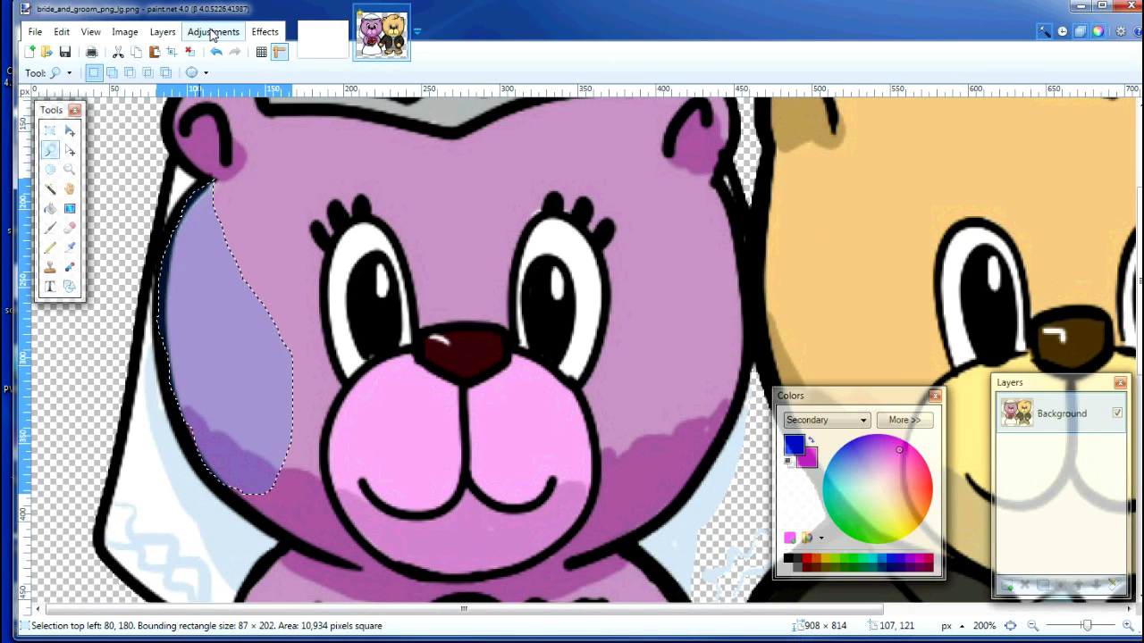
Step: Darken the lassoed area of the bride's face with a Brightness of -20 and deselect it
{"action": "left_click", "coordinate": [213, 32]}
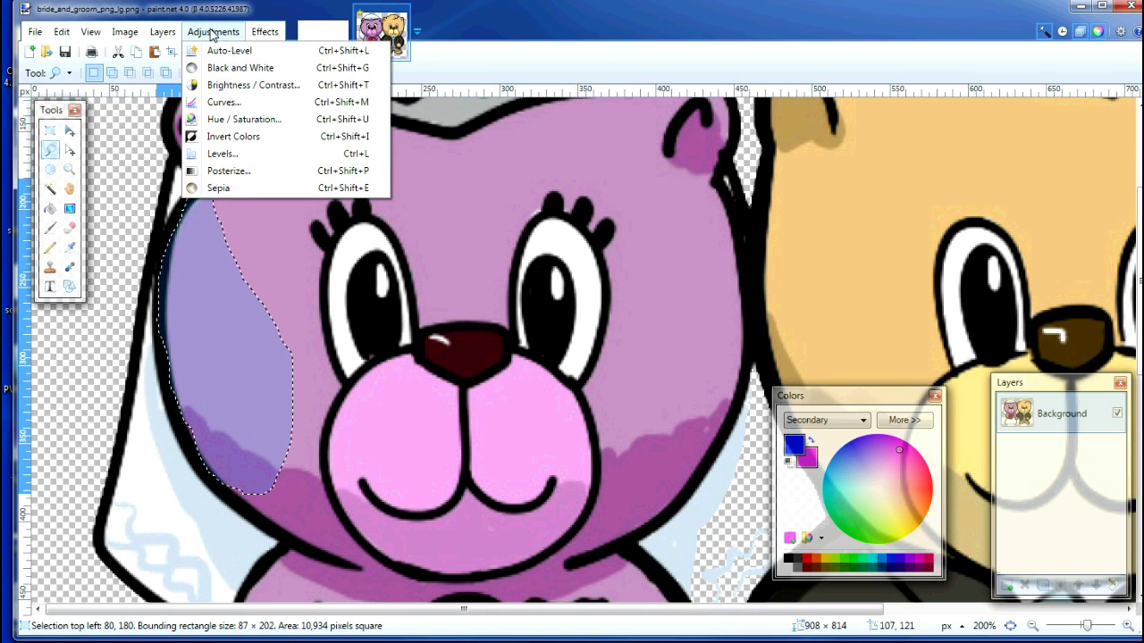
{"action": "left_click", "coordinate": [251, 86]}
{"action": "mouse_move", "coordinate": [509, 299]}
{"action": "left_mouse_down"}
{"action": "mouse_move", "coordinate": [606, 308]}
{"action": "mouse_move", "coordinate": [517, 310]}
{"action": "mouse_move", "coordinate": [529, 309]}
{"action": "left_mouse_up"}
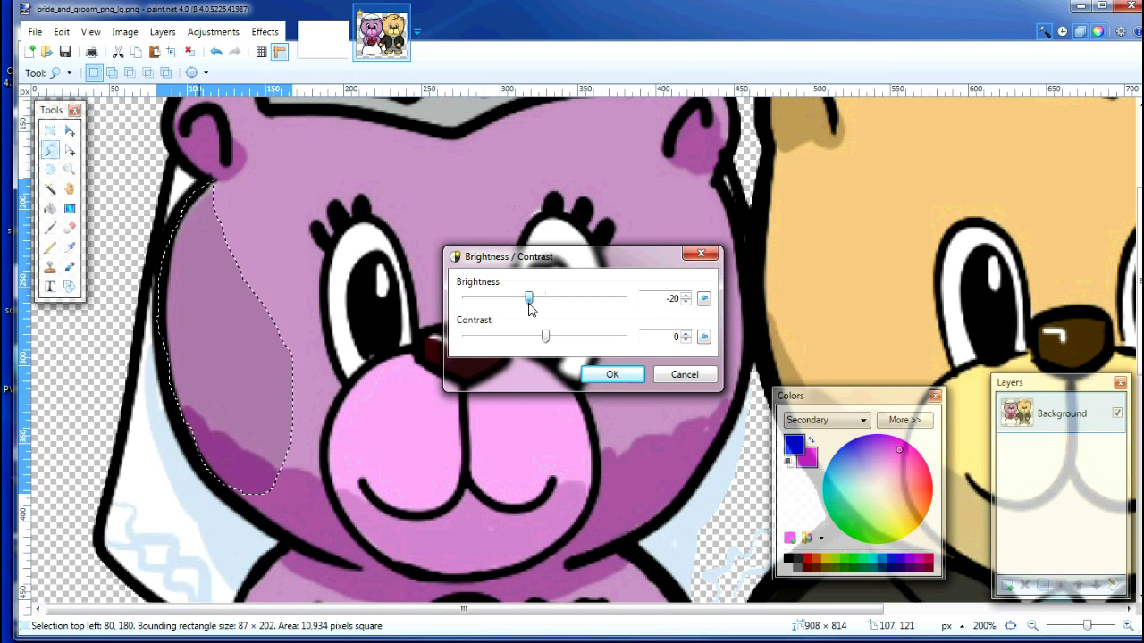
{"action": "left_click", "coordinate": [613, 375]}
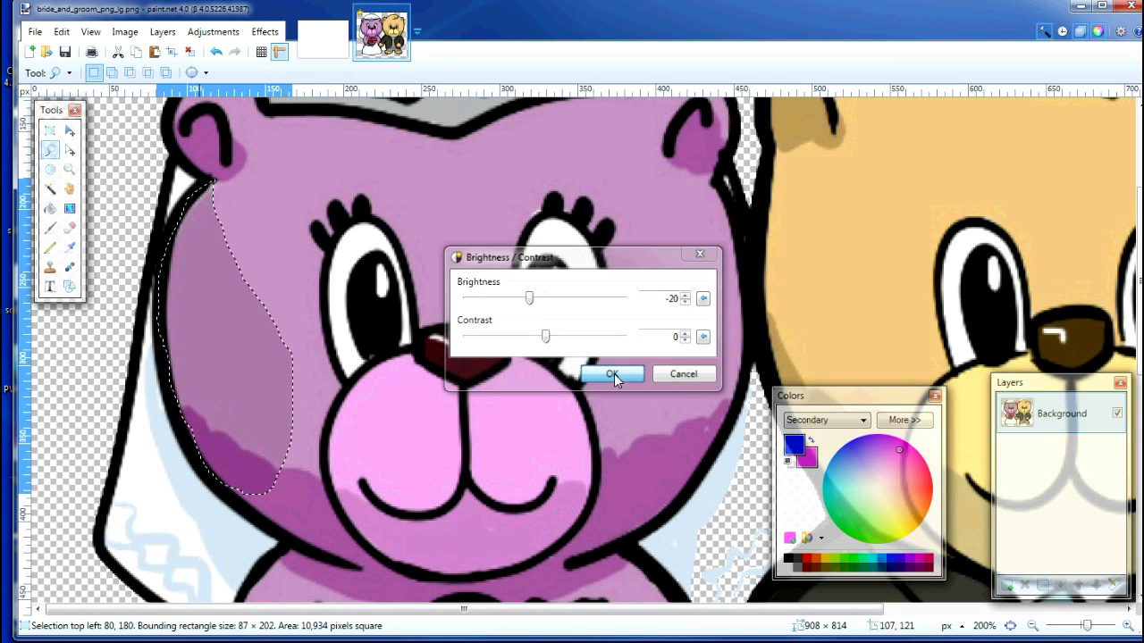
{"action": "left_click", "coordinate": [122, 206]}
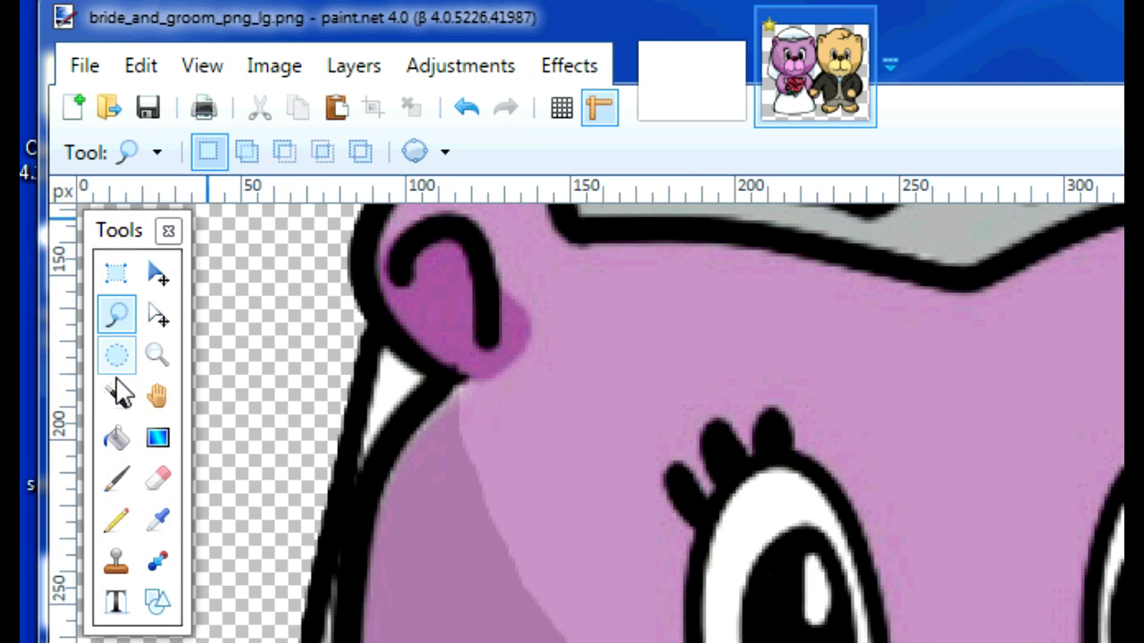
Step: Draw two rectangle selections one after the other on the bride's forehead in Replace mode
{"action": "left_click", "coordinate": [117, 277]}
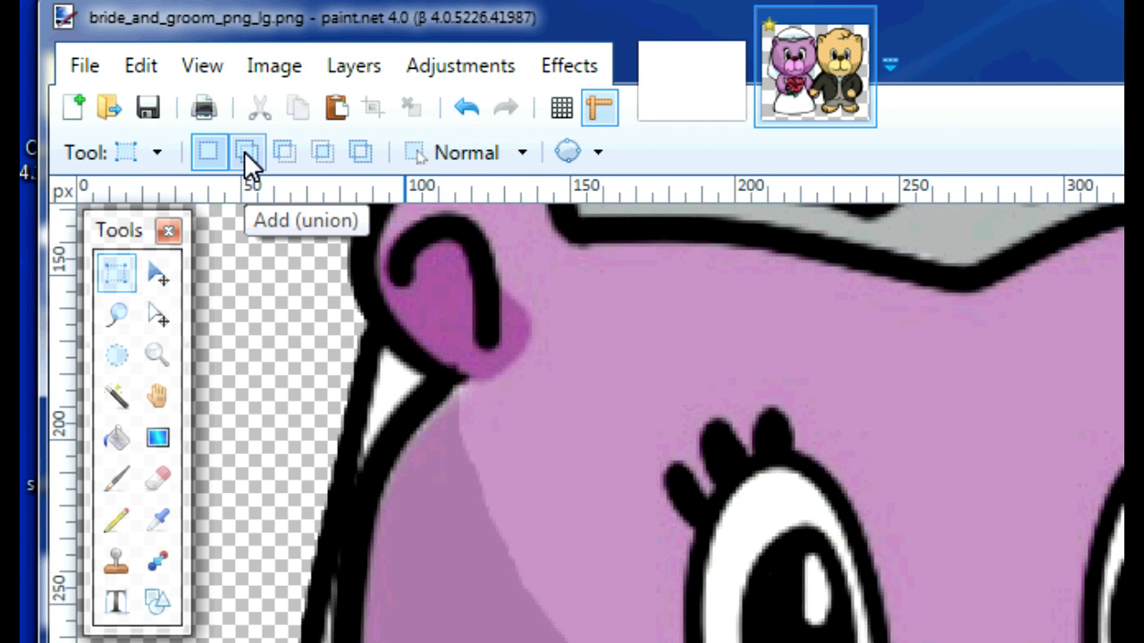
{"action": "mouse_move", "coordinate": [537, 392]}
{"action": "left_mouse_down"}
{"action": "mouse_move", "coordinate": [623, 509]}
{"action": "mouse_move", "coordinate": [689, 544]}
{"action": "left_mouse_up"}
{"action": "left_click_drag", "start_coordinate": [971, 375], "coordinate": [1119, 531]}
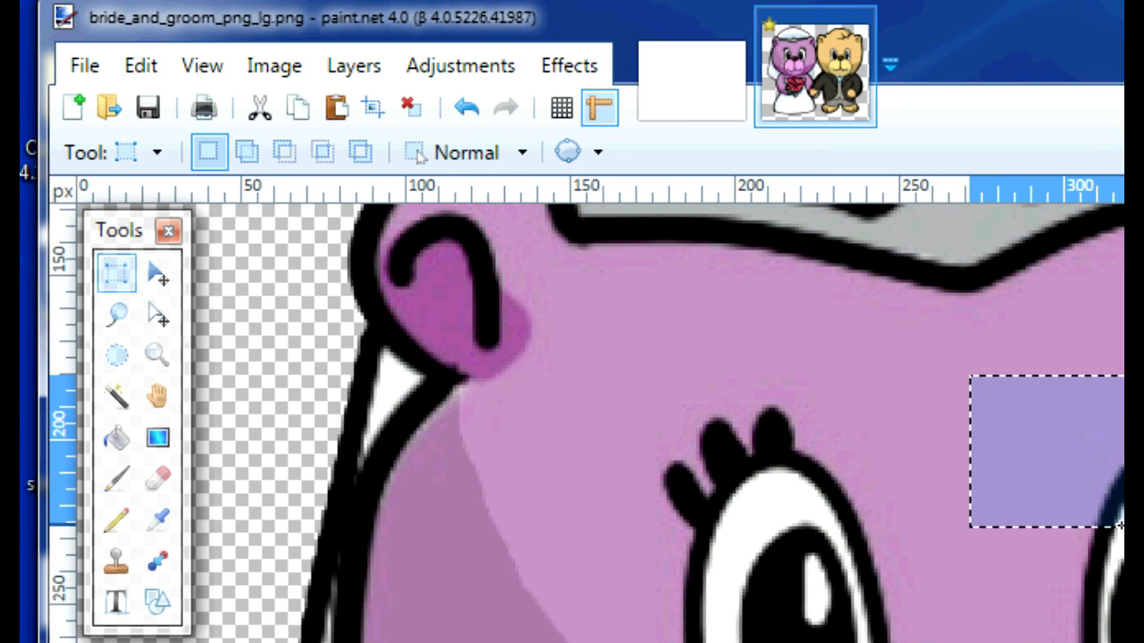
Step: Add two more rectangles around the bride's left eye to the selection in Add (union) mode
{"action": "left_click", "coordinate": [243, 152]}
{"action": "left_click_drag", "start_coordinate": [611, 366], "coordinate": [710, 507]}
{"action": "left_click_drag", "start_coordinate": [526, 633], "coordinate": [806, 642]}
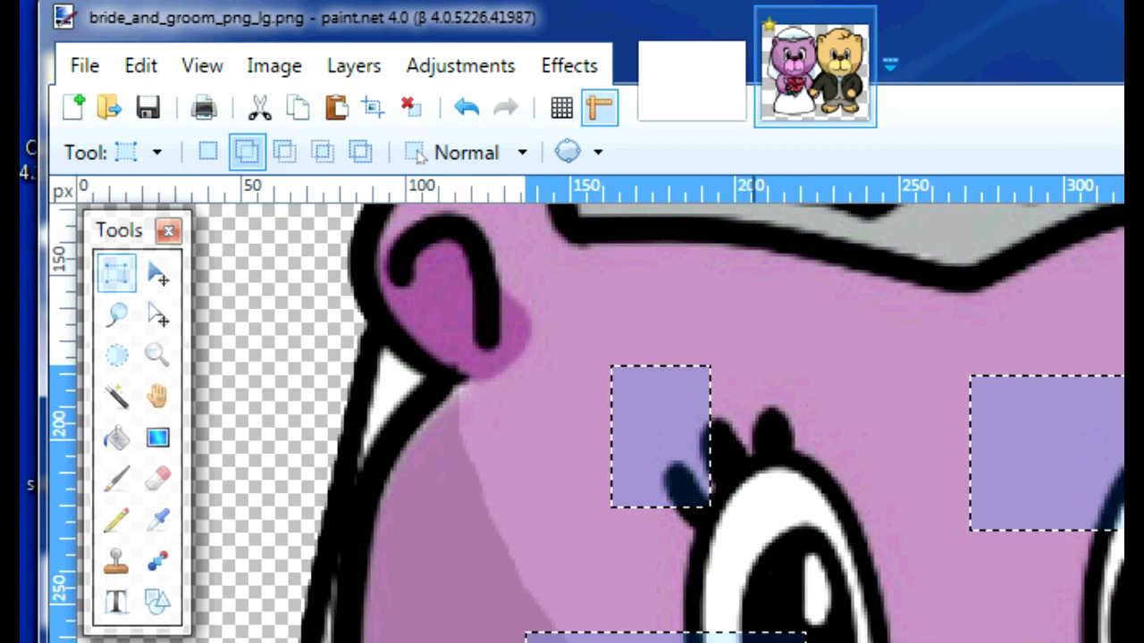
Step: Replace the selection with one rectangle beside the bride's left eye and subtract its lower-right corner and a small inner rectangle
{"action": "left_click", "coordinate": [207, 151]}
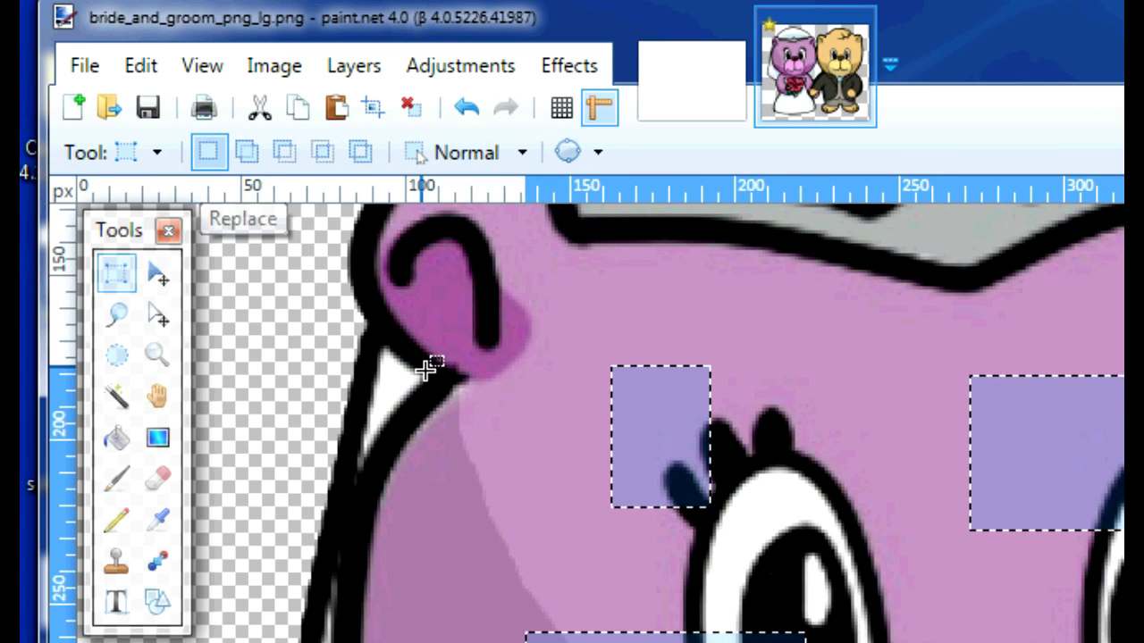
{"action": "left_click_drag", "start_coordinate": [446, 449], "coordinate": [563, 569]}
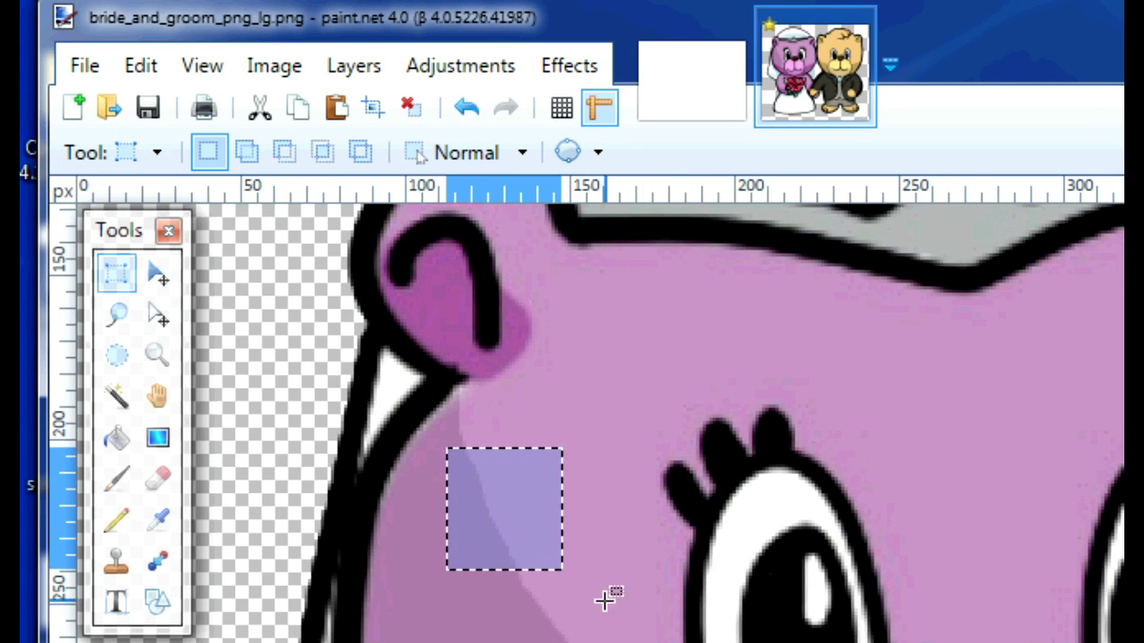
{"action": "left_click", "coordinate": [282, 154]}
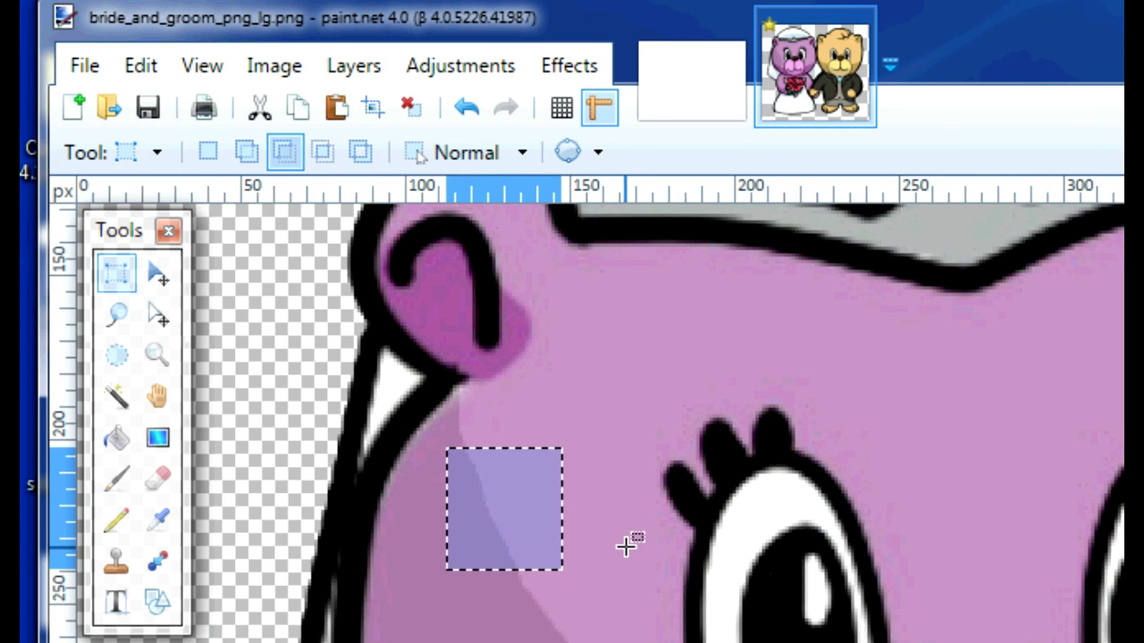
{"action": "left_click_drag", "start_coordinate": [645, 523], "coordinate": [499, 639]}
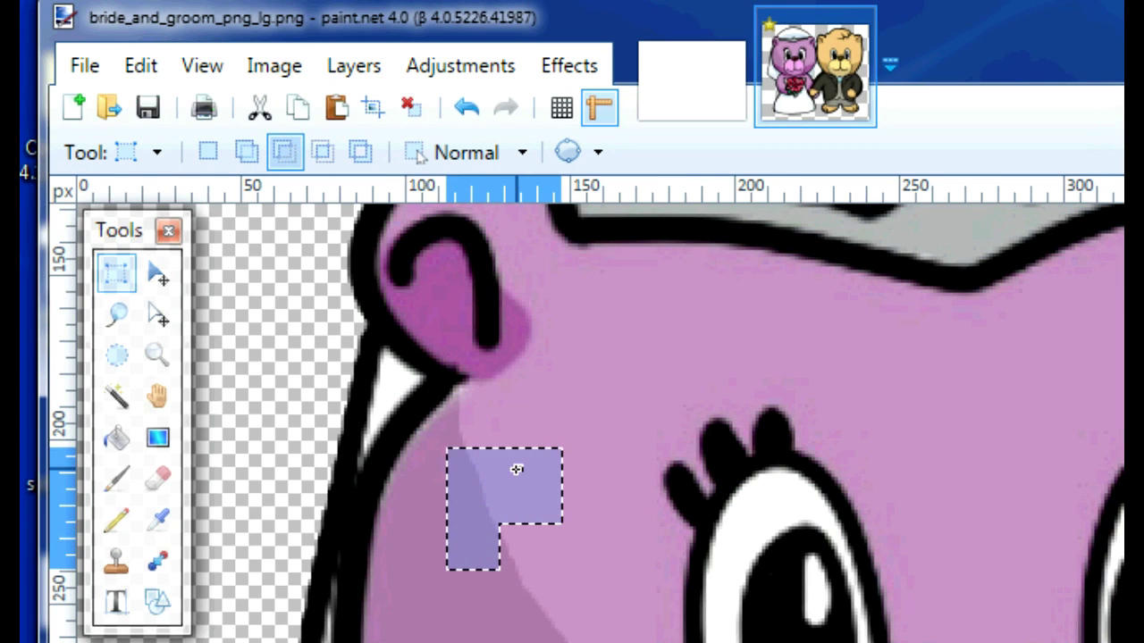
{"action": "left_click_drag", "start_coordinate": [480, 463], "coordinate": [524, 505]}
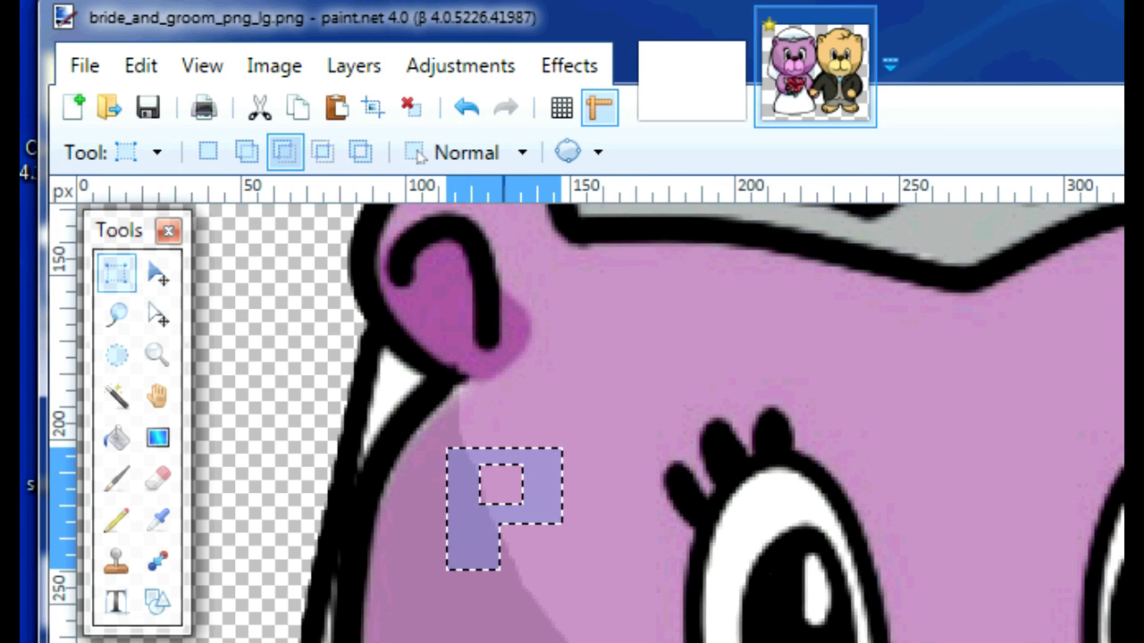
Step: Select the transparent background beside the bride with the Magic Wand in Replace mode at 16% tolerance
{"action": "left_click", "coordinate": [115, 400]}
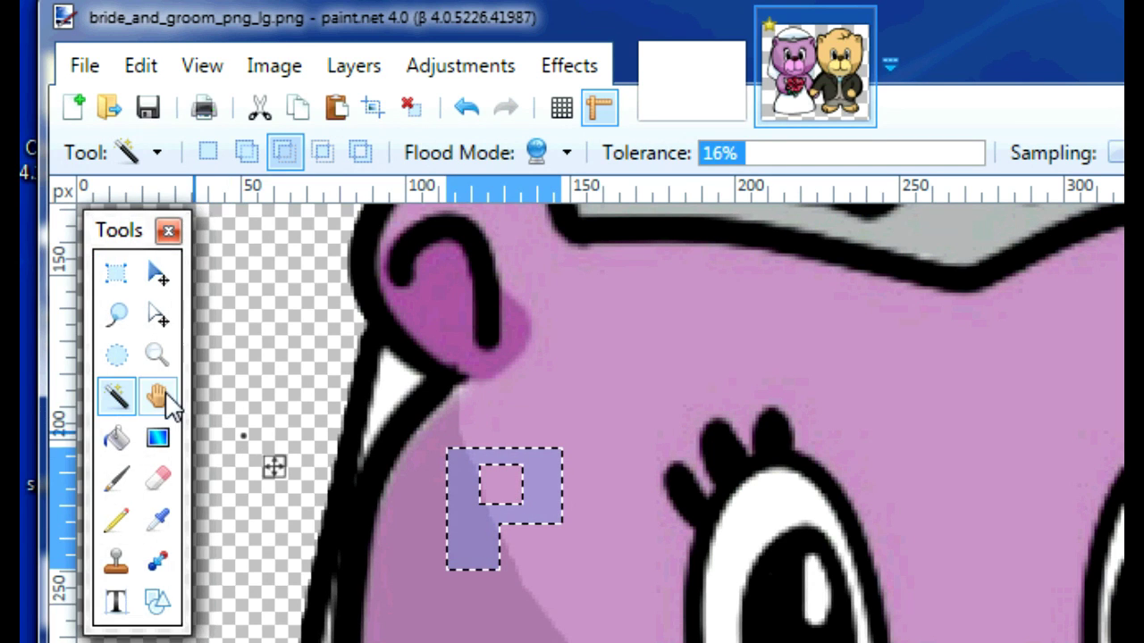
{"action": "left_click", "coordinate": [214, 153]}
{"action": "left_click", "coordinate": [255, 352]}
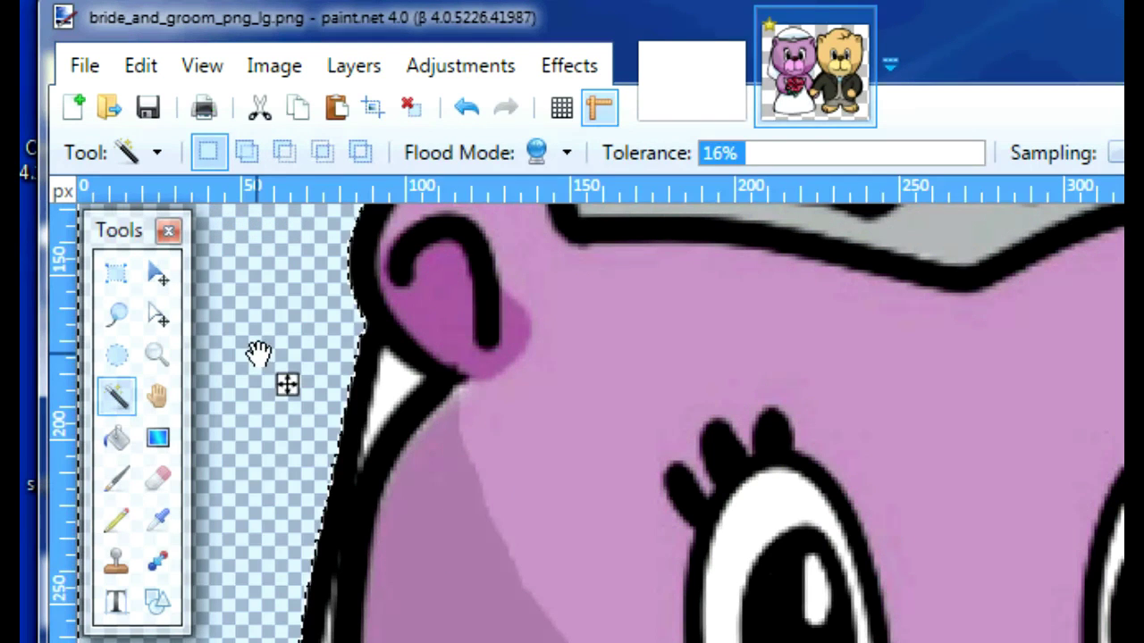
{"action": "left_click", "coordinate": [247, 511]}
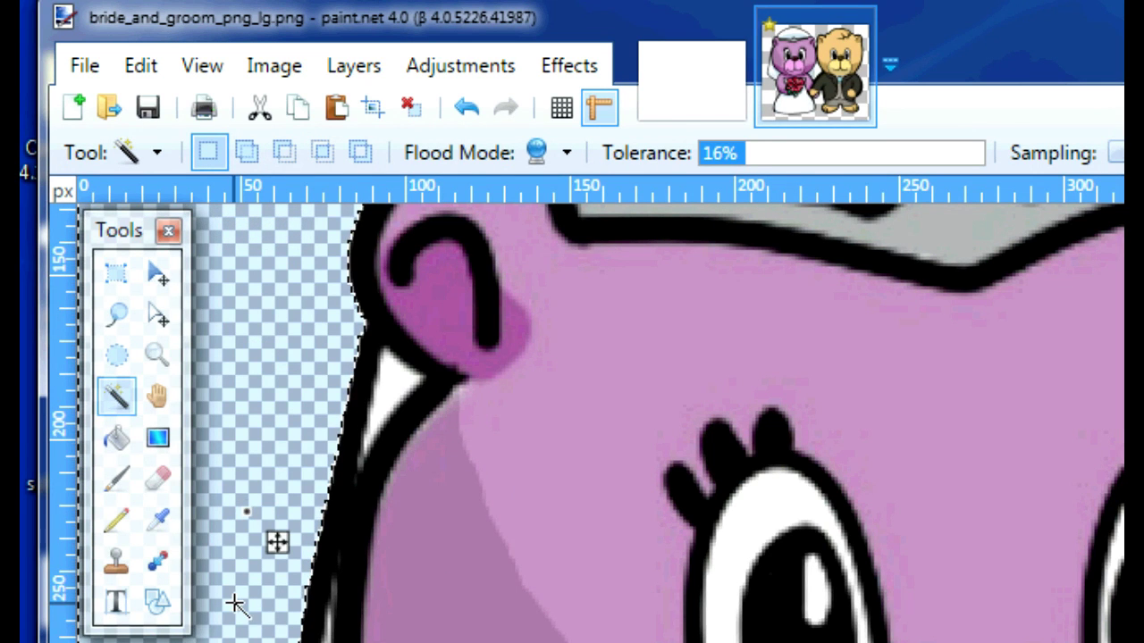
{"action": "left_click", "coordinate": [236, 628]}
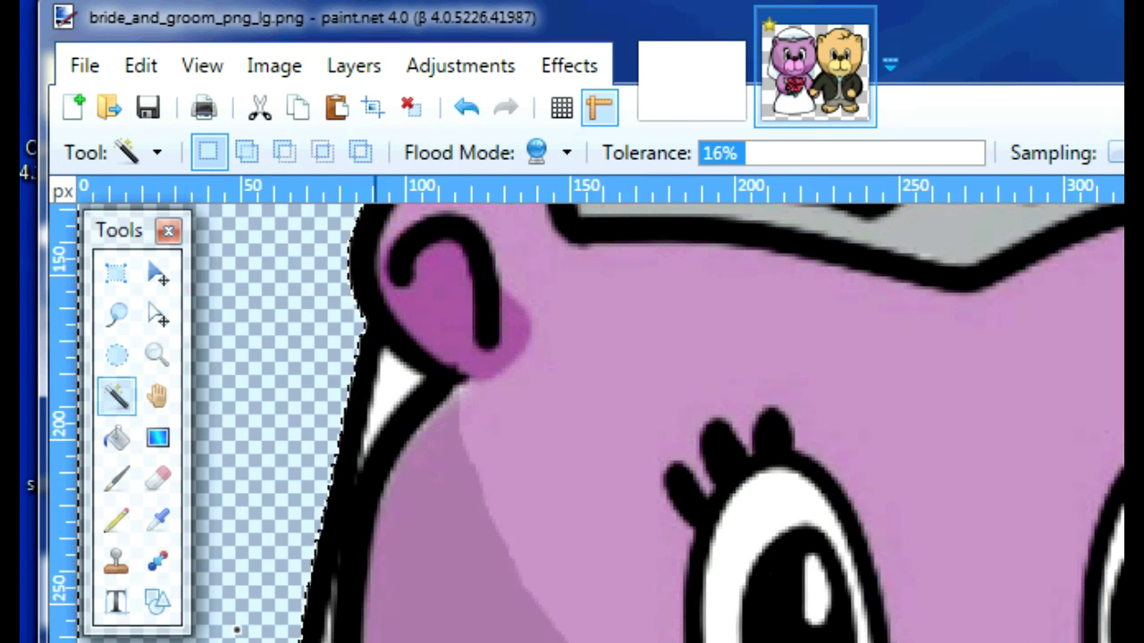
Step: Zoom out from the bride's face and clear the background selection with the Magic Wand outside the canvas
{"action": "left_click", "coordinate": [156, 355]}
{"action": "right_click", "coordinate": [976, 623]}
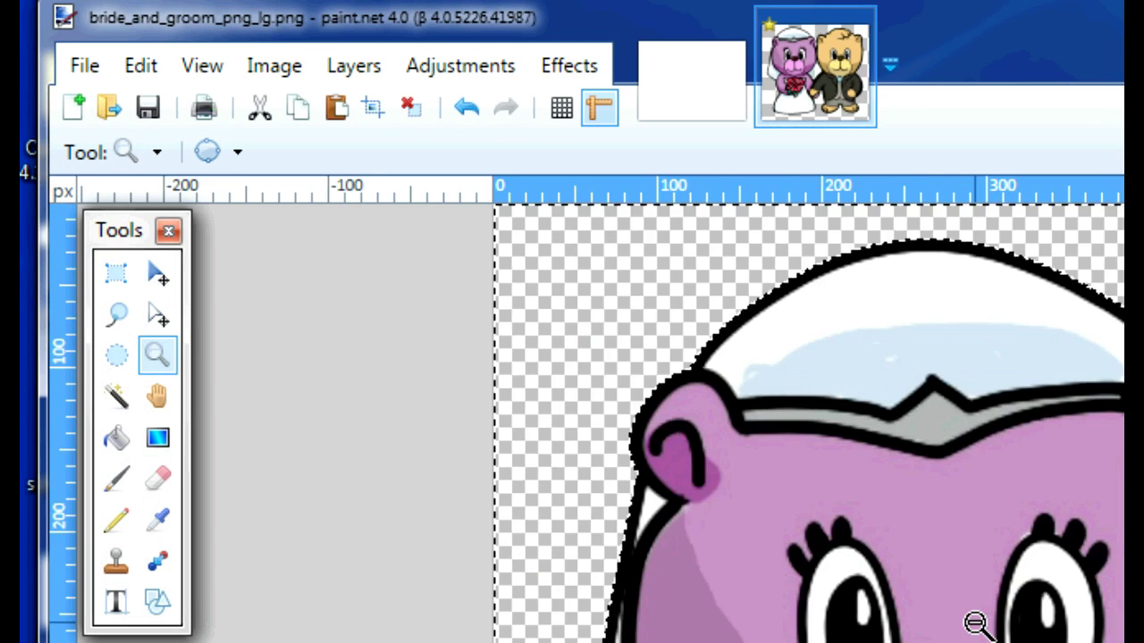
{"action": "right_click", "coordinate": [681, 614]}
{"action": "left_click", "coordinate": [681, 613]}
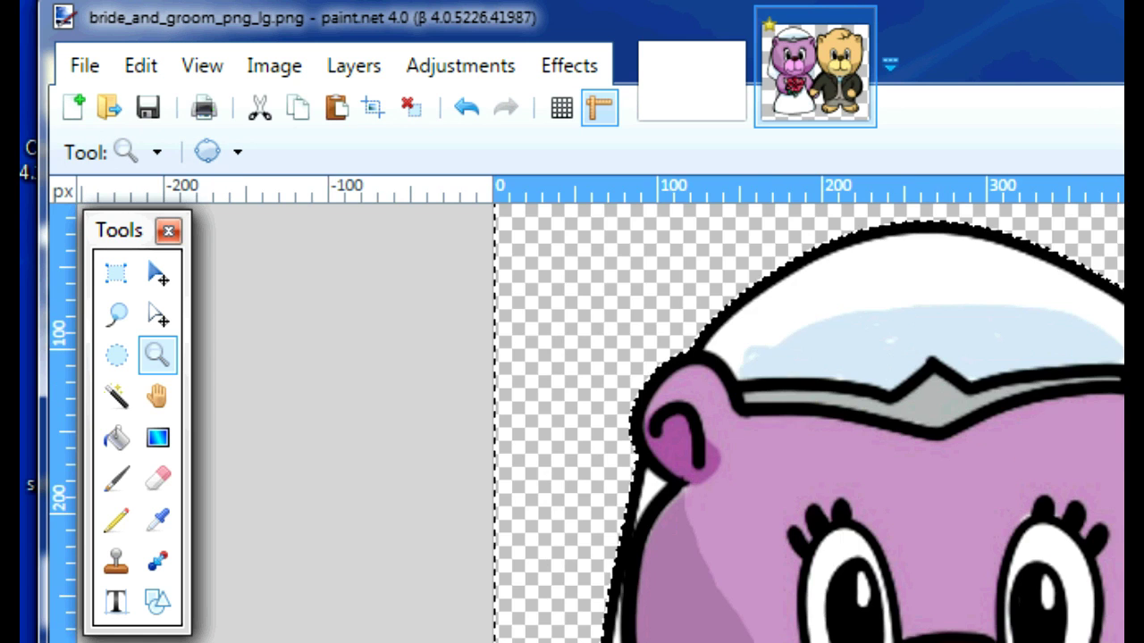
{"action": "left_click", "coordinate": [120, 403]}
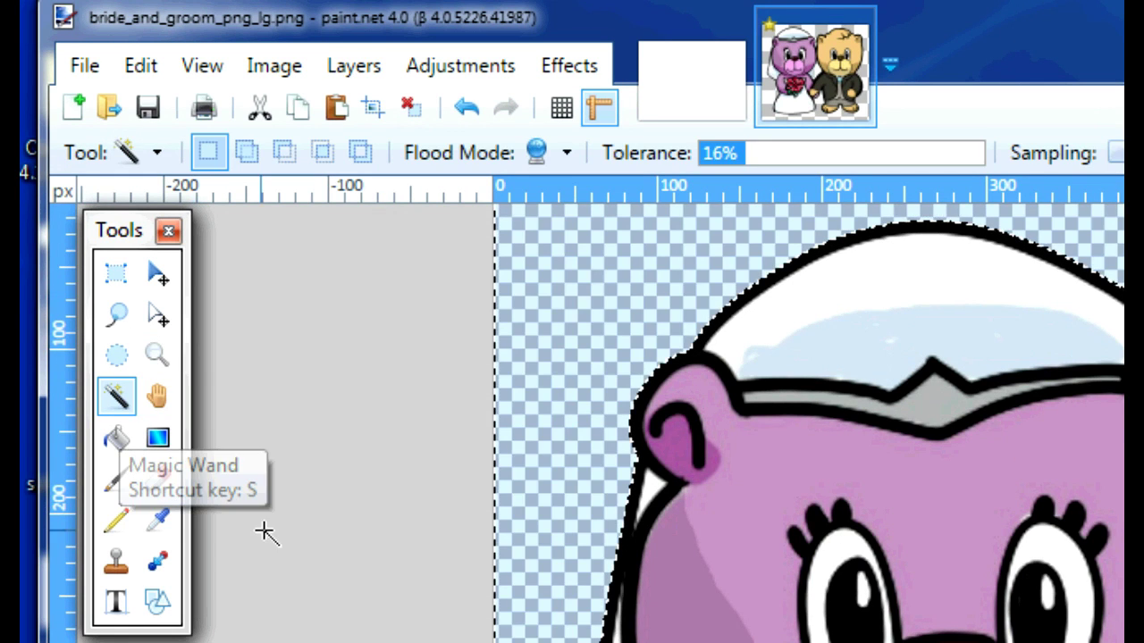
{"action": "left_click", "coordinate": [317, 533]}
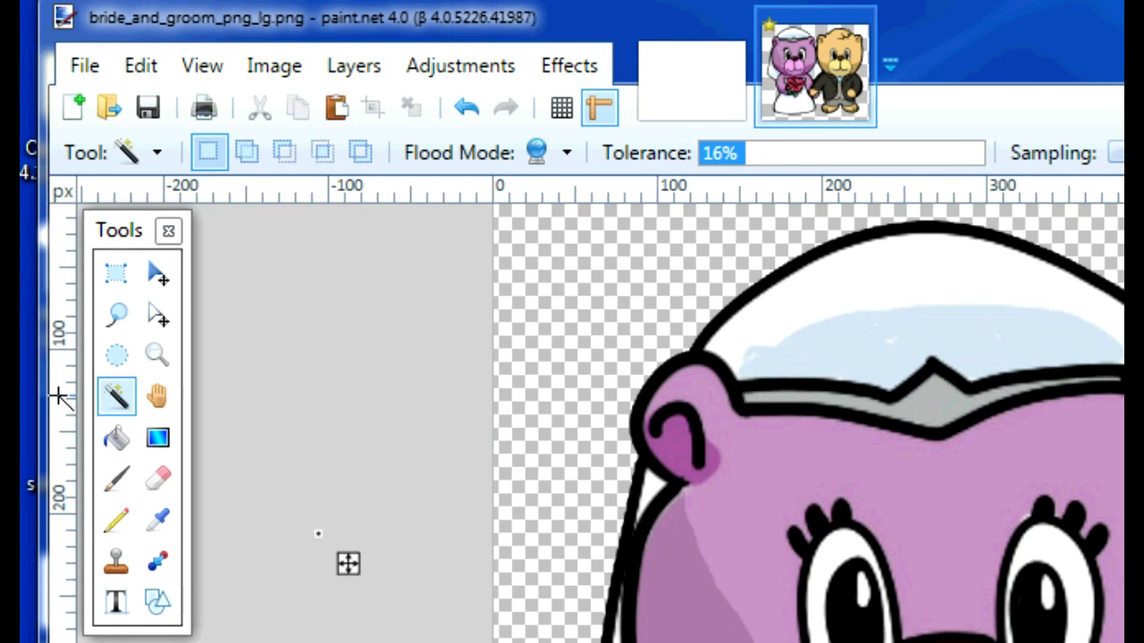
Step: Set the Magic Wand's flood mode to Contiguous and select the white area of the bride's veil above her head
{"action": "left_click", "coordinate": [565, 158]}
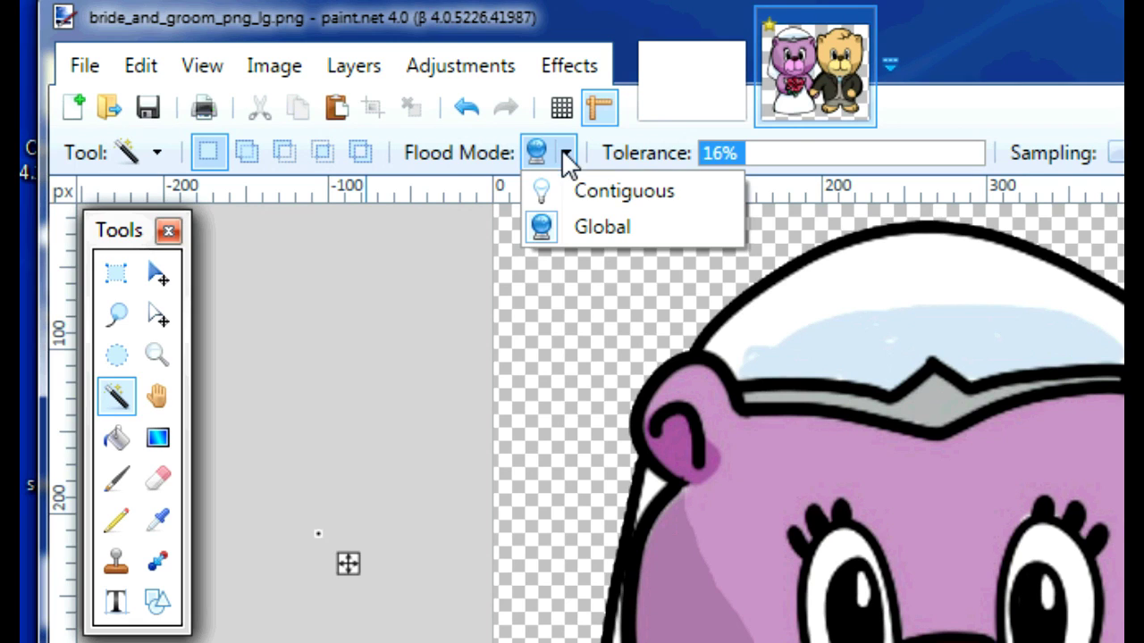
{"action": "left_click", "coordinate": [597, 202]}
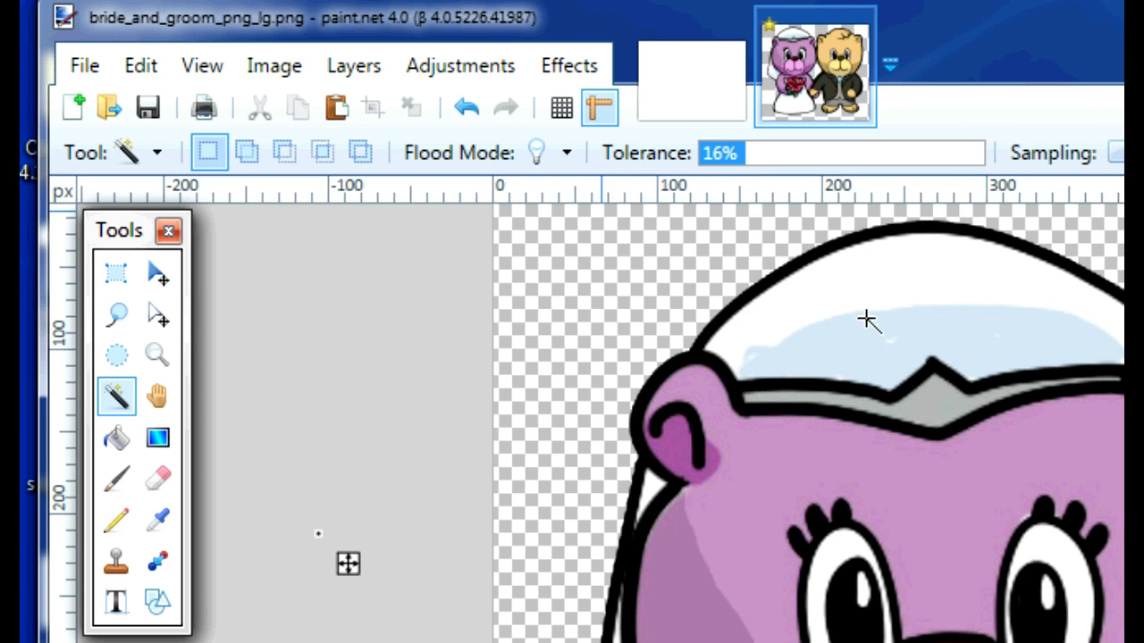
{"action": "left_click", "coordinate": [913, 280]}
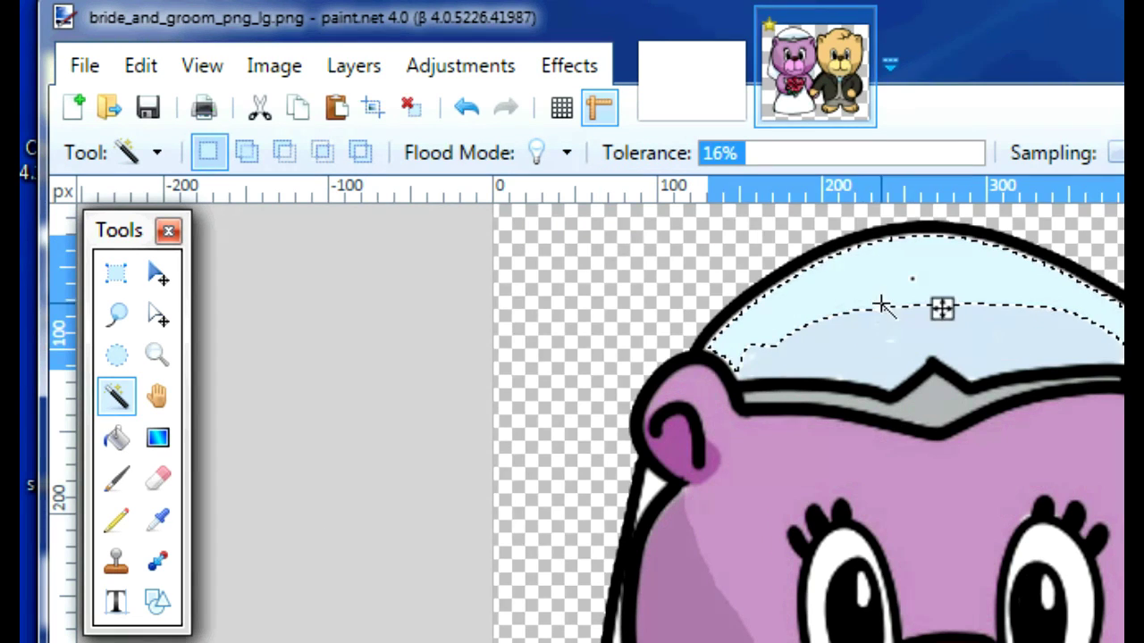
Step: Change the Magic Wand's flood mode to Global to extend the white selection across the image, and switch to the Zoom tool
{"action": "left_click", "coordinate": [567, 158]}
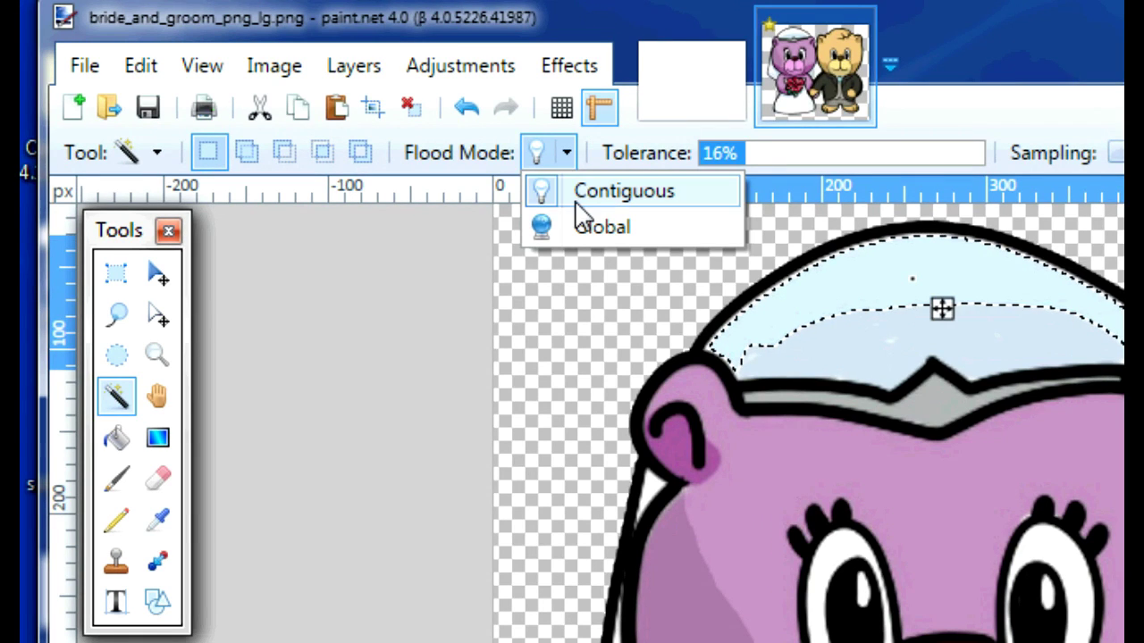
{"action": "left_click", "coordinate": [589, 228]}
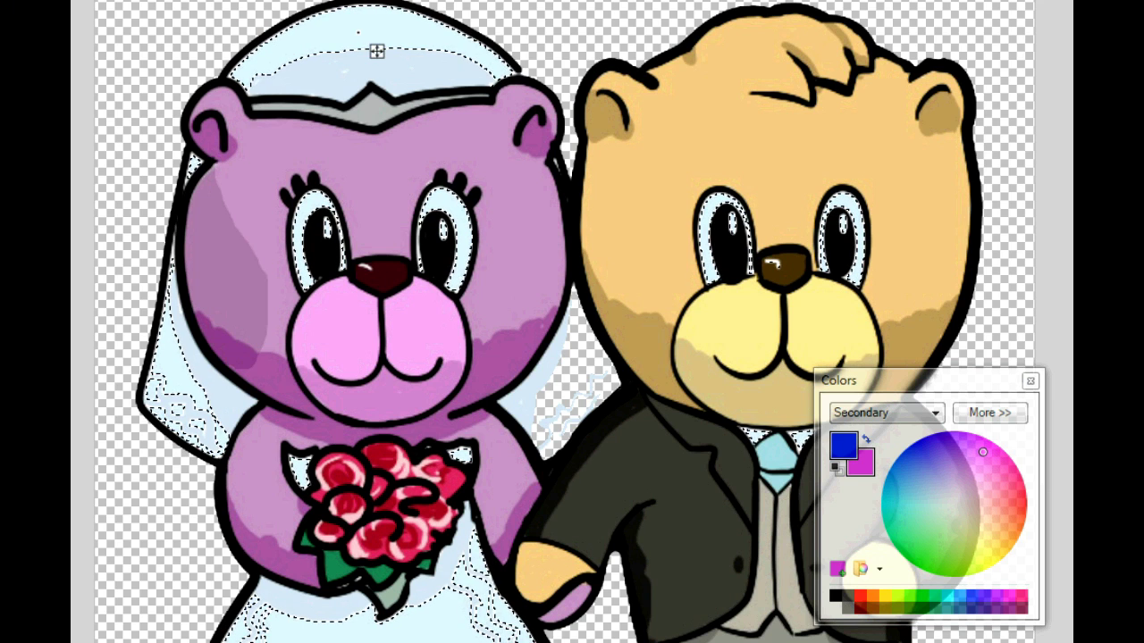
{"action": "key", "text": "z"}
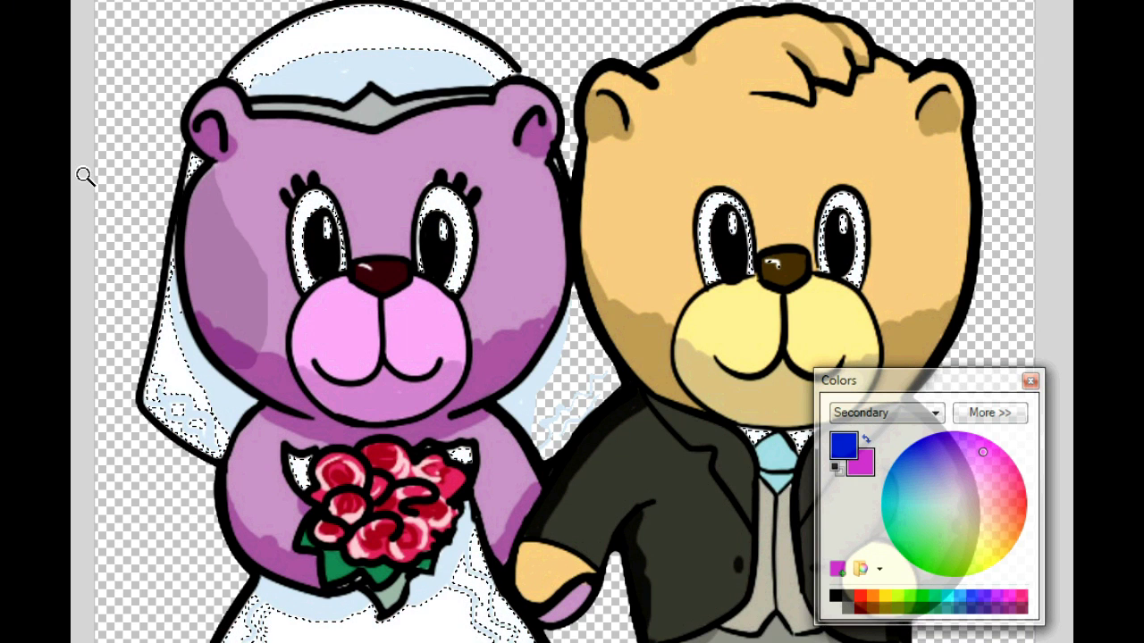
Step: Set the Magic Wand's flood mode back to Contiguous and reselect the white area of the veil above the bride's head
{"action": "right_click", "coordinate": [143, 187]}
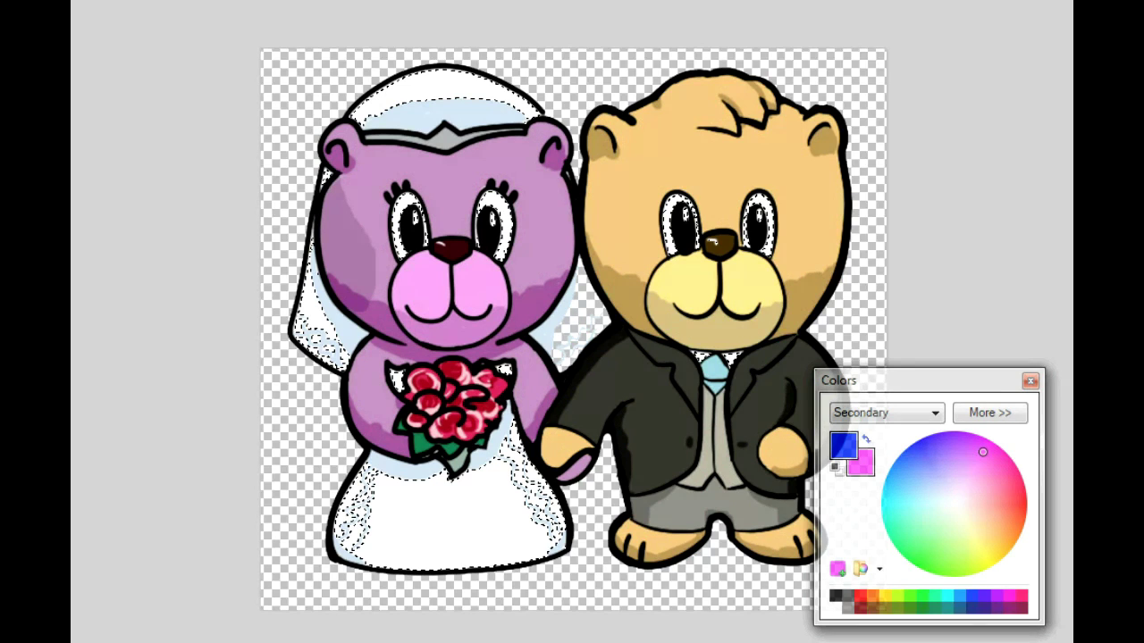
{"action": "key", "text": "s"}
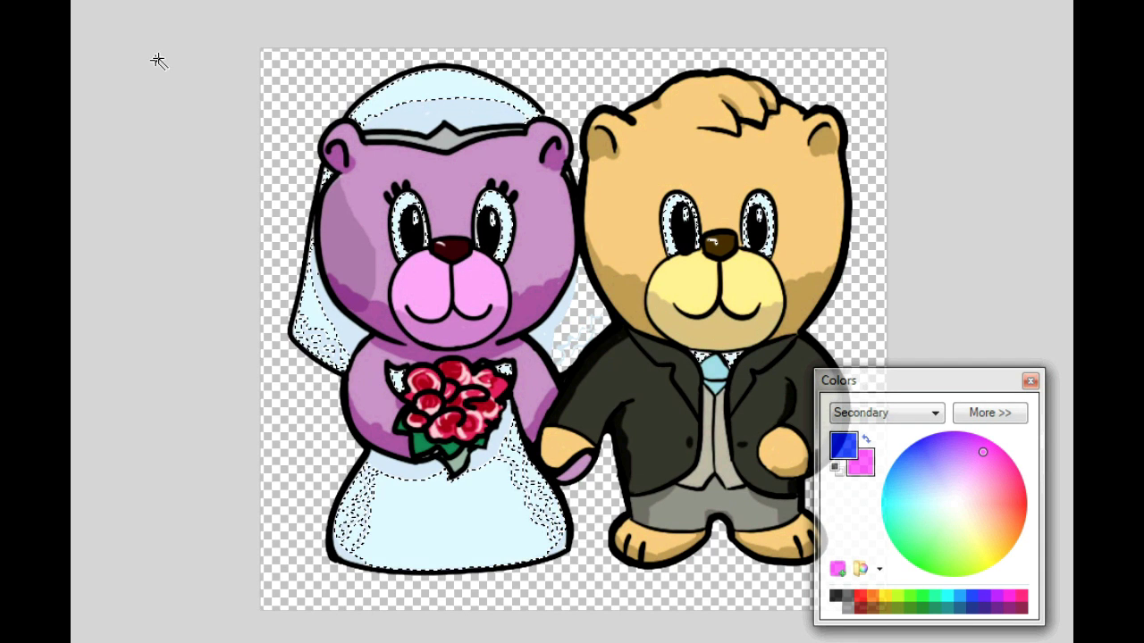
{"action": "left_click", "coordinate": [125, 0]}
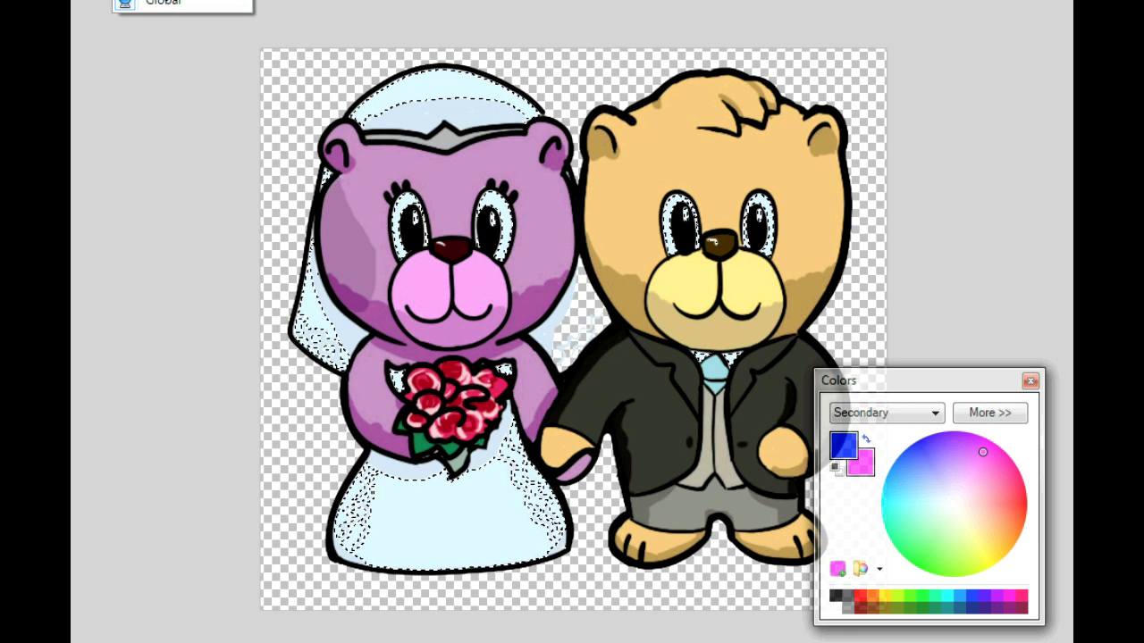
{"action": "left_click", "coordinate": [164, 4]}
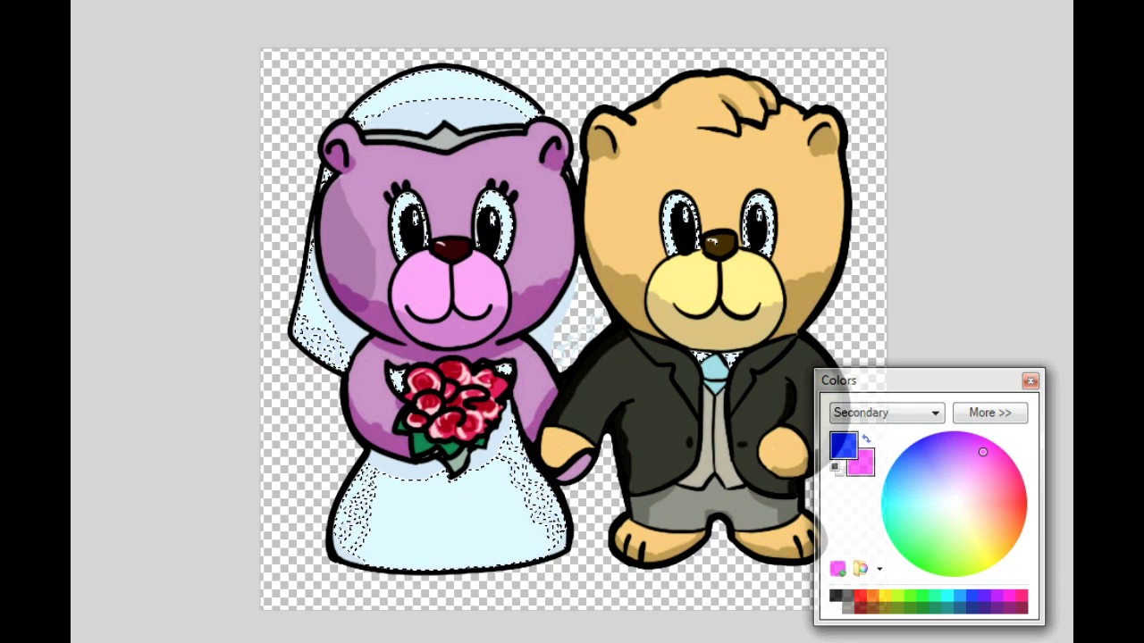
{"action": "left_click", "coordinate": [314, 95]}
{"action": "left_click", "coordinate": [427, 90]}
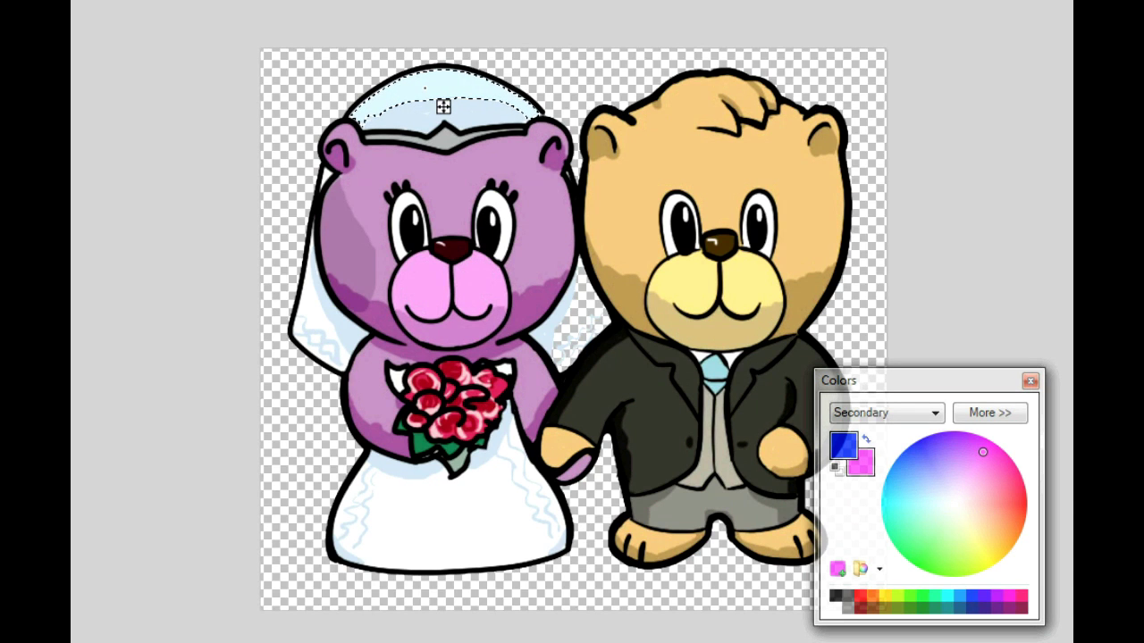
{"action": "key", "text": "z"}
{"action": "left_click", "coordinate": [563, 259]}
{"action": "left_click", "coordinate": [563, 259]}
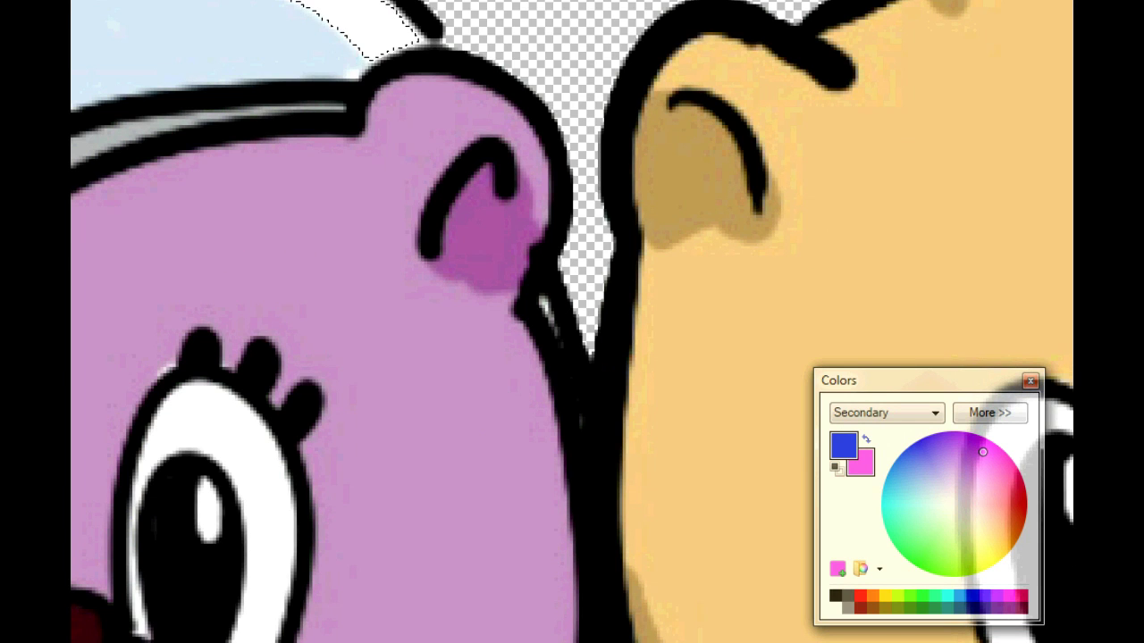
{"action": "left_click_drag", "start_coordinate": [321, 245], "coordinate": [506, 407]}
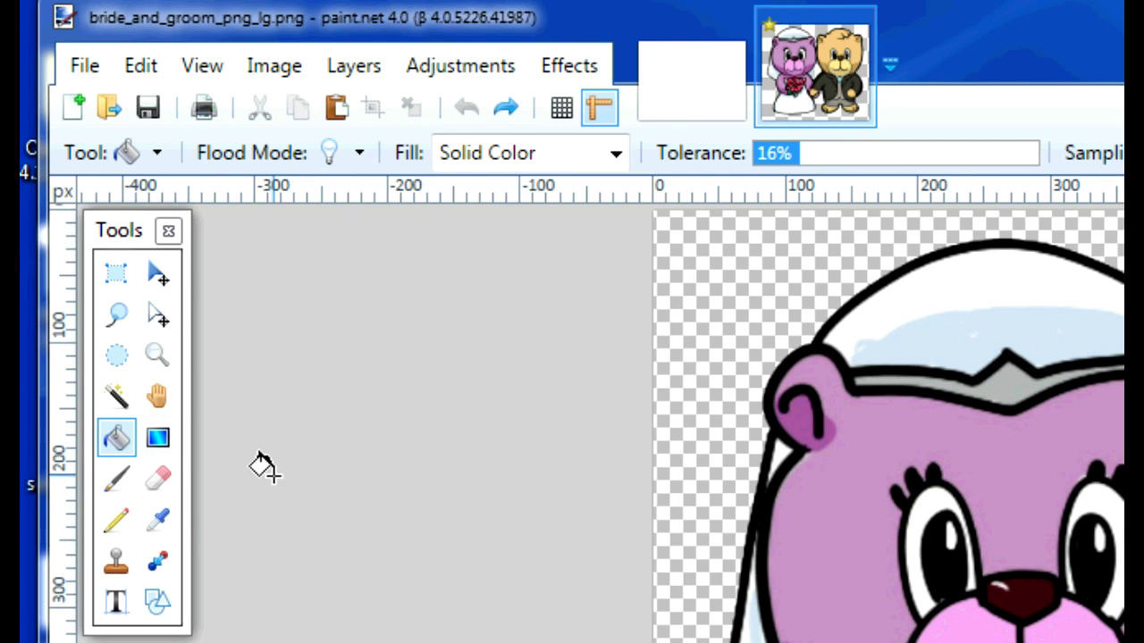
Step: Fill the bride's face with the blue primary color using the Paint Bucket, and adjust the fill's tolerance to 27%
{"action": "left_click", "coordinate": [117, 438]}
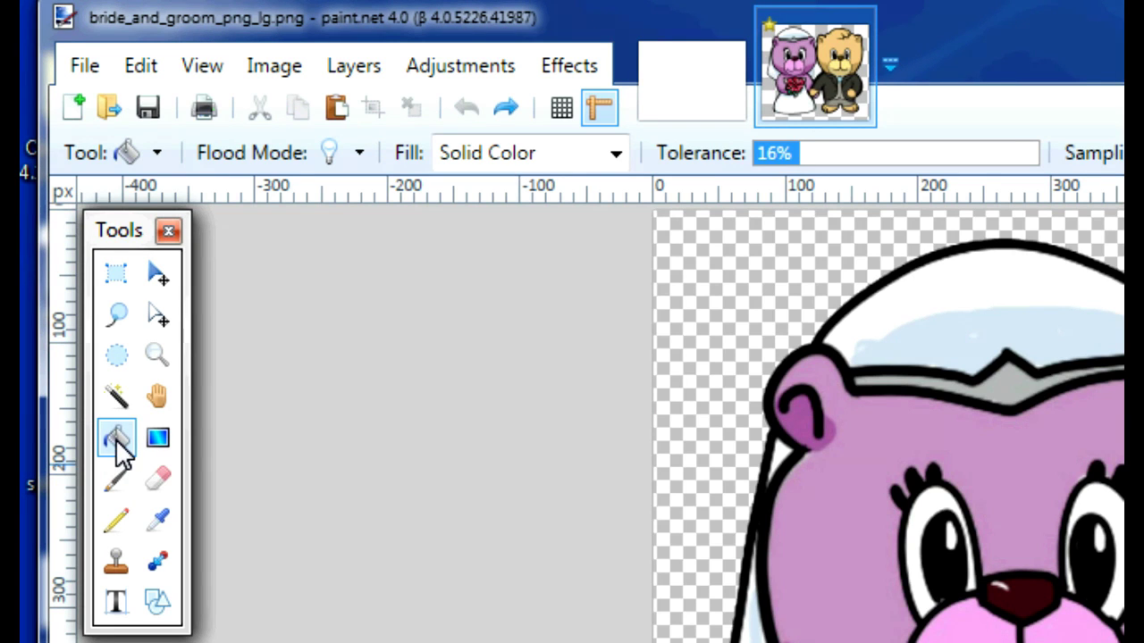
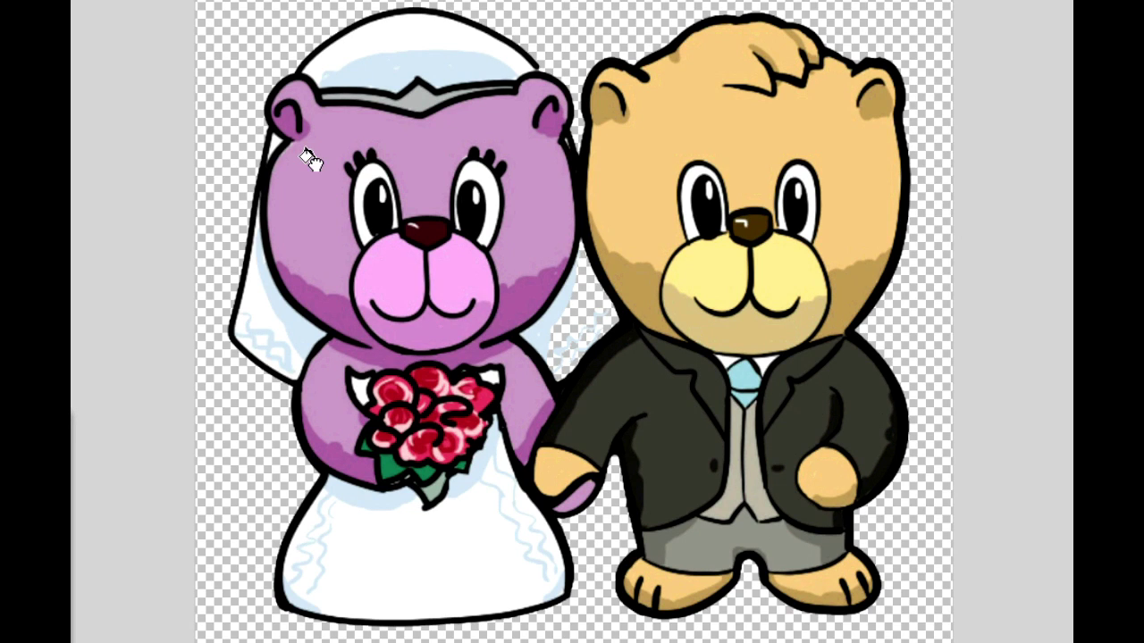
{"action": "left_click", "coordinate": [312, 159]}
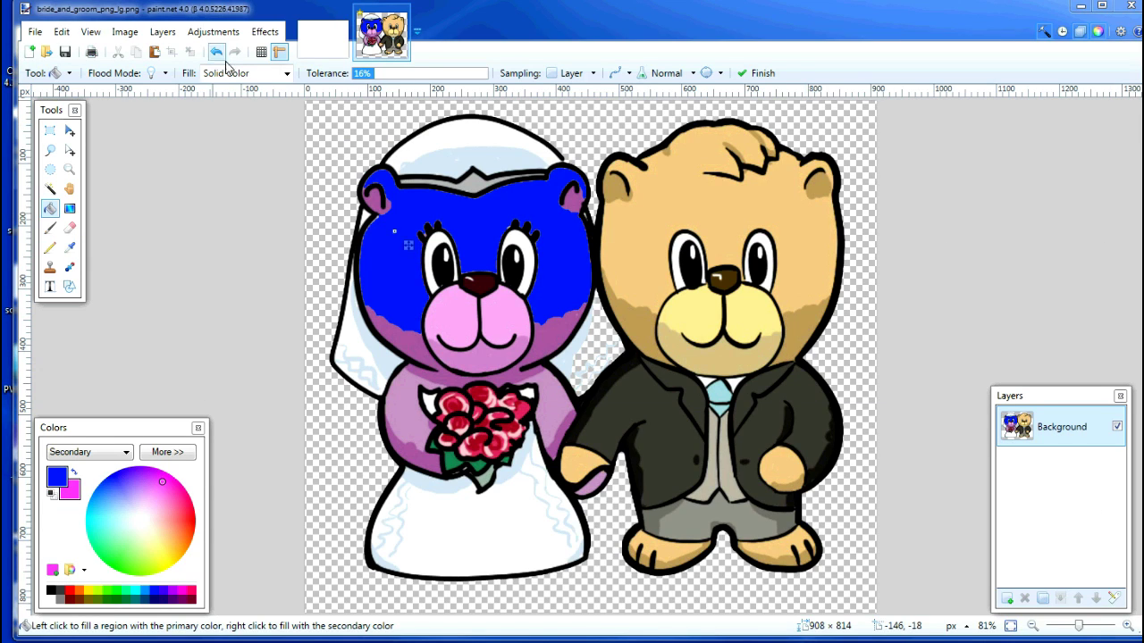
{"action": "left_click", "coordinate": [398, 78]}
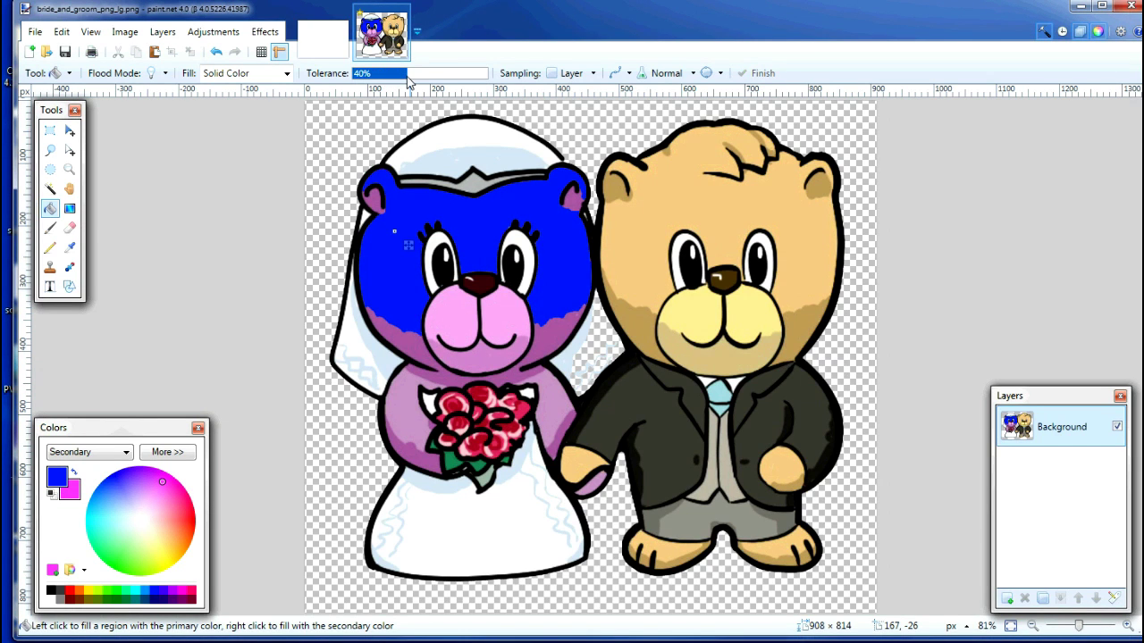
{"action": "left_click", "coordinate": [409, 79]}
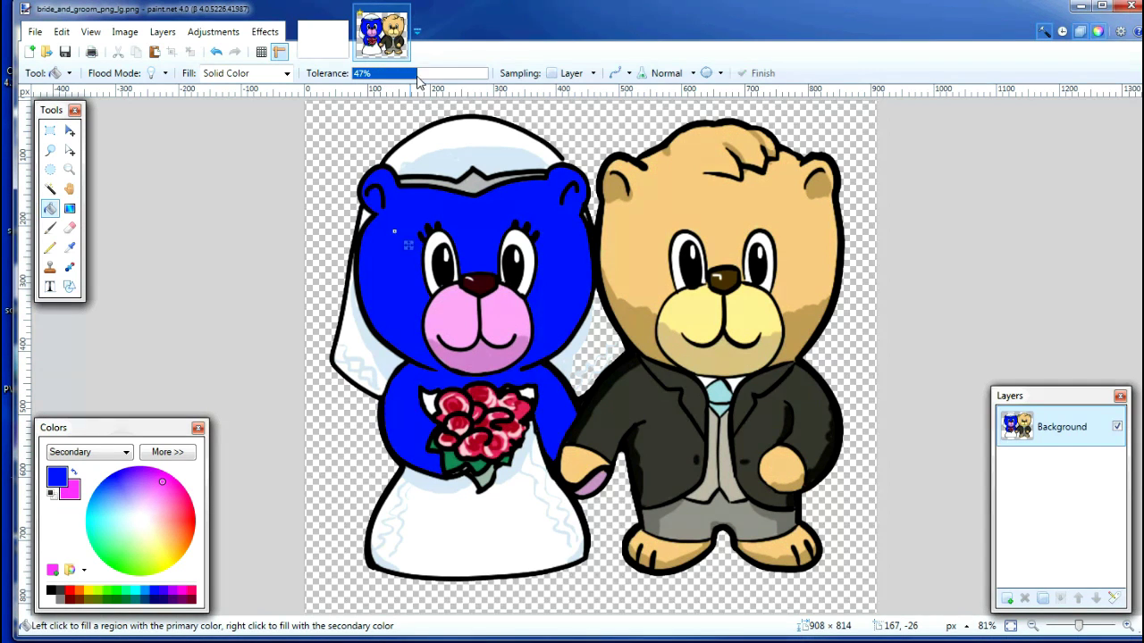
{"action": "left_click_drag", "start_coordinate": [420, 81], "coordinate": [452, 80]}
{"action": "left_click", "coordinate": [453, 80]}
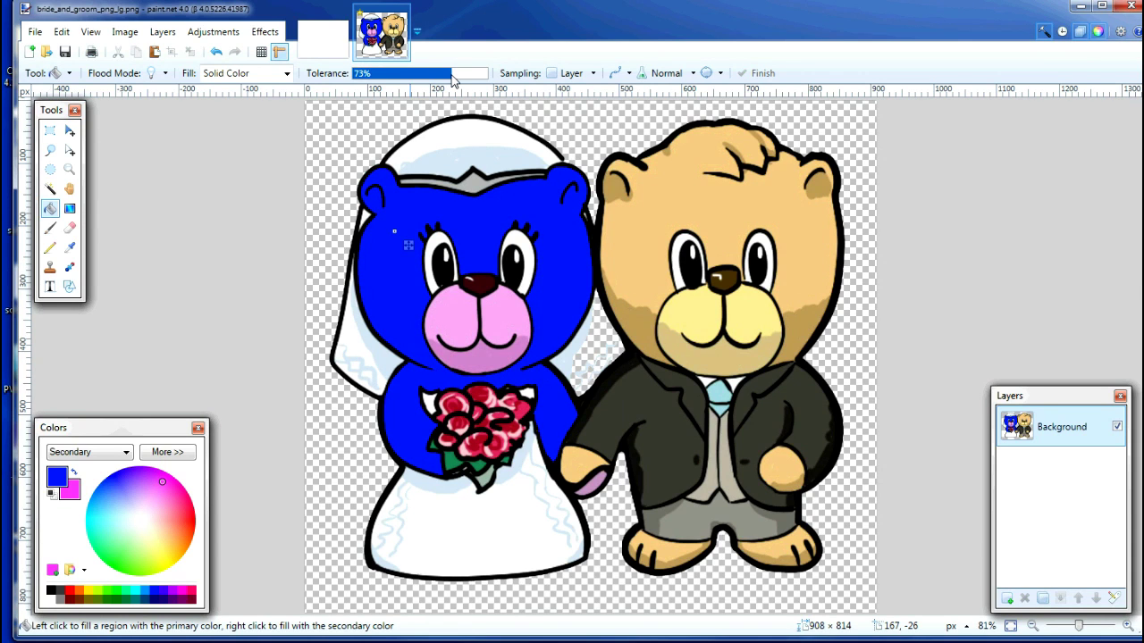
{"action": "left_click", "coordinate": [375, 79]}
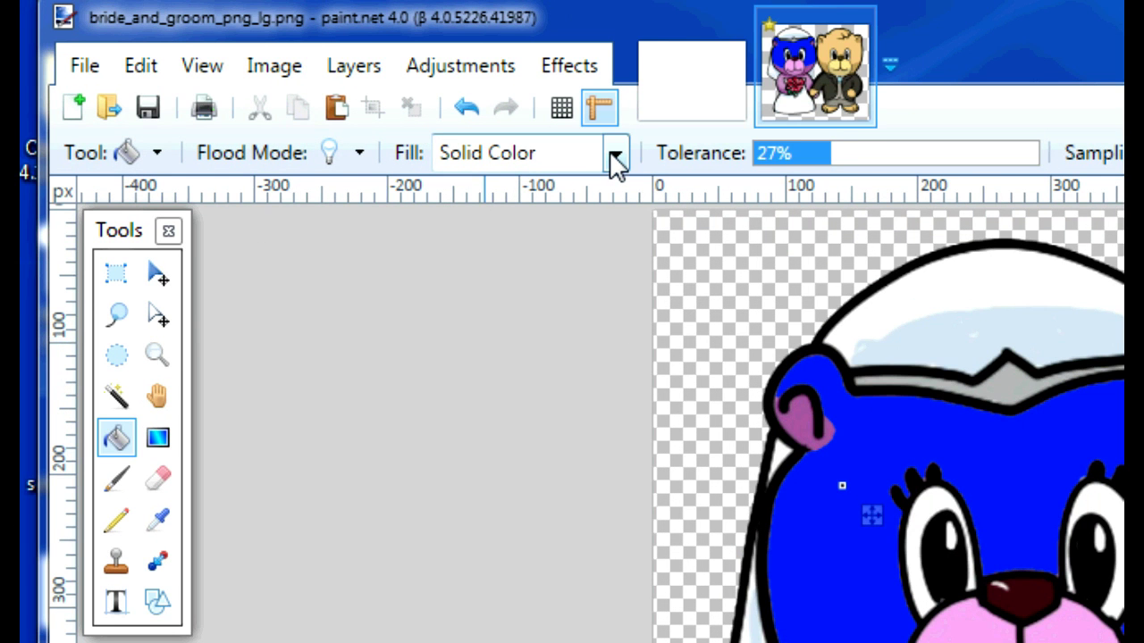
Step: Try the Percent 50 and Dashed Horizontal patterns as the fill style on the bride's face
{"action": "left_click", "coordinate": [615, 155]}
{"action": "scroll", "coordinate": [537, 482], "scroll_direction": "down", "scroll_amount": 4}
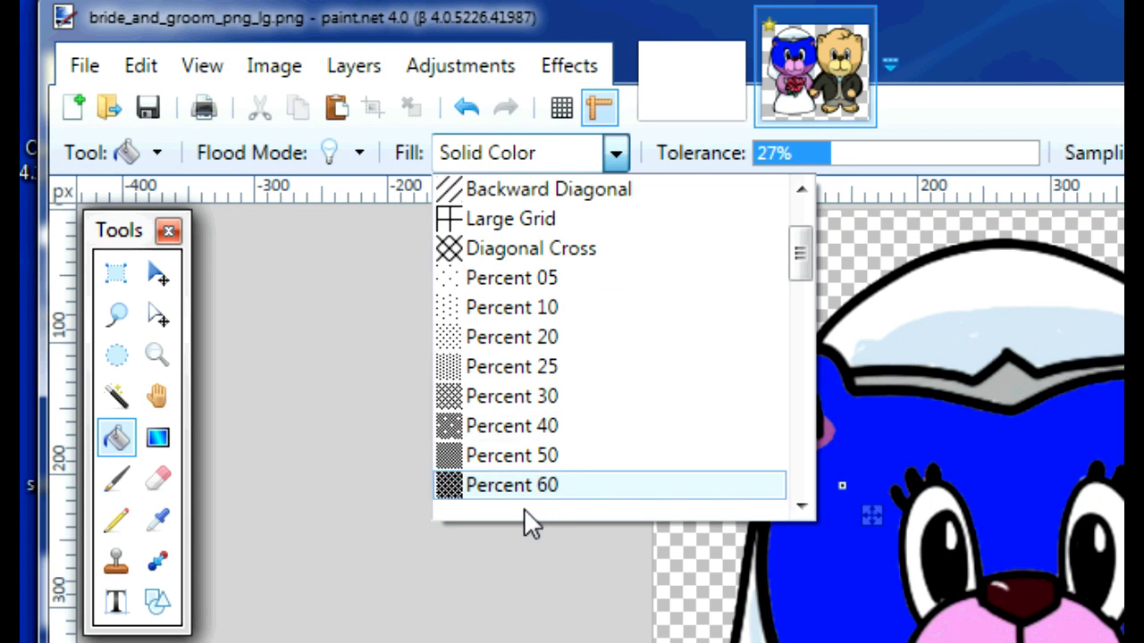
{"action": "left_click", "coordinate": [516, 221]}
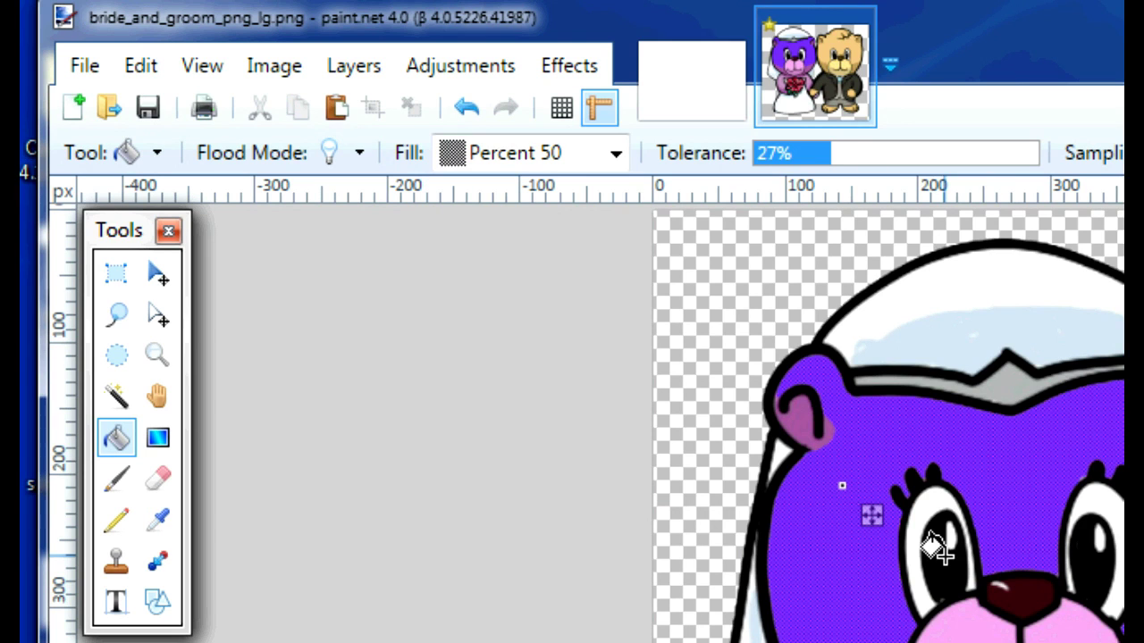
{"action": "left_click", "coordinate": [616, 153]}
{"action": "scroll", "coordinate": [653, 513], "scroll_direction": "down", "scroll_amount": 5}
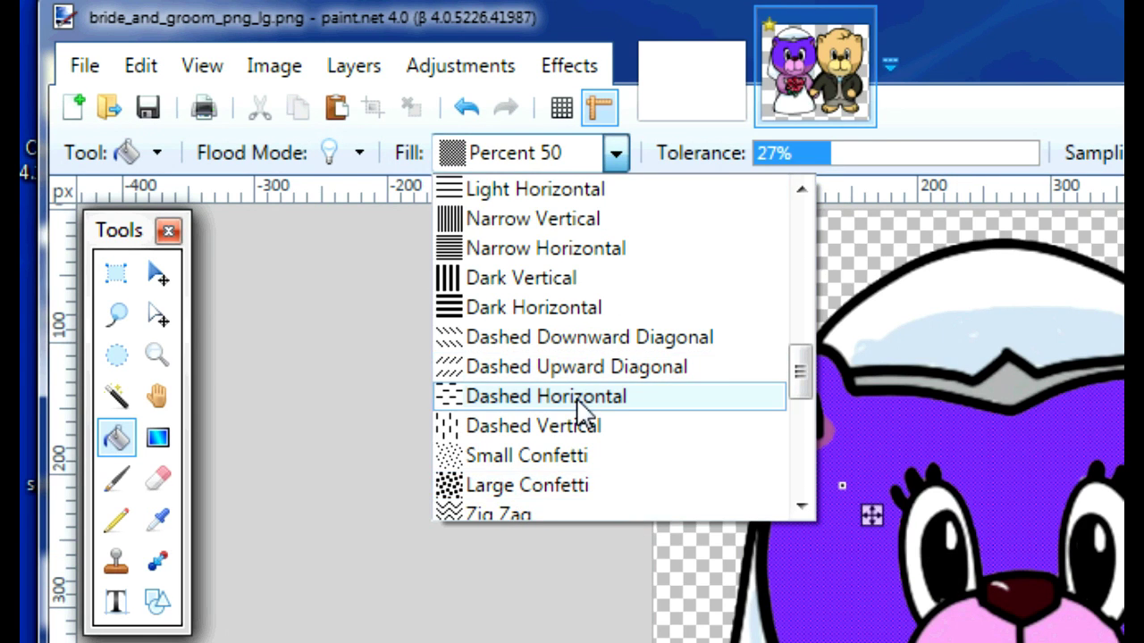
{"action": "left_click", "coordinate": [518, 400]}
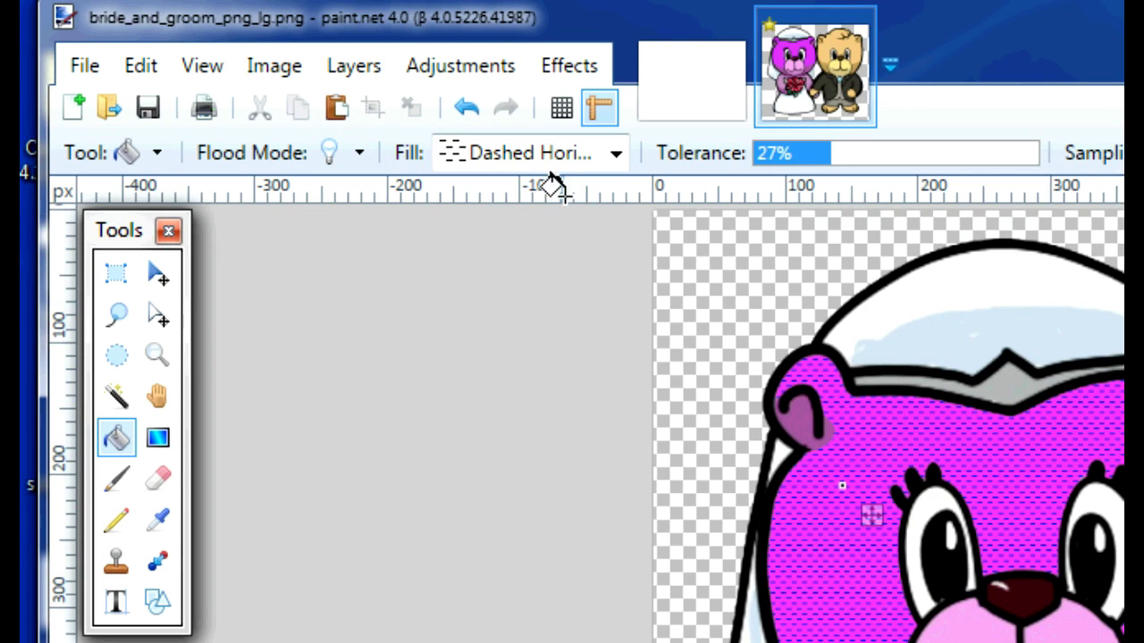
Step: Return the fill style on the bride's face to Solid Color
{"action": "left_click", "coordinate": [615, 156]}
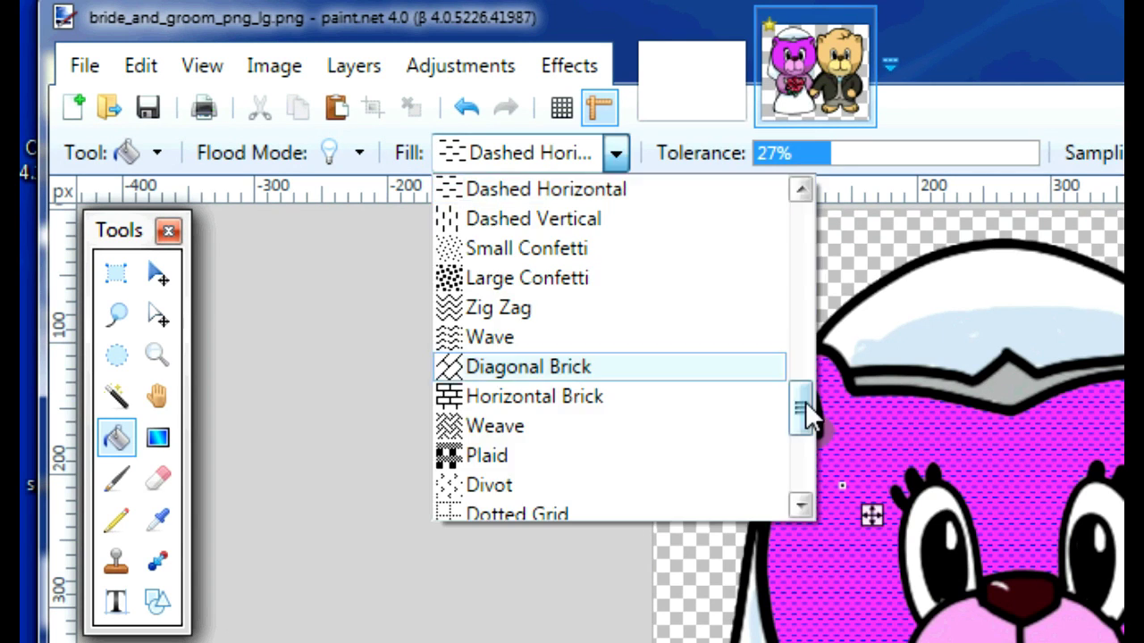
{"action": "left_click_drag", "start_coordinate": [802, 416], "coordinate": [778, 228]}
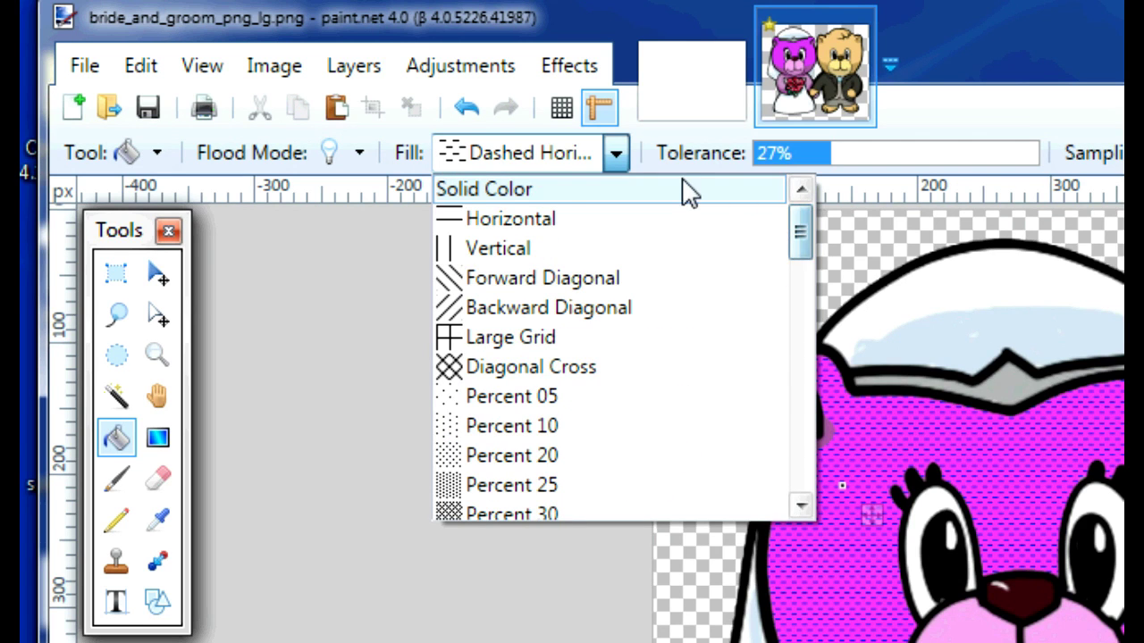
{"action": "left_click", "coordinate": [527, 189]}
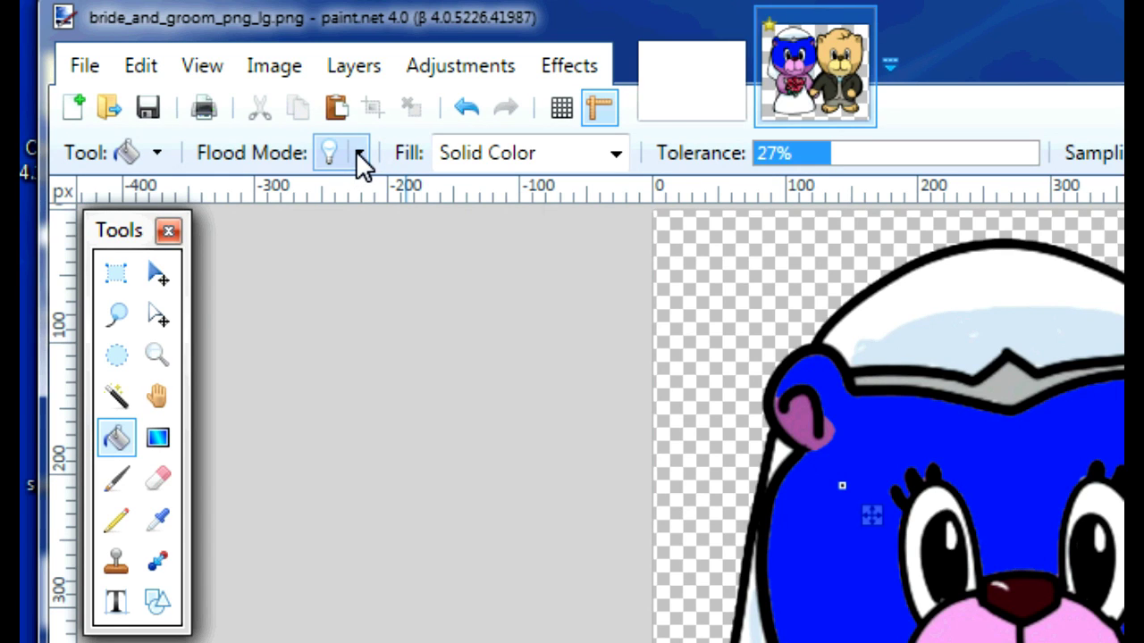
Step: Switch the Paint Bucket's flood mode to Global for the blue fill, and undo the fill on the bride
{"action": "left_click", "coordinate": [358, 153]}
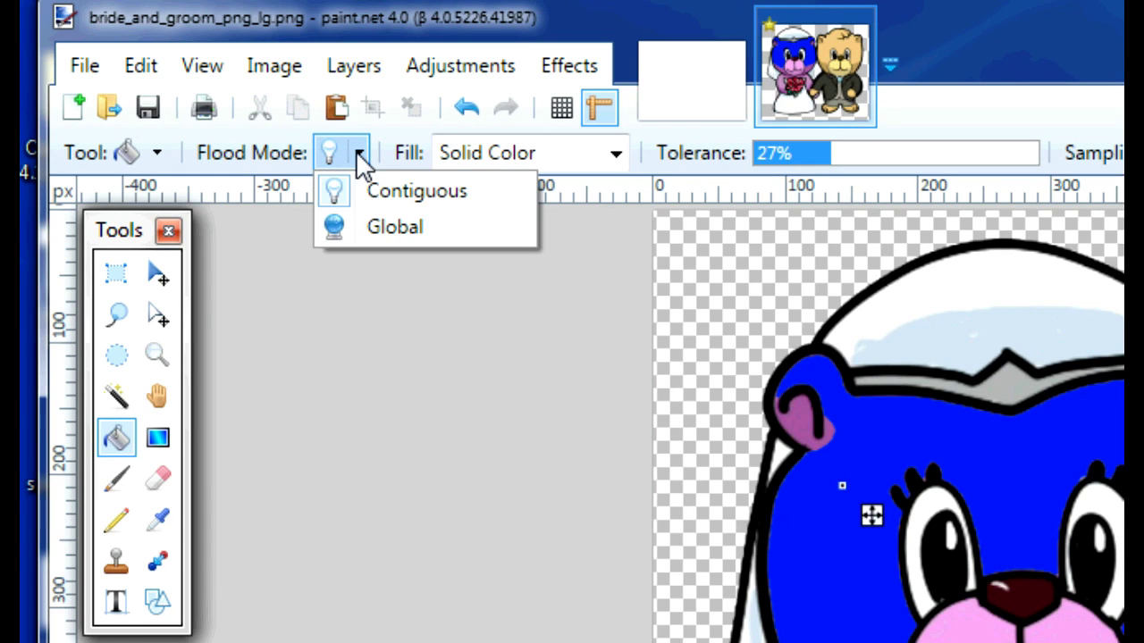
{"action": "left_click", "coordinate": [393, 229]}
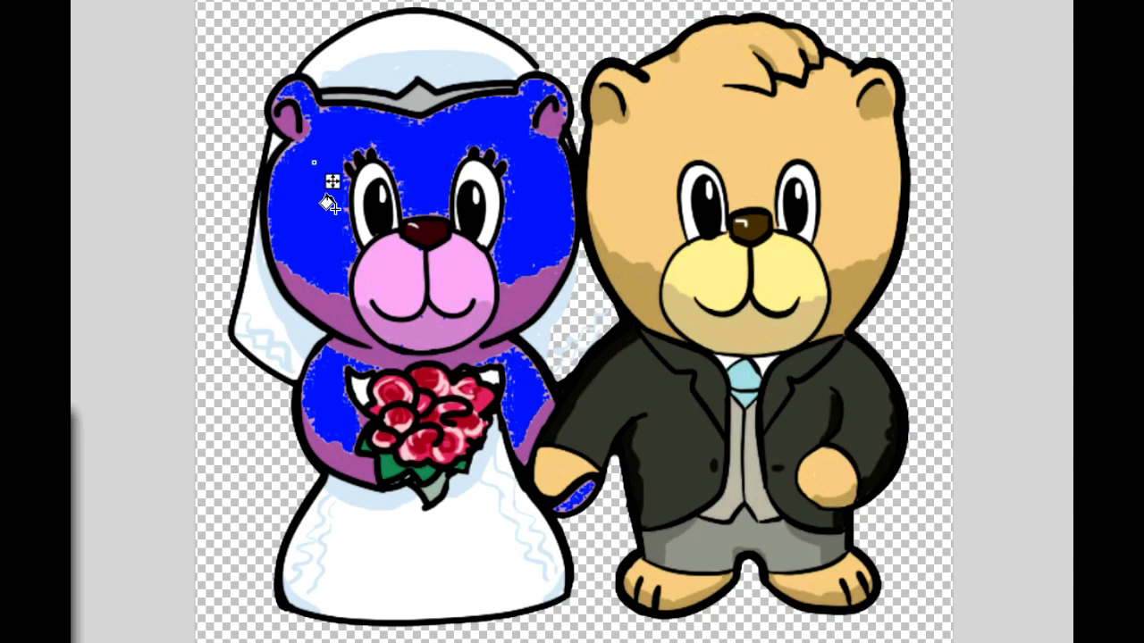
{"action": "key", "text": "alt+e"}
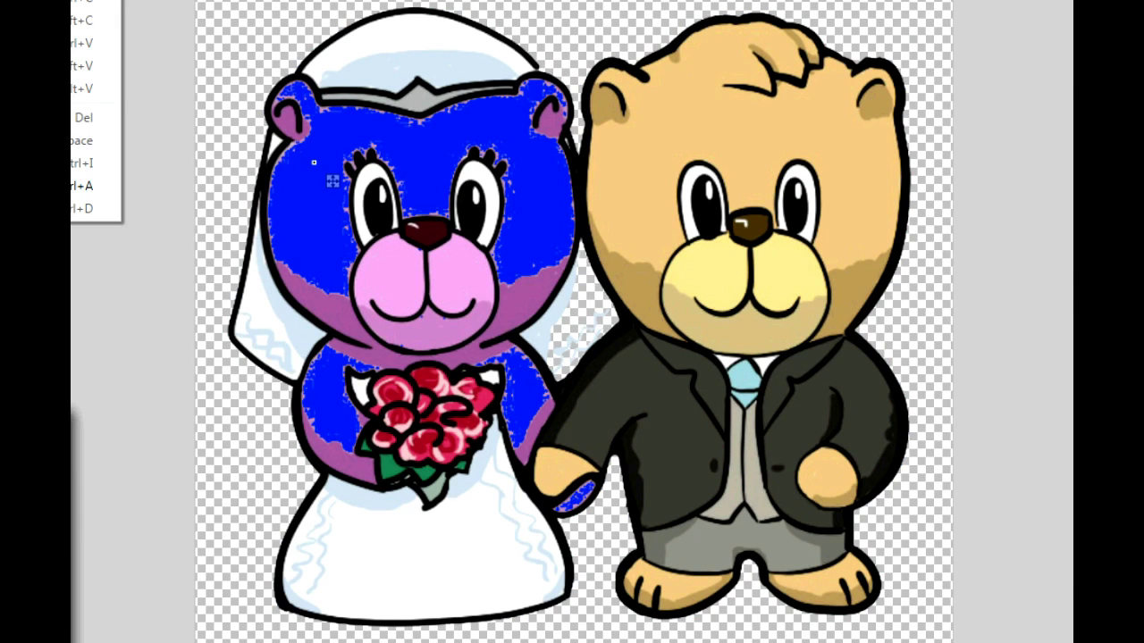
{"action": "key", "text": "Return"}
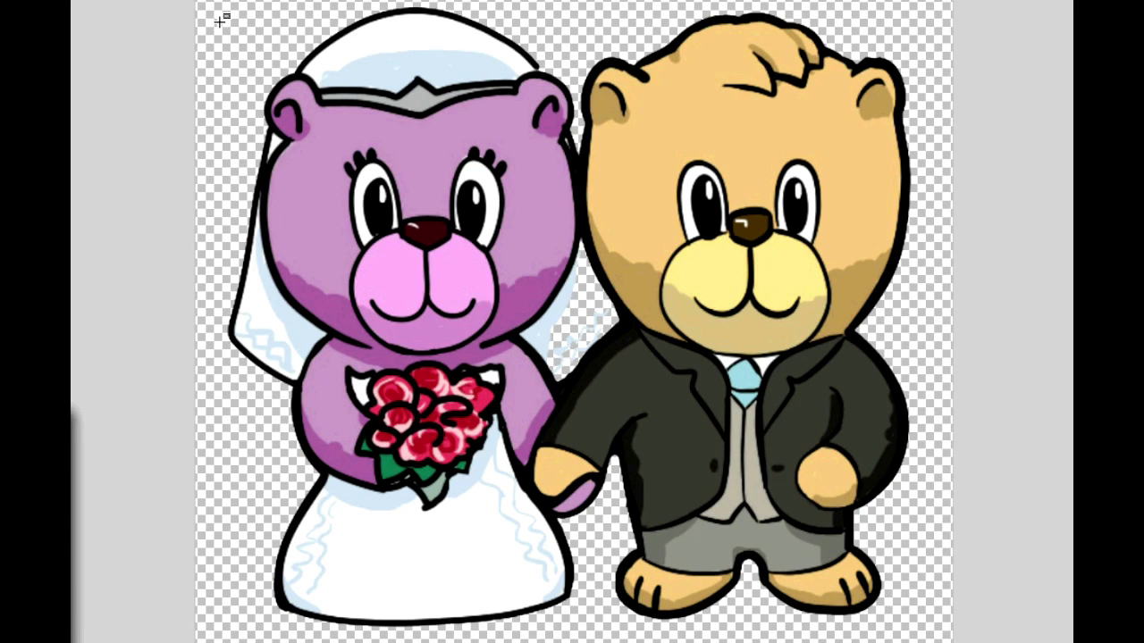
Step: Fill a rectangular selection over one side of the bride's head entirely with solid blue, and undo the fill
{"action": "left_click_drag", "start_coordinate": [221, 12], "coordinate": [378, 214]}
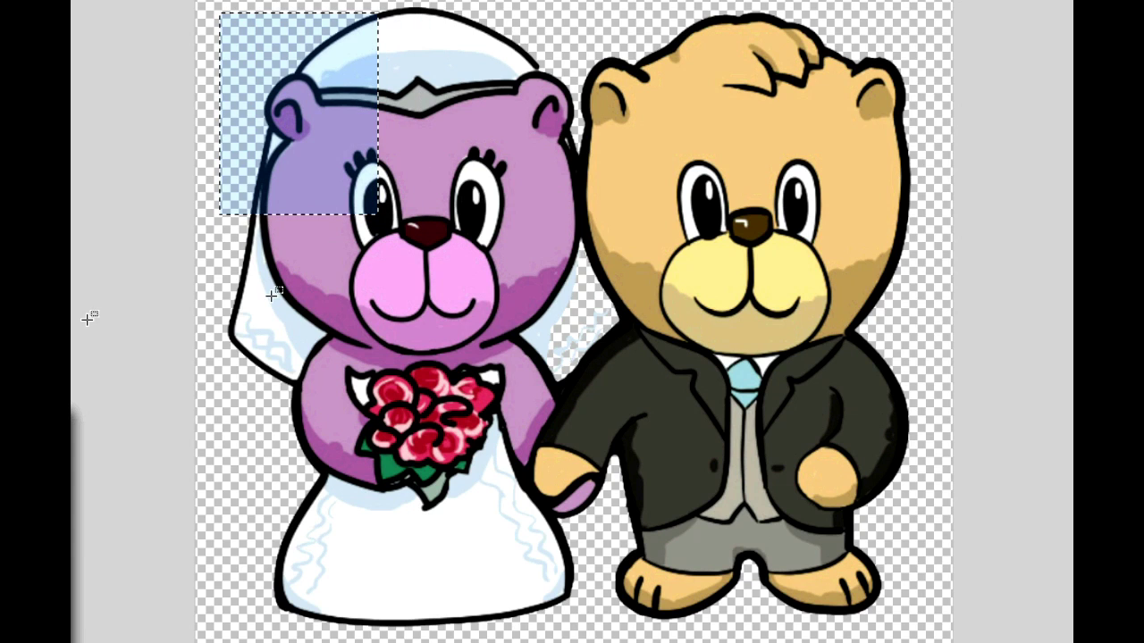
{"action": "key", "text": "f"}
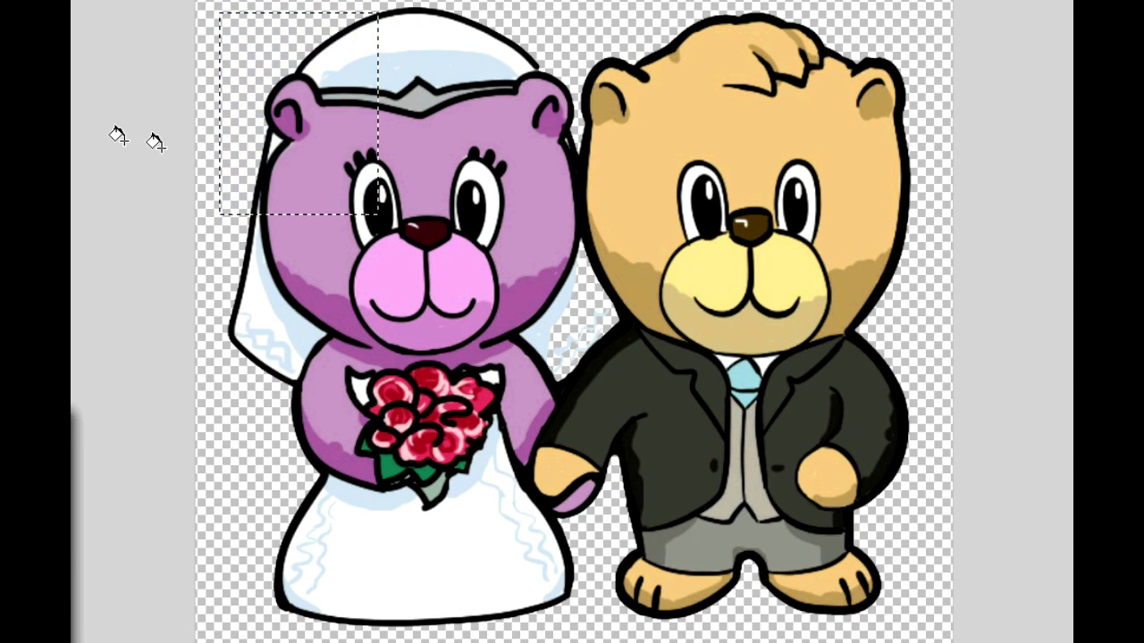
{"action": "left_click", "coordinate": [238, 57]}
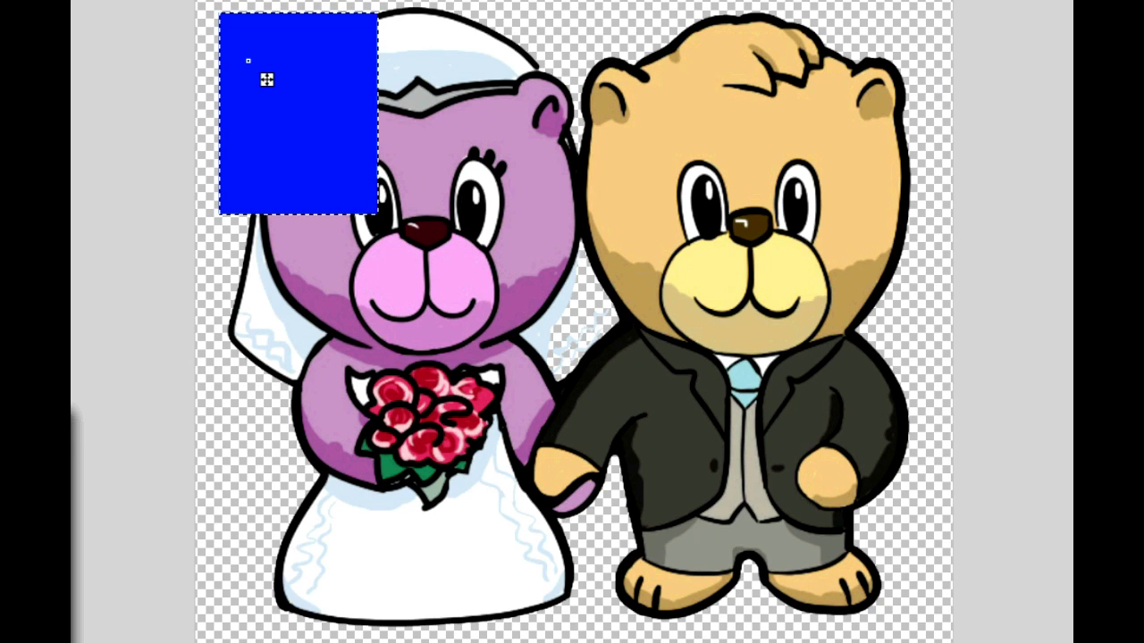
{"action": "key", "text": "ctrl+z"}
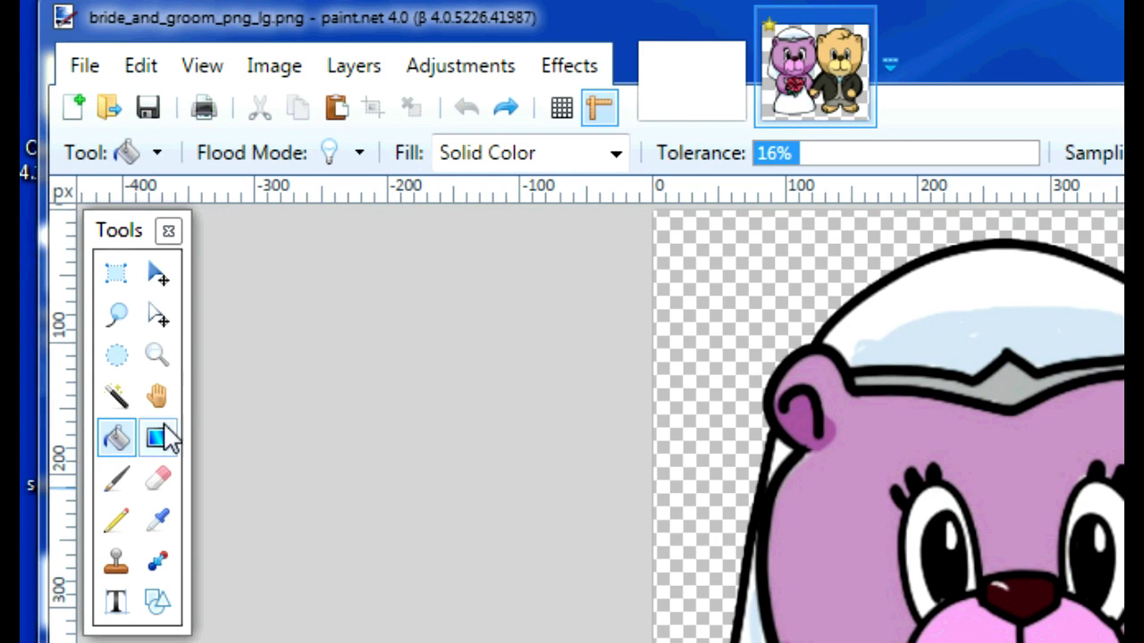
Step: Paint a curved blue stroke over the bride's face and a curved magenta stroke across both bears with the Paintbrush
{"action": "left_click", "coordinate": [119, 487]}
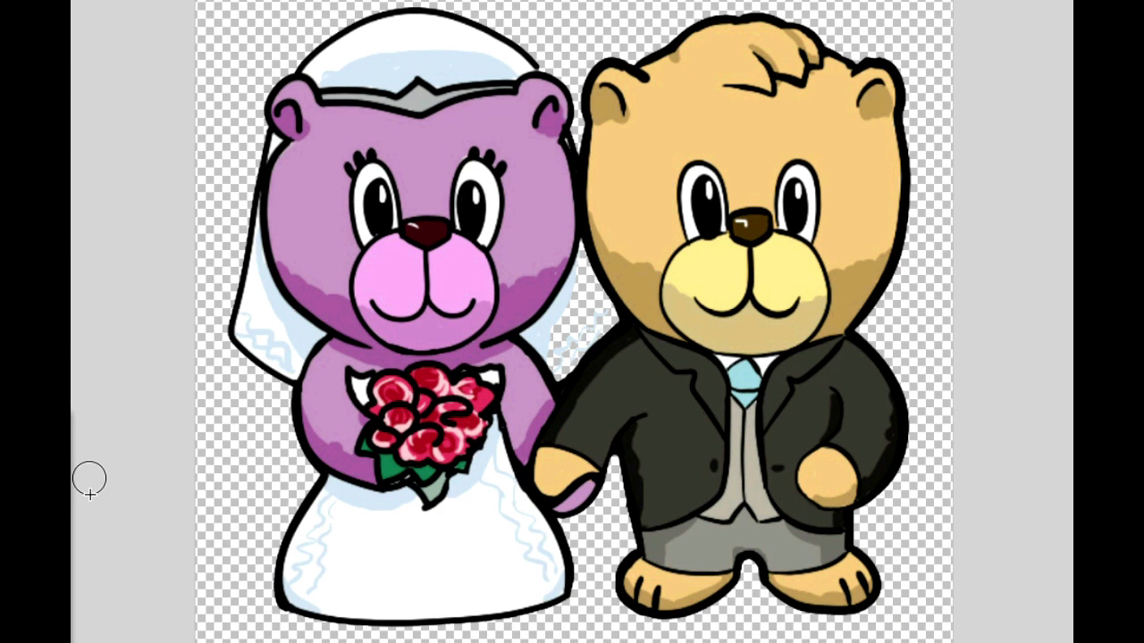
{"action": "mouse_move", "coordinate": [534, 130]}
{"action": "left_mouse_down"}
{"action": "mouse_move", "coordinate": [436, 125]}
{"action": "mouse_move", "coordinate": [532, 306]}
{"action": "mouse_move", "coordinate": [547, 309]}
{"action": "left_mouse_up"}
{"action": "mouse_move", "coordinate": [483, 210]}
{"action": "left_mouse_down"}
{"action": "mouse_move", "coordinate": [561, 209]}
{"action": "mouse_move", "coordinate": [691, 306]}
{"action": "mouse_move", "coordinate": [663, 346]}
{"action": "mouse_move", "coordinate": [549, 384]}
{"action": "mouse_move", "coordinate": [447, 385]}
{"action": "left_mouse_up"}
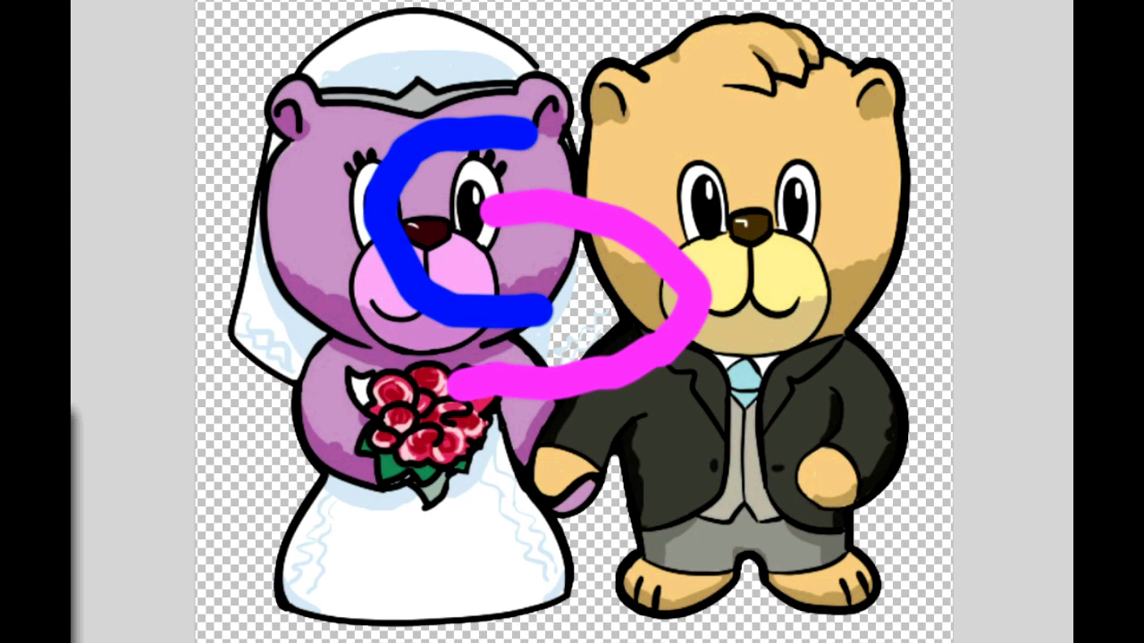
Step: Undo the magenta and blue brush strokes
{"action": "left_click", "coordinate": [72, 2]}
{"action": "key", "text": "ctrl+z"}
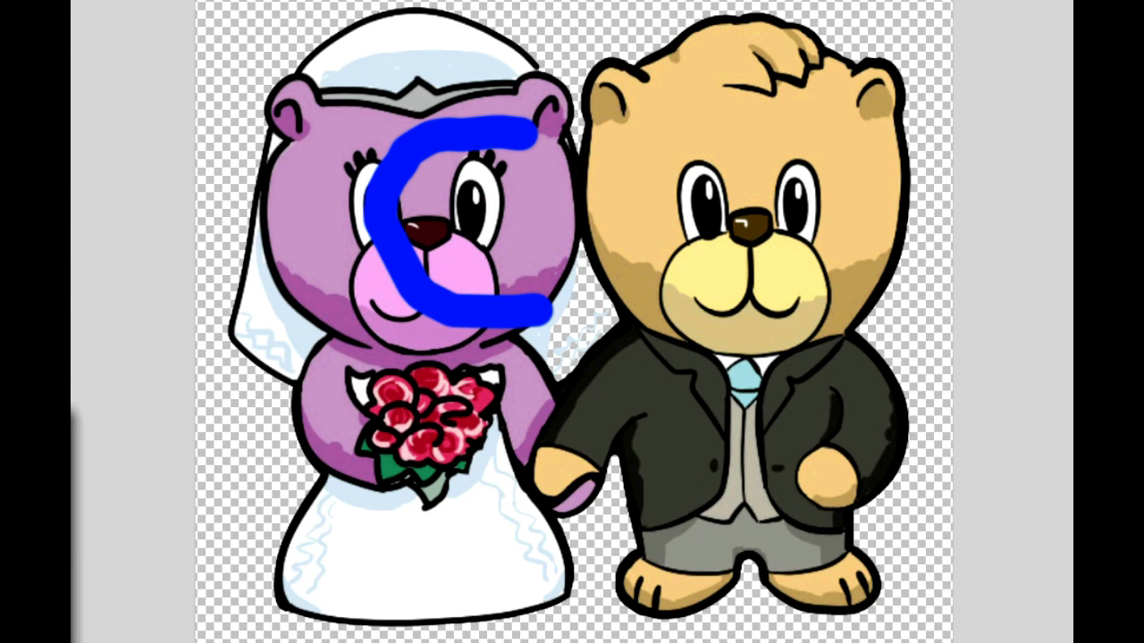
{"action": "left_click", "coordinate": [72, 2]}
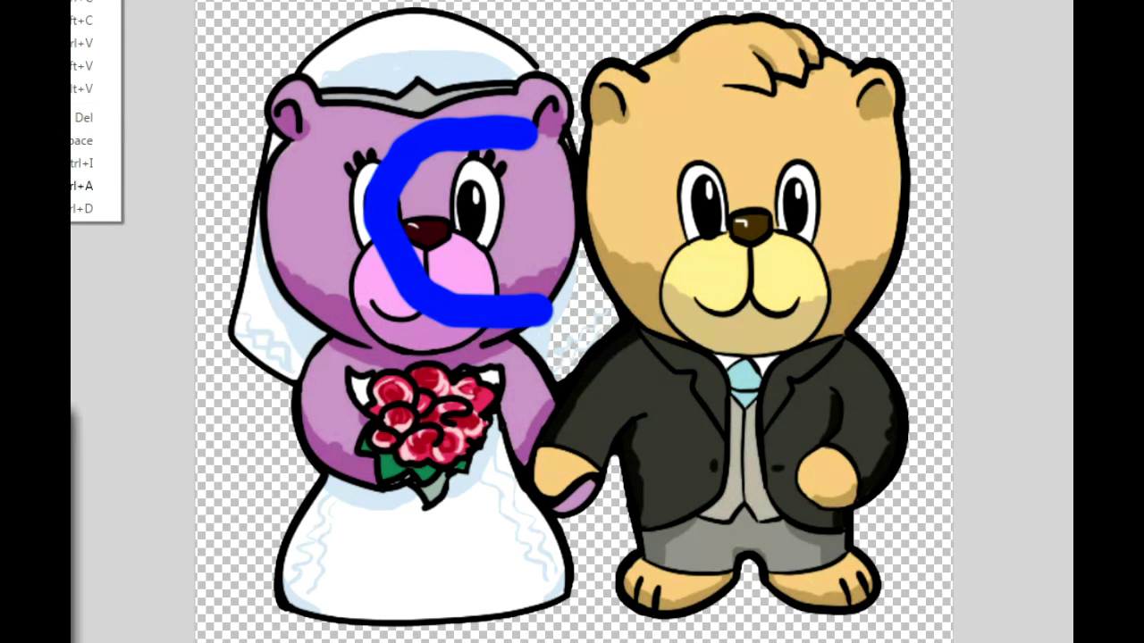
{"action": "key", "text": "ctrl+z"}
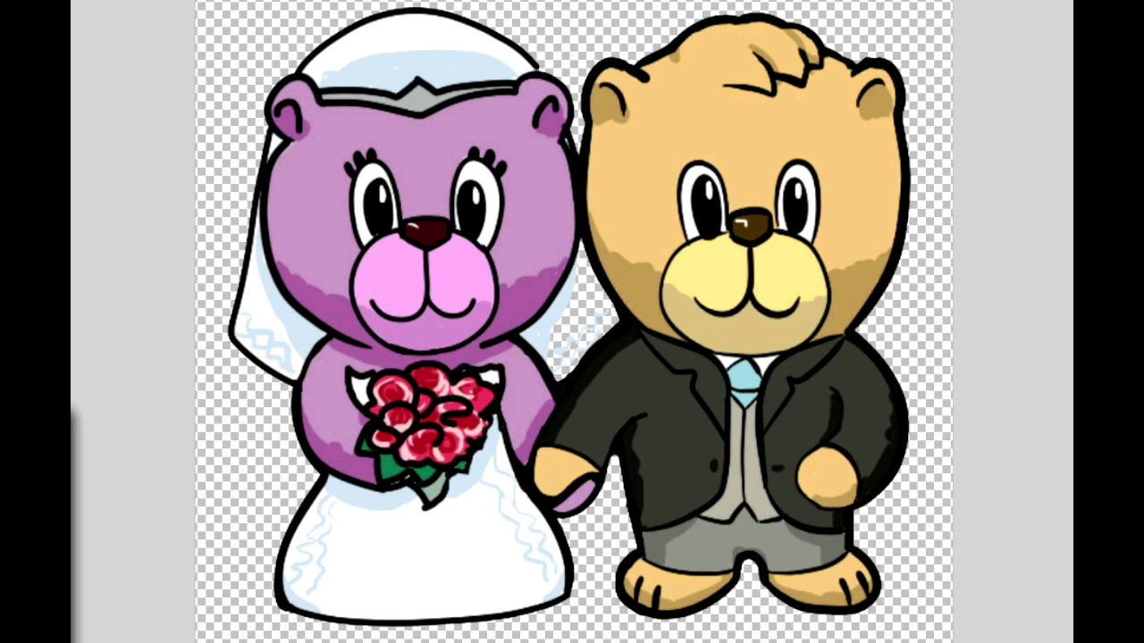
Step: Scribble thin blue lines over the bride and thin magenta lines between the two bears with the Pencil tool
{"action": "mouse_move", "coordinate": [613, 192]}
{"action": "left_mouse_down"}
{"action": "mouse_move", "coordinate": [411, 198]}
{"action": "mouse_move", "coordinate": [480, 304]}
{"action": "mouse_move", "coordinate": [458, 391]}
{"action": "mouse_move", "coordinate": [390, 323]}
{"action": "mouse_move", "coordinate": [570, 176]}
{"action": "mouse_move", "coordinate": [465, 163]}
{"action": "mouse_move", "coordinate": [448, 223]}
{"action": "mouse_move", "coordinate": [493, 298]}
{"action": "mouse_move", "coordinate": [582, 340]}
{"action": "mouse_move", "coordinate": [557, 278]}
{"action": "mouse_move", "coordinate": [599, 270]}
{"action": "mouse_move", "coordinate": [568, 320]}
{"action": "mouse_move", "coordinate": [591, 297]}
{"action": "mouse_move", "coordinate": [590, 326]}
{"action": "left_mouse_up"}
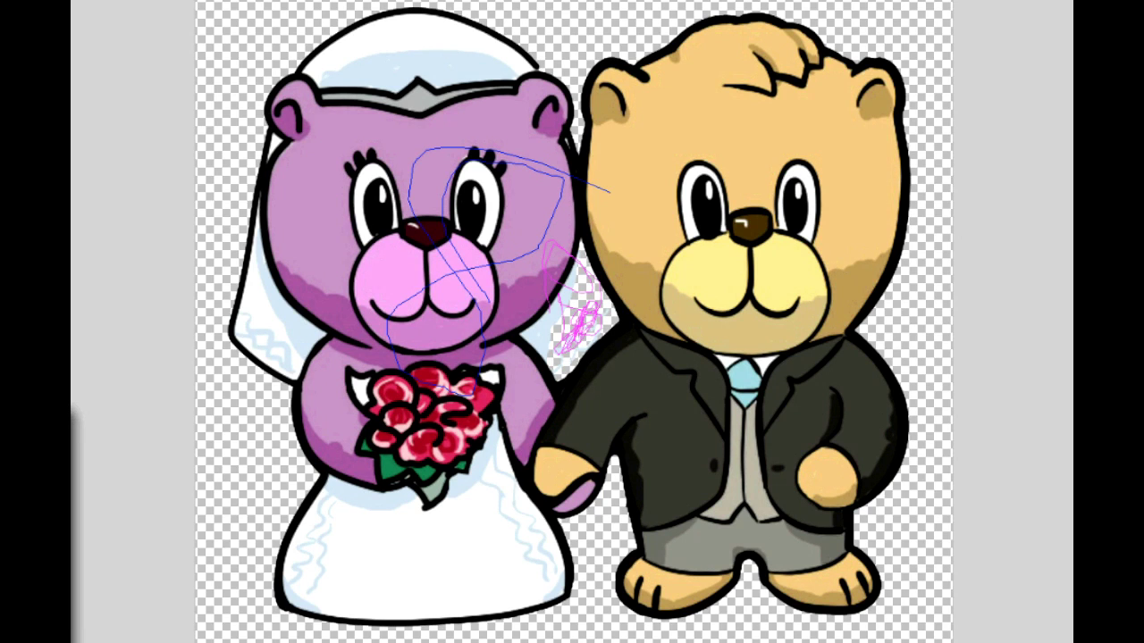
Step: Undo the magenta and blue Pencil scribbles on the bear picture
{"action": "left_click", "coordinate": [72, 1]}
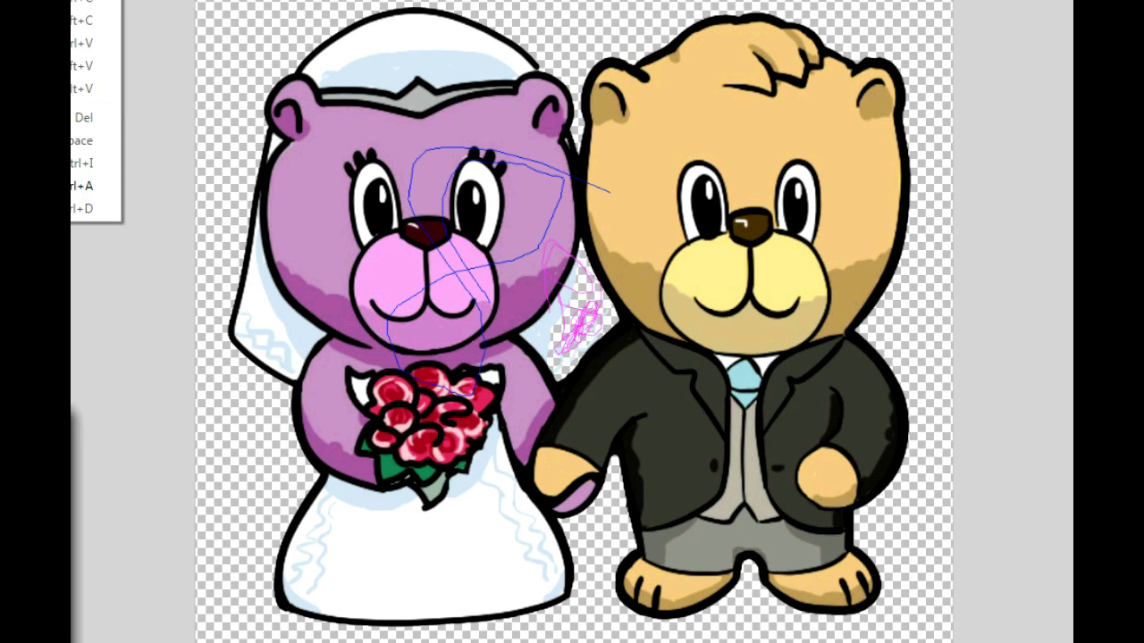
{"action": "left_click", "coordinate": [71, 1]}
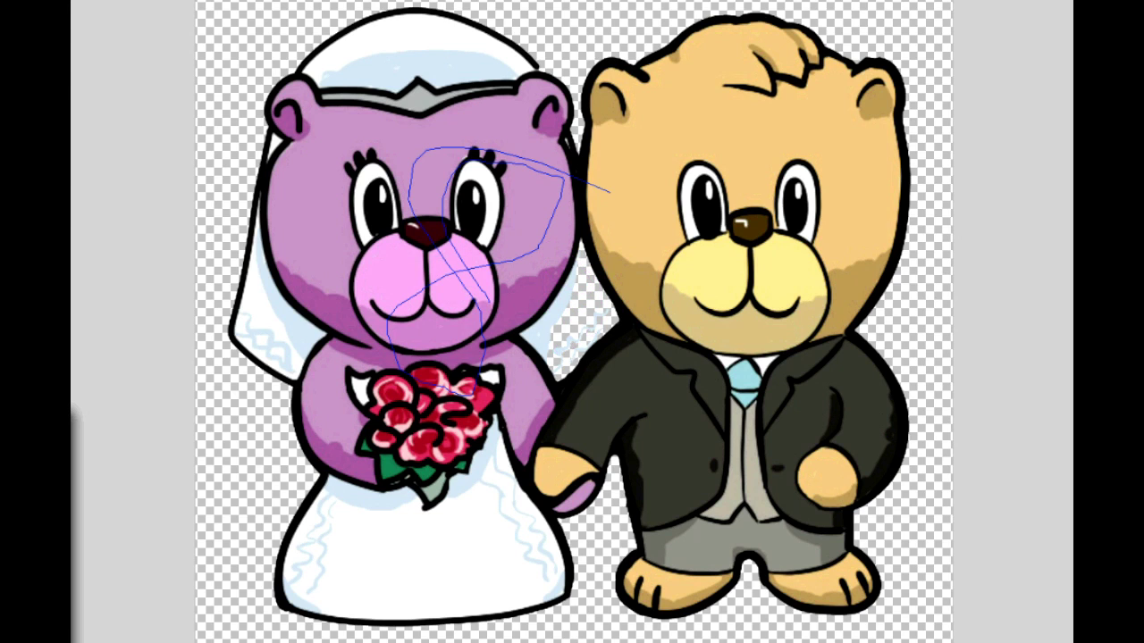
{"action": "left_click", "coordinate": [71, 1]}
{"action": "left_click", "coordinate": [81, 209]}
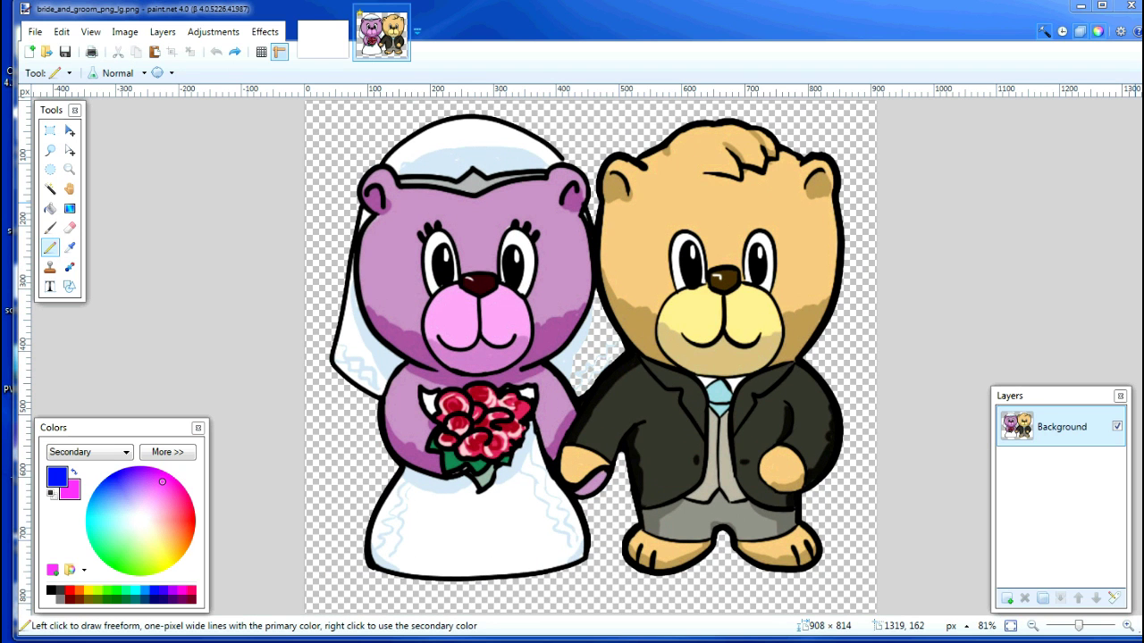
Step: Add the text "Hello" in Calibri size 48 to the blank Untitled image using the Text tool
{"action": "left_click", "coordinate": [50, 286]}
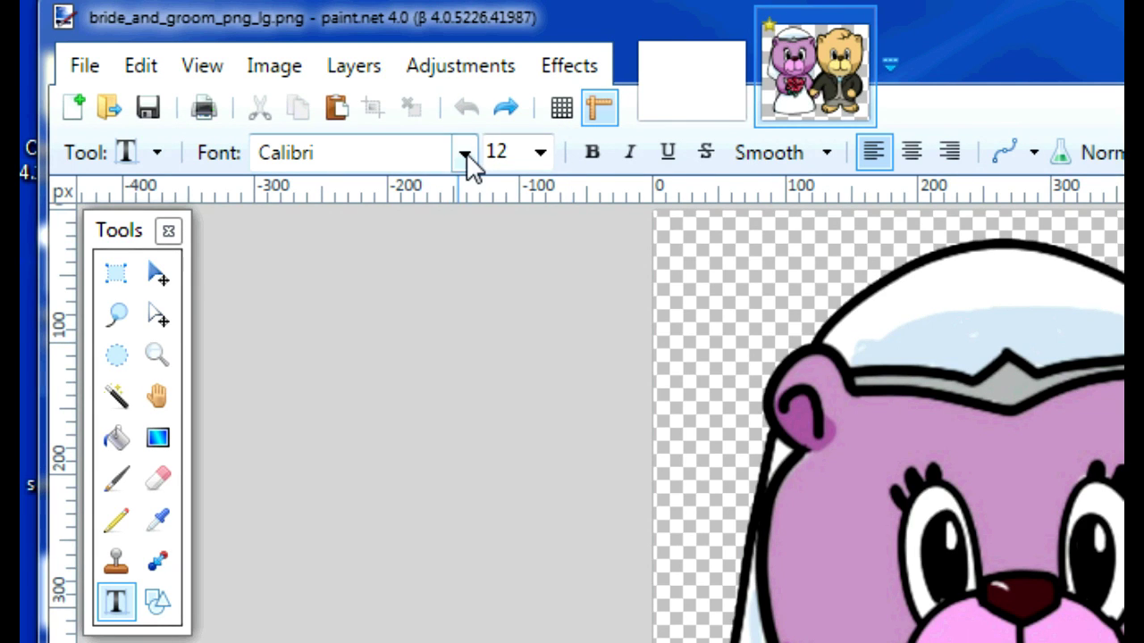
{"action": "left_click", "coordinate": [541, 154]}
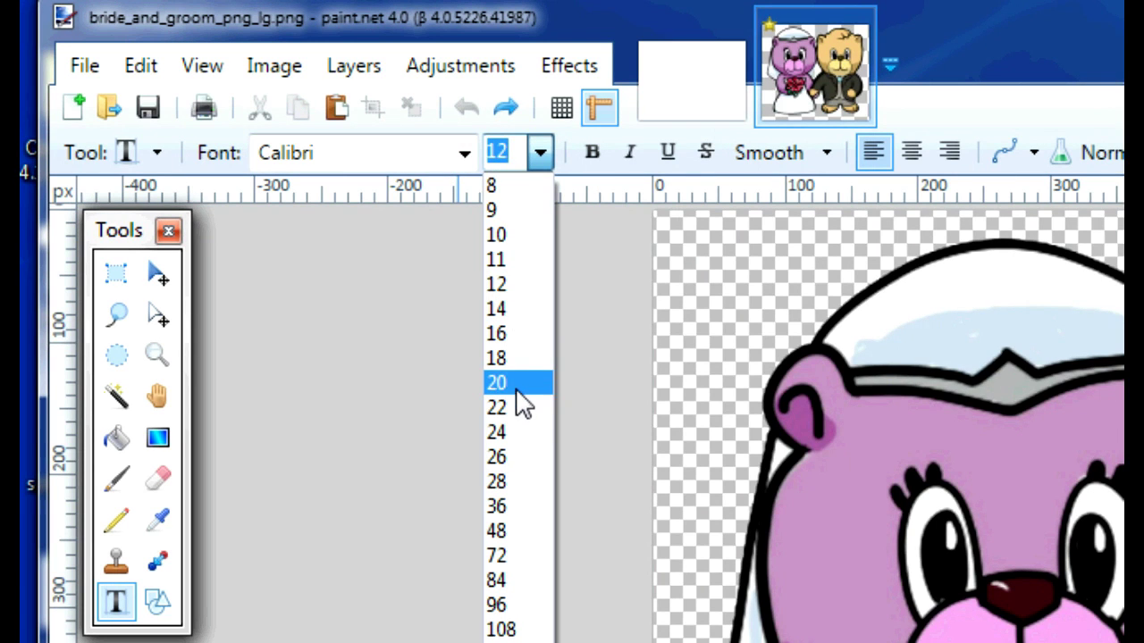
{"action": "left_click", "coordinate": [497, 531]}
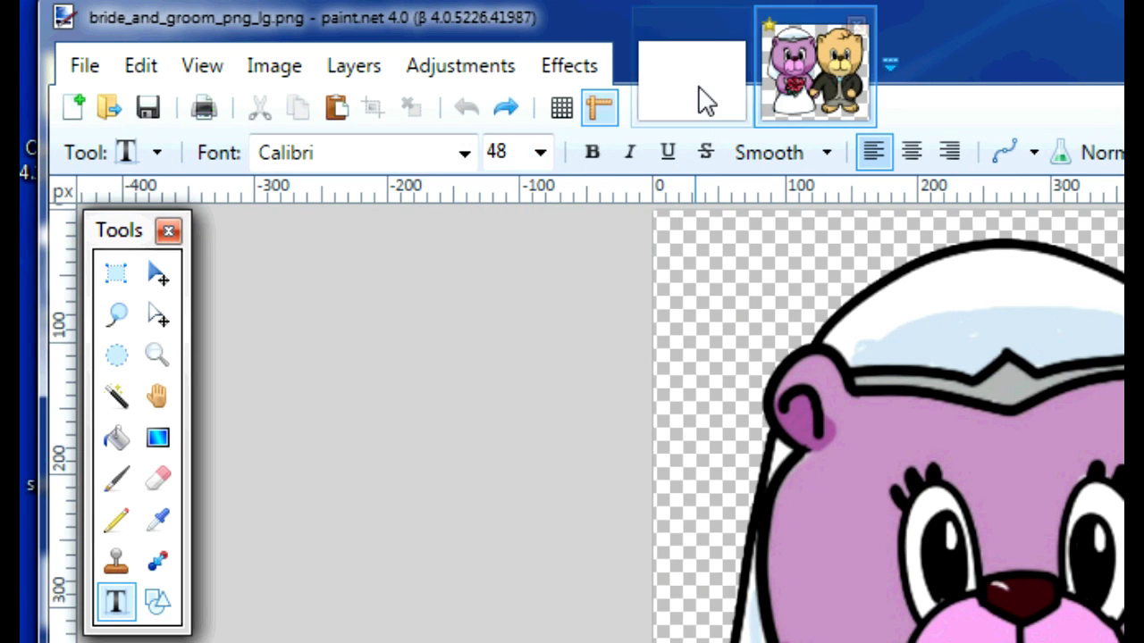
{"action": "left_click", "coordinate": [683, 94]}
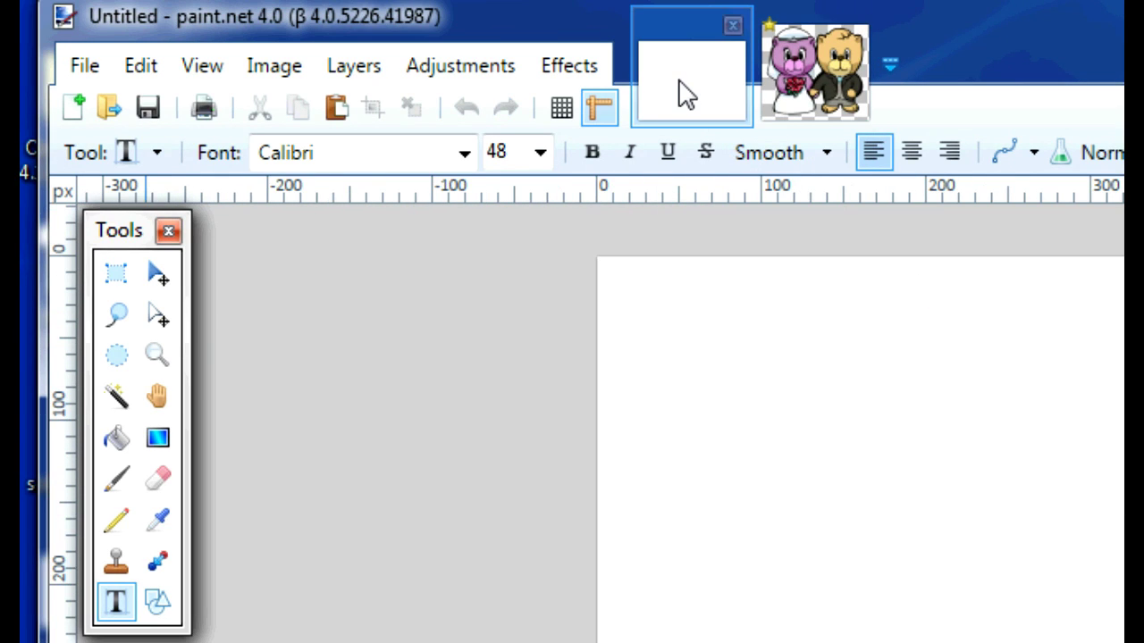
{"action": "left_click", "coordinate": [792, 503]}
{"action": "type", "text": "H"}
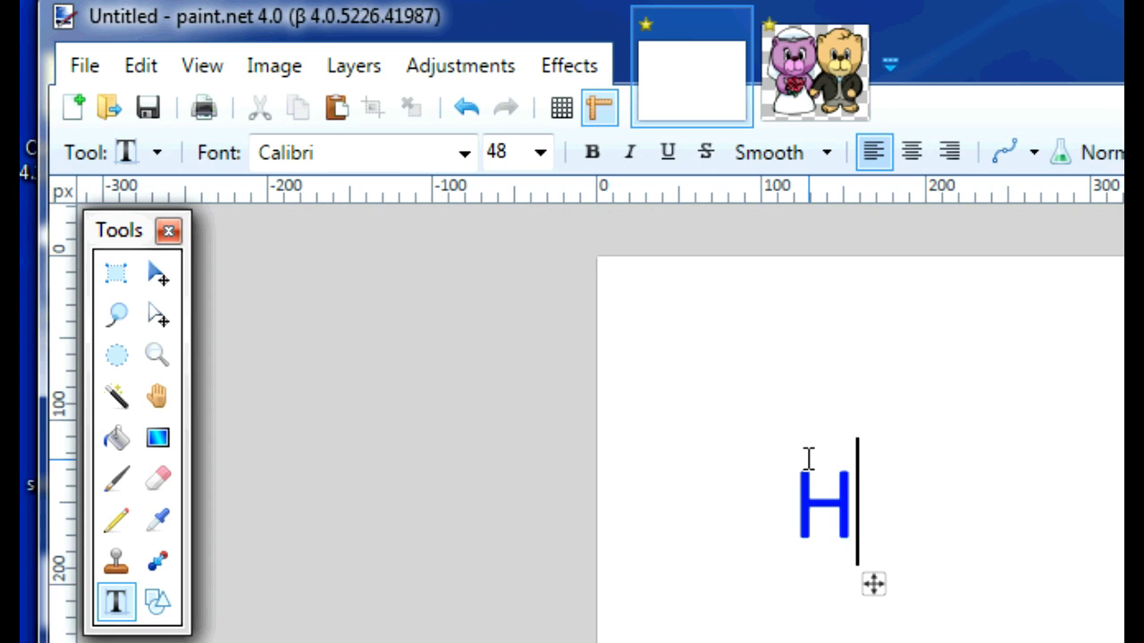
{"action": "type", "text": "ello"}
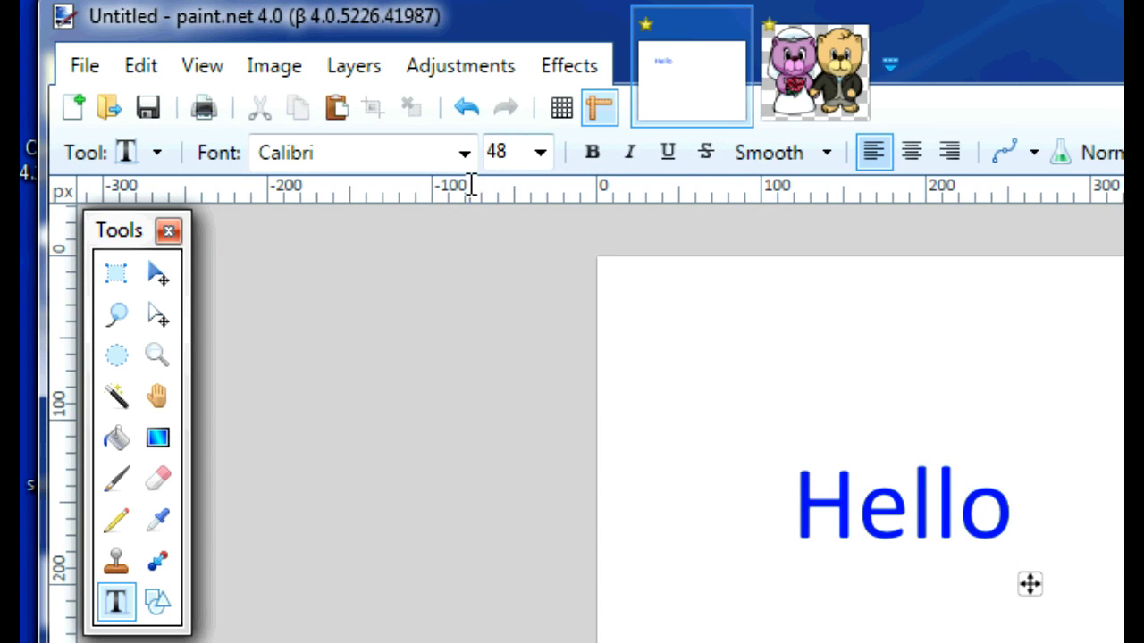
Step: Try the Corbel font on the "Hello" text, settle on Impact, and move the text towards the middle of the canvas
{"action": "left_click", "coordinate": [466, 156]}
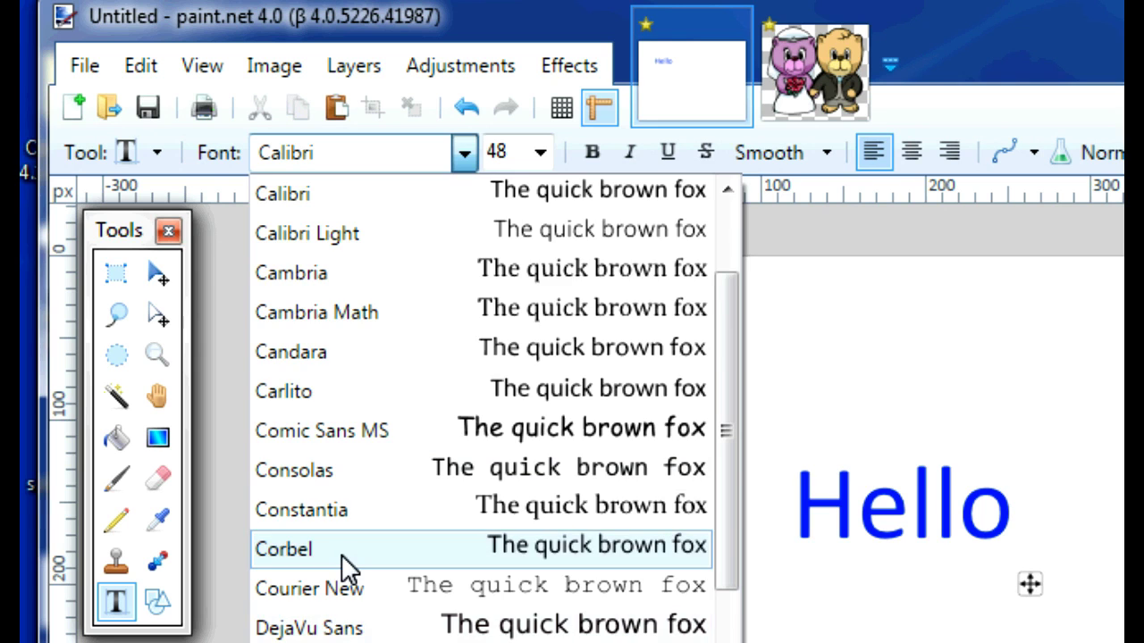
{"action": "left_click", "coordinate": [341, 554]}
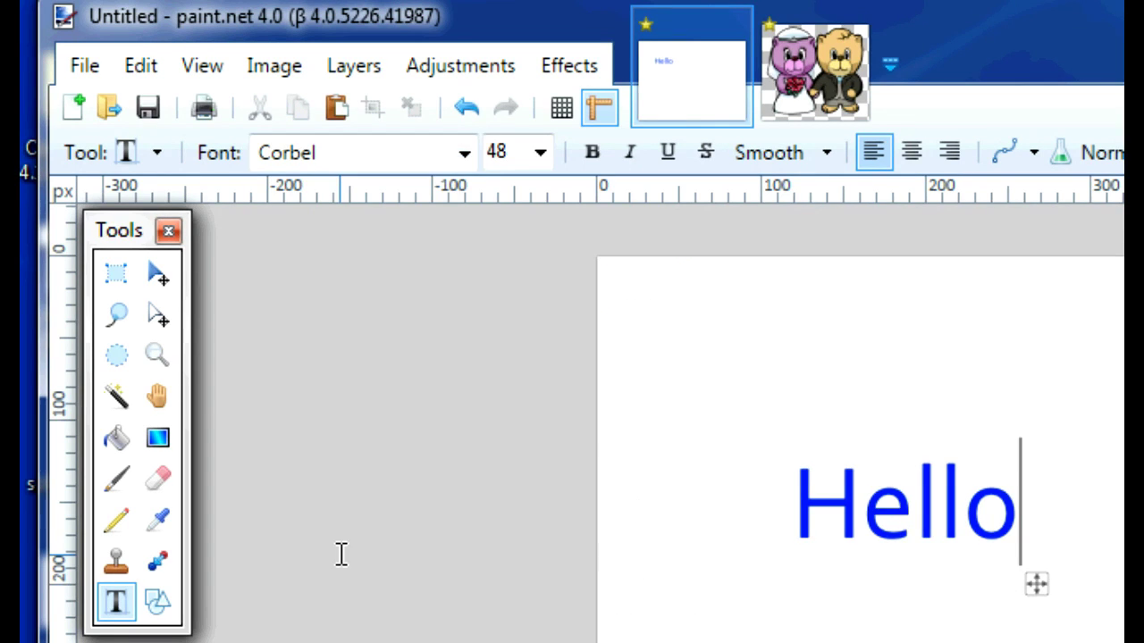
{"action": "left_click", "coordinate": [465, 155]}
{"action": "left_click", "coordinate": [447, 642]}
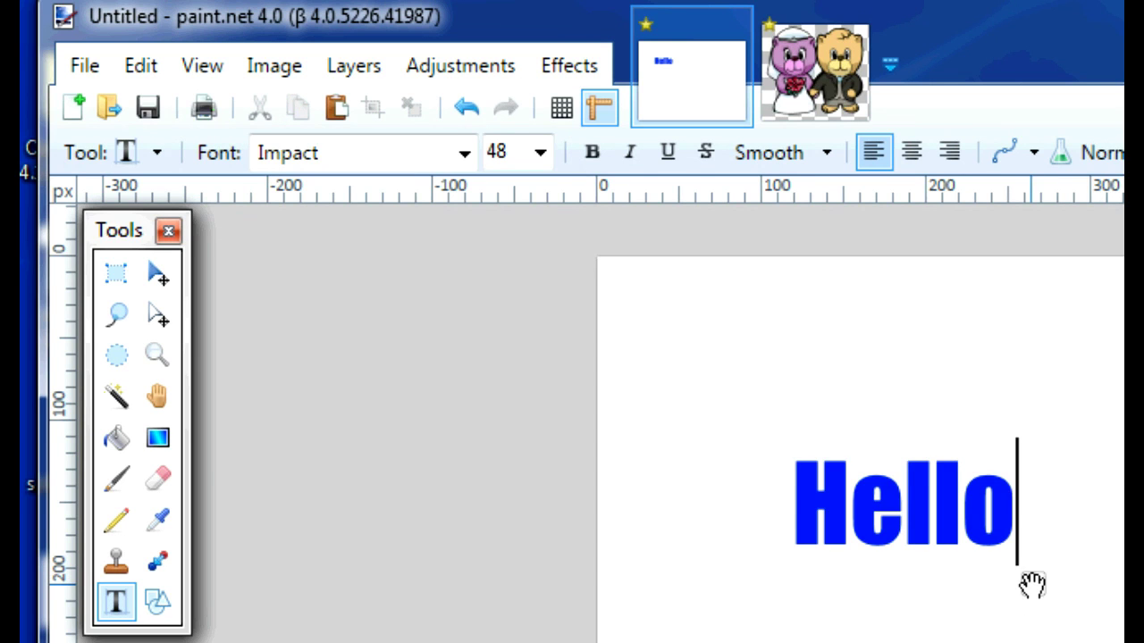
{"action": "left_click_drag", "start_coordinate": [1032, 584], "coordinate": [1123, 642]}
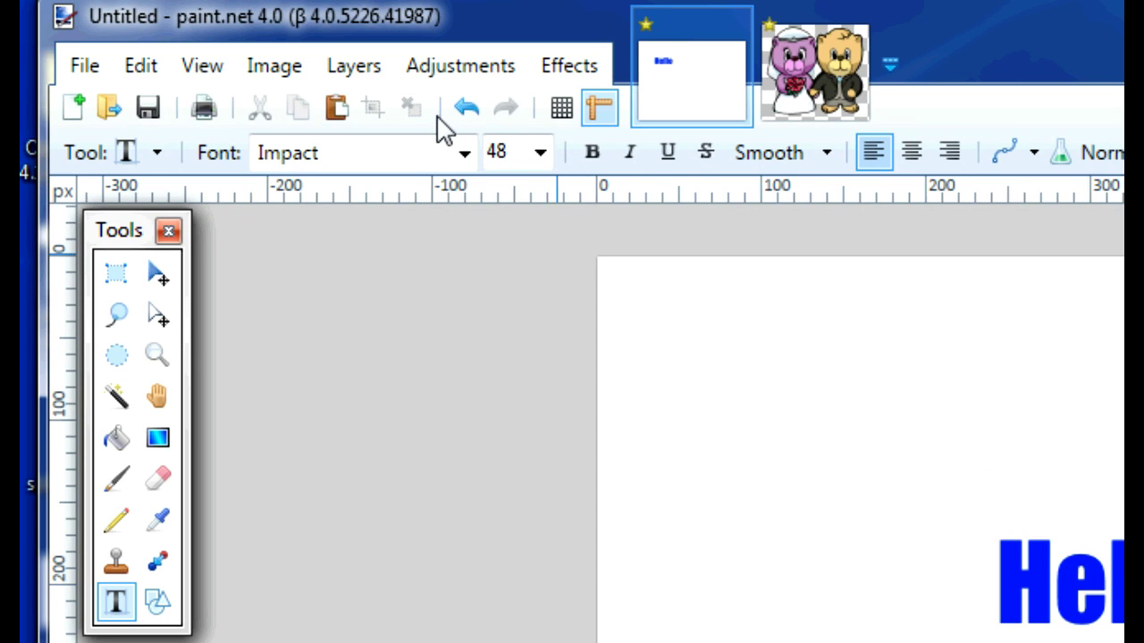
Step: Set the font size of the "Hello" text to 144
{"action": "left_click", "coordinate": [540, 154]}
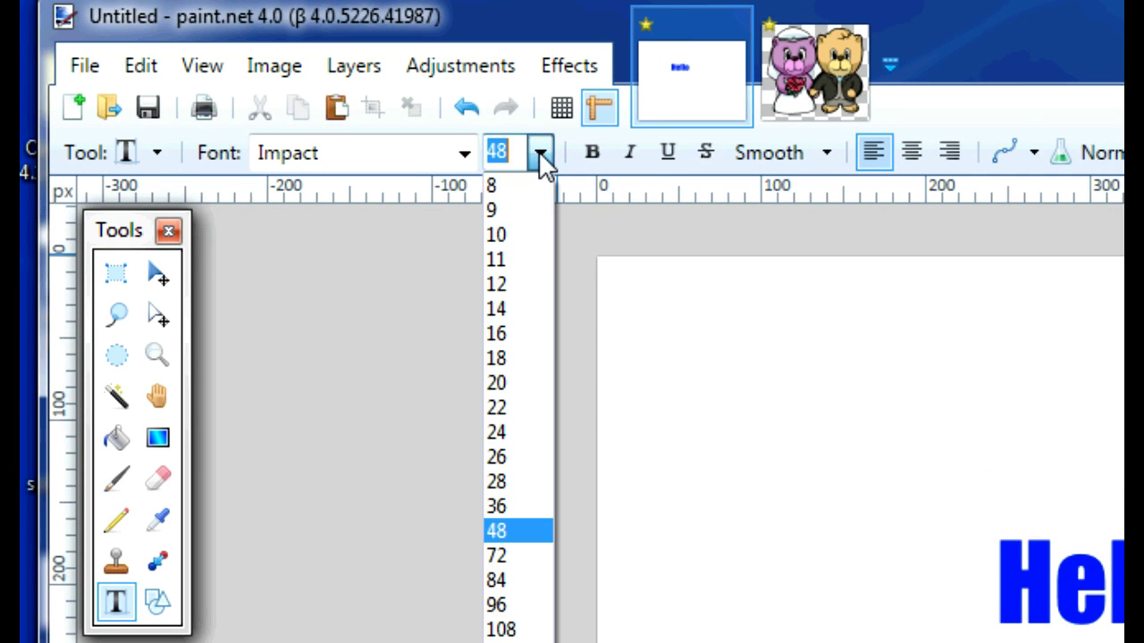
{"action": "left_click", "coordinate": [524, 533]}
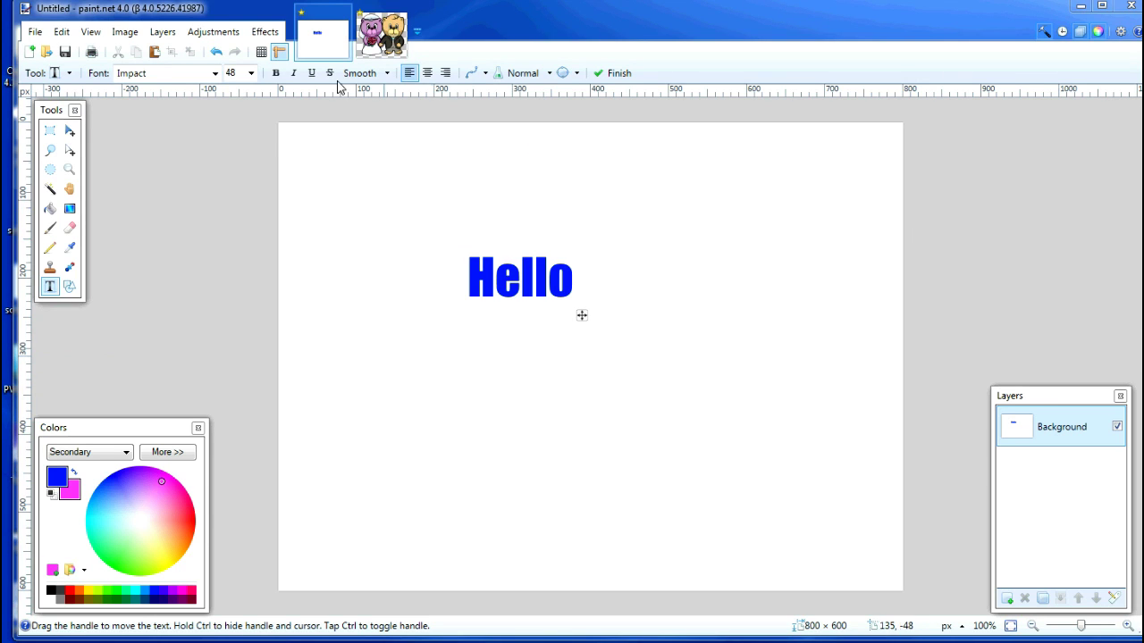
{"action": "left_click", "coordinate": [251, 72]}
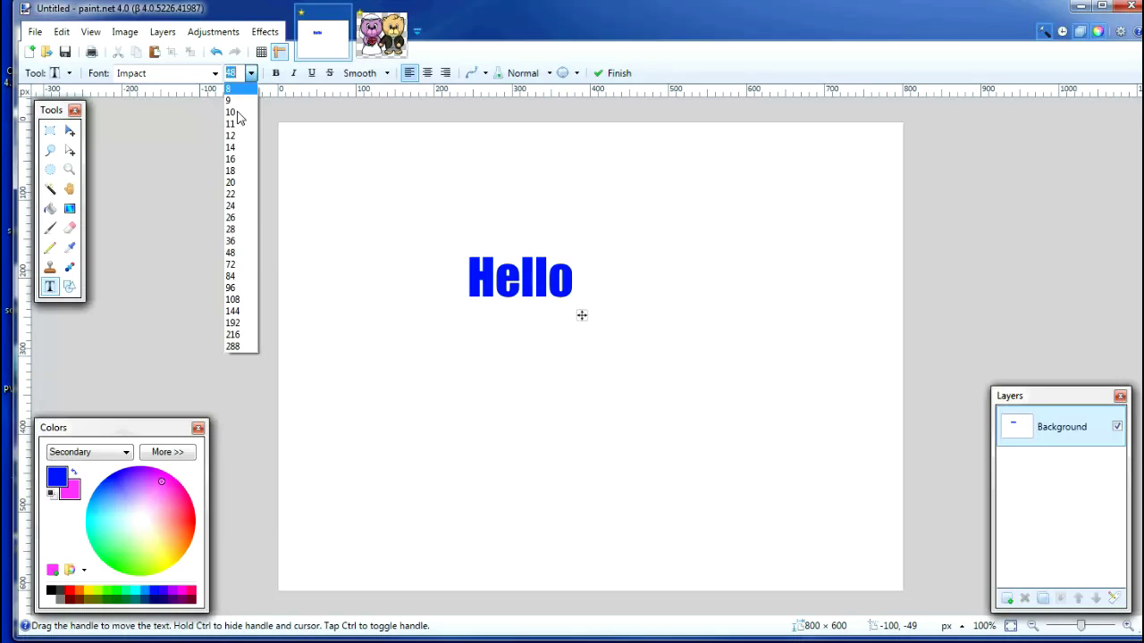
{"action": "left_click", "coordinate": [236, 312]}
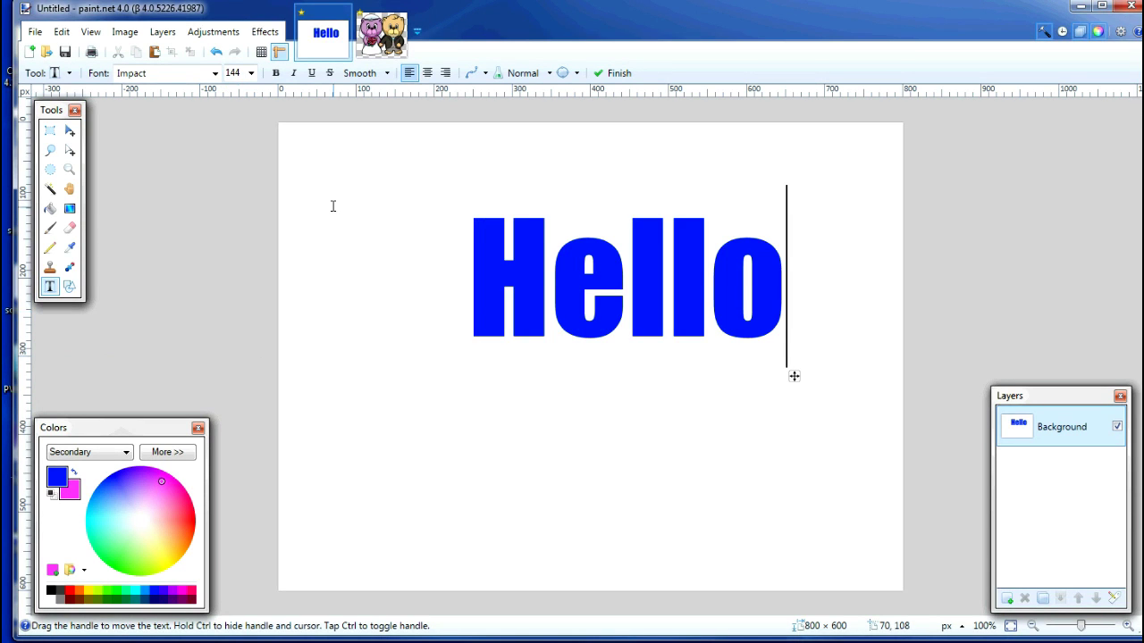
Step: Make the "Hello" text bold, italic and underlined, and undo the text entry
{"action": "left_click", "coordinate": [275, 74]}
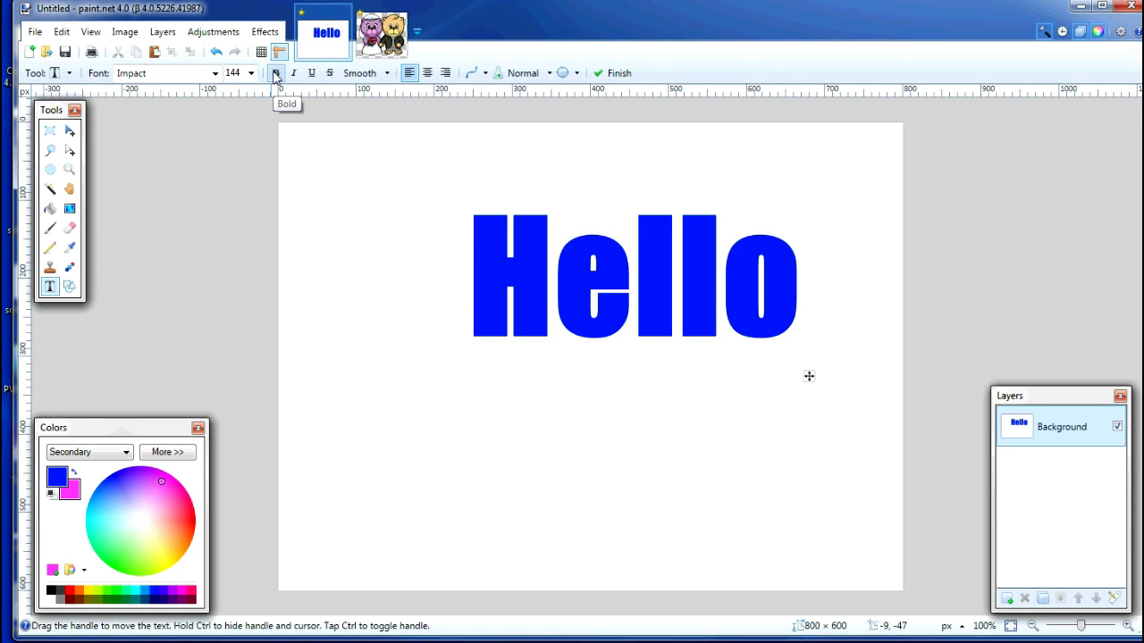
{"action": "left_click", "coordinate": [293, 73]}
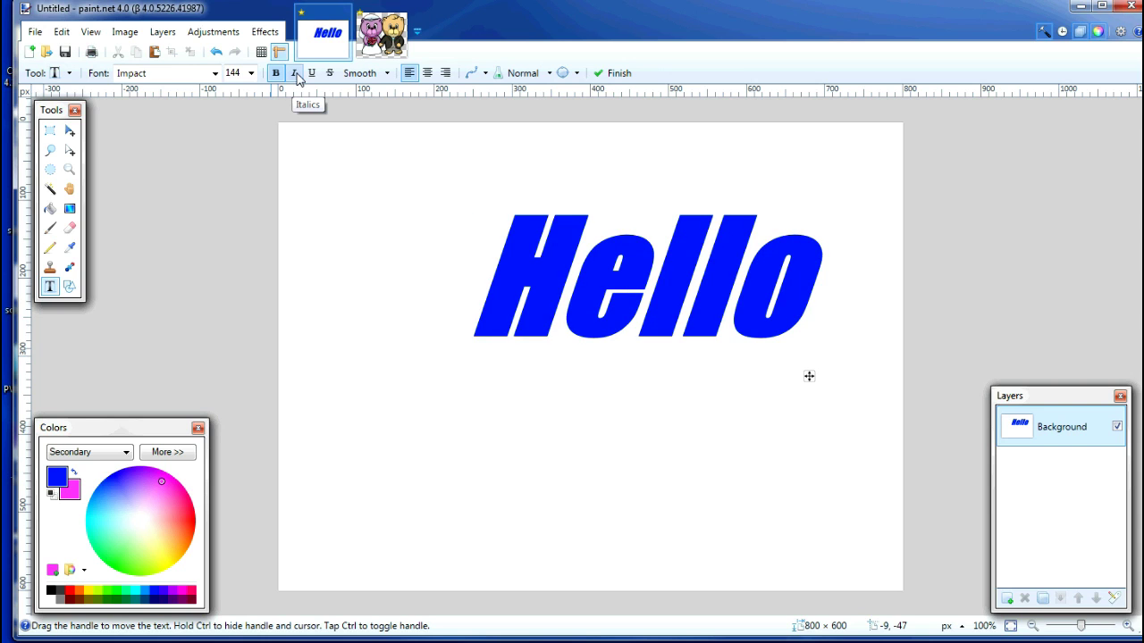
{"action": "left_click", "coordinate": [310, 73]}
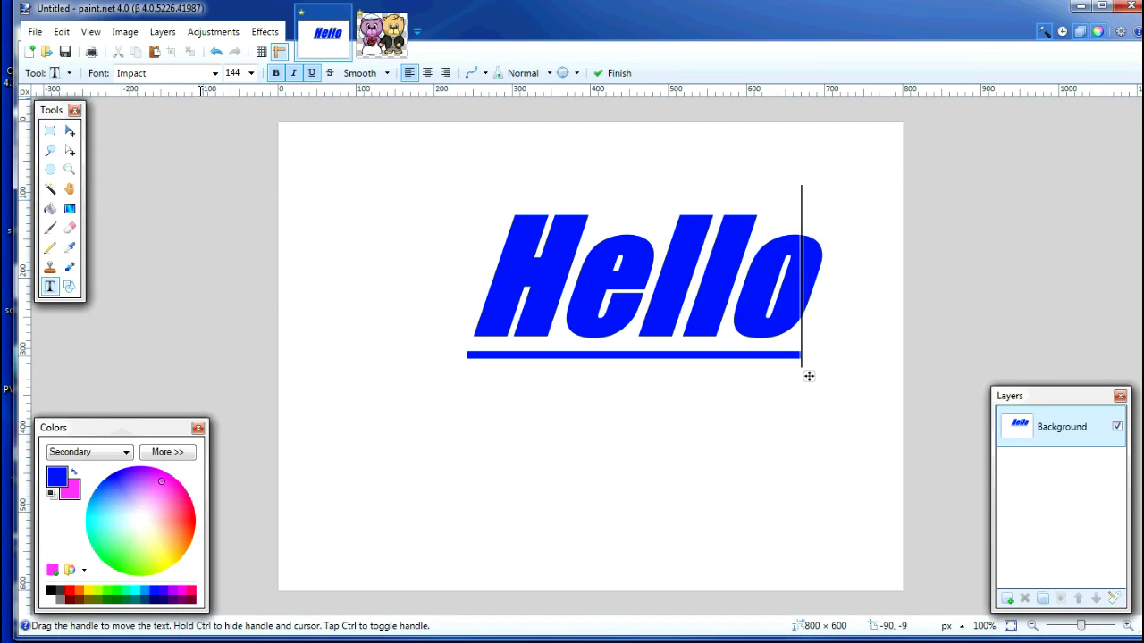
{"action": "key", "text": "ctrl+z"}
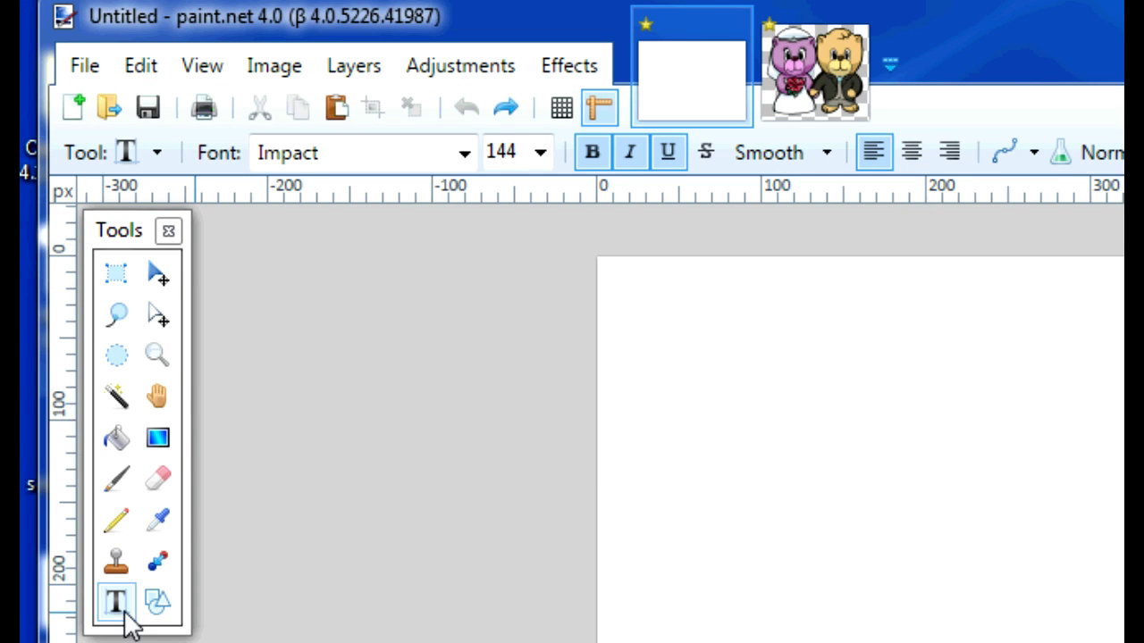
Step: Draw a magenta-filled gear with a blue outline, brush width 20, in the middle of the blank canvas with the Shapes tool
{"action": "left_click", "coordinate": [159, 608]}
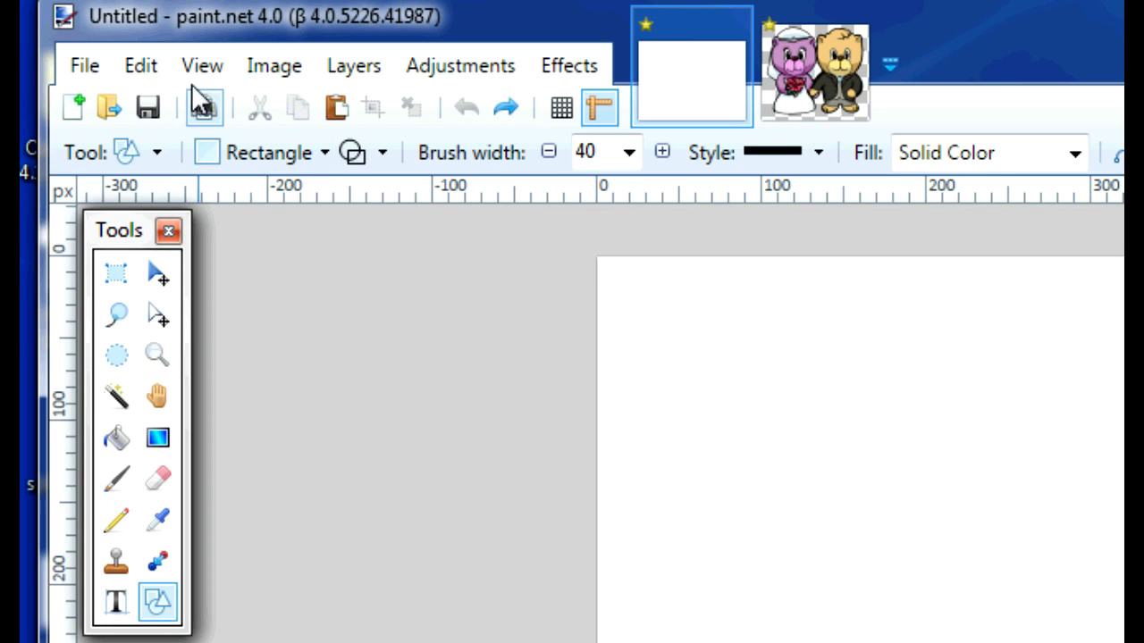
{"action": "left_click", "coordinate": [326, 154]}
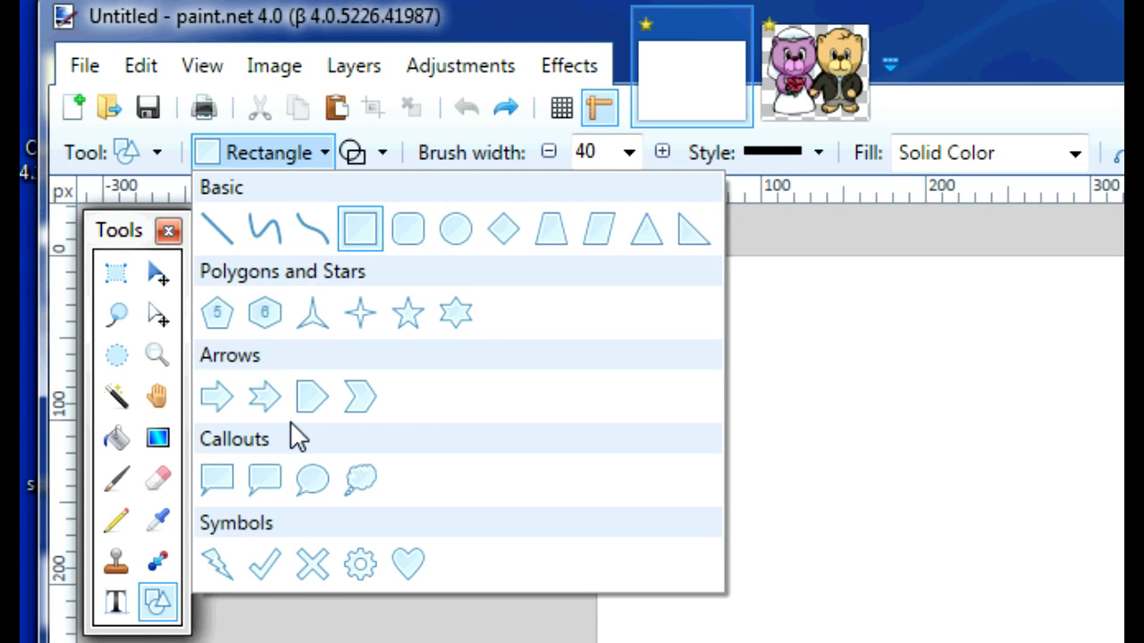
{"action": "left_click", "coordinate": [365, 561]}
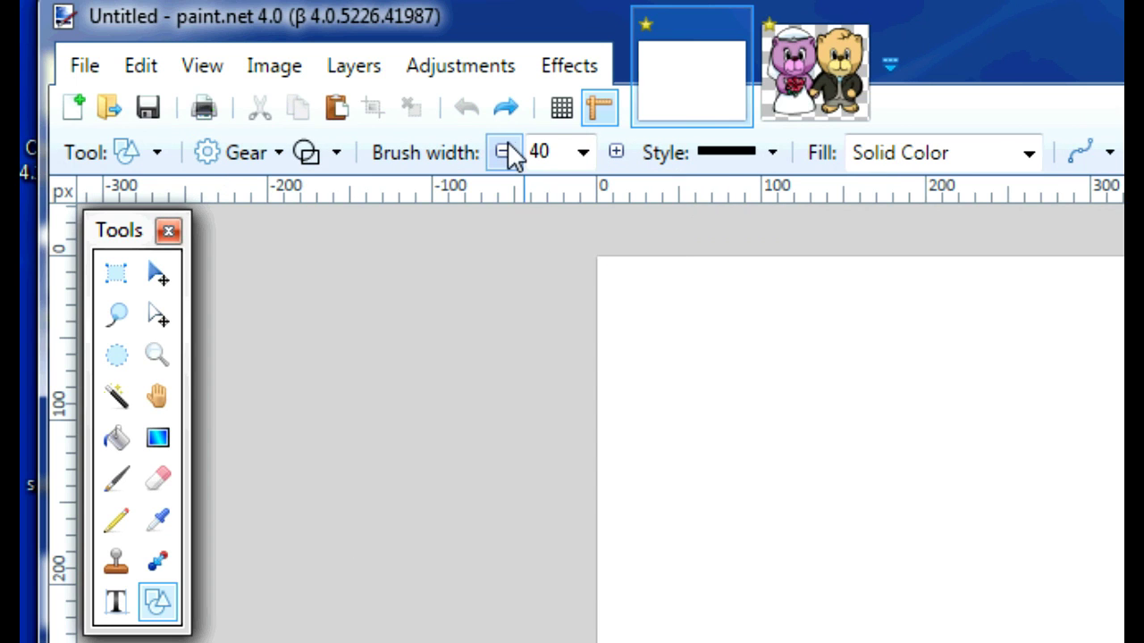
{"action": "left_click", "coordinate": [581, 156]}
{"action": "left_click_drag", "start_coordinate": [618, 510], "coordinate": [616, 338]}
{"action": "left_click", "coordinate": [565, 404]}
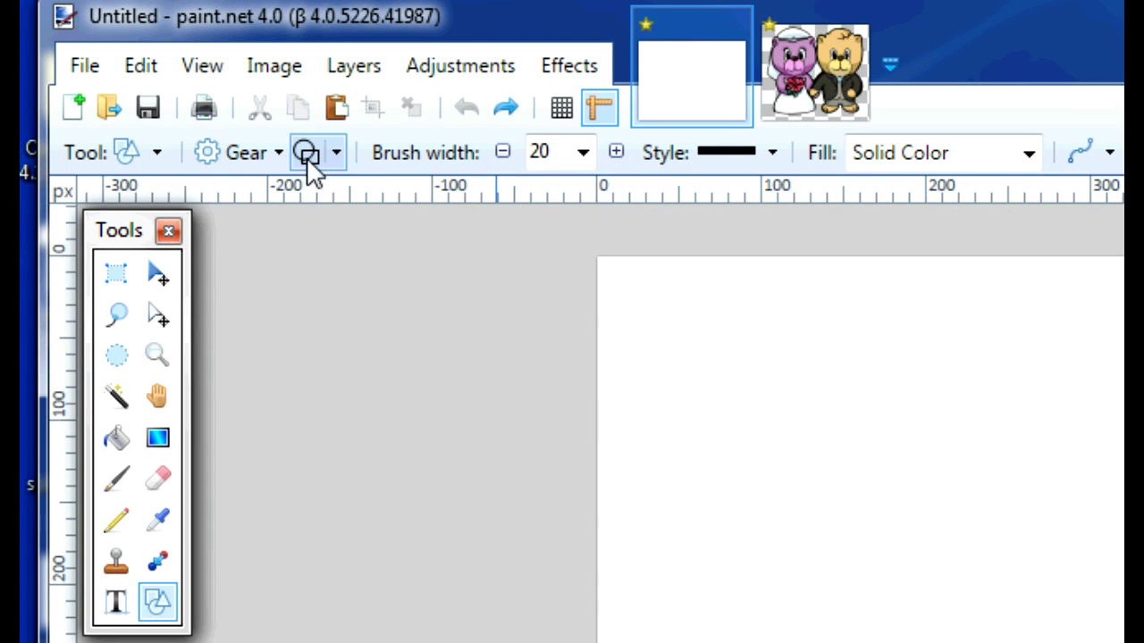
{"action": "left_click", "coordinate": [338, 148]}
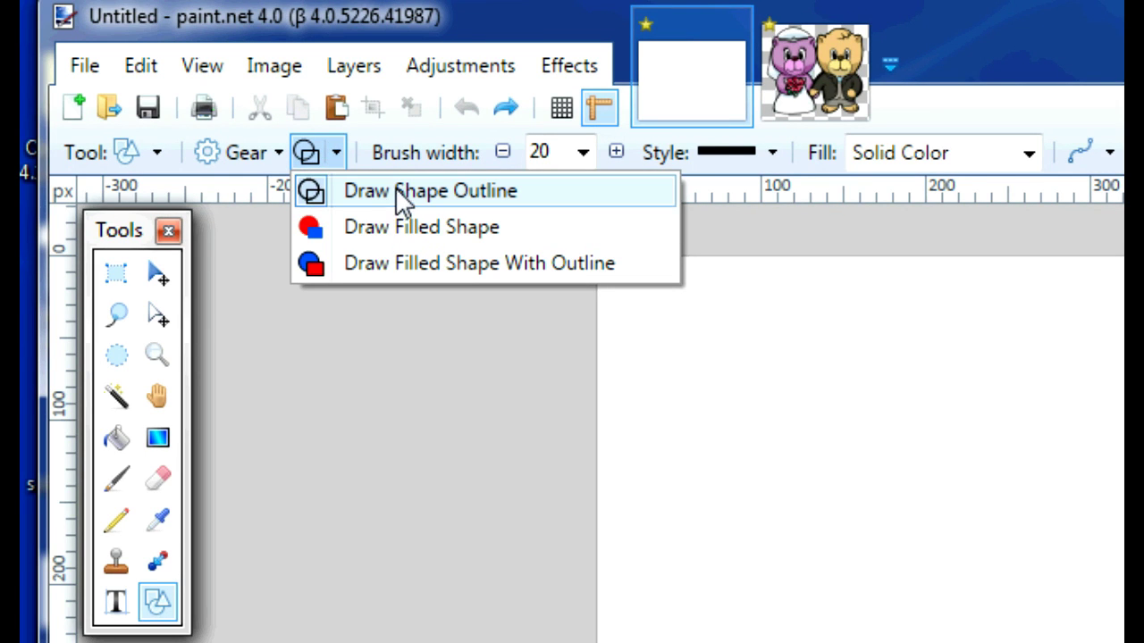
{"action": "left_click", "coordinate": [410, 265]}
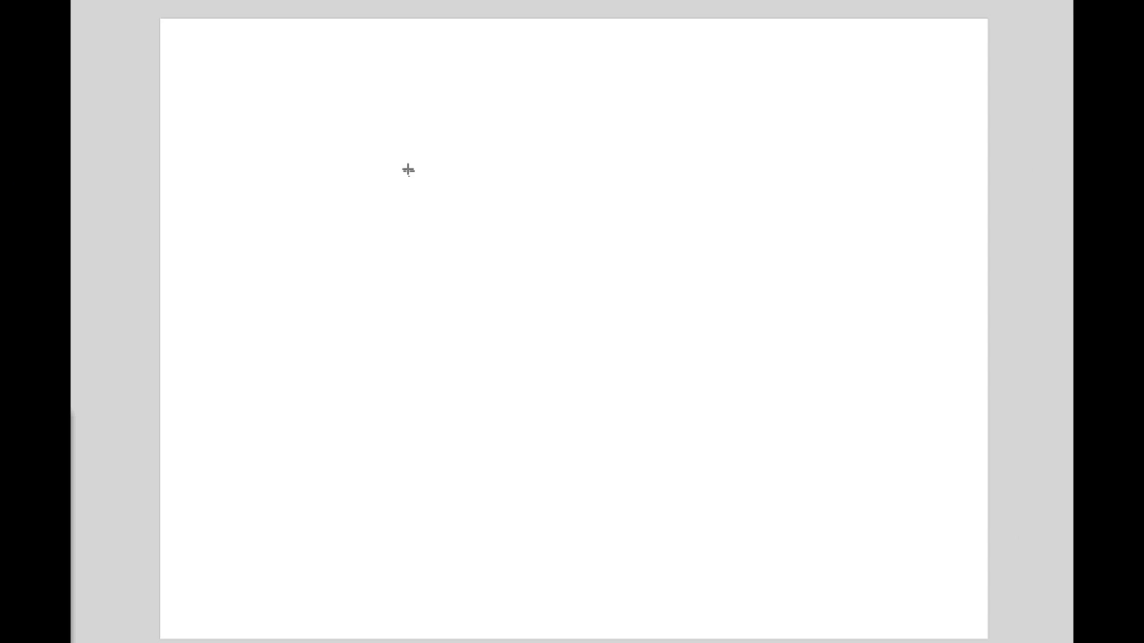
{"action": "left_click_drag", "start_coordinate": [371, 132], "coordinate": [758, 489]}
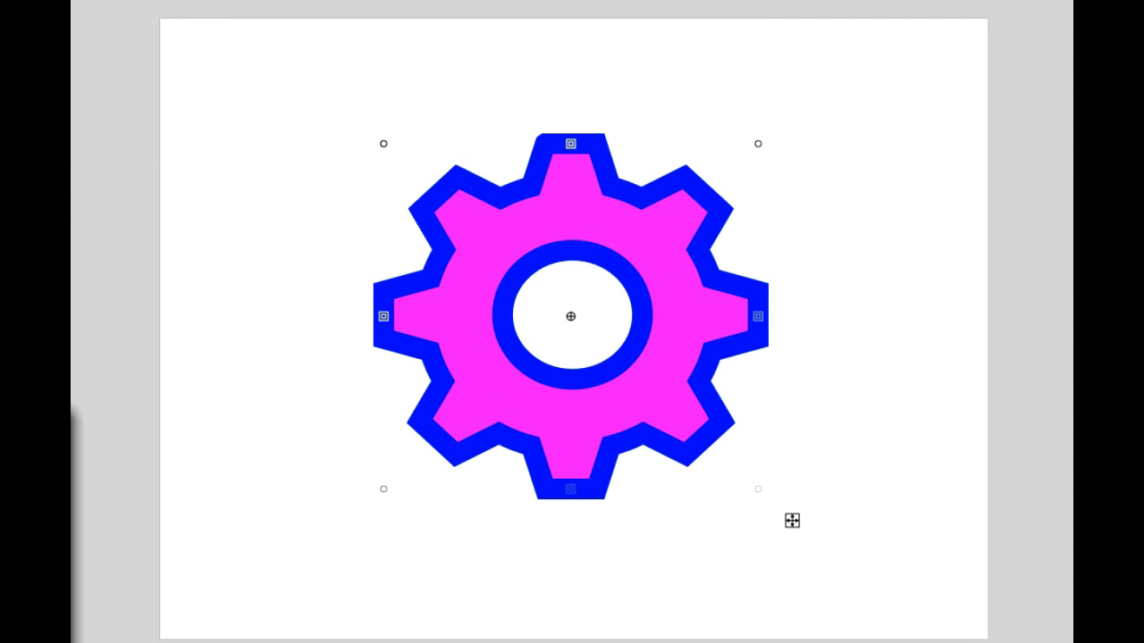
Step: Reduce the gear's brush width to 10 and enlarge the gear to about 405 × 366 pixels
{"action": "left_click", "coordinate": [139, 2]}
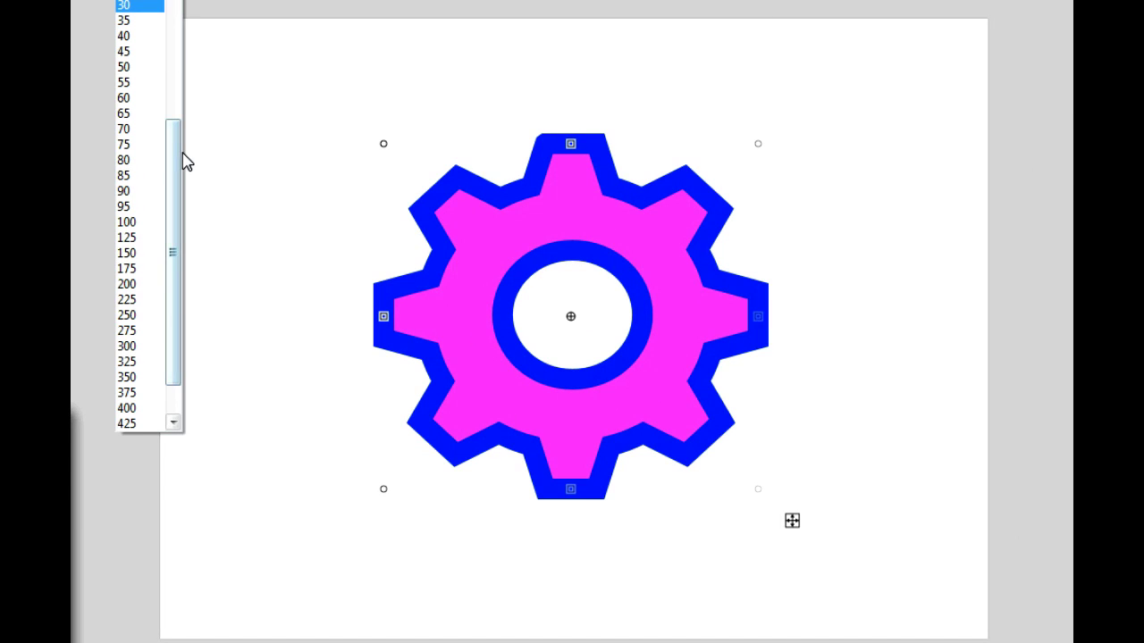
{"action": "left_click_drag", "start_coordinate": [179, 164], "coordinate": [173, 110]}
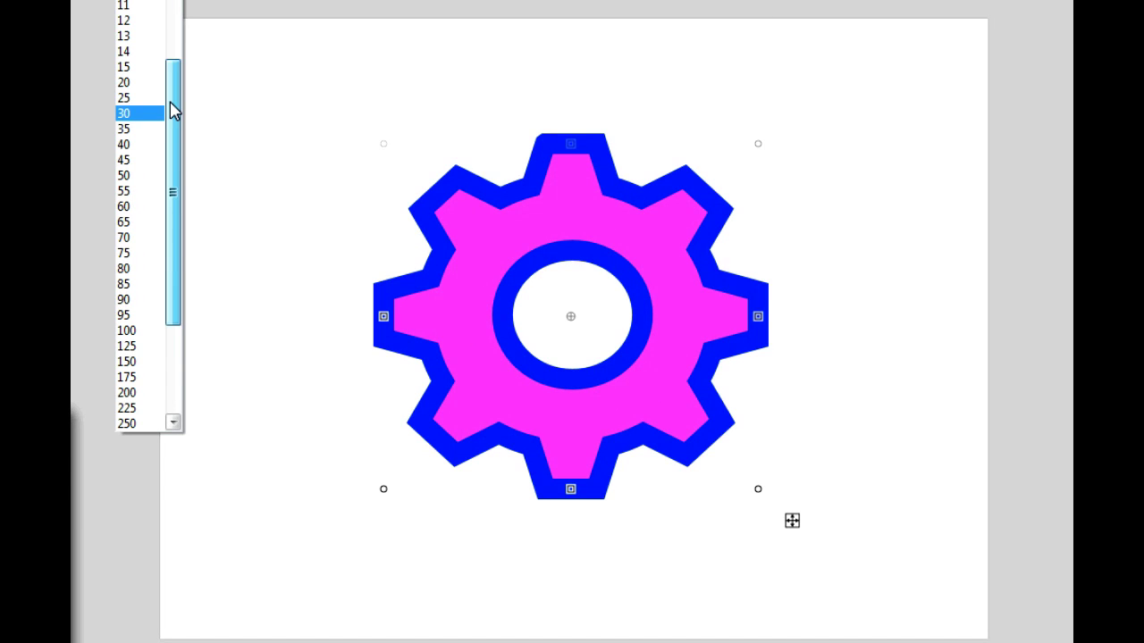
{"action": "left_click", "coordinate": [136, 6]}
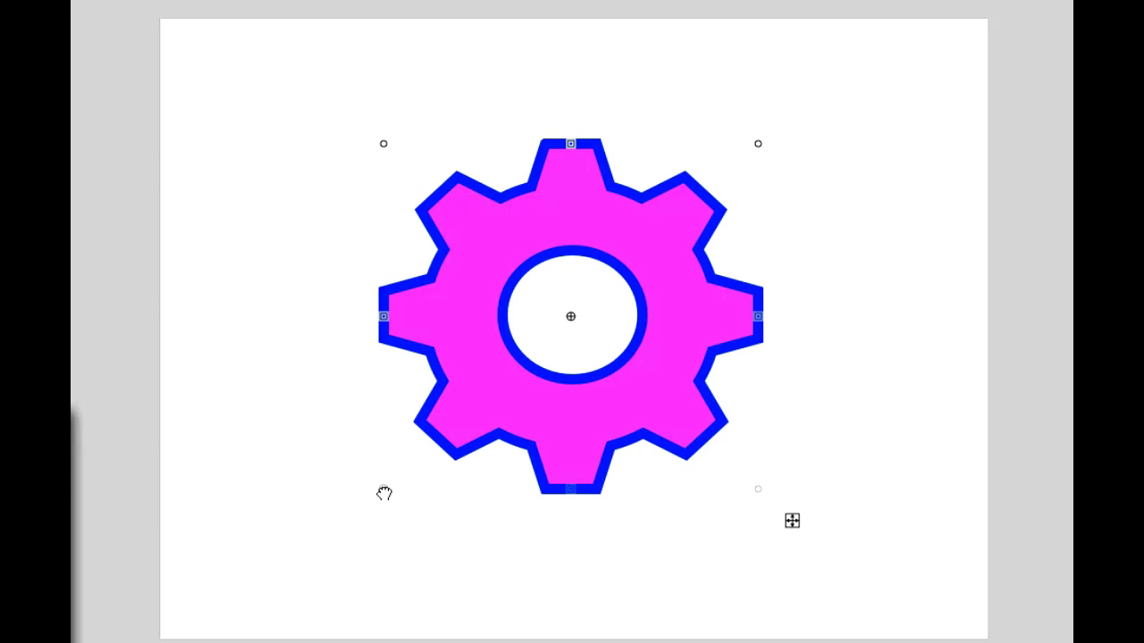
{"action": "left_click_drag", "start_coordinate": [383, 492], "coordinate": [339, 523]}
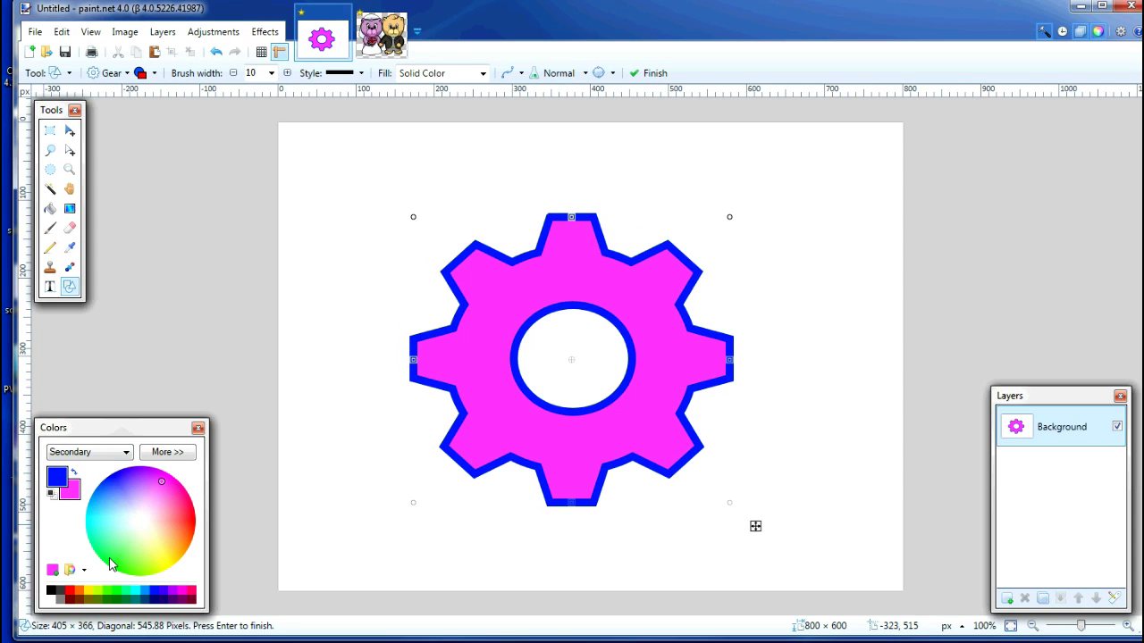
Step: Recolour the gear with a bright green secondary colour for the fill and a black primary colour for the outline
{"action": "left_click", "coordinate": [109, 557]}
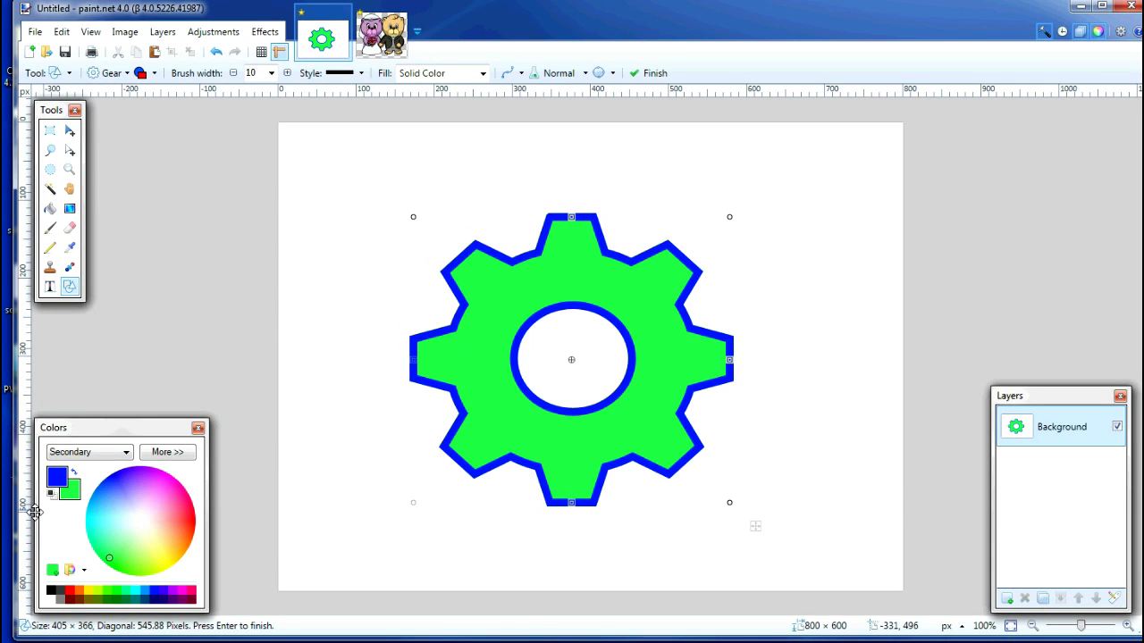
{"action": "left_click", "coordinate": [61, 481]}
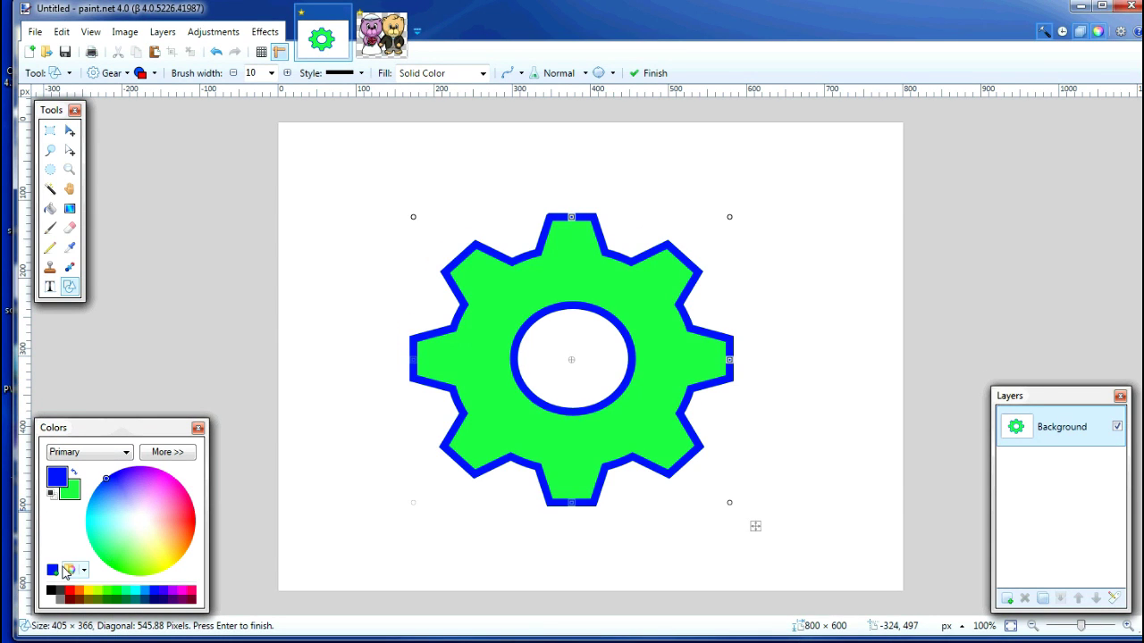
{"action": "left_click", "coordinate": [51, 592]}
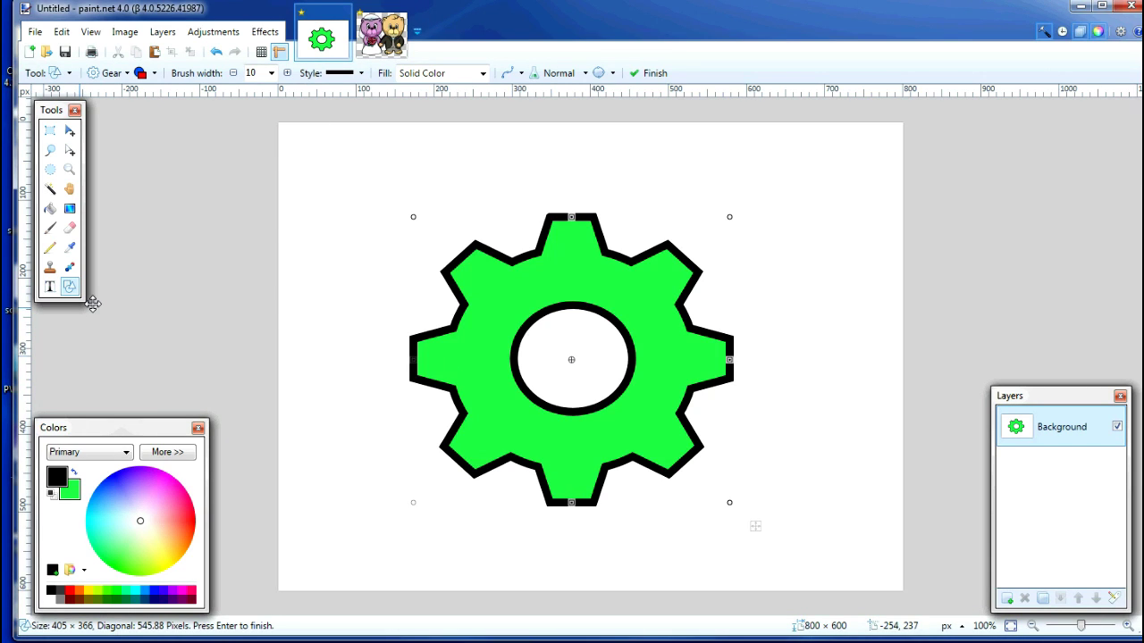
Step: Give the gear a Dotted outline style and a Percent 70 pattern fill
{"action": "left_click", "coordinate": [361, 73]}
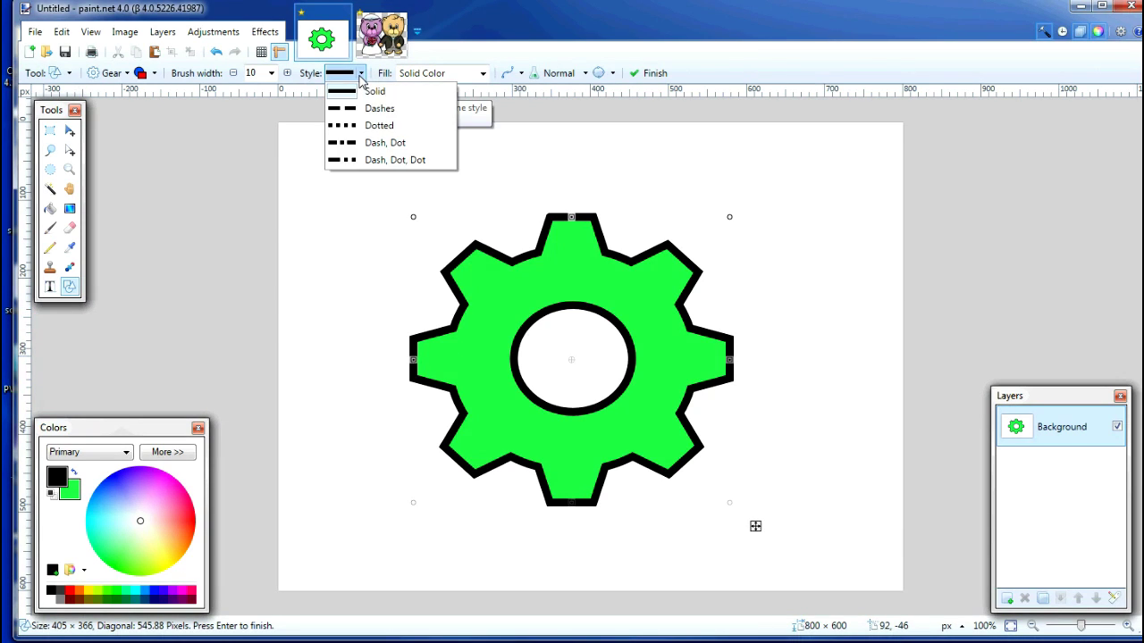
{"action": "left_click", "coordinate": [382, 128]}
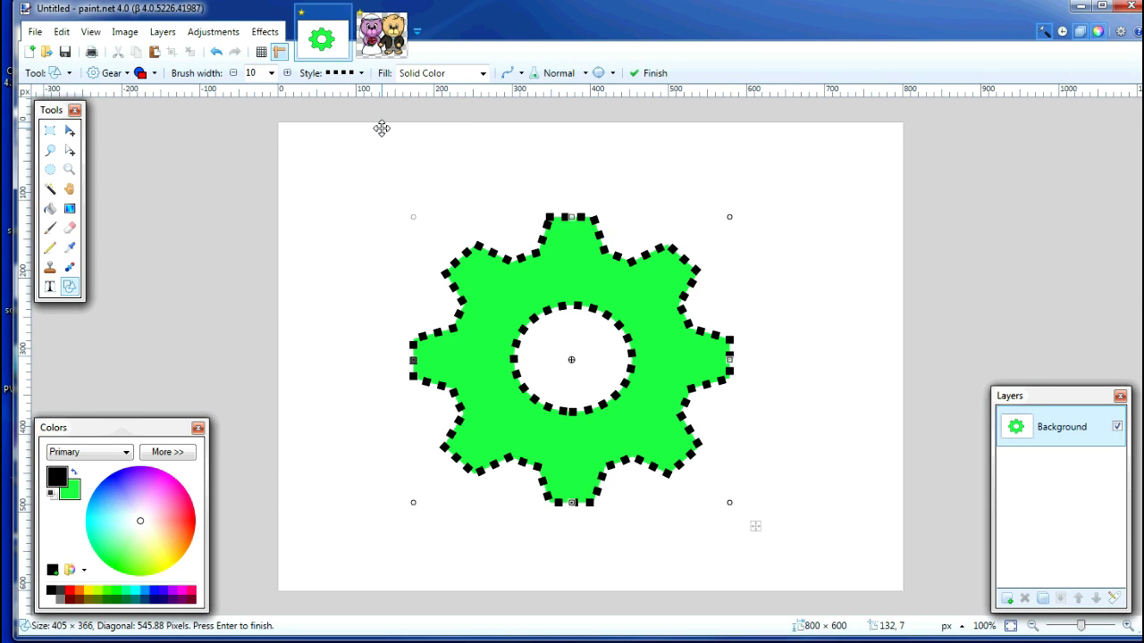
{"action": "left_click", "coordinate": [483, 73]}
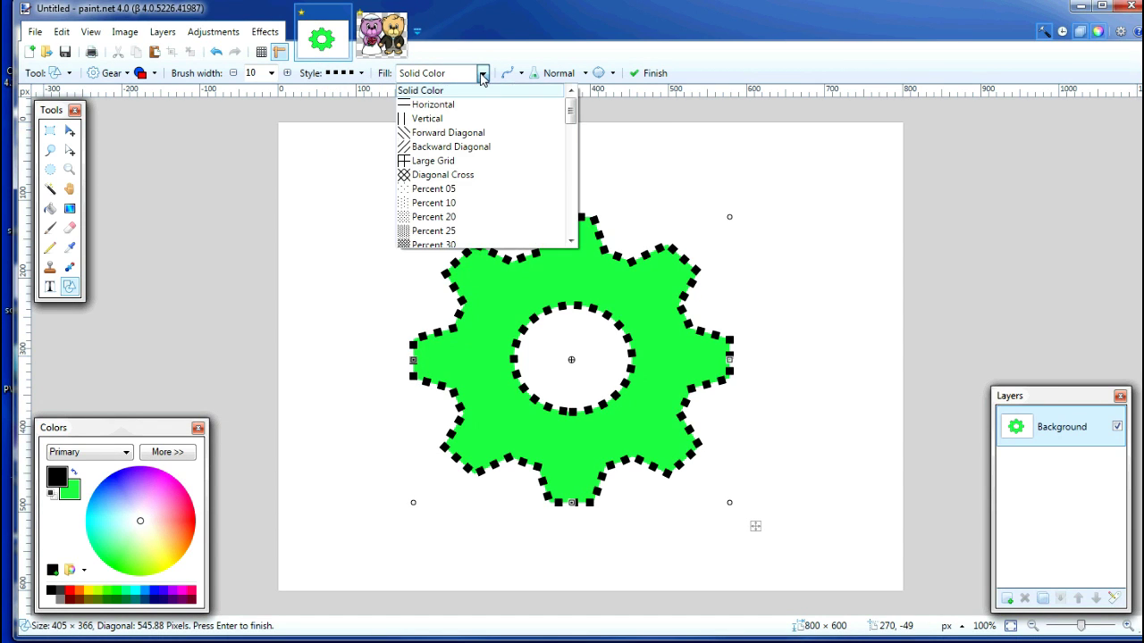
{"action": "scroll", "coordinate": [447, 228], "scroll_direction": "down", "scroll_amount": 5}
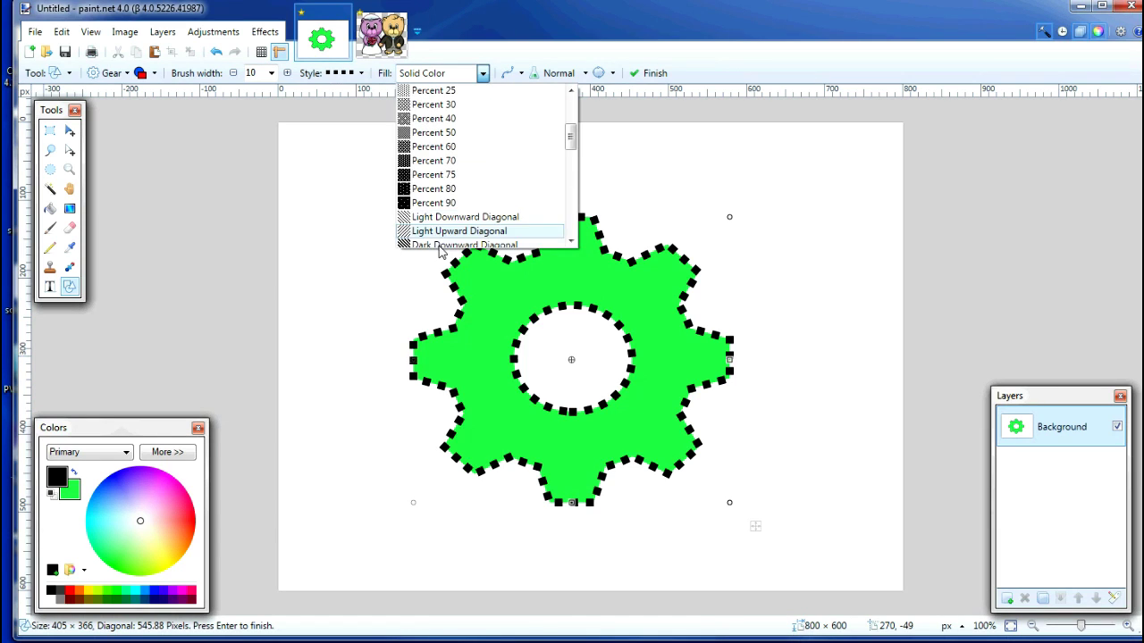
{"action": "left_click", "coordinate": [434, 90]}
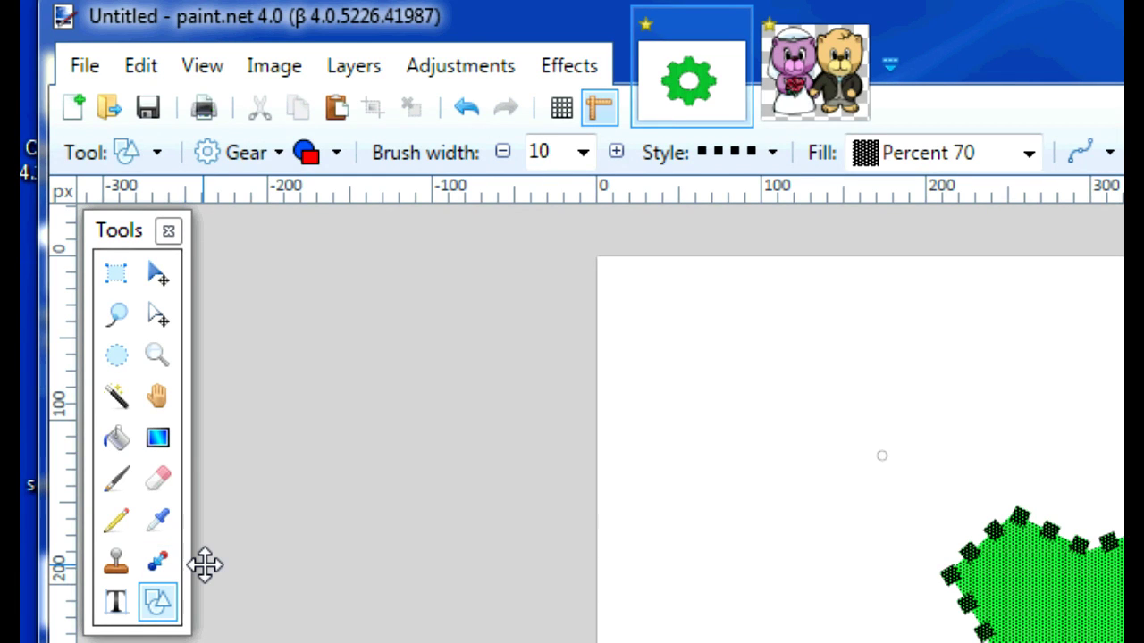
Step: In the bride and groom image, pick the bride bear's light purple face as primary colour and its darker purple shading as secondary
{"action": "left_click", "coordinate": [159, 525]}
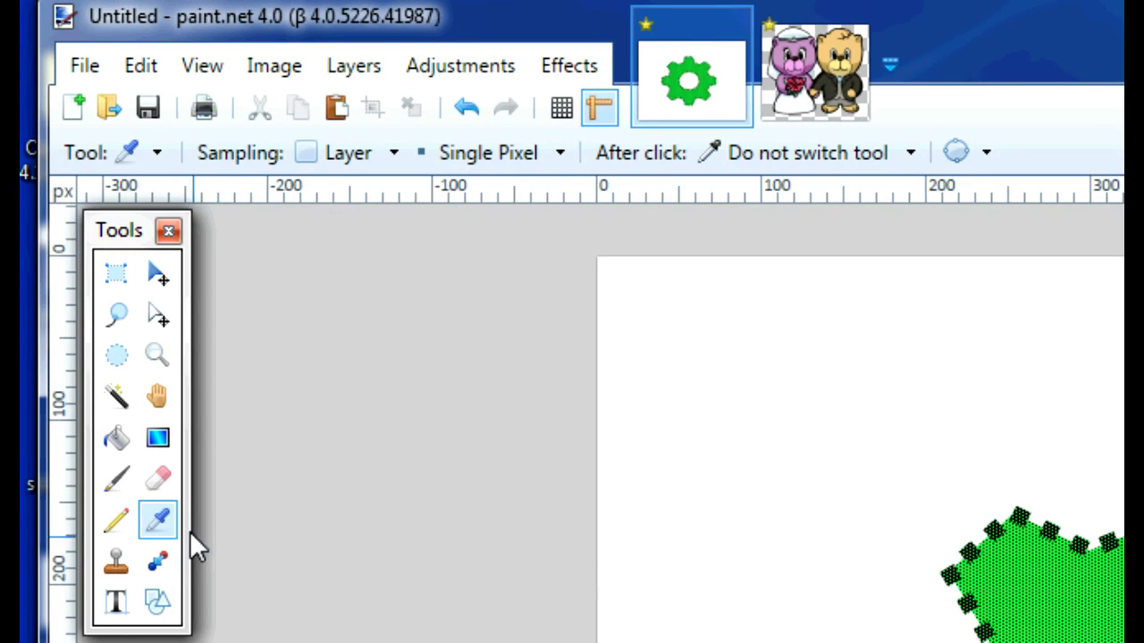
{"action": "left_click", "coordinate": [832, 82]}
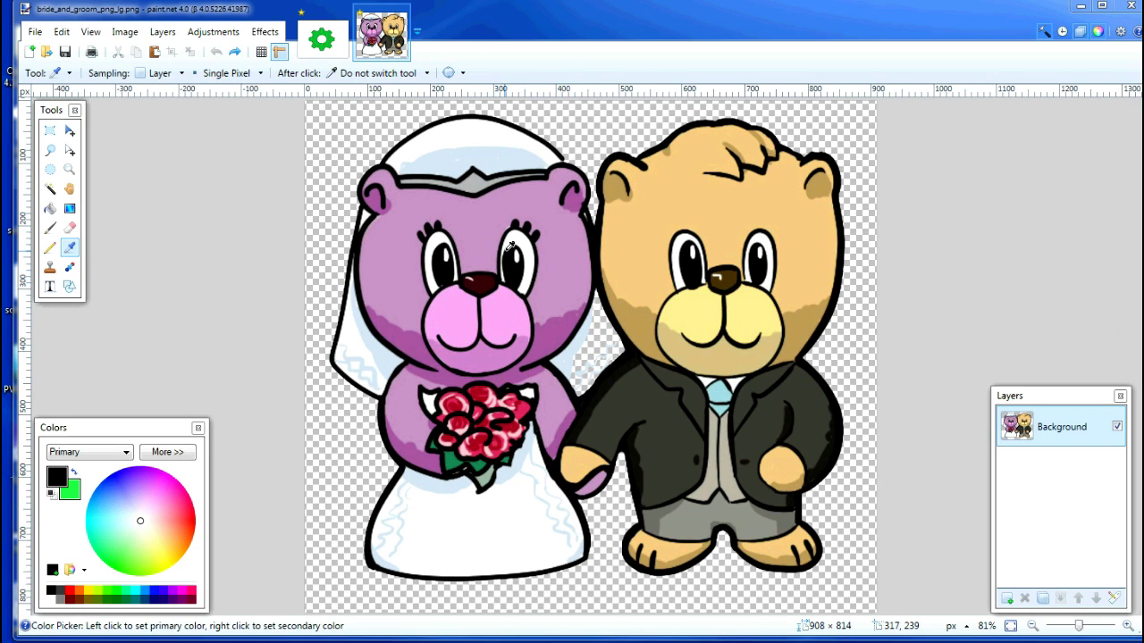
{"action": "left_click", "coordinate": [563, 262]}
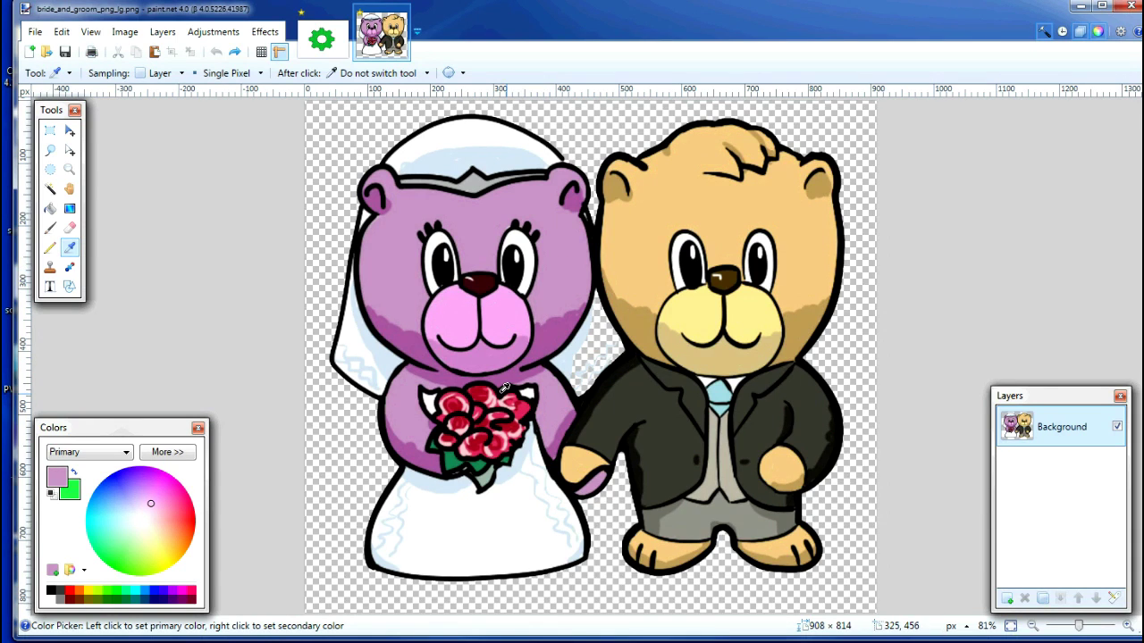
{"action": "right_click", "coordinate": [554, 333]}
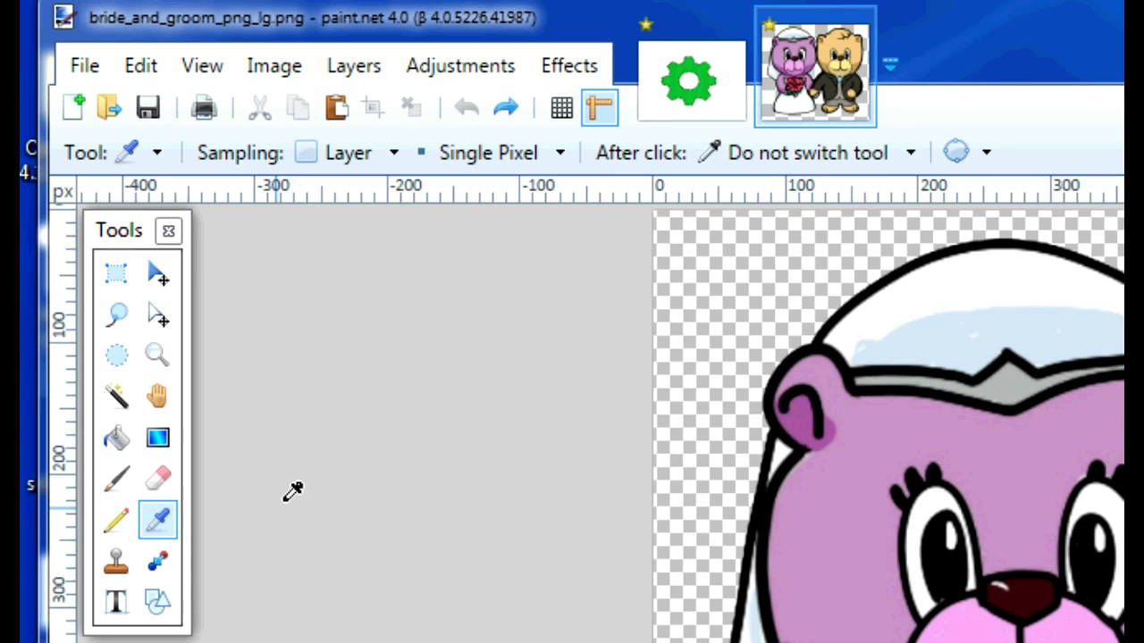
Step: Fill the groom bear's face with the light purple primary colour using the Paint Bucket, with the fill style set to Solid Color
{"action": "left_click", "coordinate": [116, 442]}
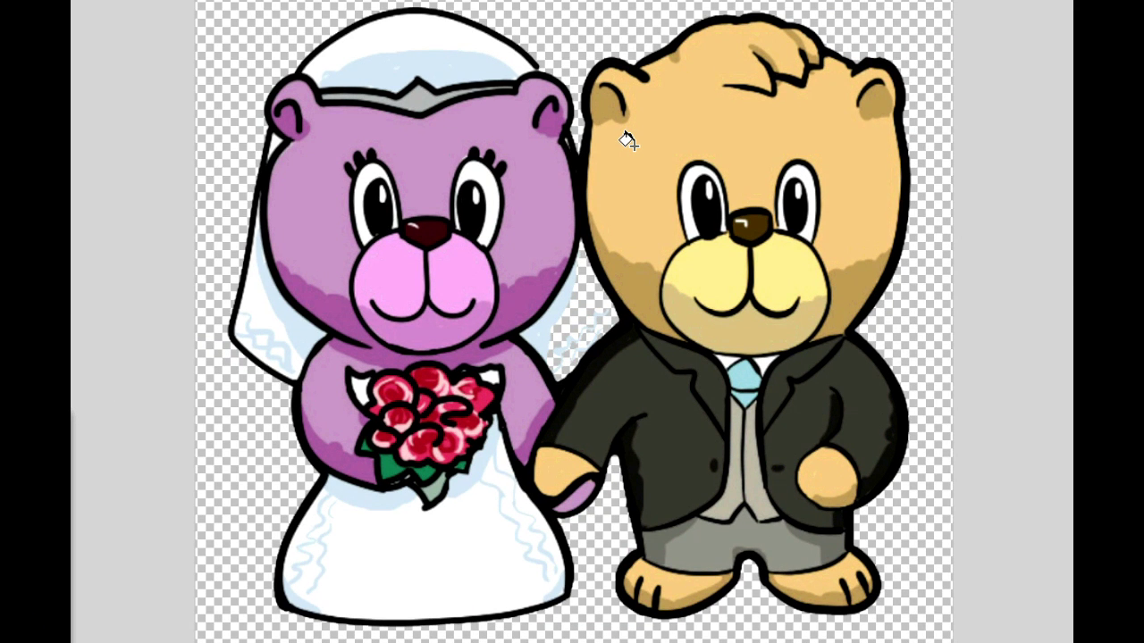
{"action": "left_click", "coordinate": [627, 140]}
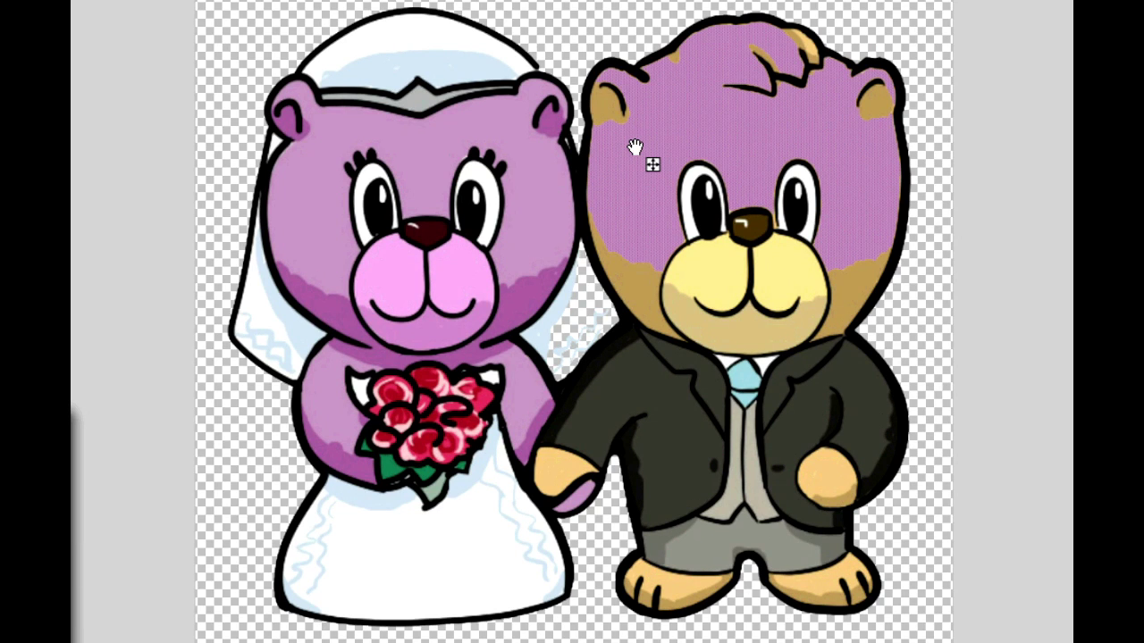
{"action": "left_click", "coordinate": [210, 2]}
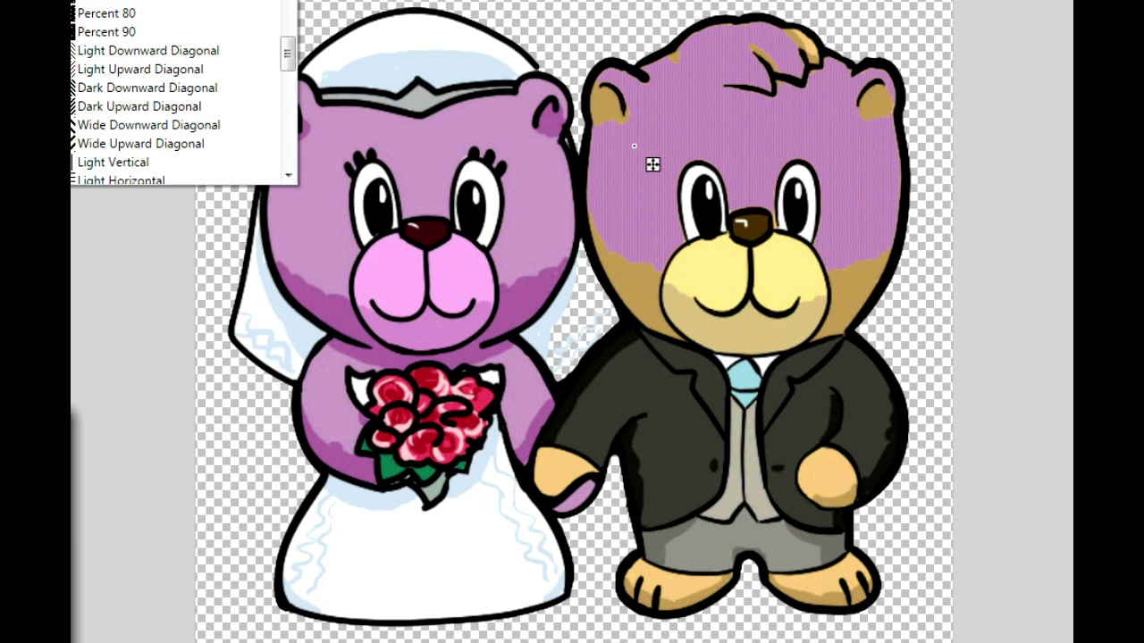
{"action": "left_click_drag", "start_coordinate": [287, 53], "coordinate": [288, 8]}
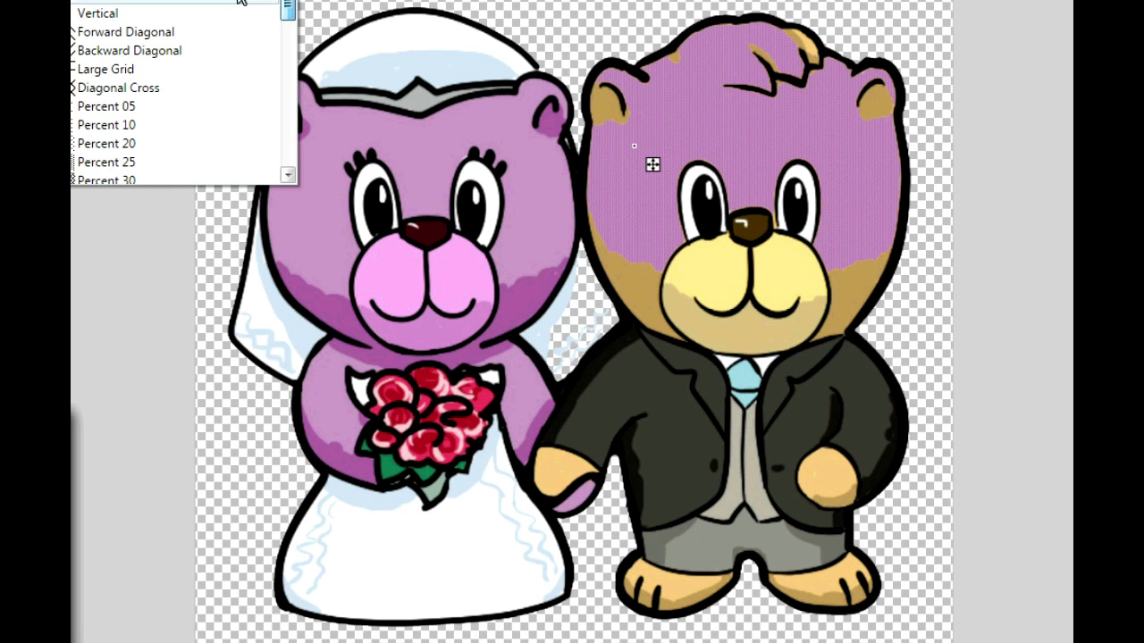
{"action": "left_click", "coordinate": [152, 0]}
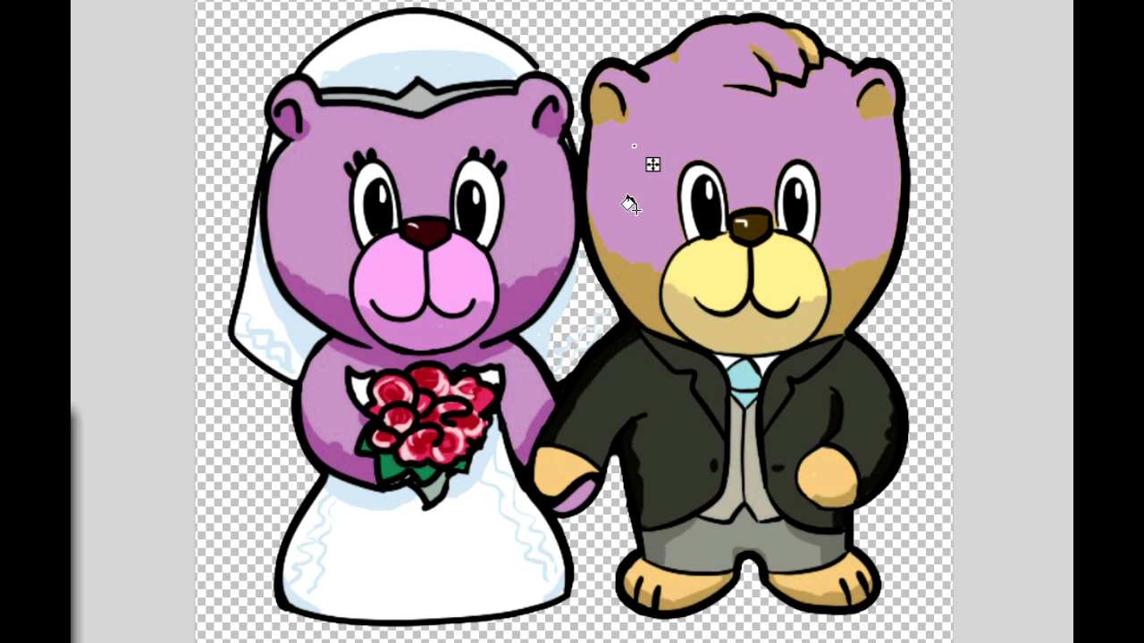
Step: Fill the shaded areas of the groom bear's face, ears and hair with the purple colours sampled from the bride
{"action": "left_click", "coordinate": [626, 278]}
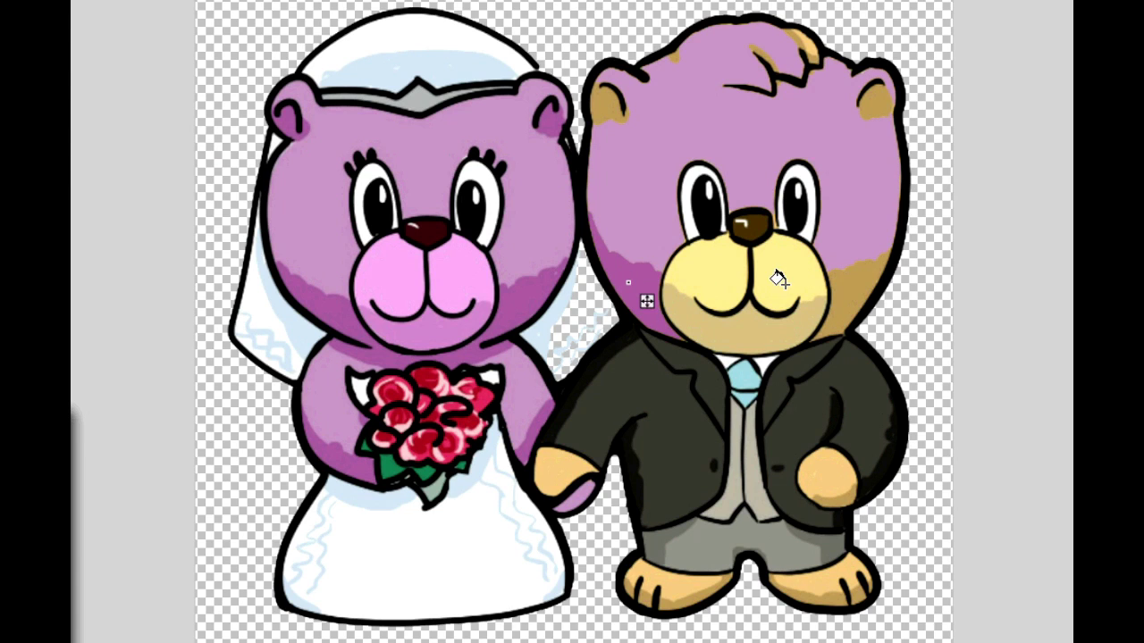
{"action": "left_click", "coordinate": [845, 293]}
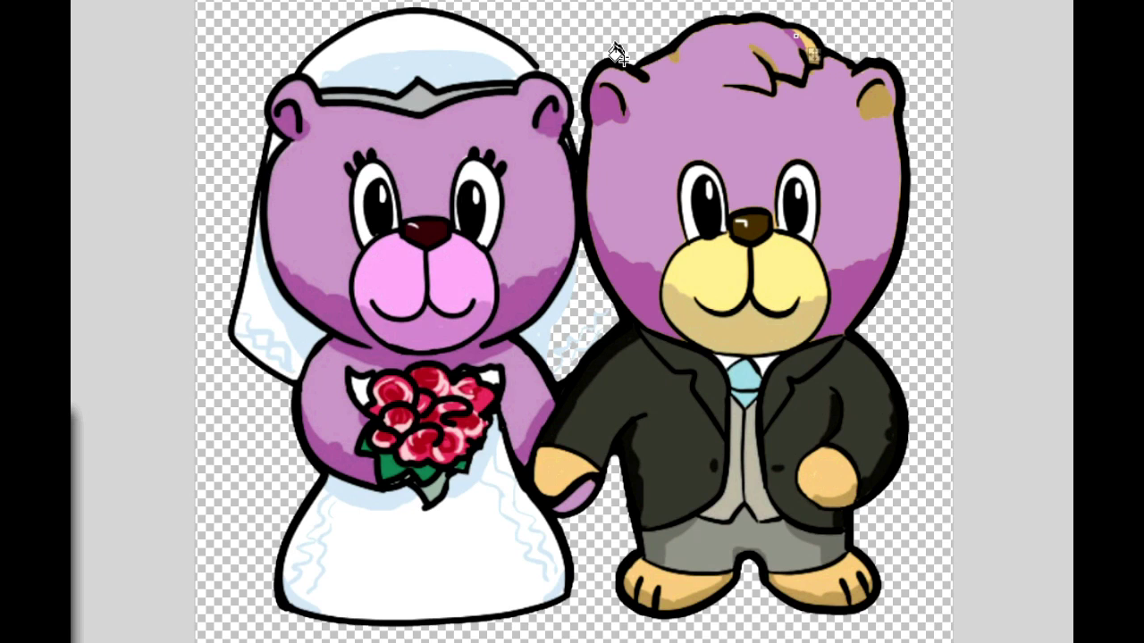
{"action": "left_click", "coordinate": [872, 100]}
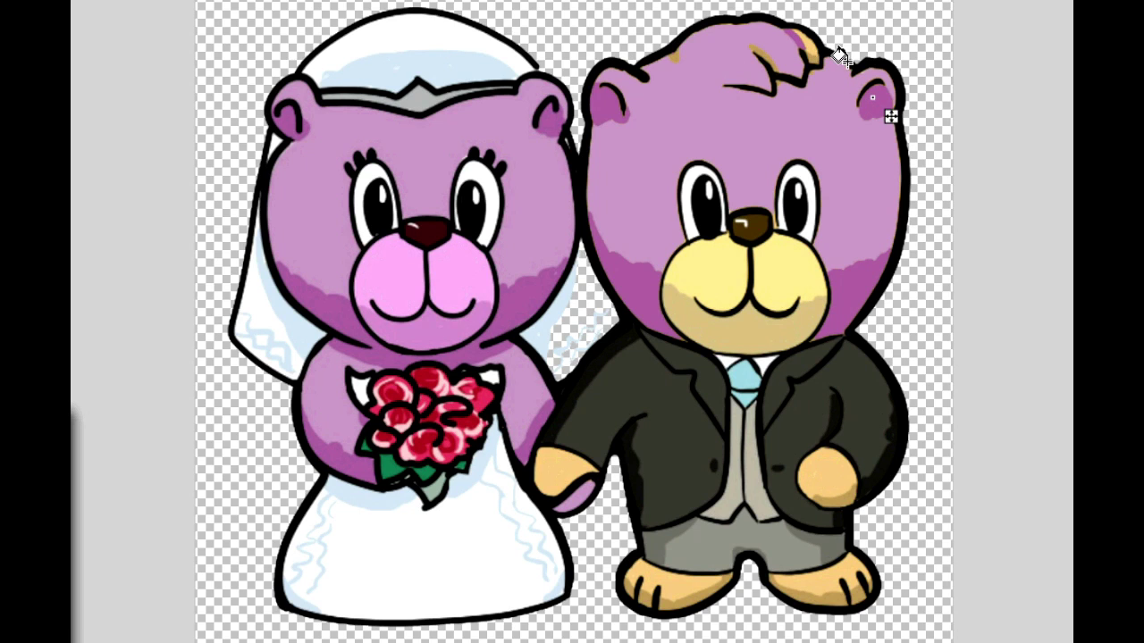
{"action": "left_click", "coordinate": [807, 40]}
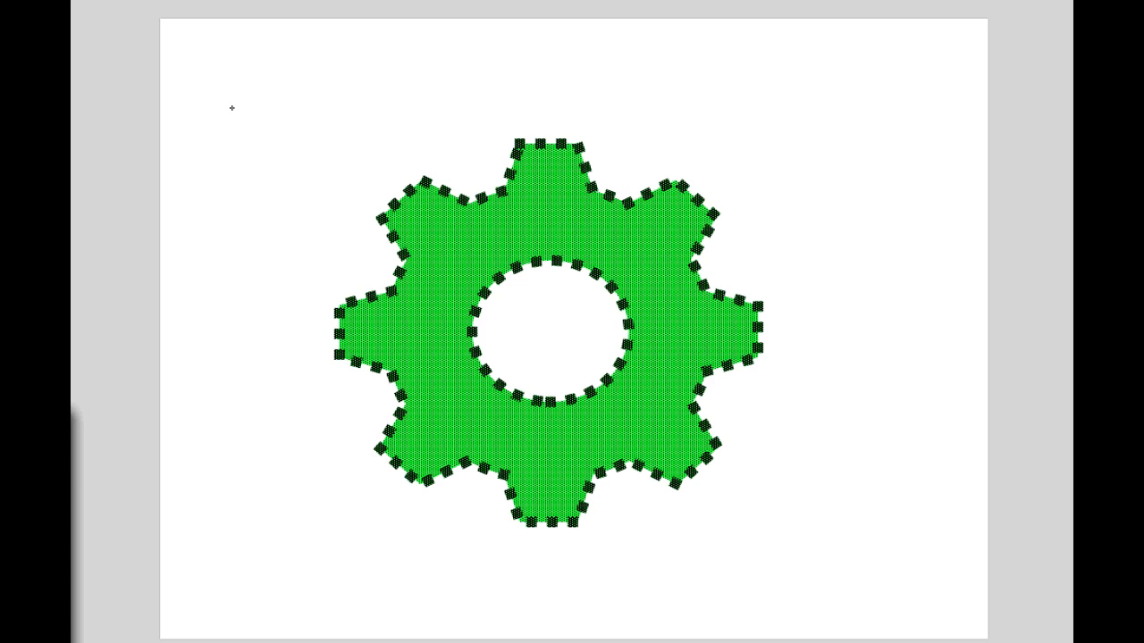
Step: Draw a smaller purple gear at the upper left of the Untitled canvas, with a Solid outline style and Solid Color fill
{"action": "left_click_drag", "start_coordinate": [232, 108], "coordinate": [398, 312]}
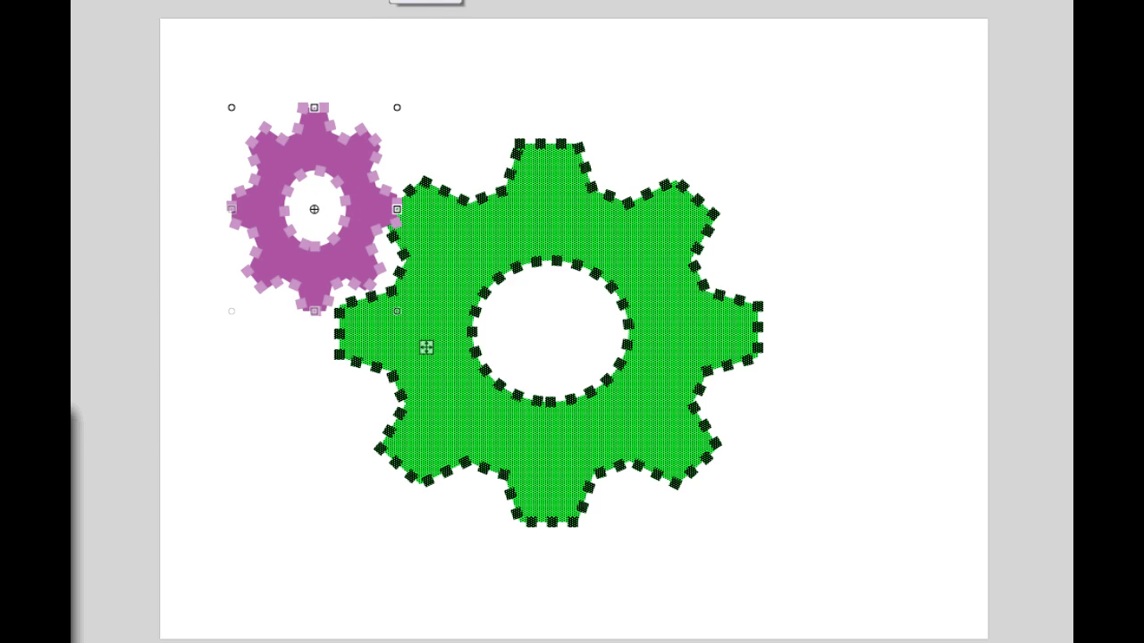
{"action": "left_click", "coordinate": [390, 1]}
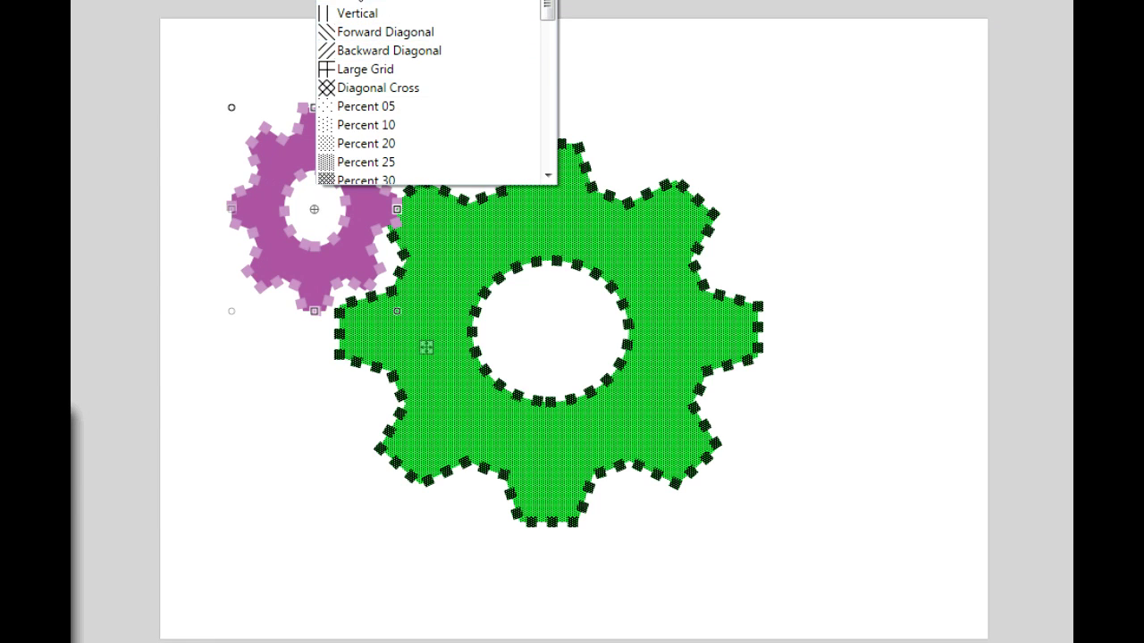
{"action": "left_click", "coordinate": [376, 1]}
{"action": "left_click", "coordinate": [243, 1]}
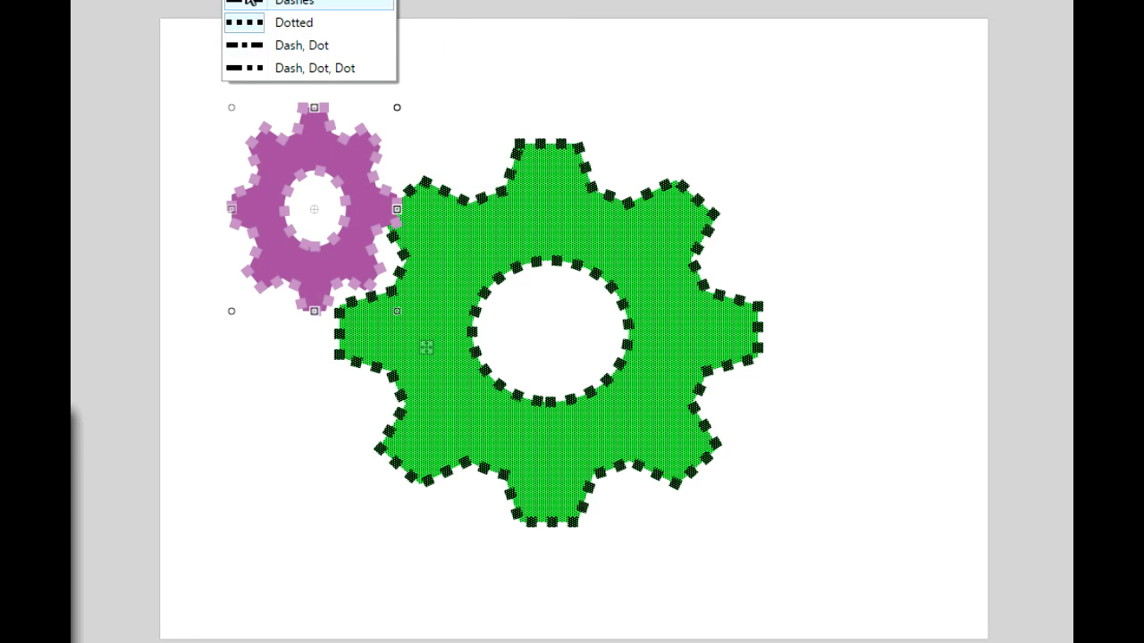
{"action": "left_click", "coordinate": [255, 3]}
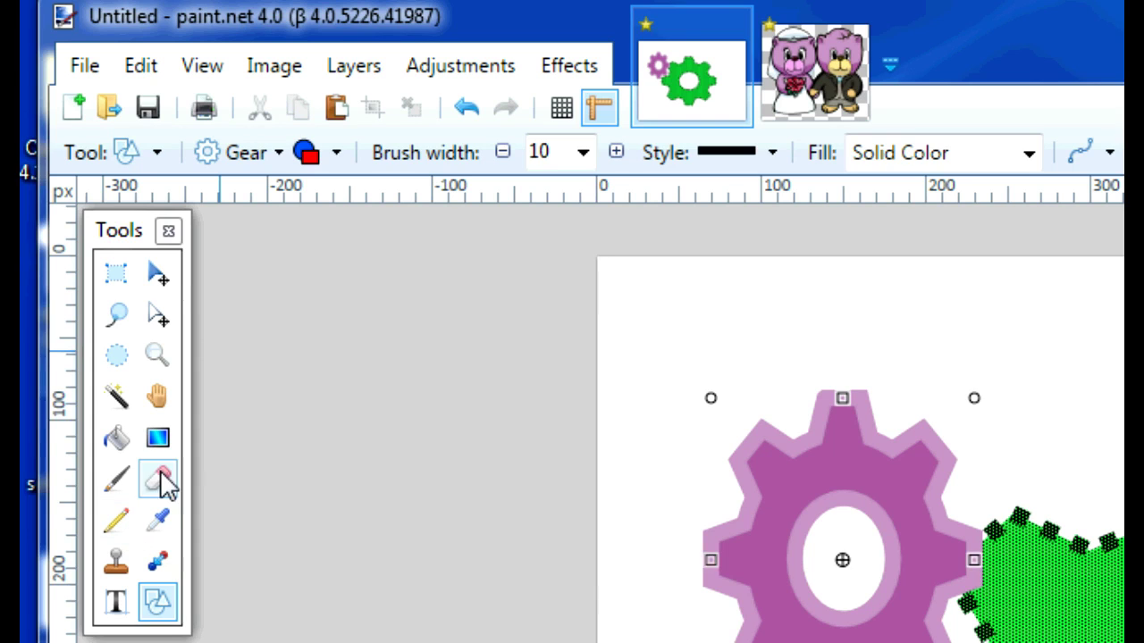
Step: Erase the upper part of the green gear with the Eraser at brush width 30
{"action": "left_click", "coordinate": [163, 483]}
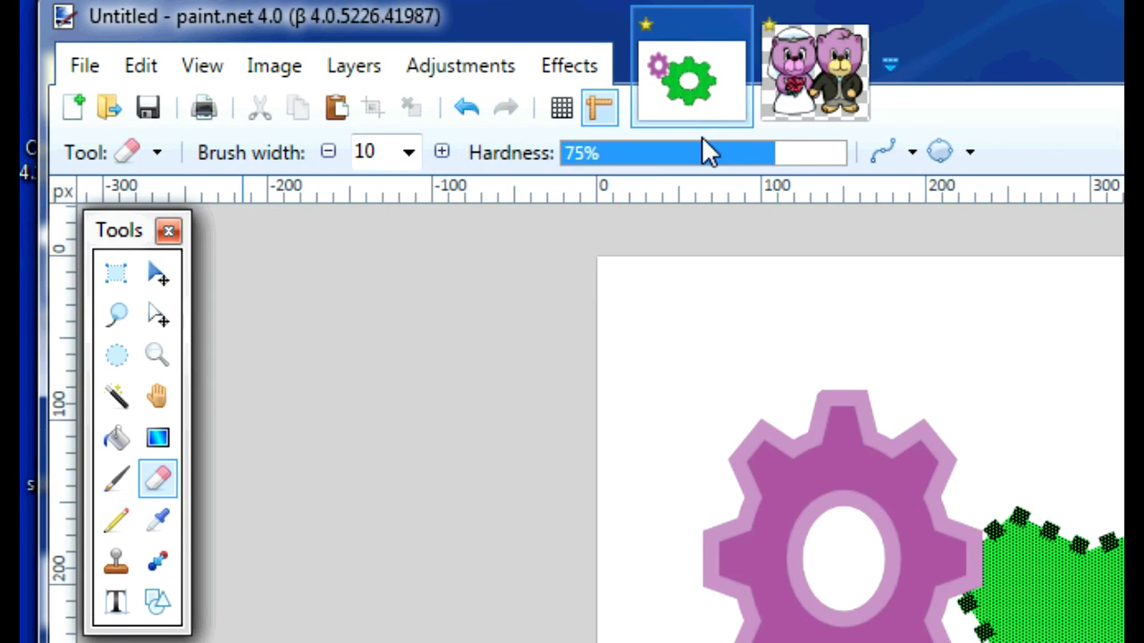
{"action": "left_click", "coordinate": [408, 156]}
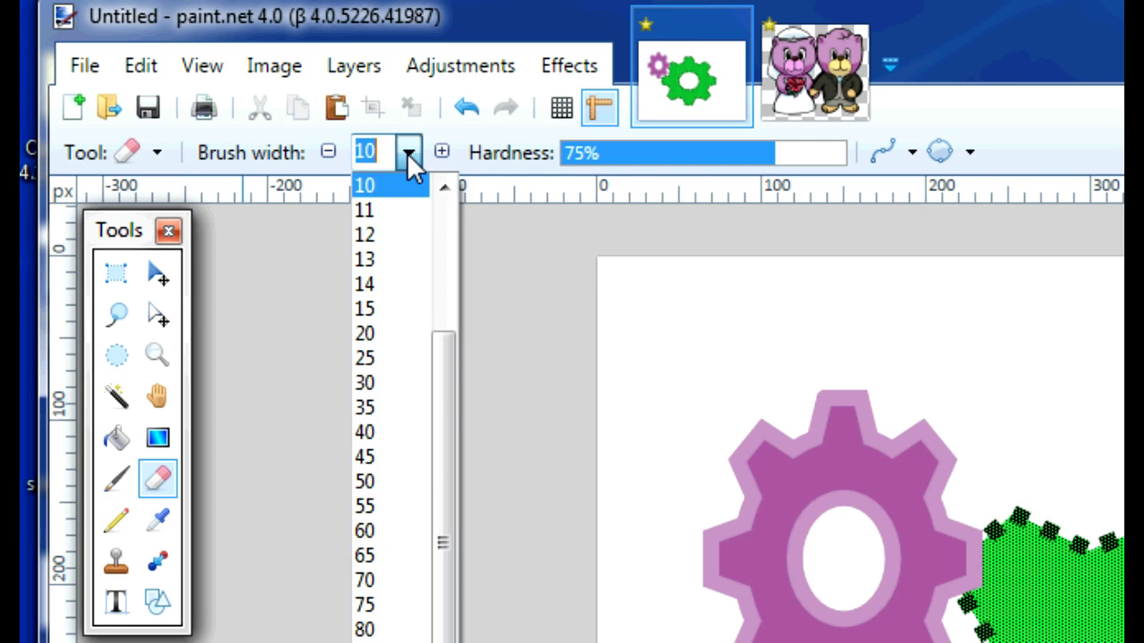
{"action": "left_click", "coordinate": [386, 385]}
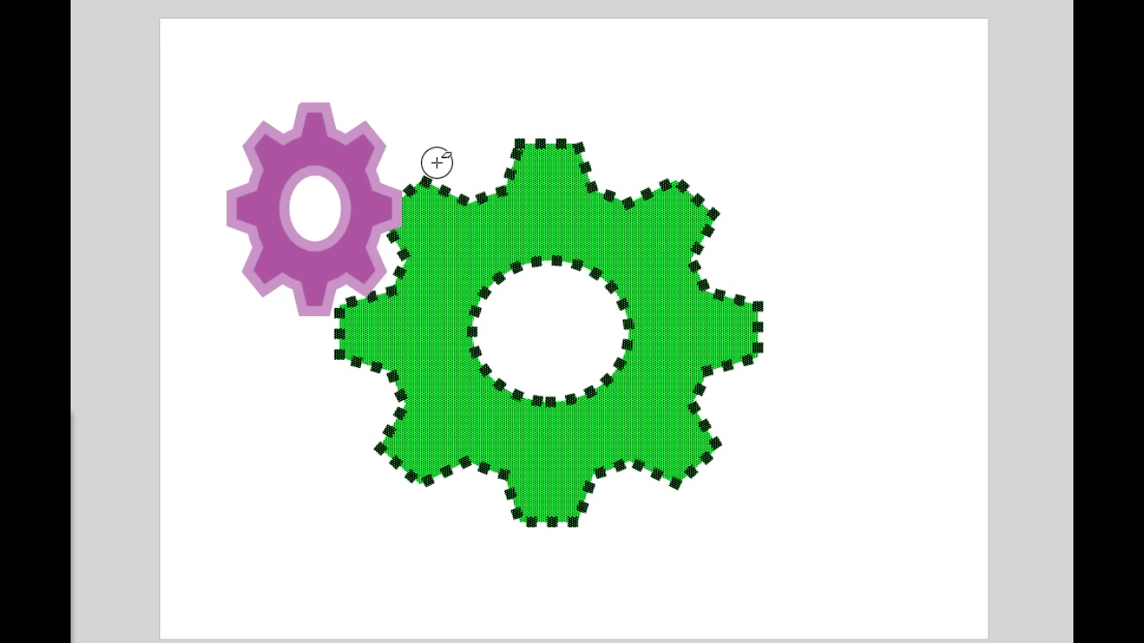
{"action": "mouse_move", "coordinate": [463, 161]}
{"action": "left_mouse_down"}
{"action": "mouse_move", "coordinate": [475, 229]}
{"action": "mouse_move", "coordinate": [567, 268]}
{"action": "mouse_move", "coordinate": [515, 282]}
{"action": "mouse_move", "coordinate": [544, 281]}
{"action": "mouse_move", "coordinate": [533, 209]}
{"action": "mouse_move", "coordinate": [505, 251]}
{"action": "mouse_move", "coordinate": [495, 184]}
{"action": "mouse_move", "coordinate": [491, 202]}
{"action": "mouse_move", "coordinate": [515, 229]}
{"action": "mouse_move", "coordinate": [511, 128]}
{"action": "mouse_move", "coordinate": [551, 179]}
{"action": "mouse_move", "coordinate": [531, 186]}
{"action": "mouse_move", "coordinate": [655, 151]}
{"action": "mouse_move", "coordinate": [538, 187]}
{"action": "mouse_move", "coordinate": [639, 214]}
{"action": "mouse_move", "coordinate": [561, 237]}
{"action": "mouse_move", "coordinate": [580, 208]}
{"action": "mouse_move", "coordinate": [628, 182]}
{"action": "mouse_move", "coordinate": [593, 214]}
{"action": "mouse_move", "coordinate": [703, 195]}
{"action": "mouse_move", "coordinate": [623, 190]}
{"action": "mouse_move", "coordinate": [598, 191]}
{"action": "mouse_move", "coordinate": [715, 222]}
{"action": "mouse_move", "coordinate": [615, 242]}
{"action": "mouse_move", "coordinate": [605, 255]}
{"action": "mouse_move", "coordinate": [622, 354]}
{"action": "mouse_move", "coordinate": [626, 326]}
{"action": "mouse_move", "coordinate": [609, 246]}
{"action": "left_mouse_up"}
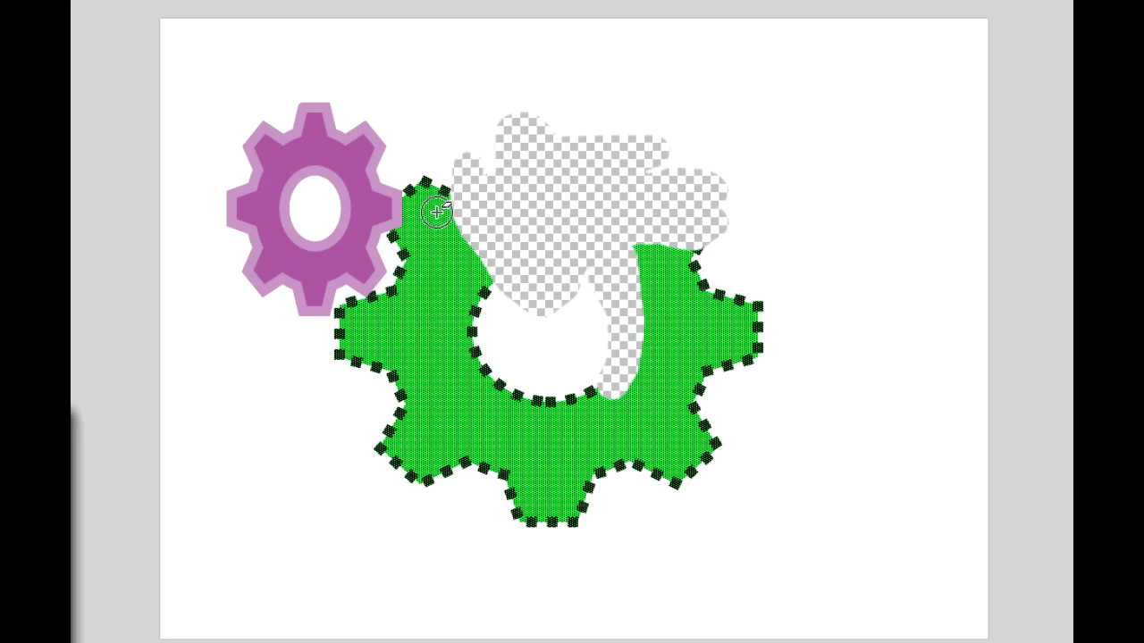
Step: Undo the eraser strokes and all gear edits back to a blank canvas
{"action": "key", "text": "ctrl+alt+z"}
{"action": "key", "text": "ctrl+alt+z"}
{"action": "key", "text": "ctrl+alt+z"}
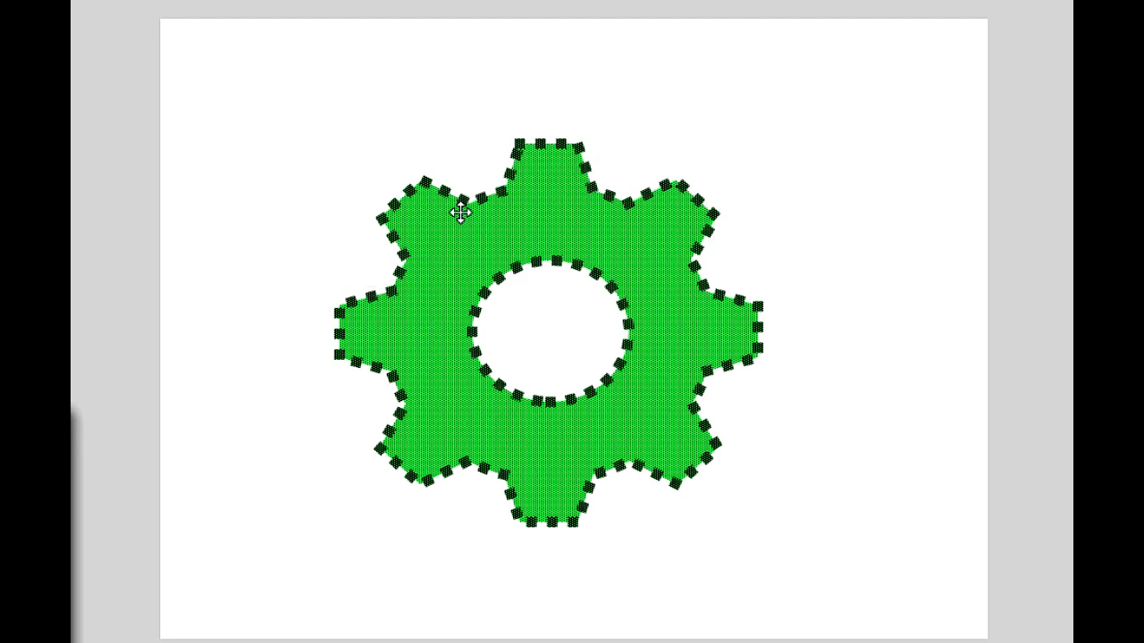
{"action": "key", "text": "ctrl+alt+z"}
{"action": "key", "text": "ctrl+alt+z"}
{"action": "key", "text": "ctrl+alt+z"}
{"action": "key", "text": "ctrl+alt+z"}
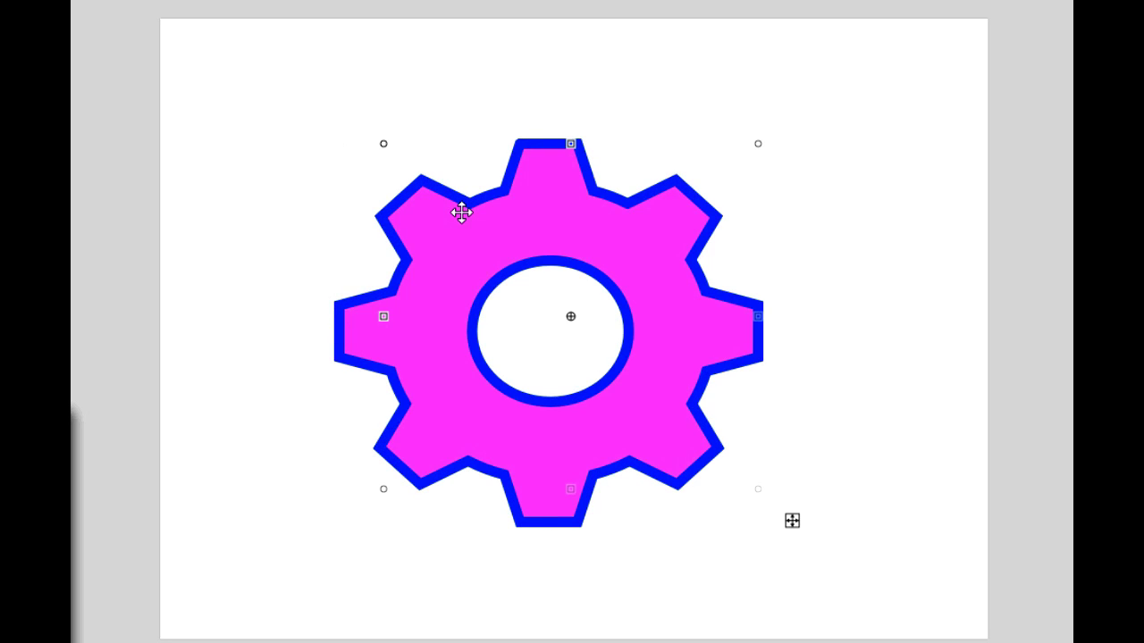
{"action": "key", "text": "ctrl+alt+z"}
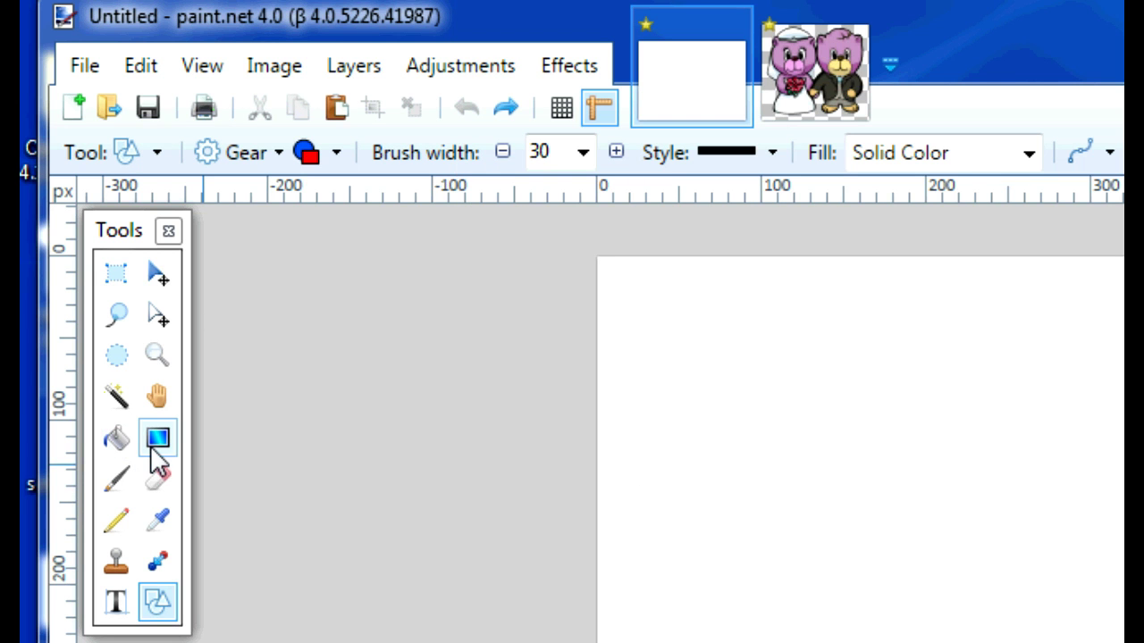
Step: Draw a near-horizontal linear gradient about 322 pixels long across the blank canvas, using Color Mode and No Repeat
{"action": "left_click", "coordinate": [157, 440]}
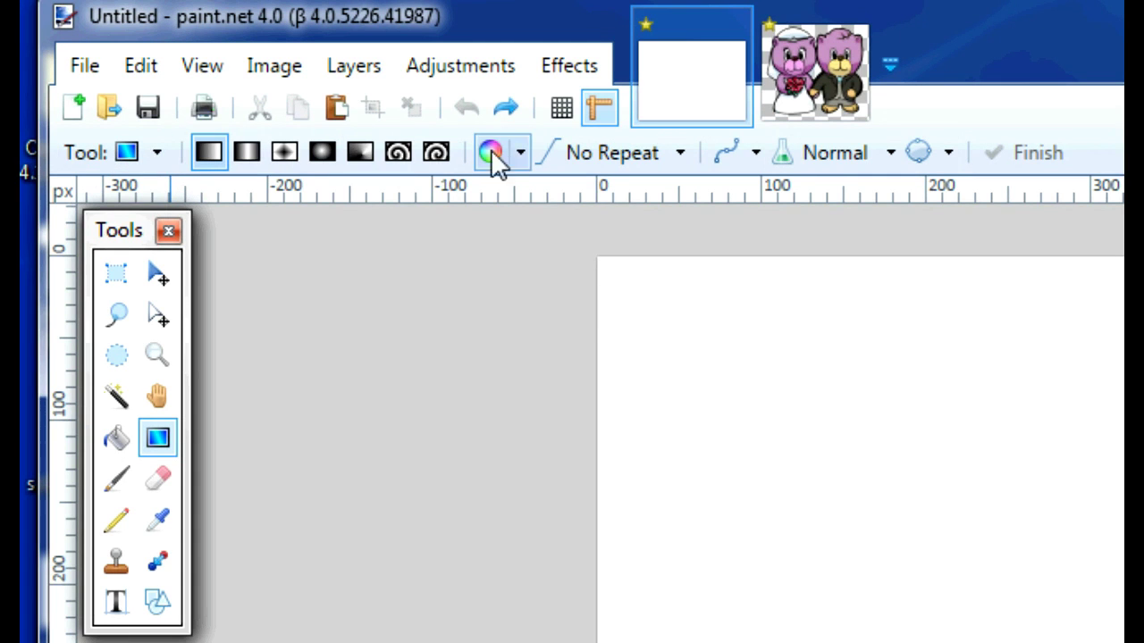
{"action": "left_click", "coordinate": [520, 153]}
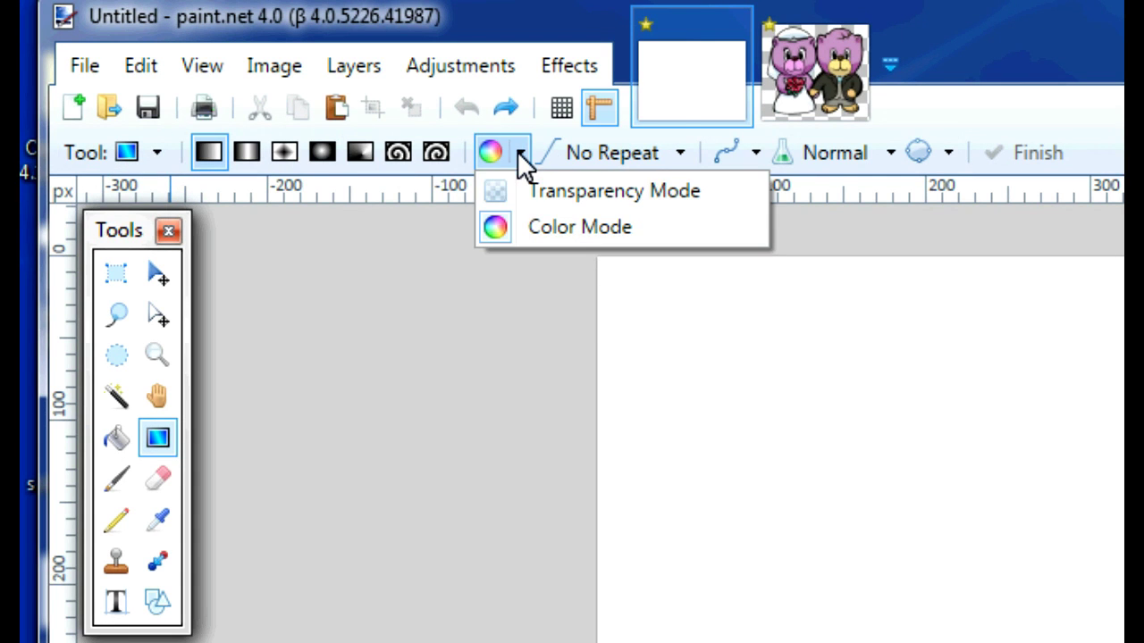
{"action": "left_click", "coordinate": [572, 234]}
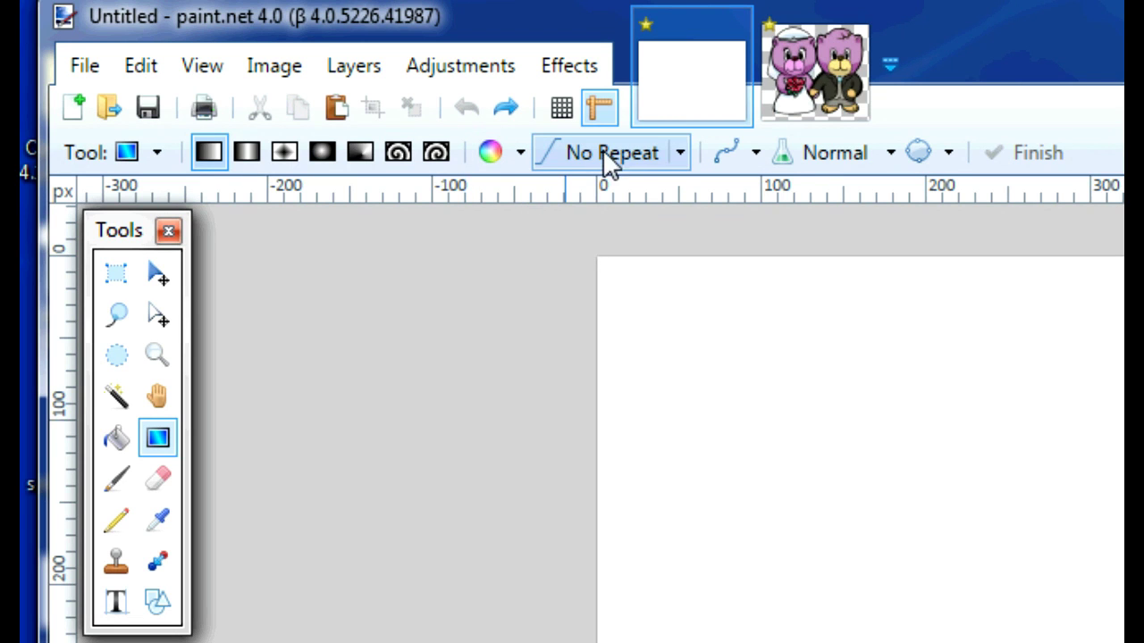
{"action": "left_click", "coordinate": [681, 156]}
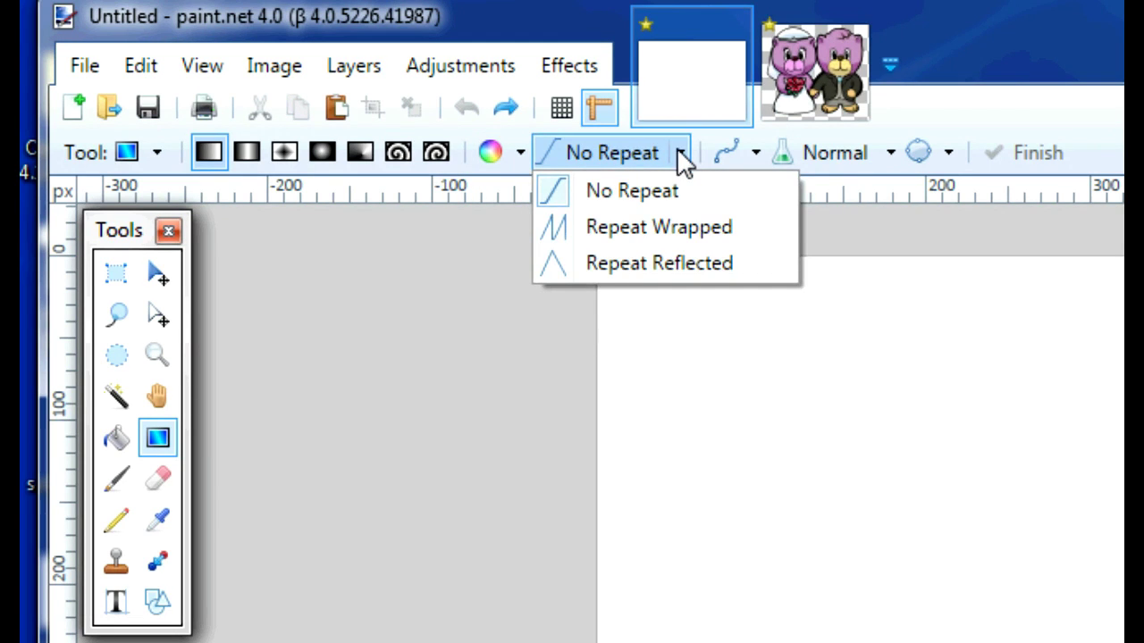
{"action": "left_click", "coordinate": [429, 151]}
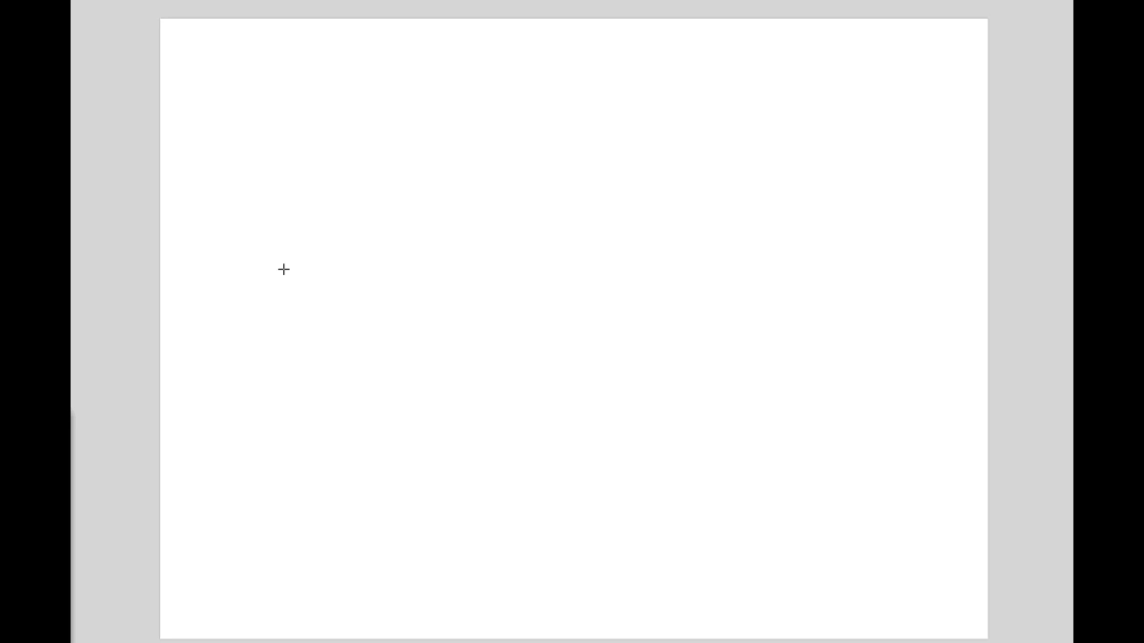
{"action": "left_click_drag", "start_coordinate": [284, 269], "coordinate": [616, 276]}
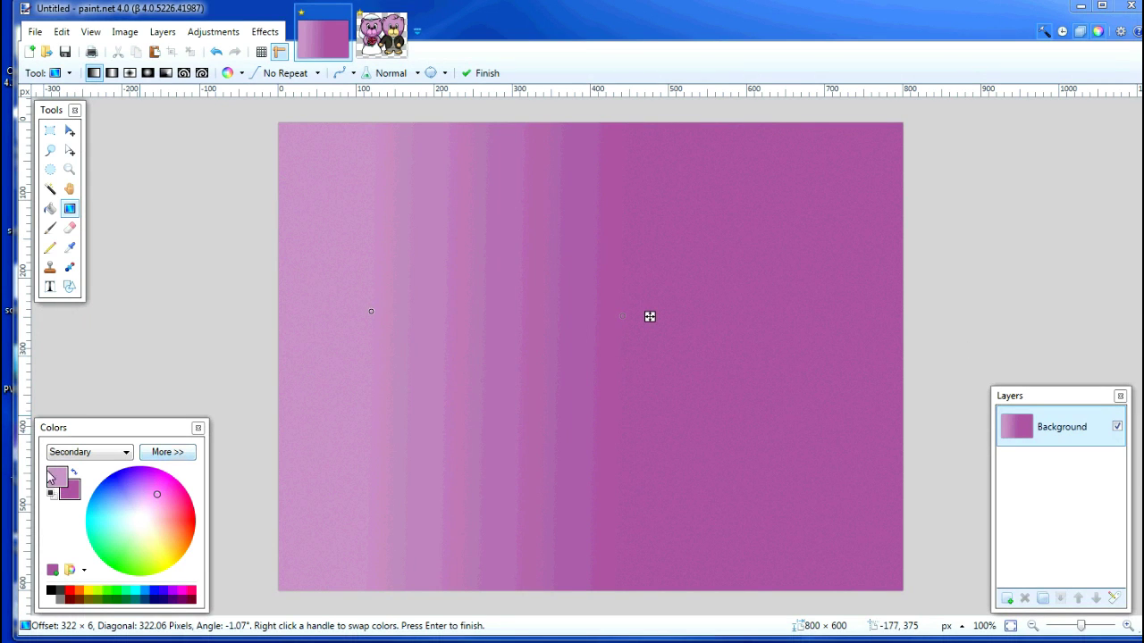
Step: Recolour the linear gradient with blue as the primary colour and deep purple as the secondary colour
{"action": "left_click", "coordinate": [54, 483]}
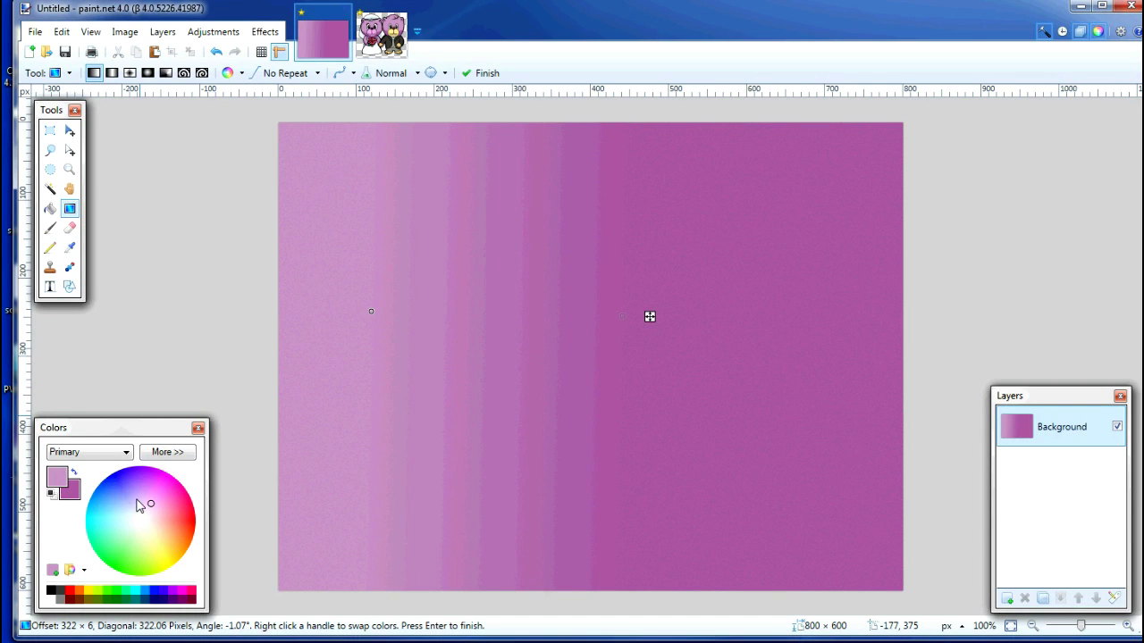
{"action": "left_click", "coordinate": [108, 488]}
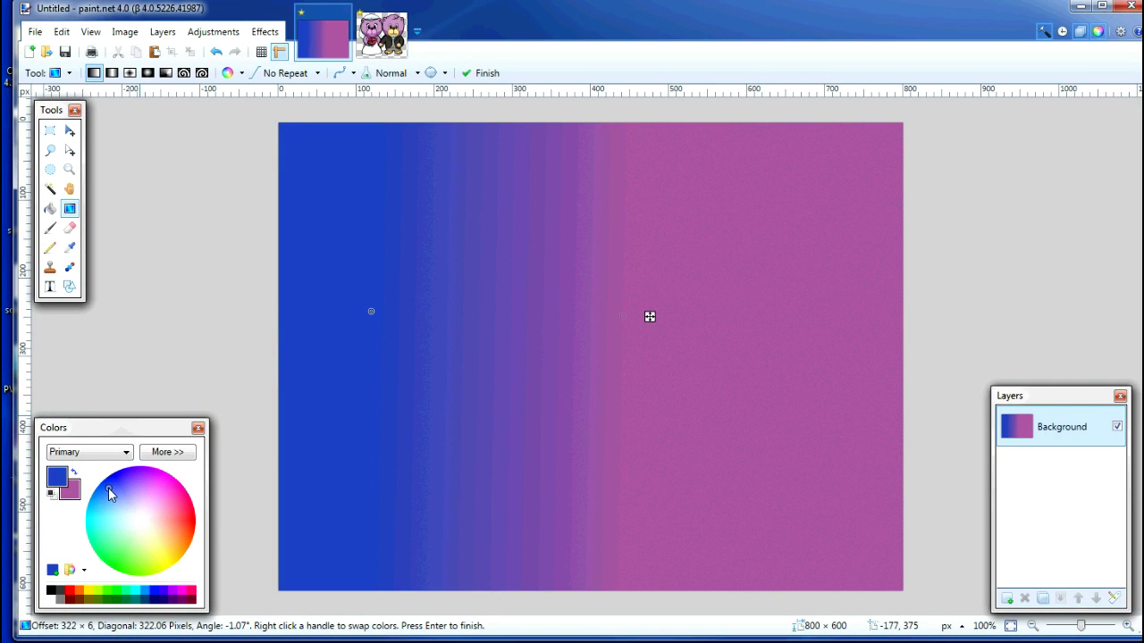
{"action": "left_click", "coordinate": [70, 495]}
{"action": "left_click", "coordinate": [138, 472]}
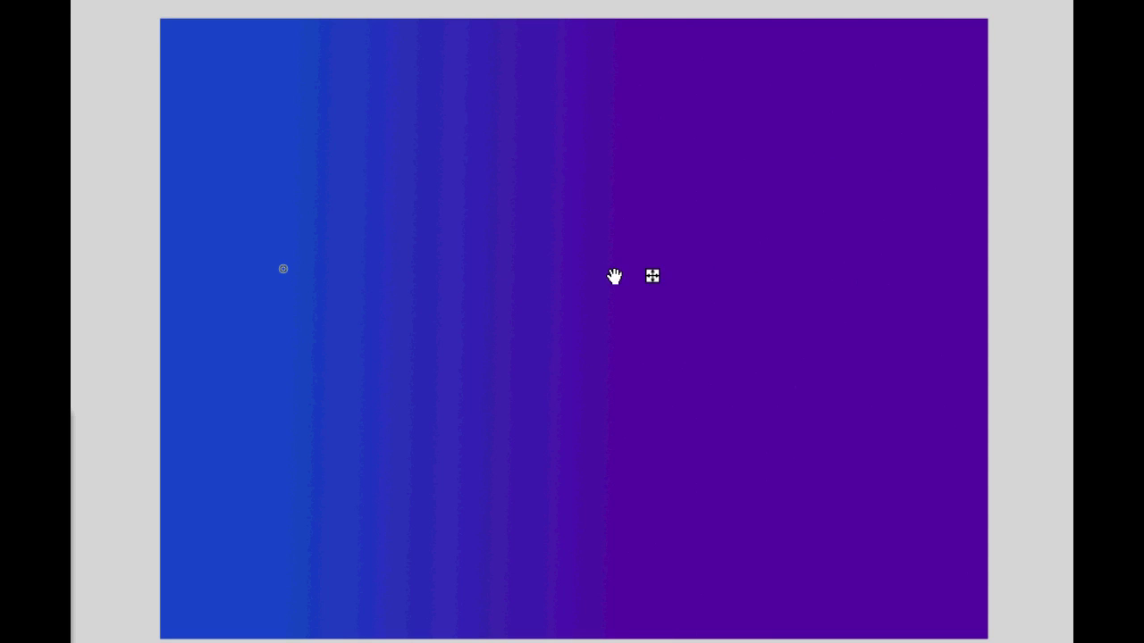
Step: Reposition both gradient end points so the blend runs diagonally from the canvas's lower left to its upper right
{"action": "left_click_drag", "start_coordinate": [616, 276], "coordinate": [676, 265]}
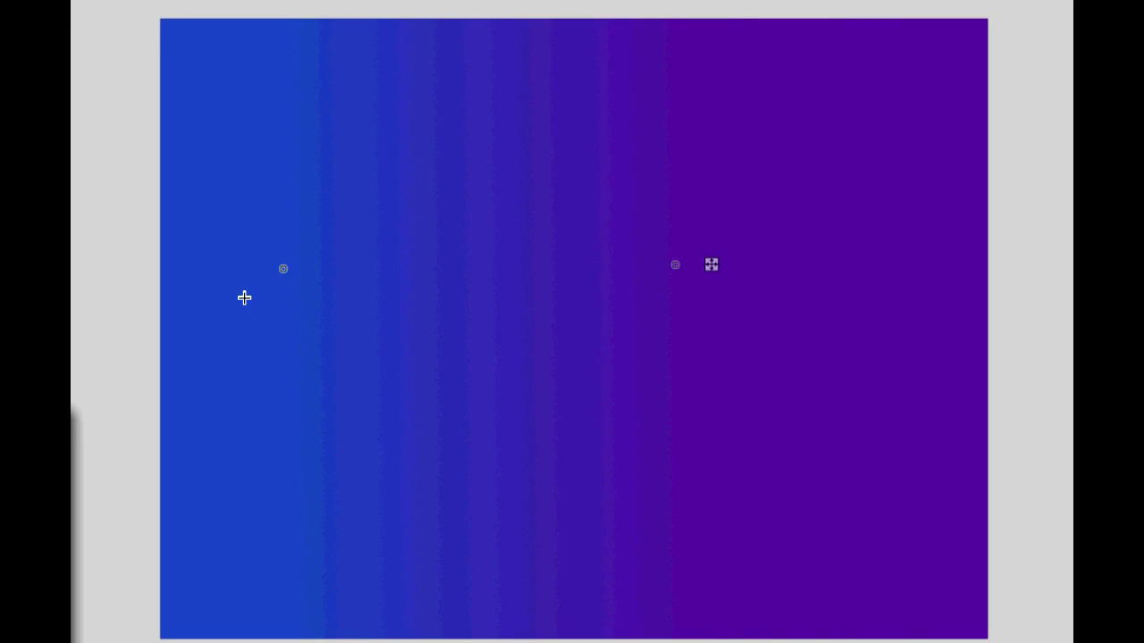
{"action": "left_click_drag", "start_coordinate": [286, 274], "coordinate": [390, 480]}
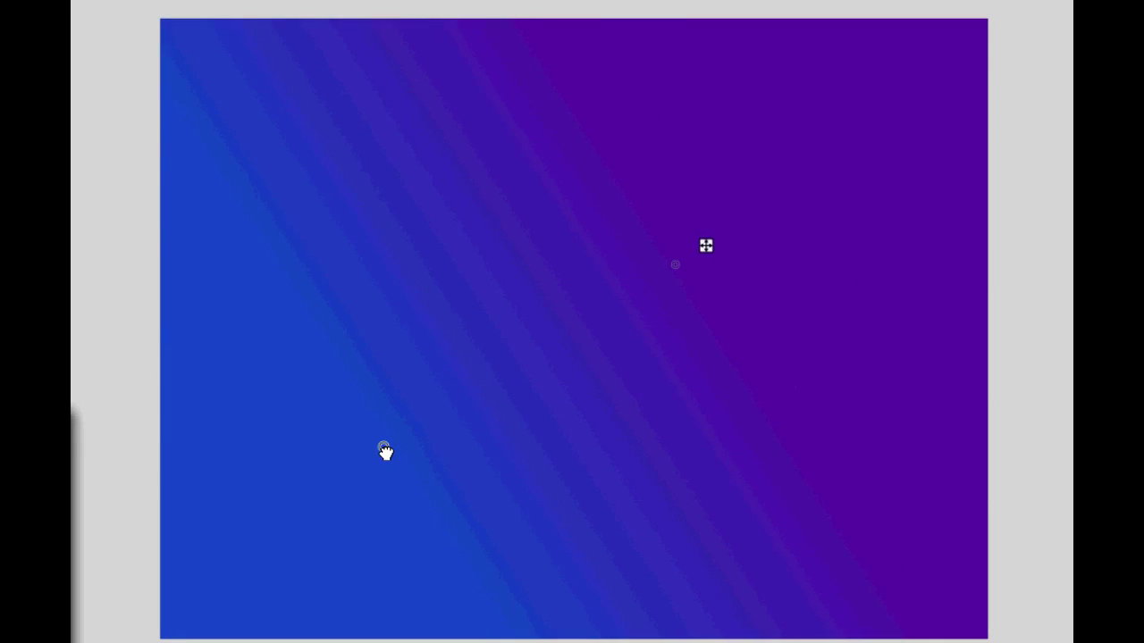
{"action": "left_click_drag", "start_coordinate": [676, 266], "coordinate": [712, 228]}
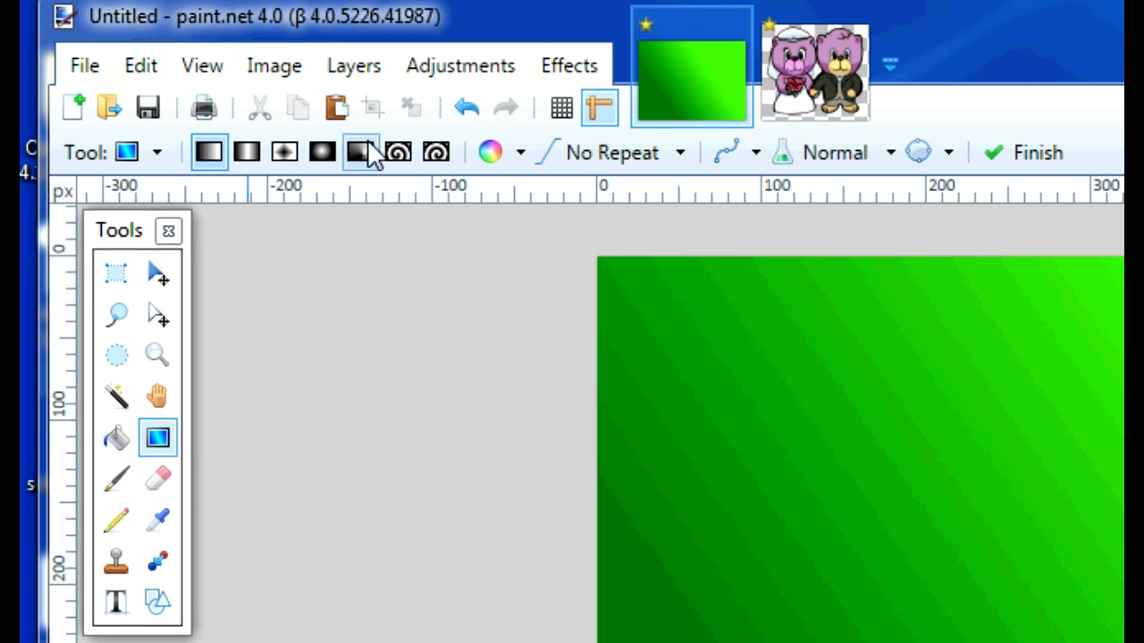
Step: Change the green gradient to Radial, centre it on the canvas, and extend its outer point toward the upper-right corner
{"action": "left_click", "coordinate": [323, 157]}
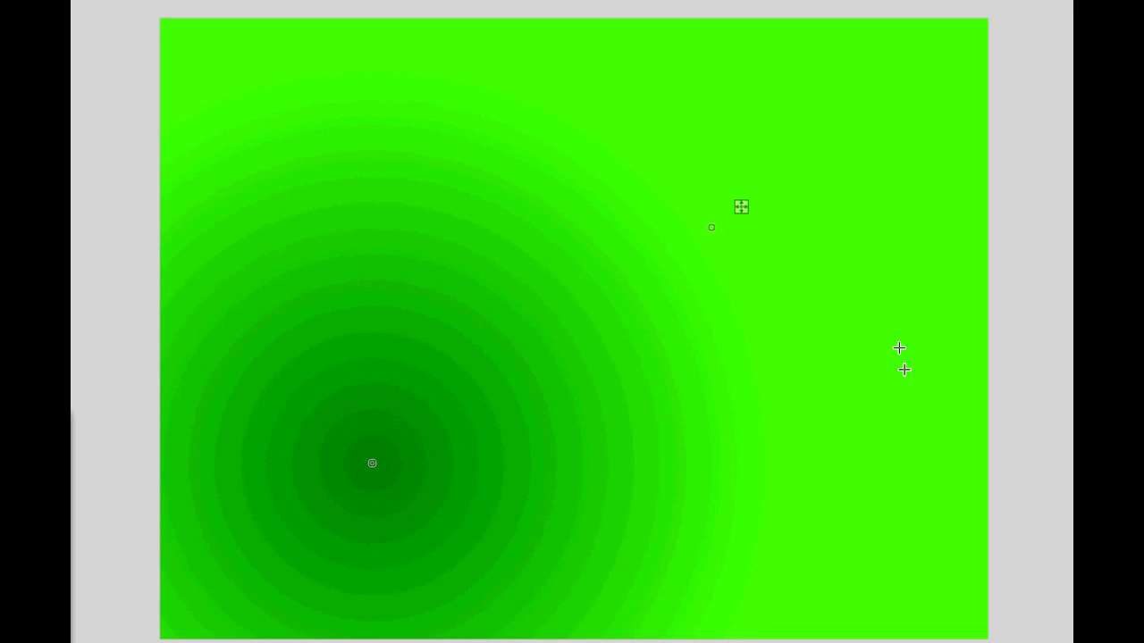
{"action": "left_click_drag", "start_coordinate": [376, 468], "coordinate": [583, 311]}
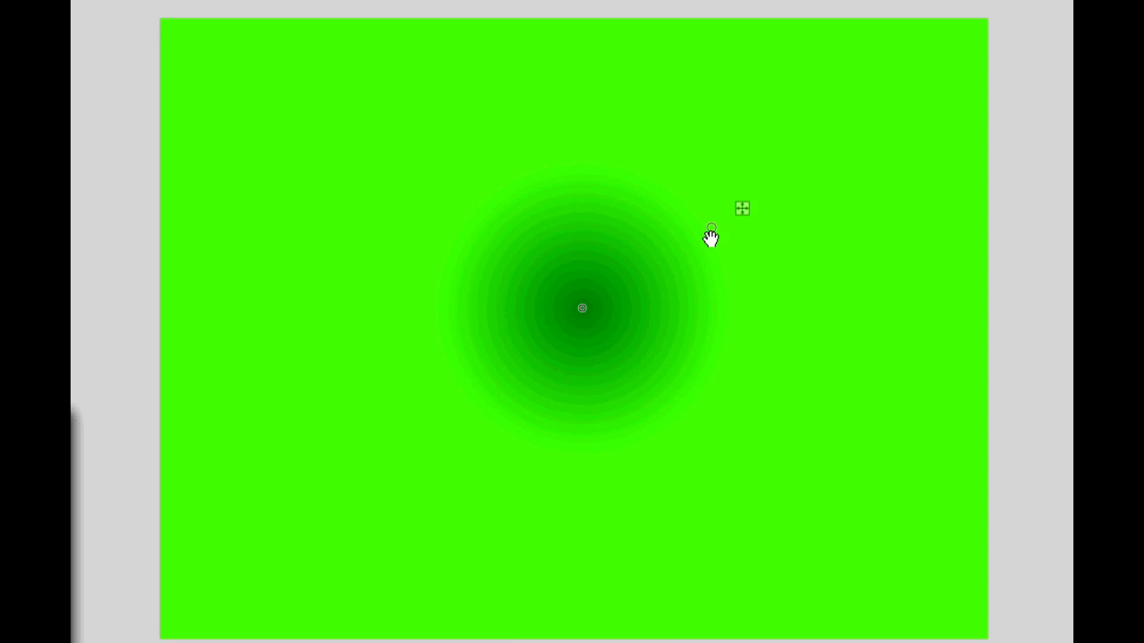
{"action": "left_click_drag", "start_coordinate": [711, 235], "coordinate": [848, 145]}
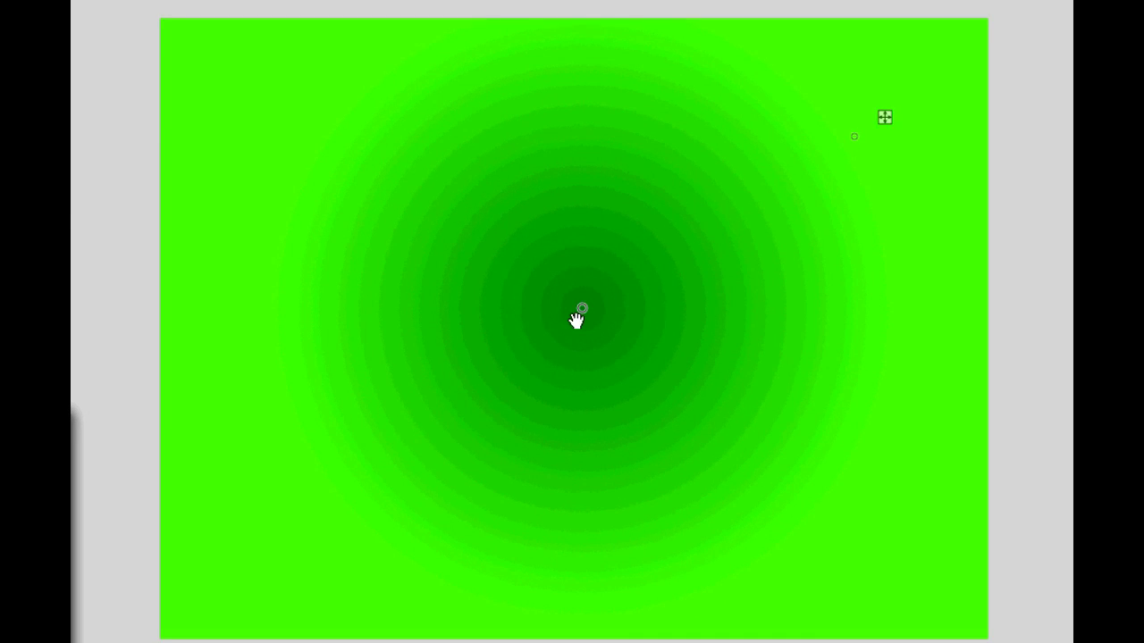
{"action": "left_click_drag", "start_coordinate": [581, 314], "coordinate": [569, 331]}
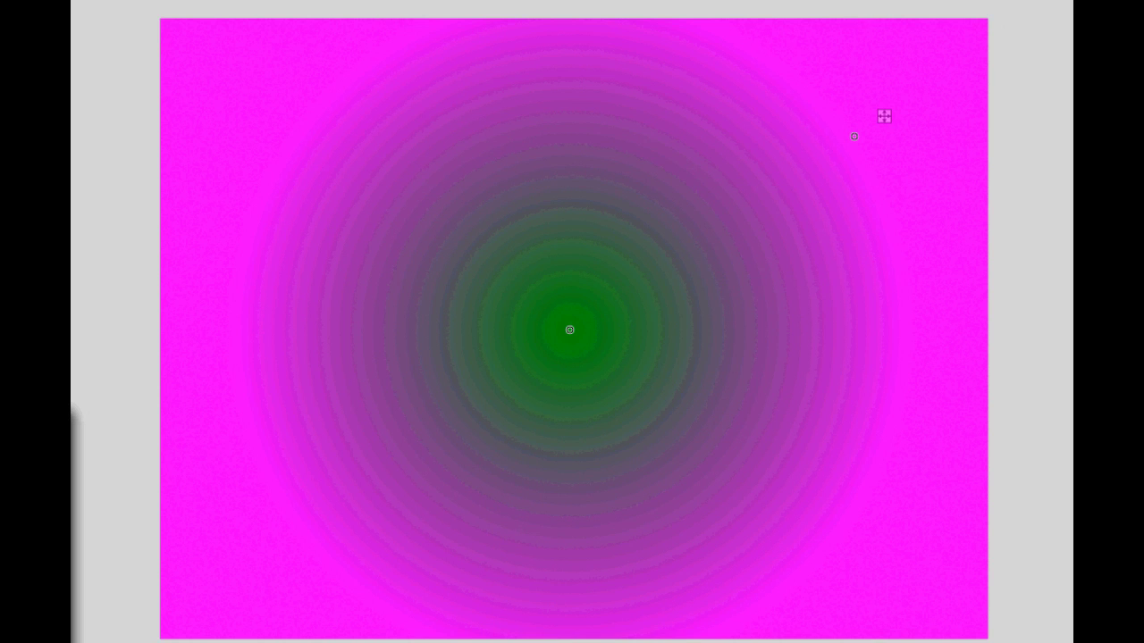
Step: Try dark red, olive and gray as the radial gradient's centre colour, ending on dark blue
{"action": "left_click", "coordinate": [36, 586]}
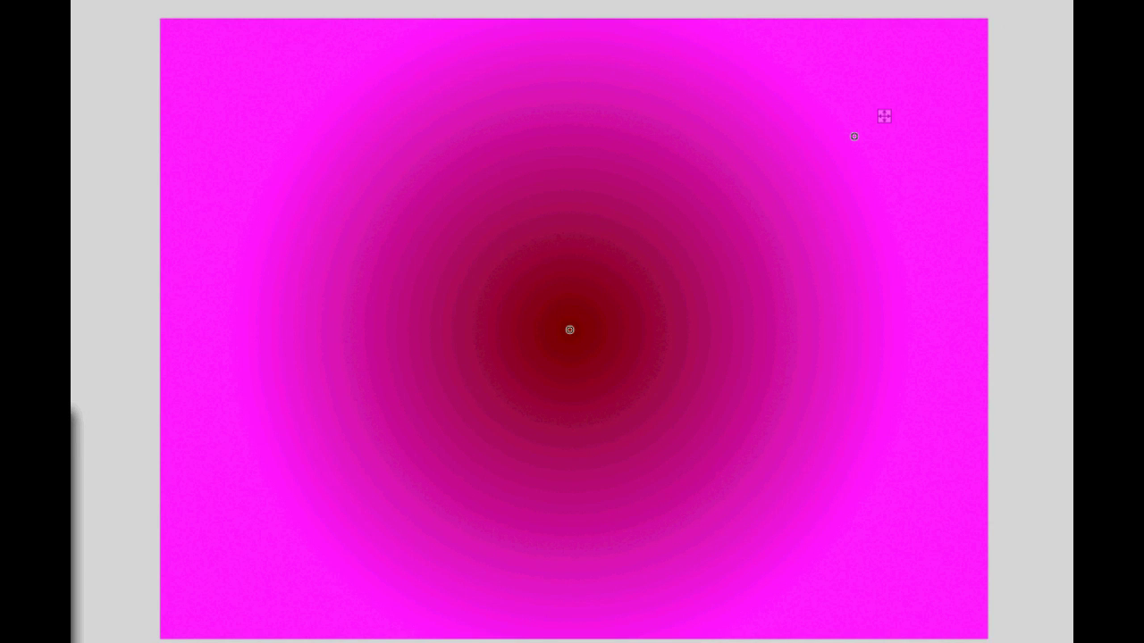
{"action": "left_click", "coordinate": [44, 587]}
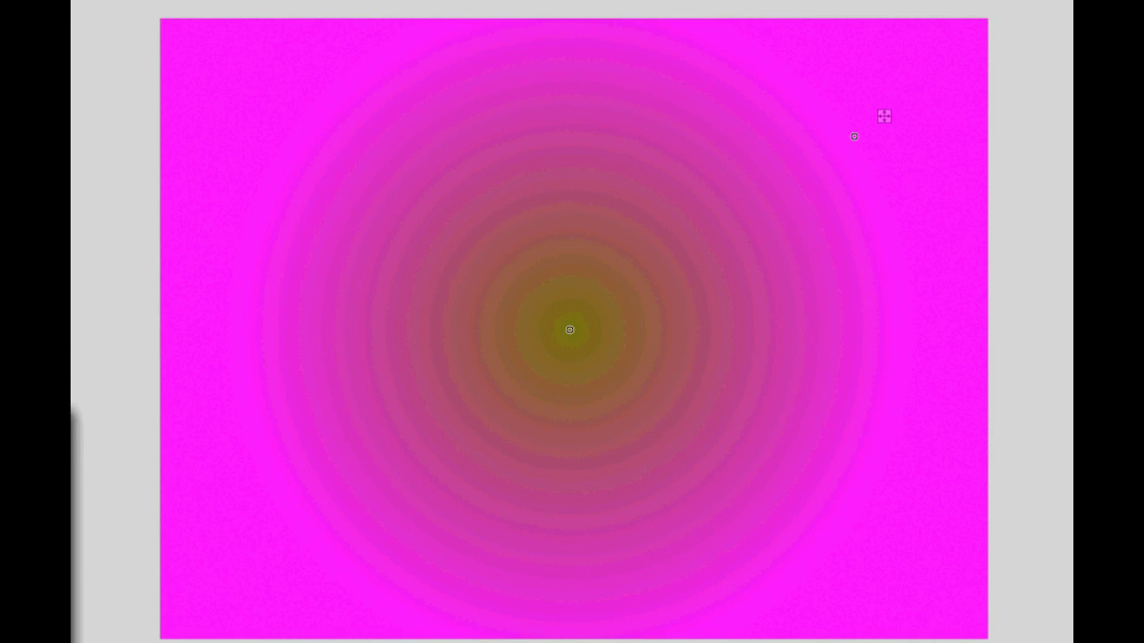
{"action": "left_click", "coordinate": [41, 586]}
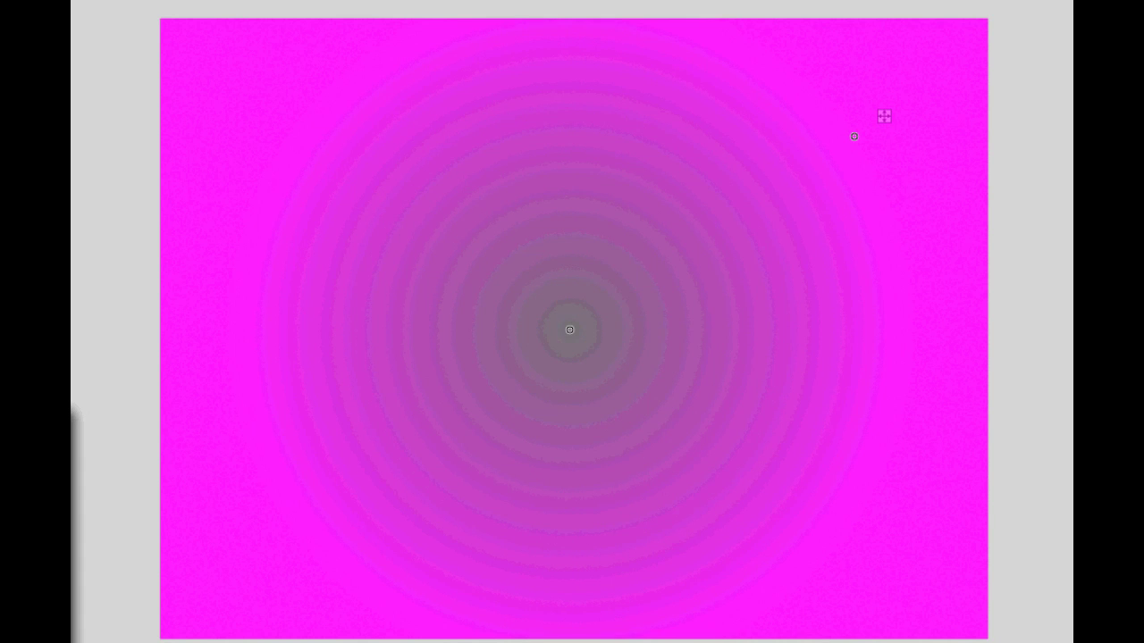
{"action": "left_click", "coordinate": [41, 586]}
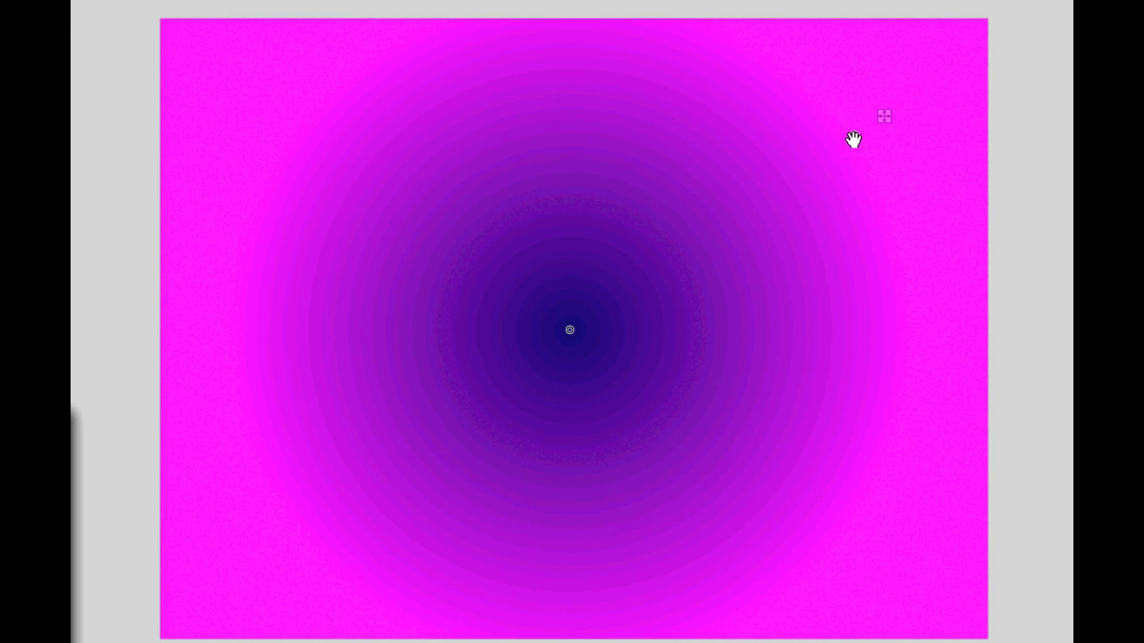
Step: Place the radial gradient's centre at the canvas's bottom middle and its outer point at the top middle
{"action": "left_click_drag", "start_coordinate": [852, 140], "coordinate": [946, 61]}
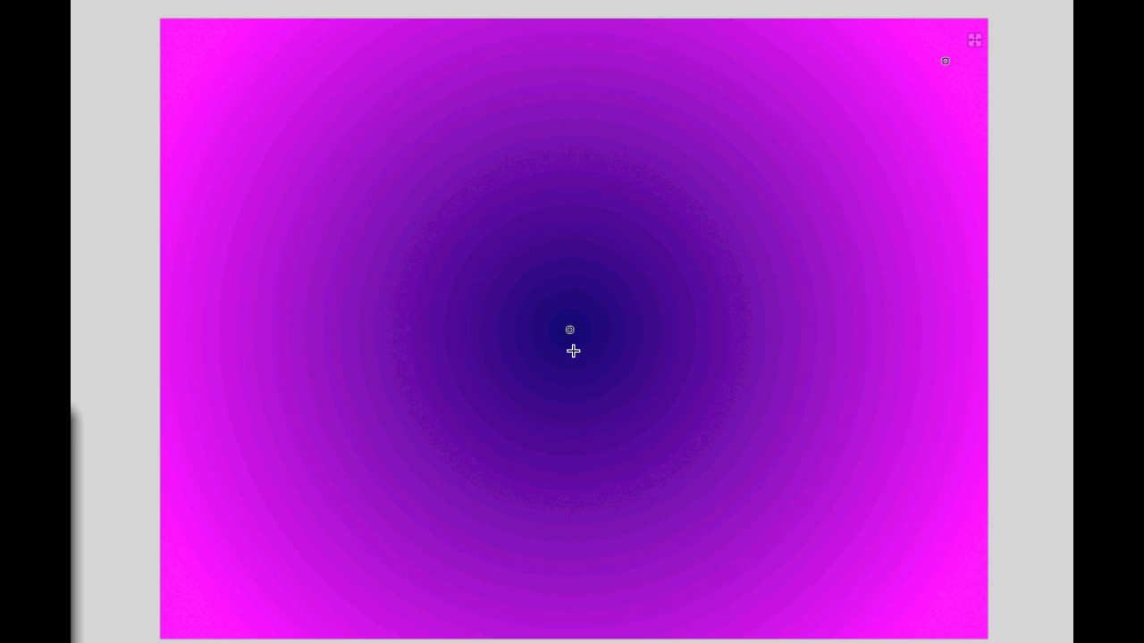
{"action": "left_click_drag", "start_coordinate": [569, 332], "coordinate": [577, 628]}
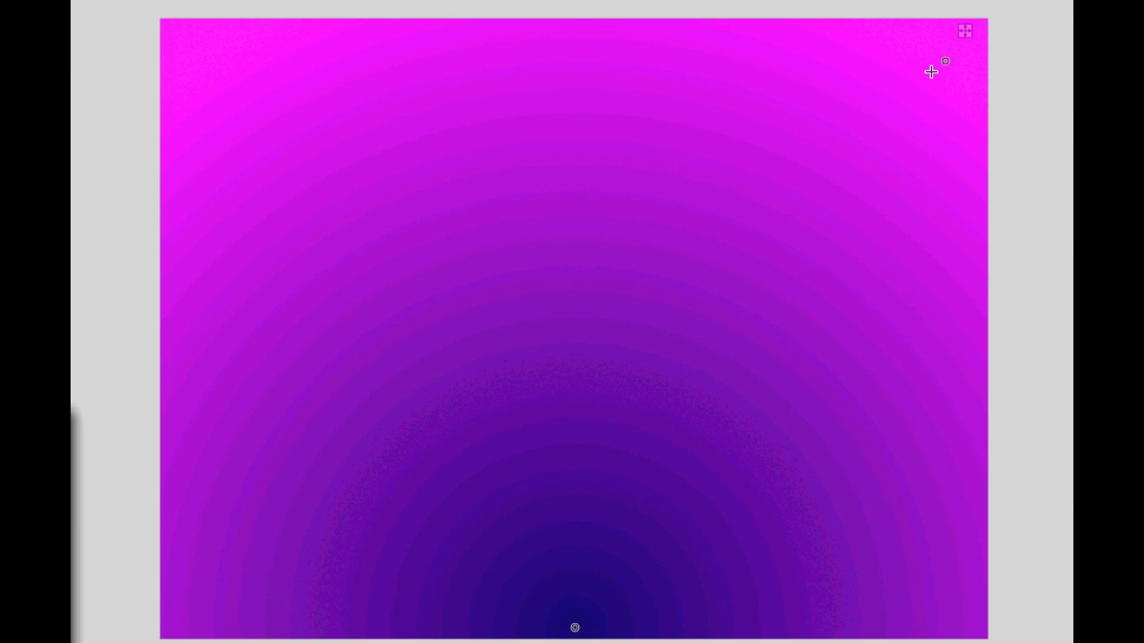
{"action": "left_click_drag", "start_coordinate": [932, 59], "coordinate": [572, 26]}
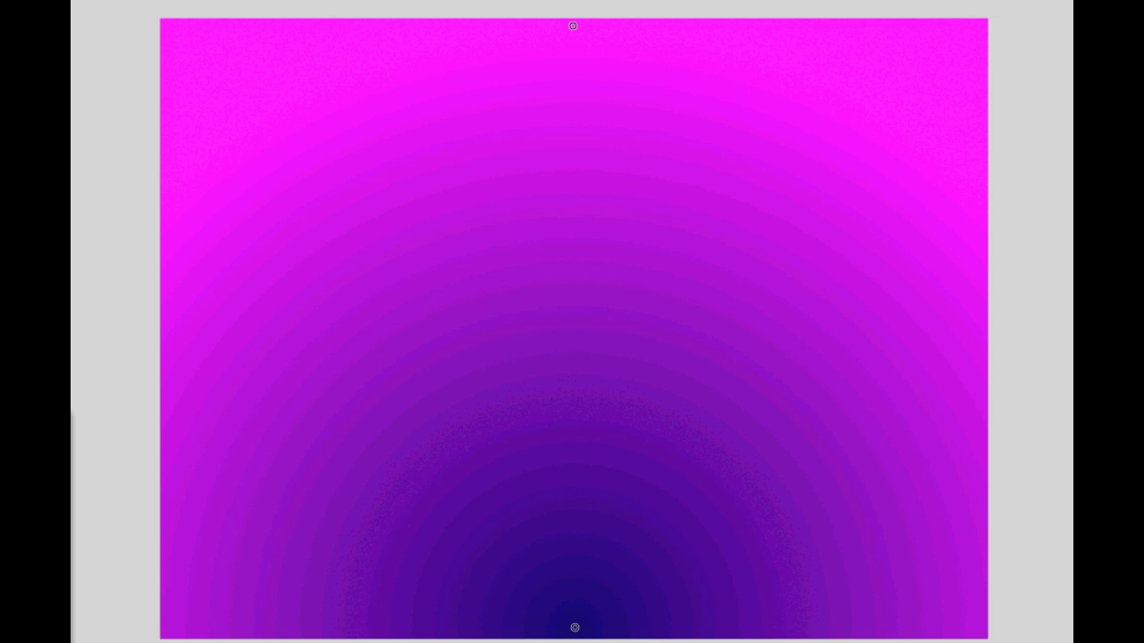
Step: Set the gradient to Repeat Wrapped, shorten its radius into concentric rings, centre them on the canvas and widen them slightly
{"action": "left_click", "coordinate": [203, 1]}
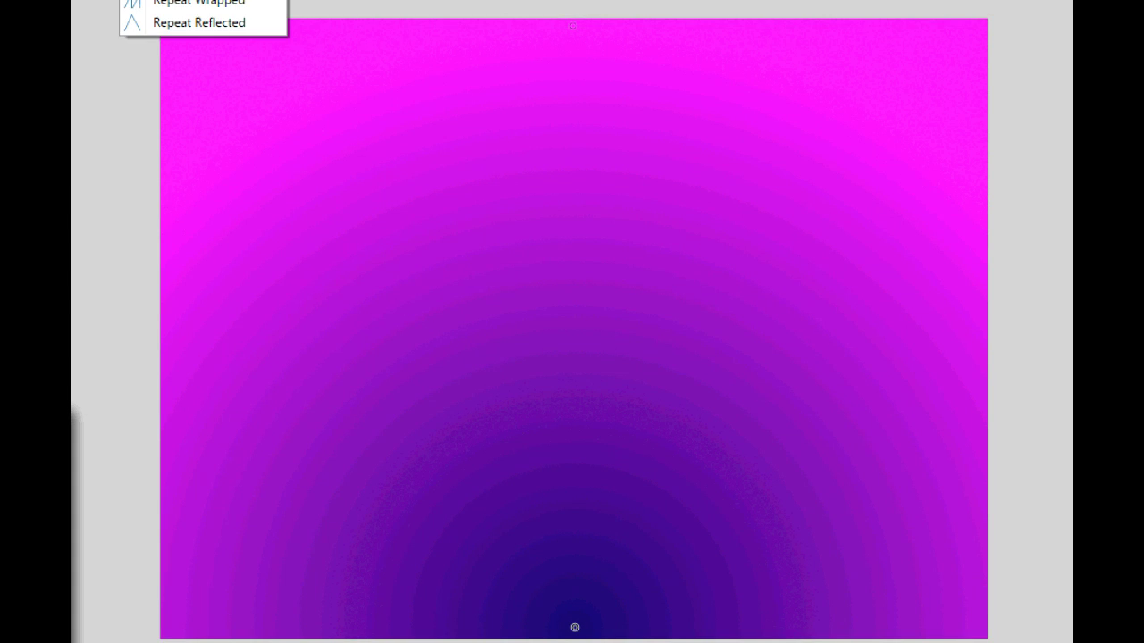
{"action": "left_click", "coordinate": [204, 5]}
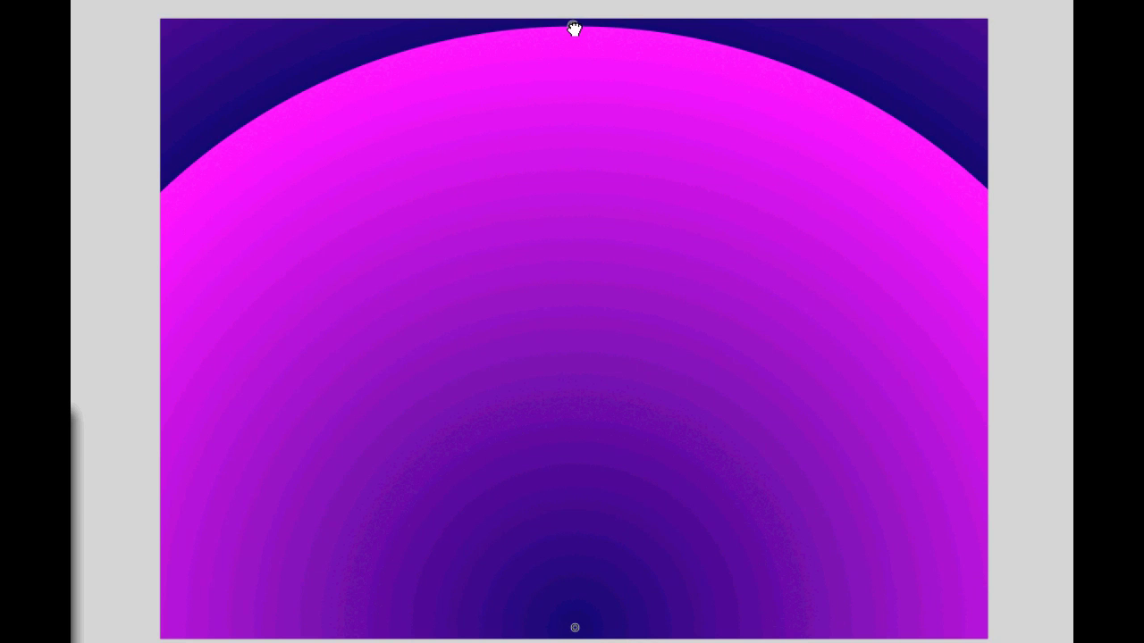
{"action": "left_click_drag", "start_coordinate": [576, 27], "coordinate": [577, 562]}
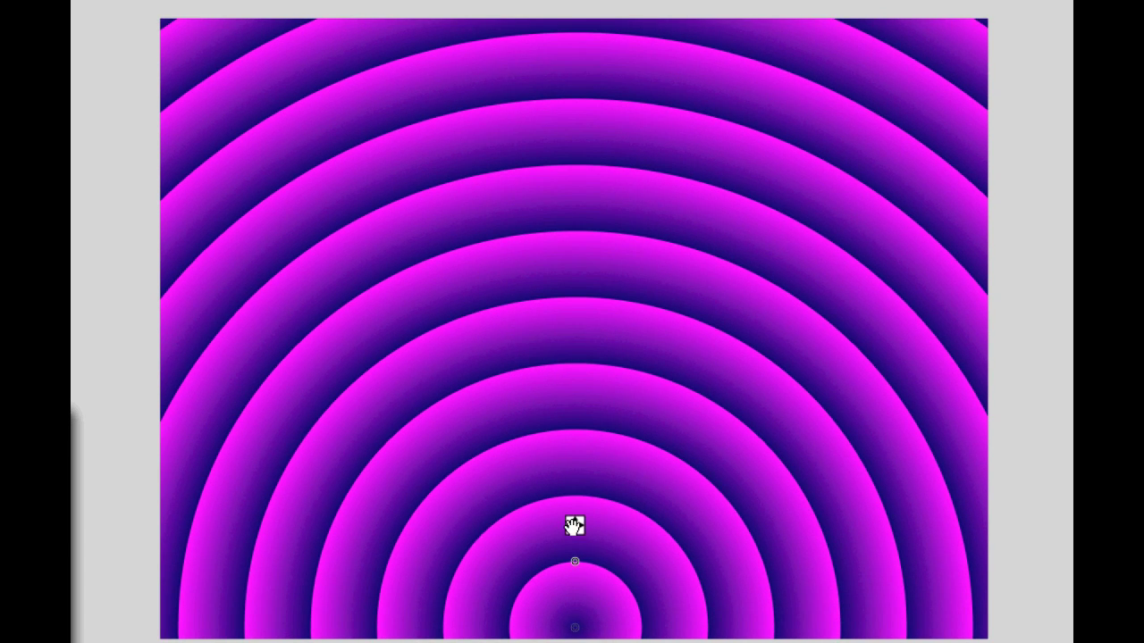
{"action": "left_click_drag", "start_coordinate": [573, 529], "coordinate": [566, 247]}
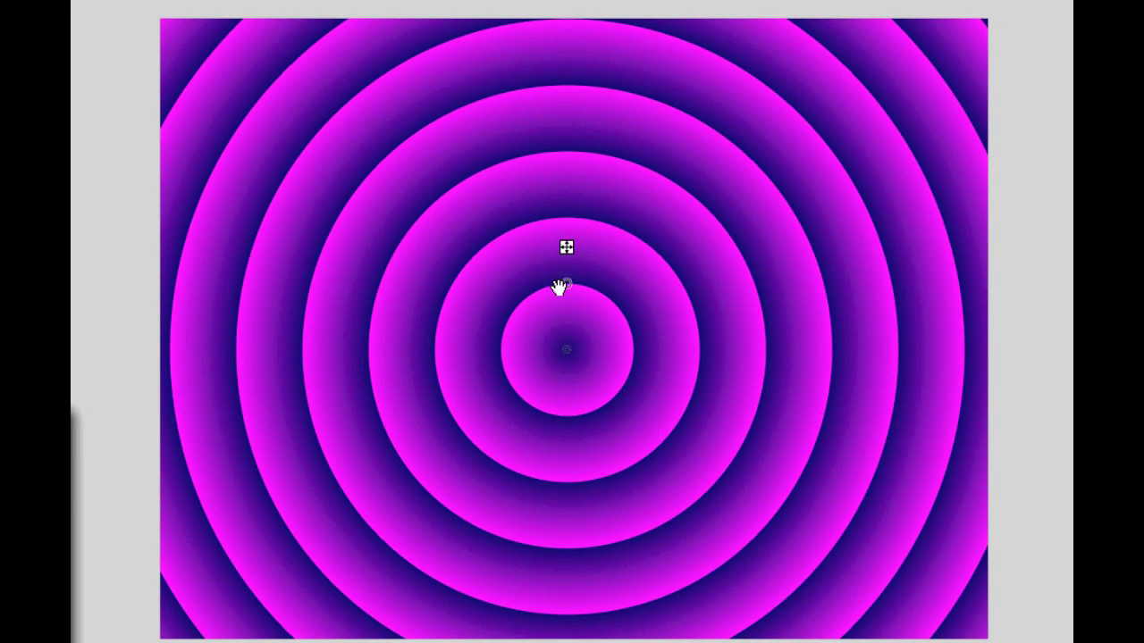
{"action": "left_click_drag", "start_coordinate": [567, 286], "coordinate": [571, 236]}
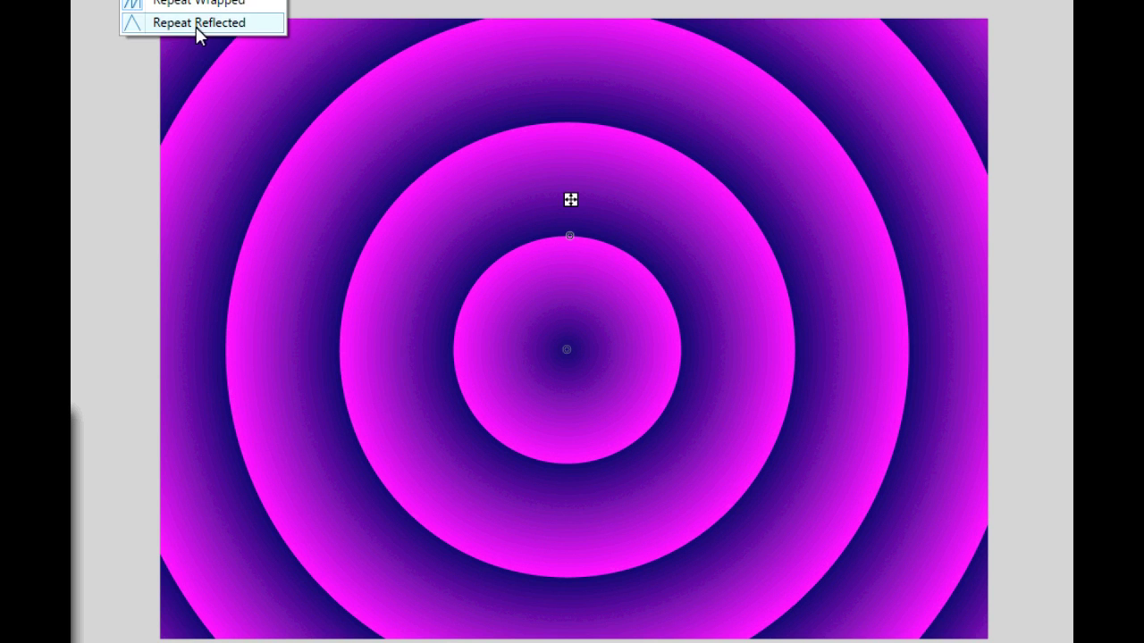
Step: Set the gradient to Repeat Reflected and reposition its end points so linear bands run diagonally across the canvas
{"action": "left_click", "coordinate": [195, 23]}
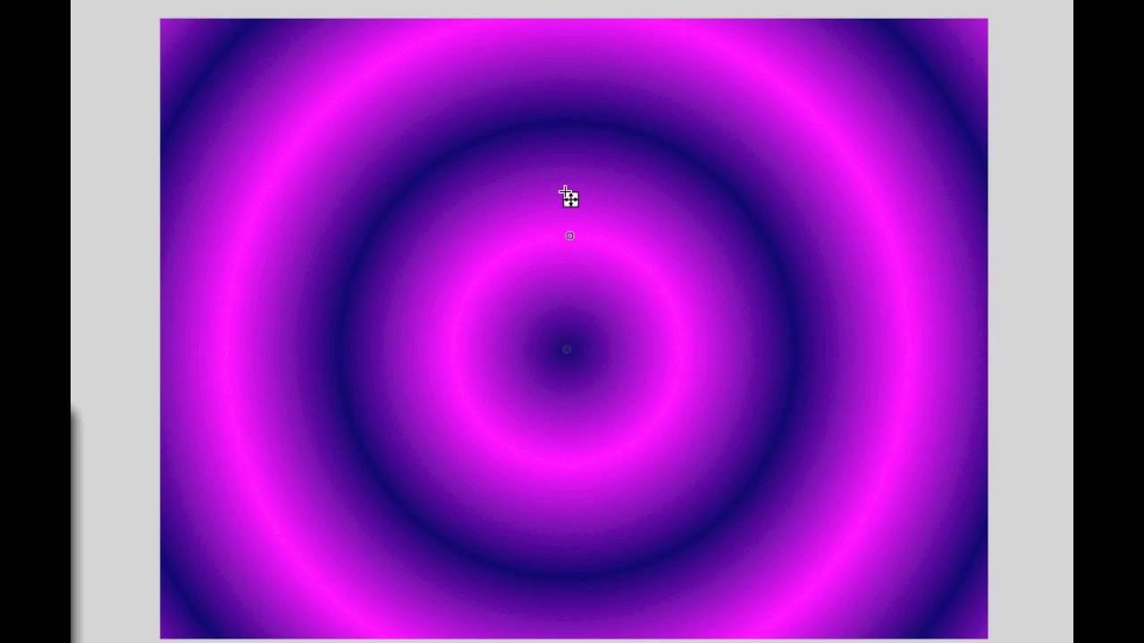
{"action": "left_click_drag", "start_coordinate": [569, 237], "coordinate": [647, 218]}
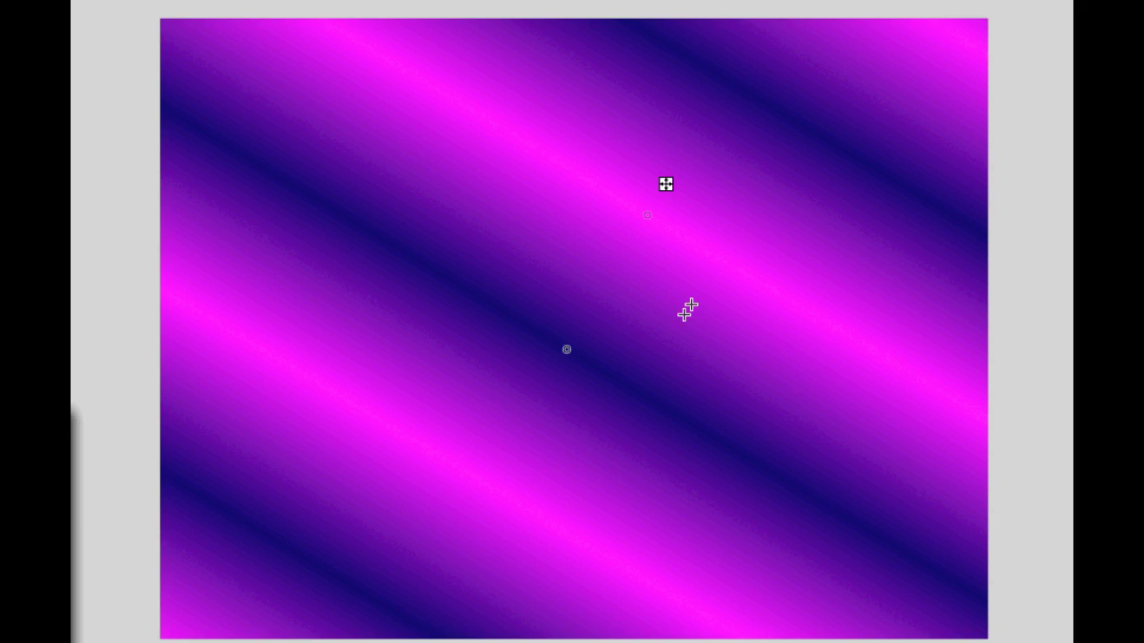
{"action": "mouse_move", "coordinate": [568, 354]}
{"action": "left_mouse_down"}
{"action": "mouse_move", "coordinate": [587, 291]}
{"action": "mouse_move", "coordinate": [566, 293]}
{"action": "left_mouse_up"}
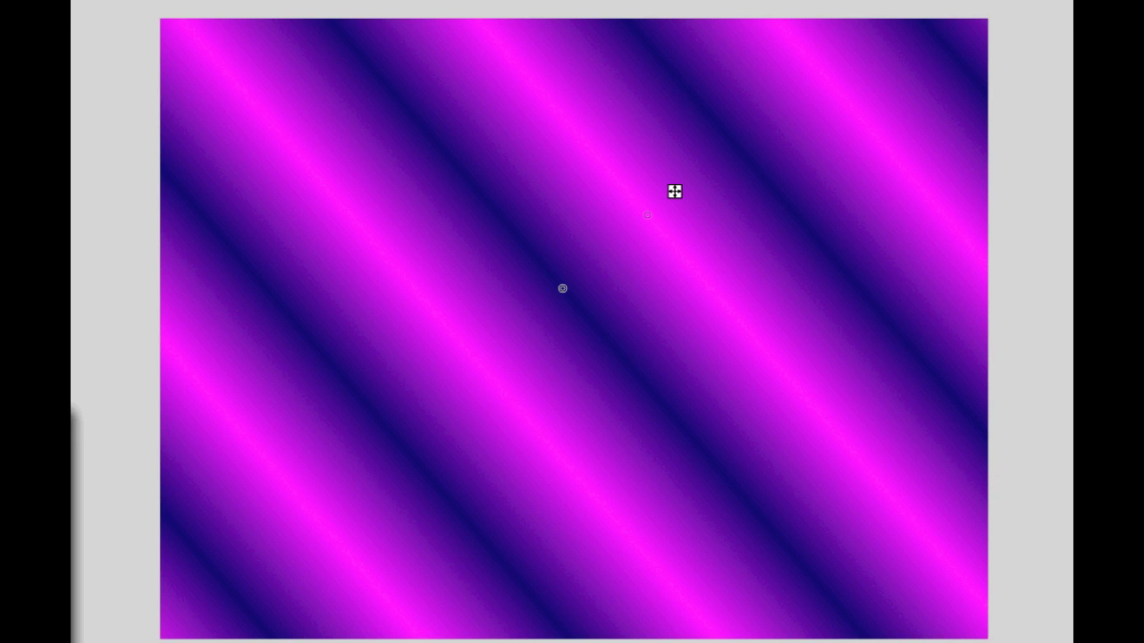
Step: Undo all gradient edits back to a blank canvas
{"action": "key", "text": "ctrl+z"}
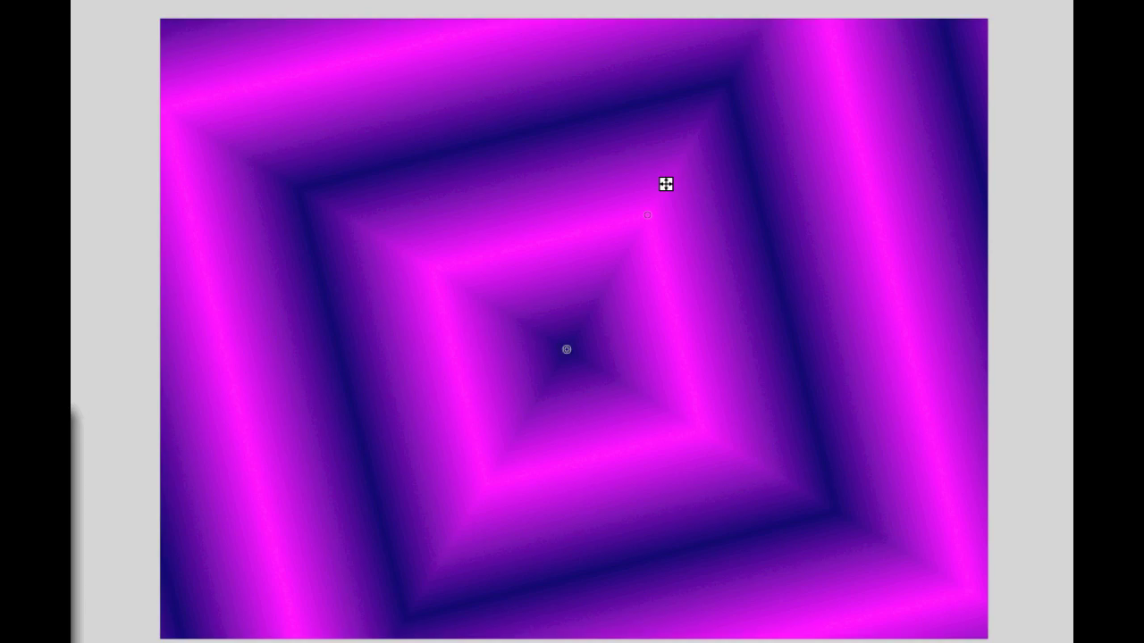
{"action": "key", "text": "ctrl+z"}
{"action": "key", "text": "ctrl+z"}
{"action": "key", "text": "ctrl+z"}
{"action": "key", "text": "ctrl+z"}
{"action": "key", "text": "ctrl+z"}
{"action": "key", "text": "ctrl+z"}
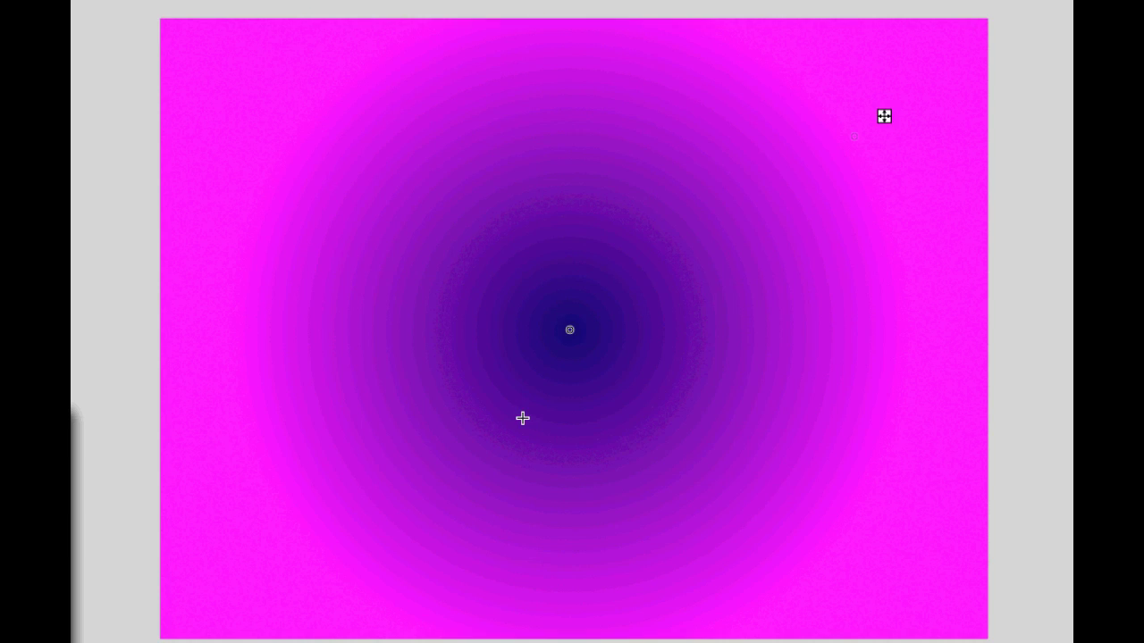
{"action": "key", "text": "ctrl+z"}
{"action": "key", "text": "ctrl+z"}
{"action": "key", "text": "ctrl+z"}
{"action": "key", "text": "ctrl+z"}
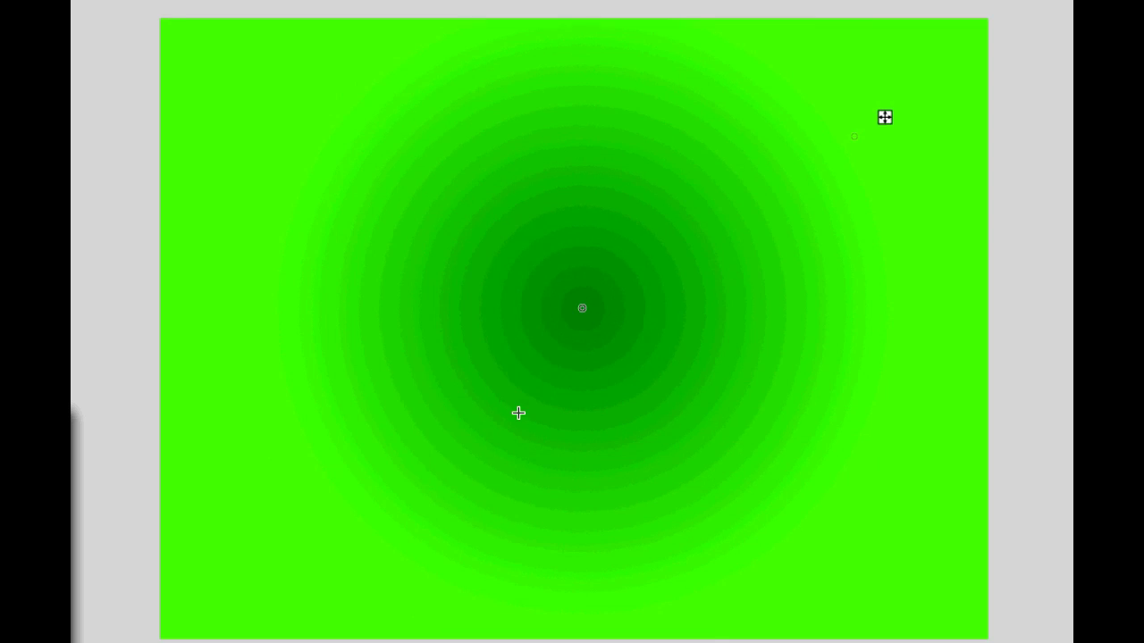
{"action": "key", "text": "ctrl+z"}
{"action": "key", "text": "ctrl+z"}
{"action": "key", "text": "ctrl+z"}
{"action": "key", "text": "ctrl+z"}
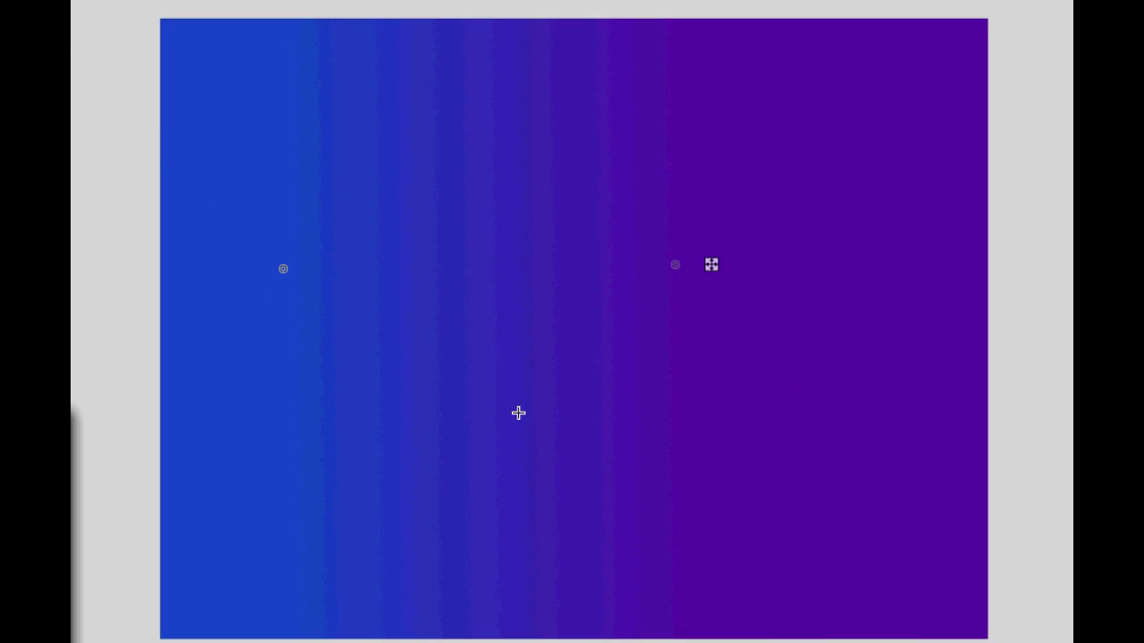
{"action": "key", "text": "ctrl+z"}
{"action": "key", "text": "ctrl+z"}
{"action": "key", "text": "ctrl+z"}
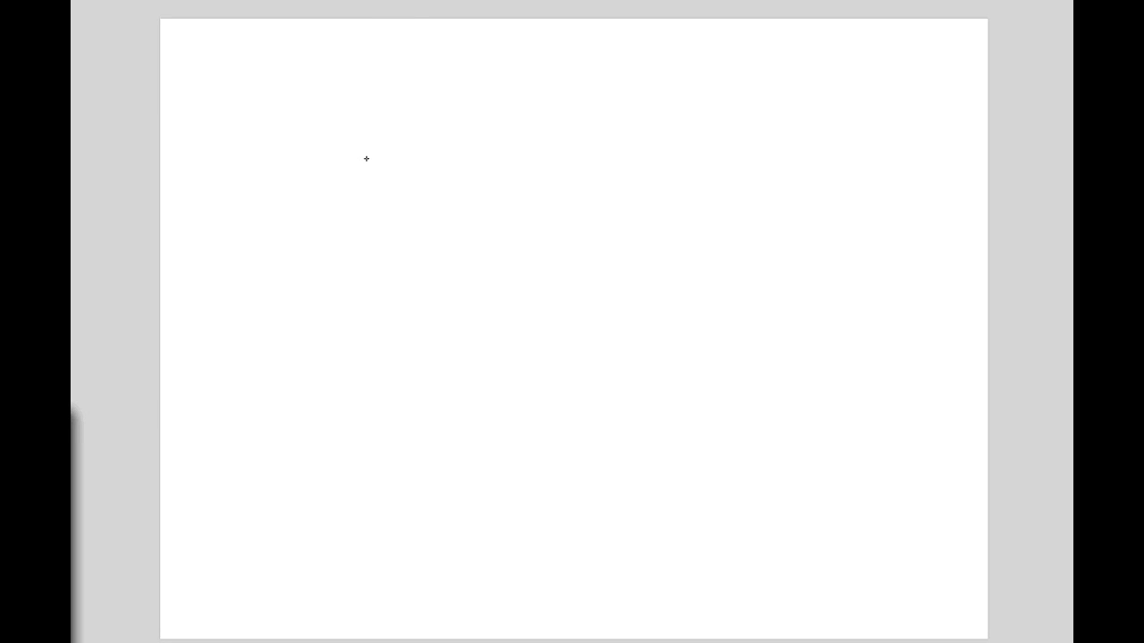
Step: Make a circular selection mid-canvas and fill it with a blue-to-purple radial gradient centred near the circle's upper left
{"action": "left_click_drag", "start_coordinate": [365, 158], "coordinate": [729, 523]}
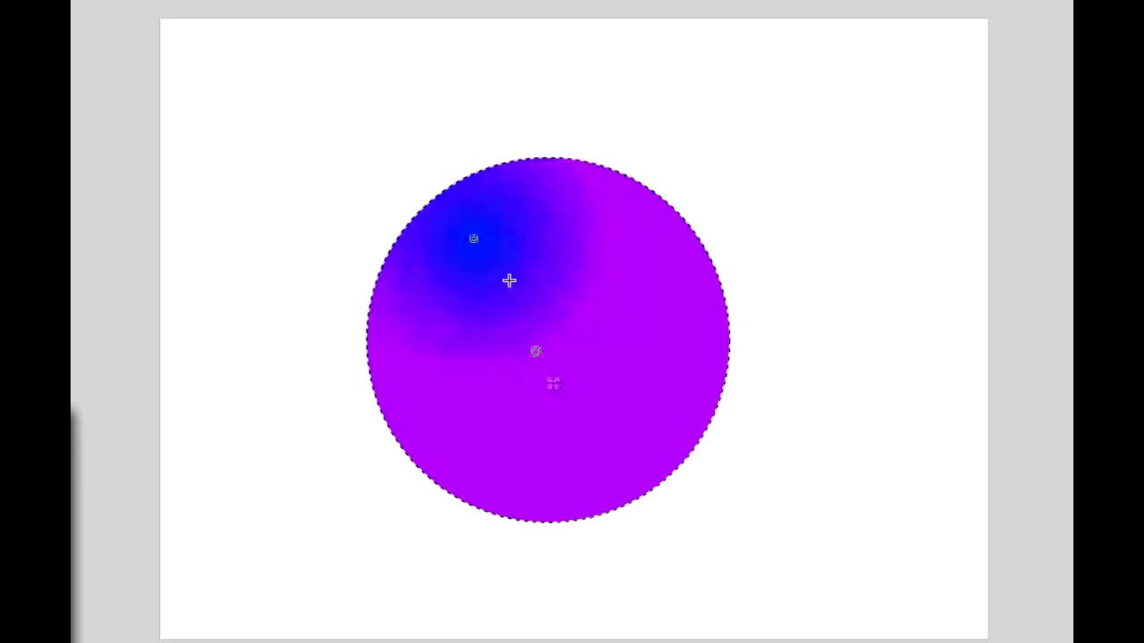
{"action": "left_click_drag", "start_coordinate": [477, 249], "coordinate": [471, 238]}
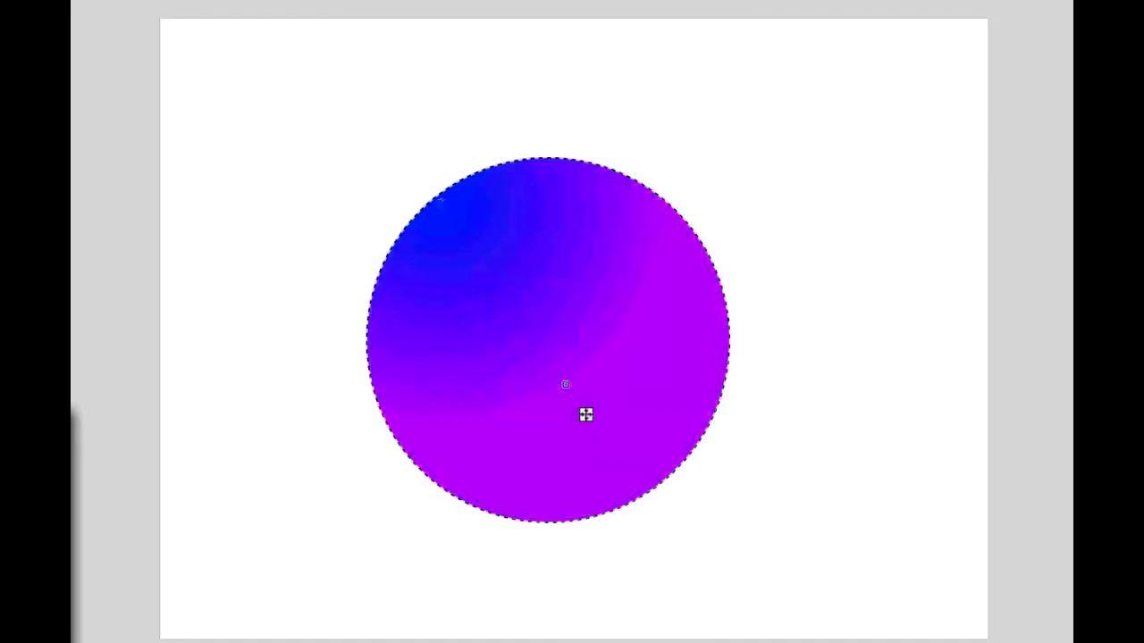
Step: Undo the radial gradient edits and the circular selection
{"action": "key", "text": "ctrl+z"}
{"action": "key", "text": "ctrl+z"}
{"action": "key", "text": "ctrl+z"}
{"action": "key", "text": "ctrl+z"}
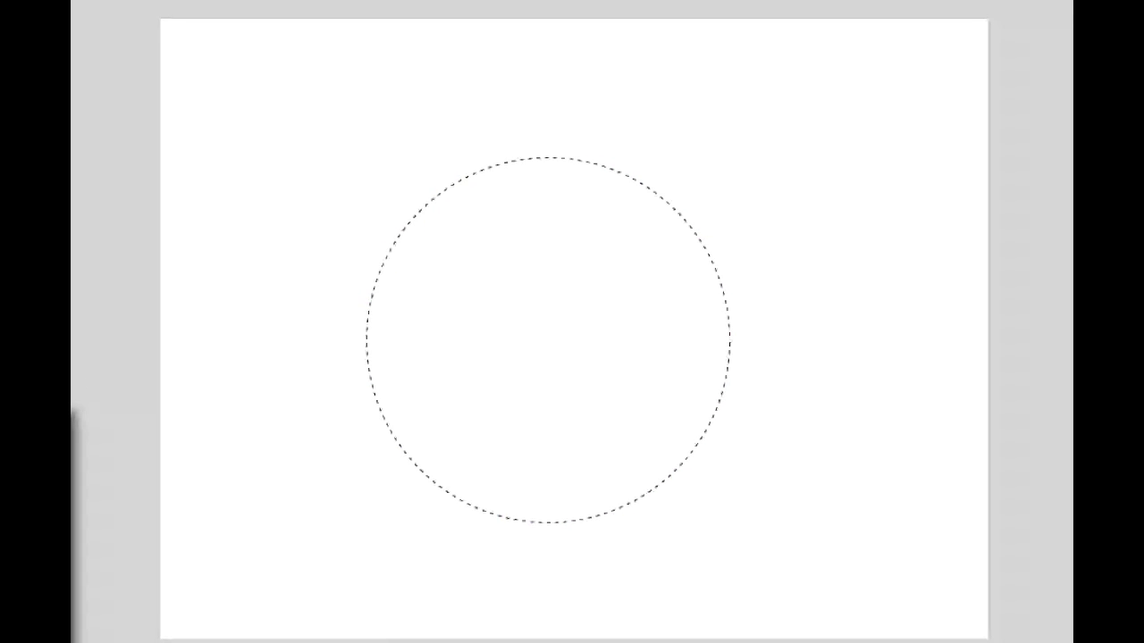
{"action": "key", "text": "ctrl+z"}
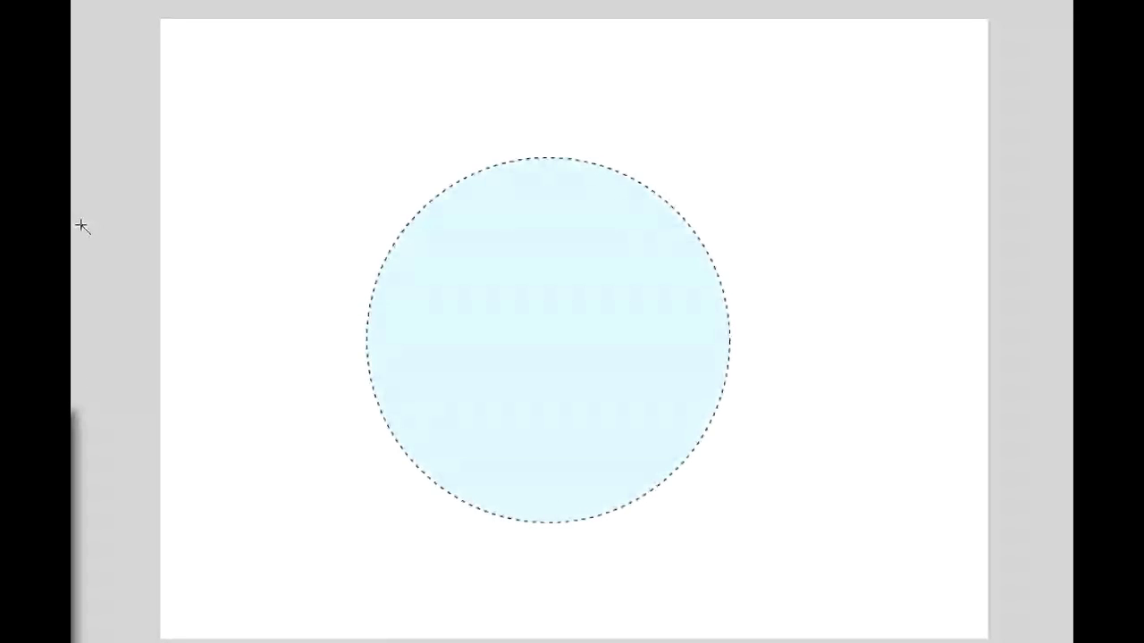
{"action": "key", "text": "ctrl+z"}
Step: Select the whole blank canvas with the Magic Wand, placing its origin point near the upper middle
{"action": "left_click_drag", "start_coordinate": [414, 268], "coordinate": [543, 181]}
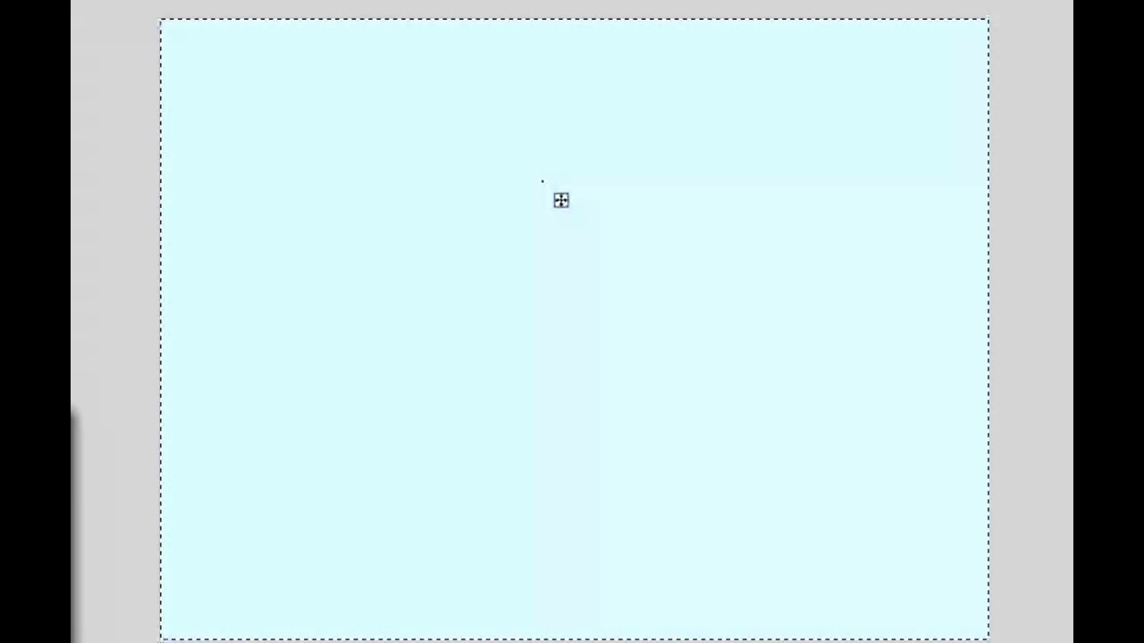
Step: Replace the whole-canvas selection with a curved freeform Lasso selection around the middle of the canvas
{"action": "key", "text": "ctrl+d"}
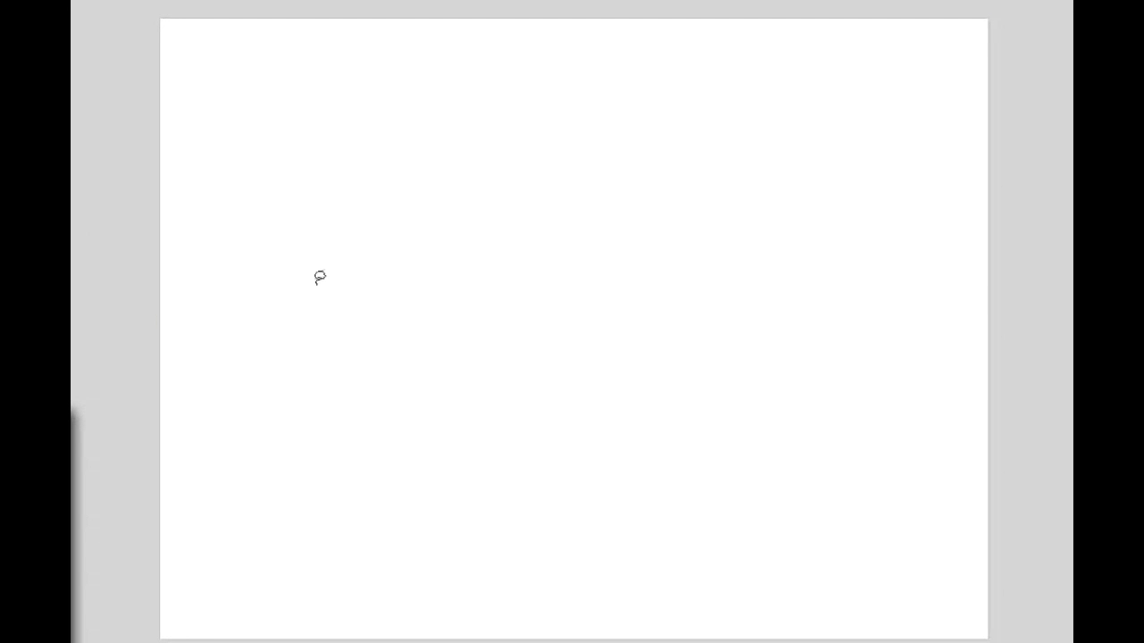
{"action": "mouse_move", "coordinate": [353, 276]}
{"action": "left_mouse_down"}
{"action": "mouse_move", "coordinate": [460, 143]}
{"action": "mouse_move", "coordinate": [622, 161]}
{"action": "mouse_move", "coordinate": [693, 269]}
{"action": "mouse_move", "coordinate": [551, 468]}
{"action": "mouse_move", "coordinate": [438, 463]}
{"action": "mouse_move", "coordinate": [417, 404]}
{"action": "mouse_move", "coordinate": [446, 280]}
{"action": "mouse_move", "coordinate": [326, 274]}
{"action": "left_mouse_up"}
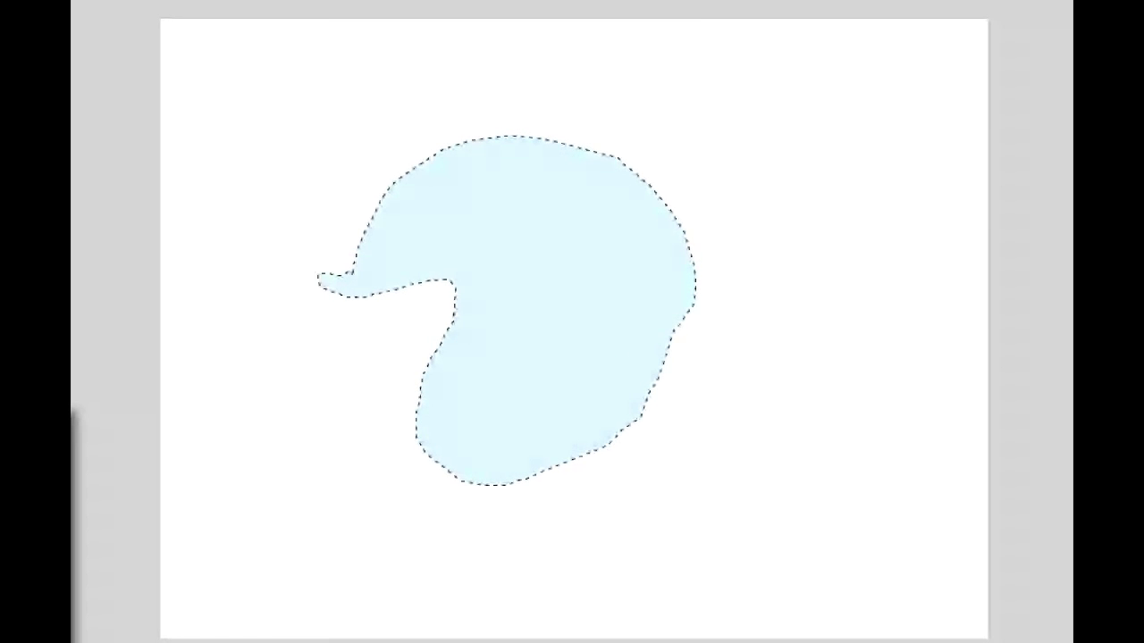
{"action": "key", "text": "ctrl+z"}
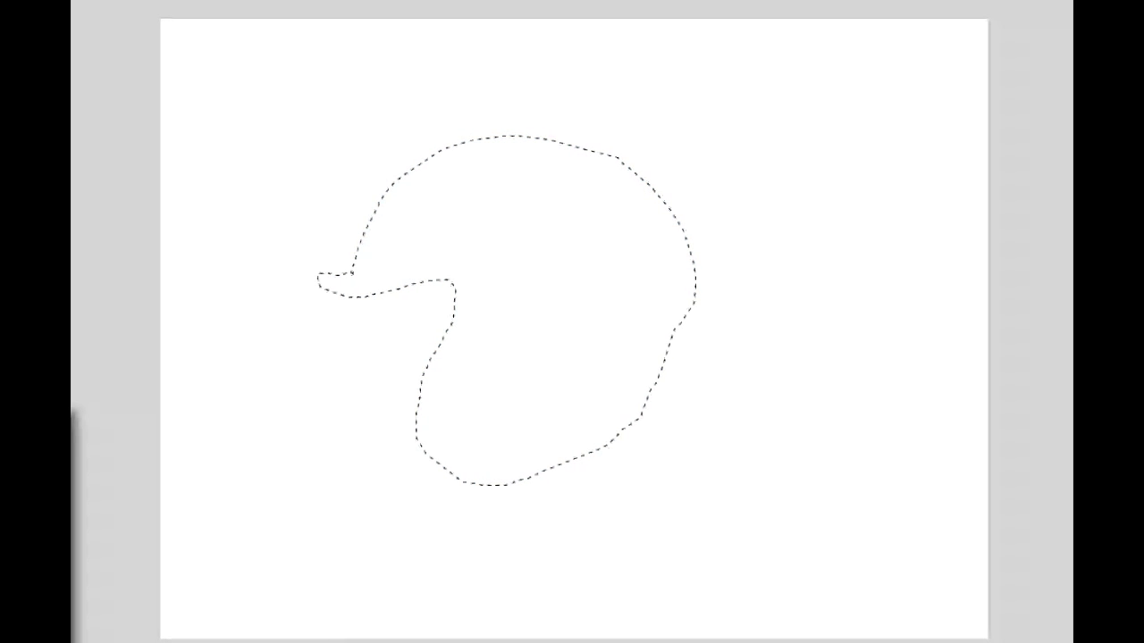
{"action": "left_click_drag", "start_coordinate": [460, 210], "coordinate": [562, 339]}
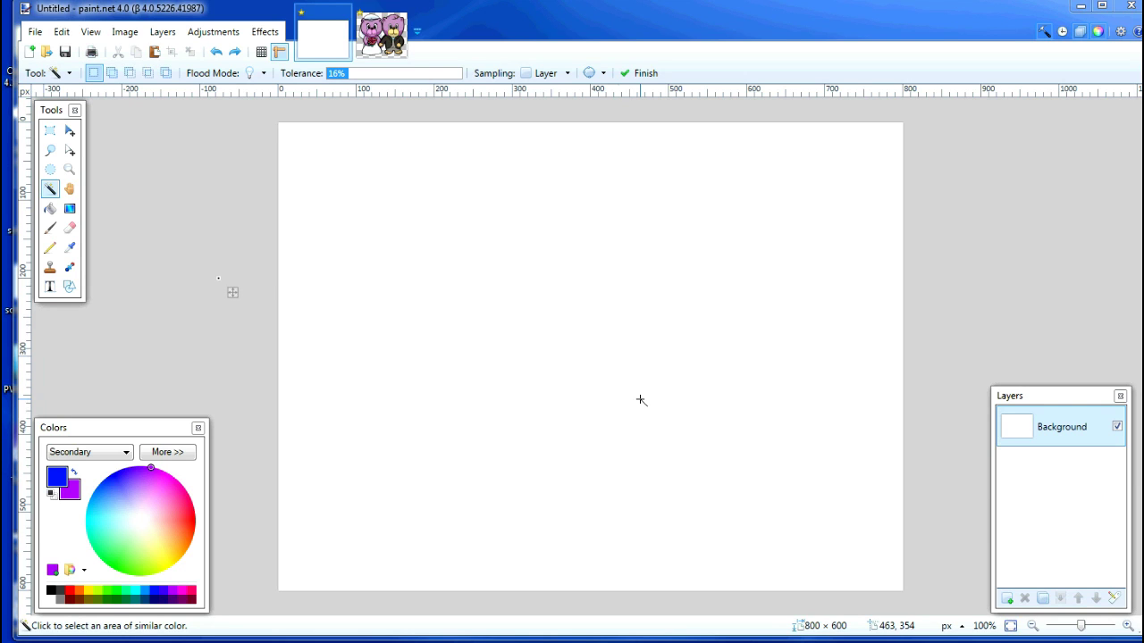
Step: Open the bird photo DSCF3178.JPG from the stock_images folder
{"action": "left_click", "coordinate": [47, 55]}
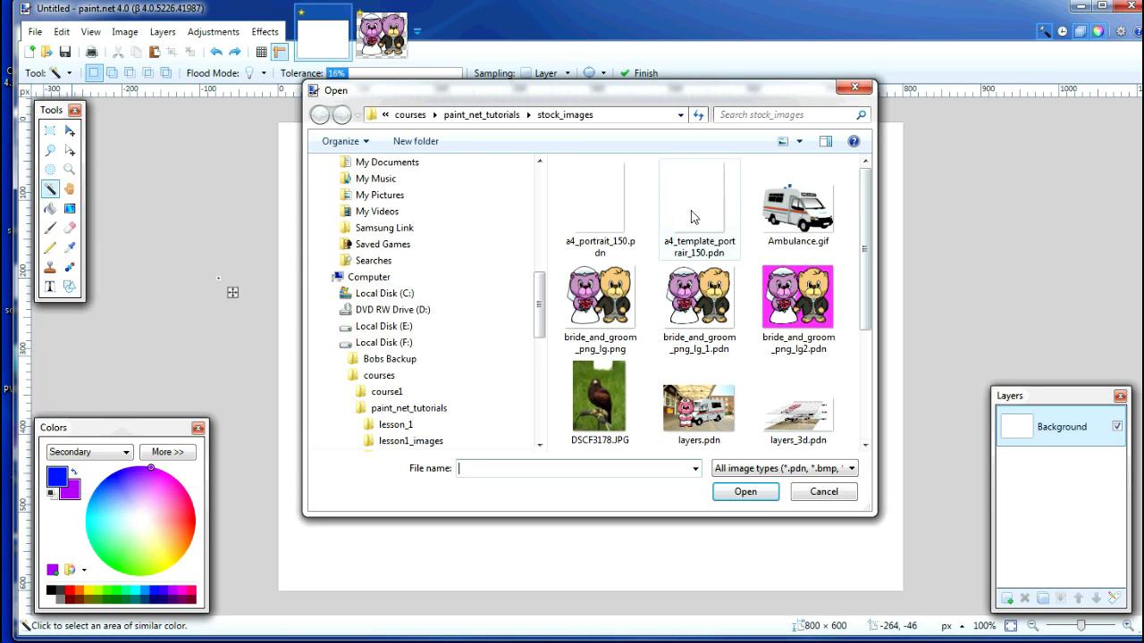
{"action": "left_click_drag", "start_coordinate": [635, 97], "coordinate": [580, 39]}
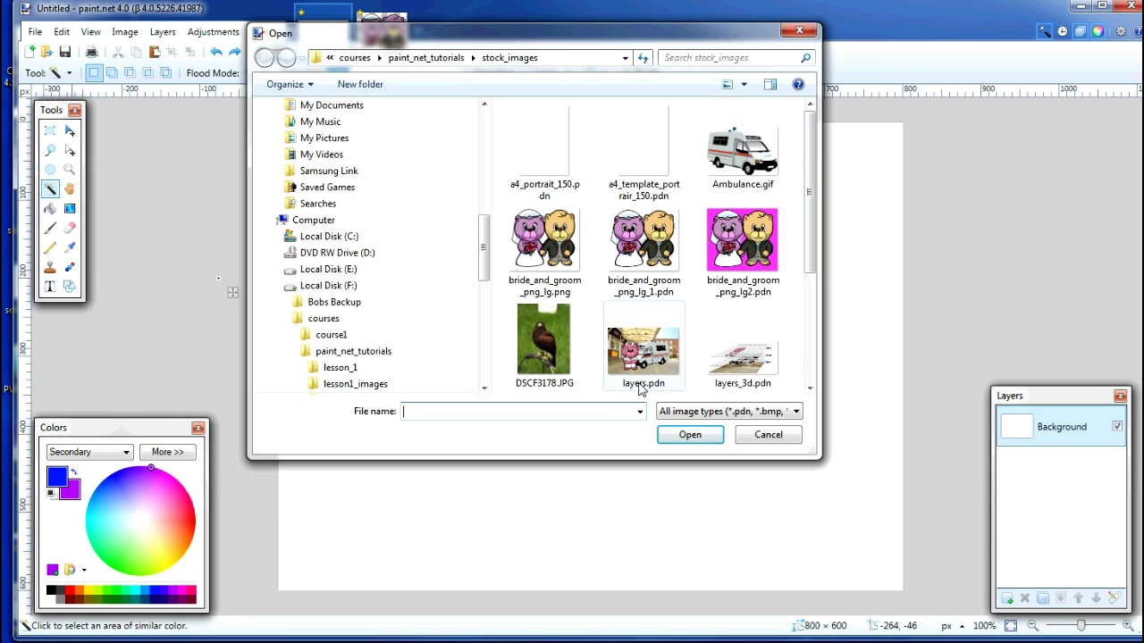
{"action": "left_click", "coordinate": [545, 351]}
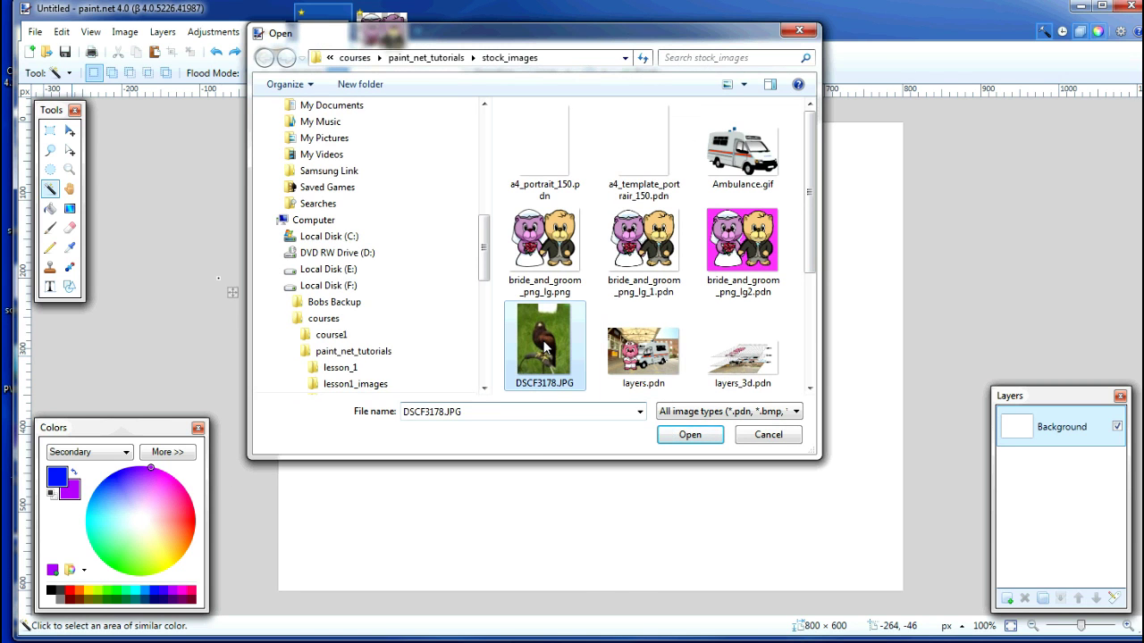
{"action": "double_click", "coordinate": [545, 347]}
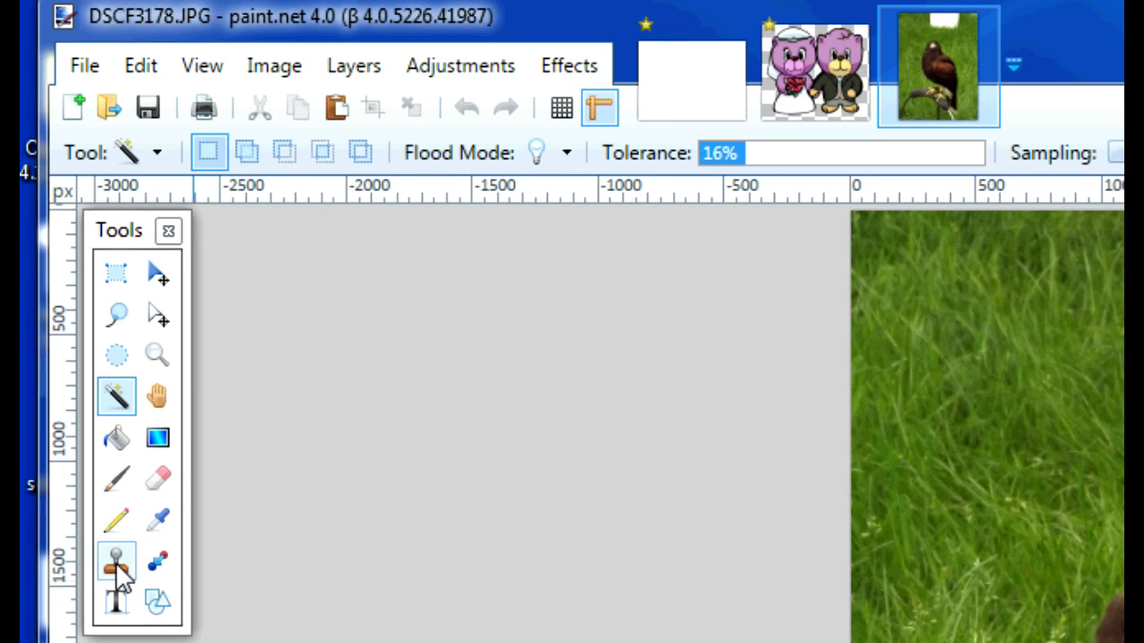
Step: Activate the Clone Stamp and raise its brush width well above 100
{"action": "left_click", "coordinate": [117, 563]}
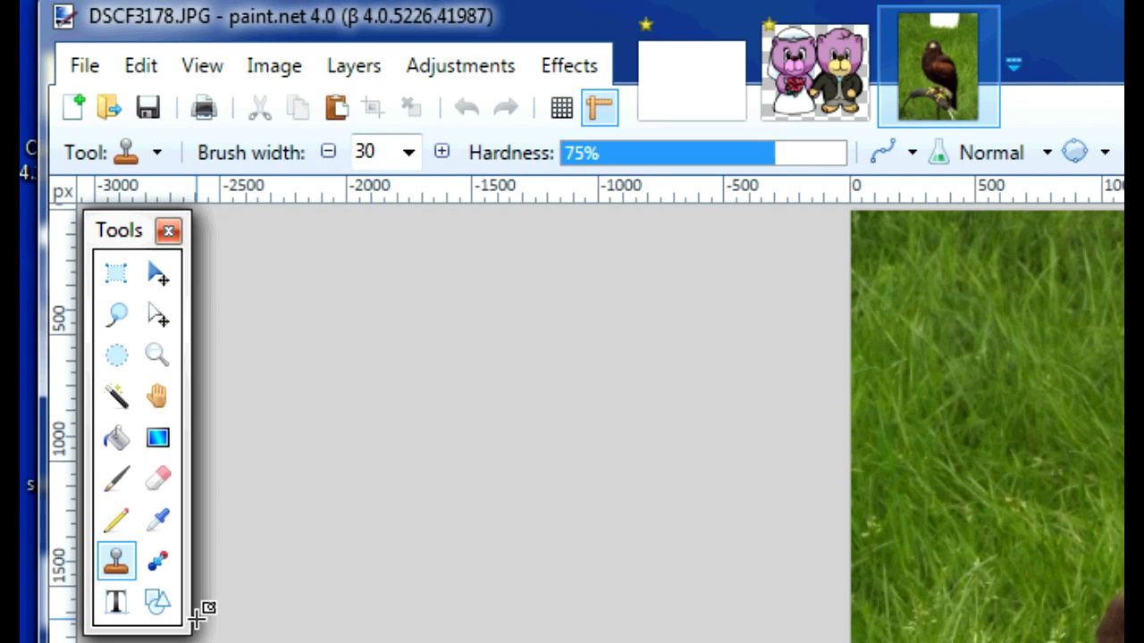
{"action": "left_click", "coordinate": [408, 153]}
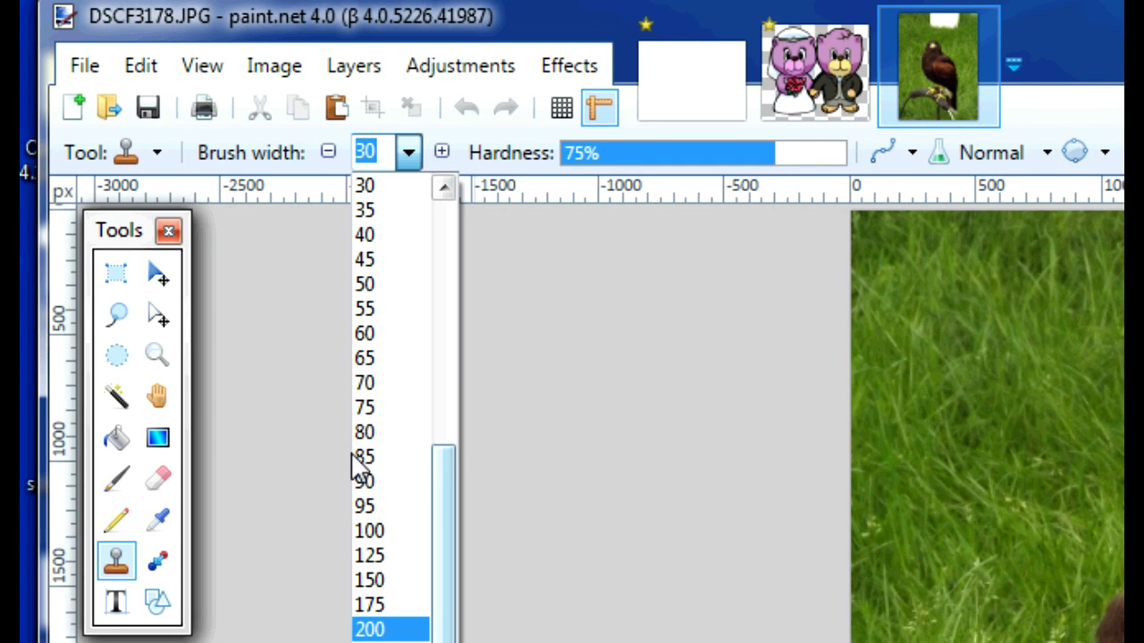
{"action": "left_click", "coordinate": [379, 532]}
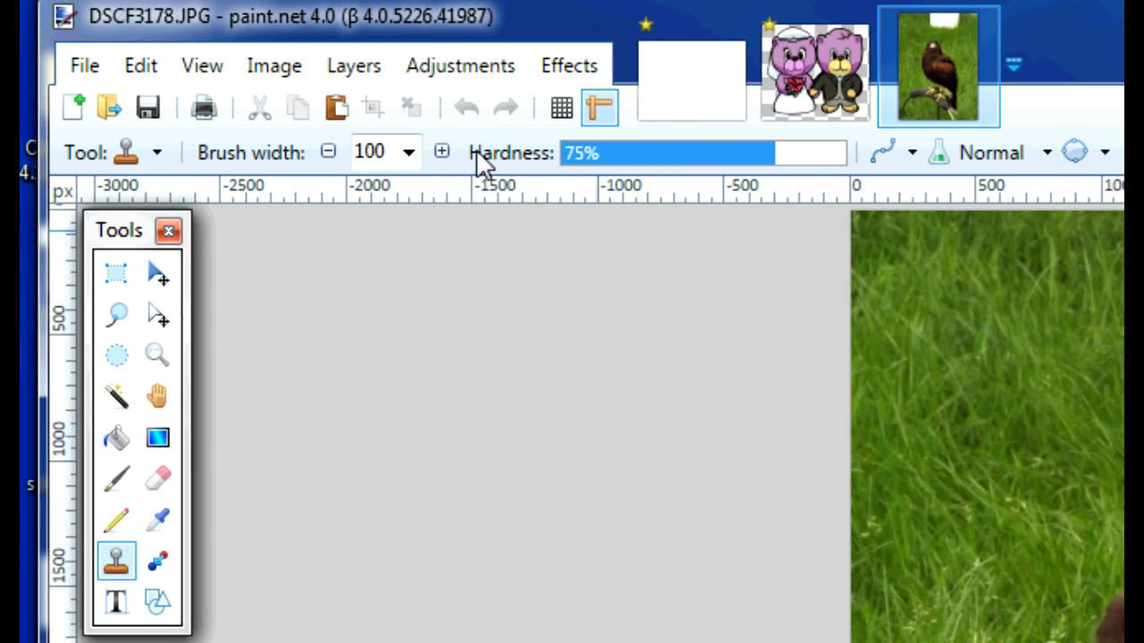
{"action": "left_click", "coordinate": [411, 154]}
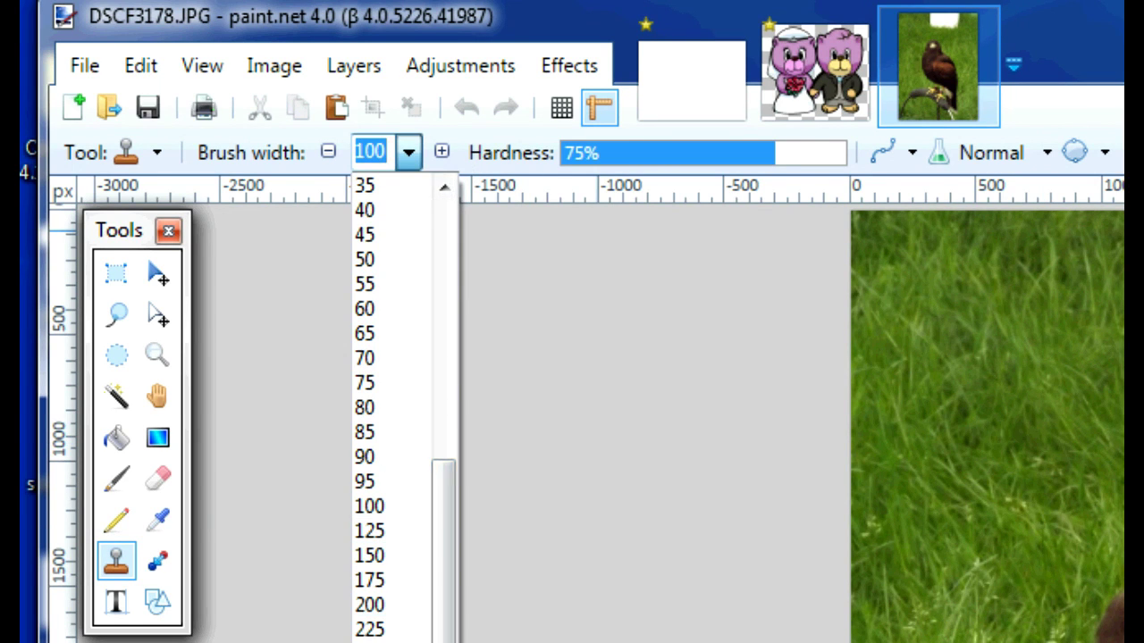
{"action": "left_click", "coordinate": [370, 640]}
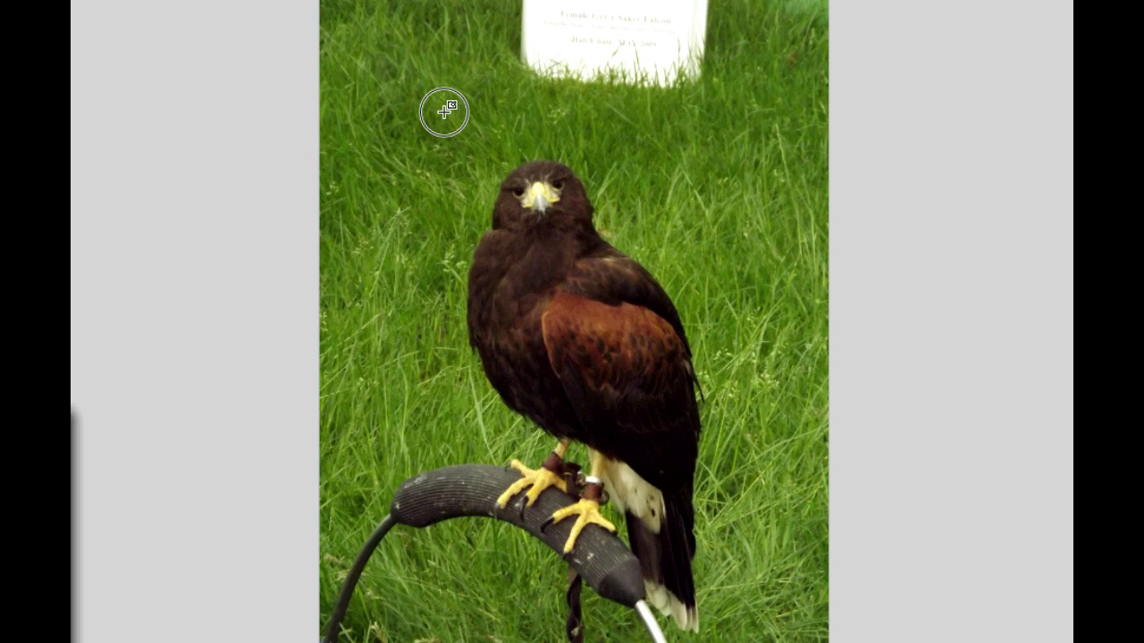
Step: Clone the grass beside the white sign over the whole sign behind the bird's head
{"action": "left_click", "coordinate": [444, 112], "text": "ctrl"}
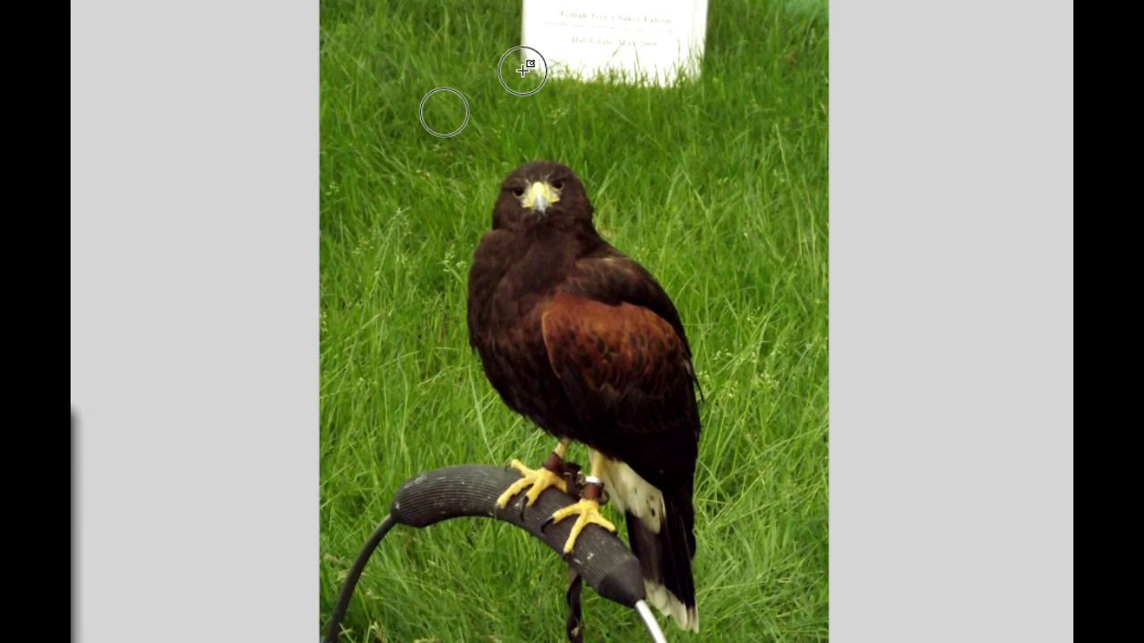
{"action": "mouse_move", "coordinate": [525, 70]}
{"action": "left_mouse_down"}
{"action": "mouse_move", "coordinate": [692, 71]}
{"action": "mouse_move", "coordinate": [695, 55]}
{"action": "mouse_move", "coordinate": [532, 34]}
{"action": "mouse_move", "coordinate": [556, 21]}
{"action": "mouse_move", "coordinate": [706, 32]}
{"action": "mouse_move", "coordinate": [609, 24]}
{"action": "mouse_move", "coordinate": [614, 12]}
{"action": "mouse_move", "coordinate": [538, 0]}
{"action": "mouse_move", "coordinate": [711, 0]}
{"action": "mouse_move", "coordinate": [693, 0]}
{"action": "mouse_move", "coordinate": [699, 19]}
{"action": "mouse_move", "coordinate": [682, 31]}
{"action": "mouse_move", "coordinate": [712, 4]}
{"action": "left_mouse_up"}
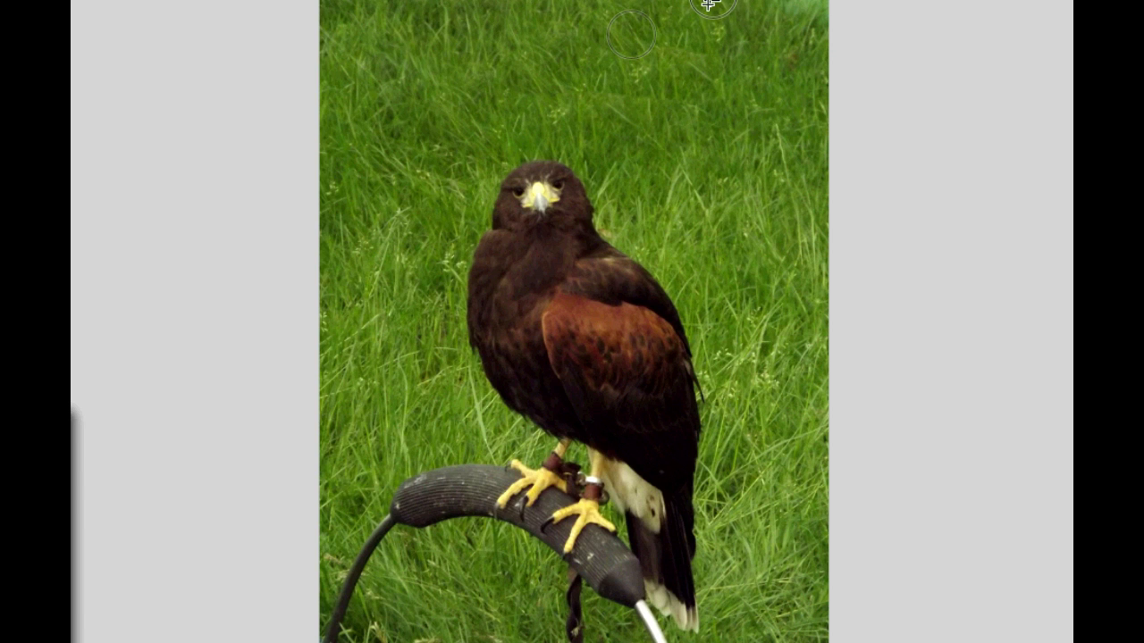
{"action": "mouse_move", "coordinate": [759, 140]}
{"action": "left_mouse_down"}
{"action": "mouse_move", "coordinate": [727, 101]}
{"action": "mouse_move", "coordinate": [721, 169]}
{"action": "mouse_move", "coordinate": [624, 152]}
{"action": "left_mouse_up"}
{"action": "left_click_drag", "start_coordinate": [588, 56], "coordinate": [602, 176]}
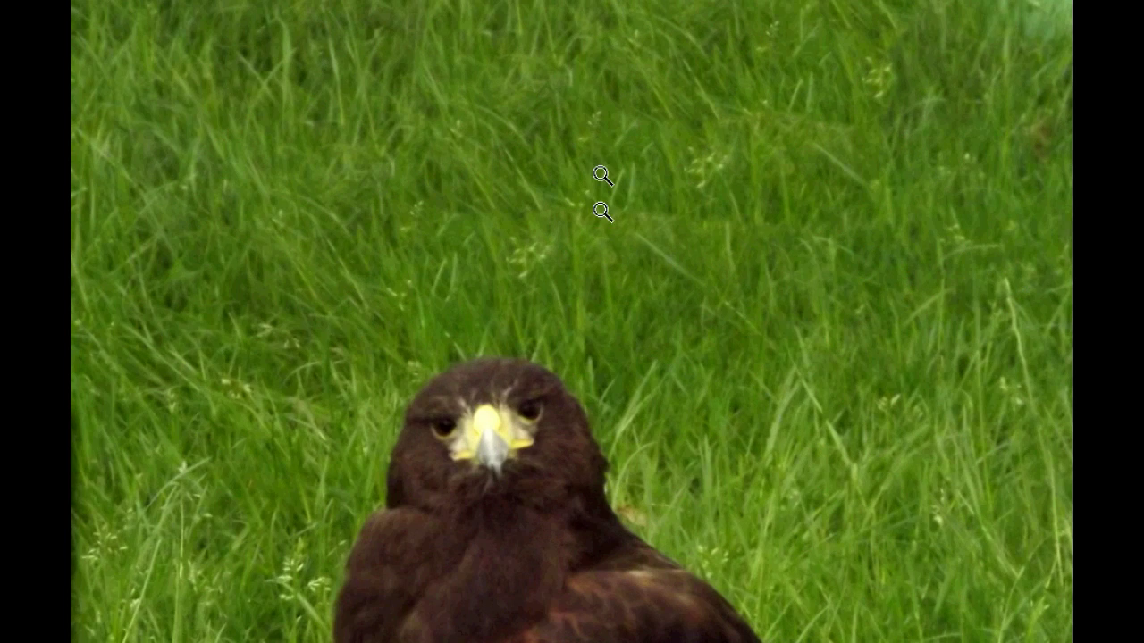
{"action": "key", "text": "ctrl+0"}
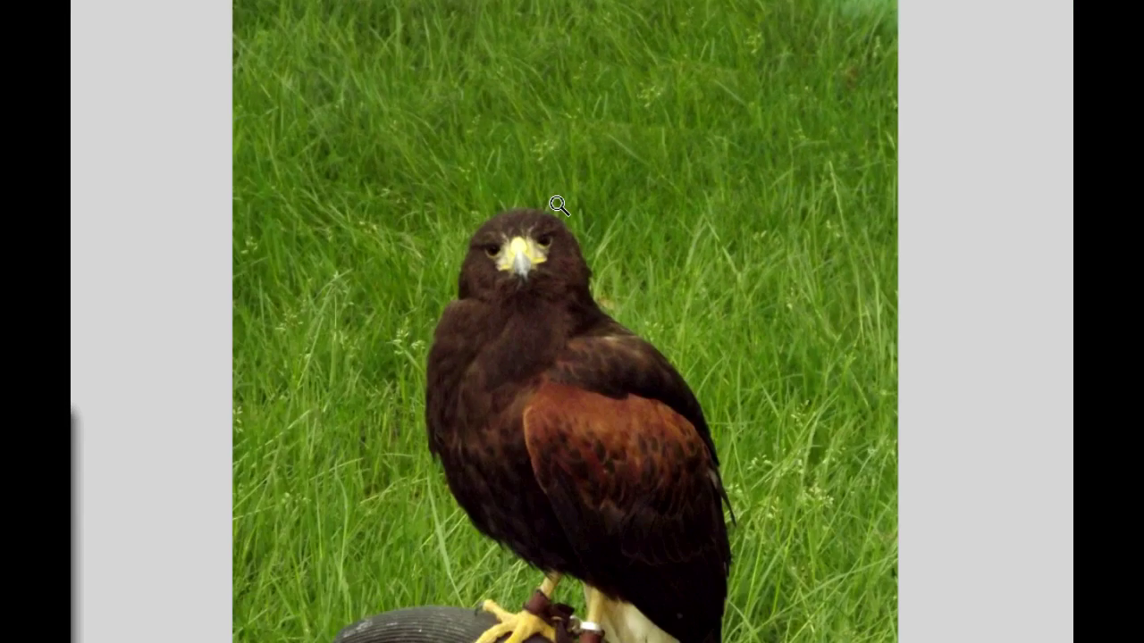
{"action": "left_click", "coordinate": [558, 205], "text": "alt"}
{"action": "left_click", "coordinate": [593, 322], "text": "alt"}
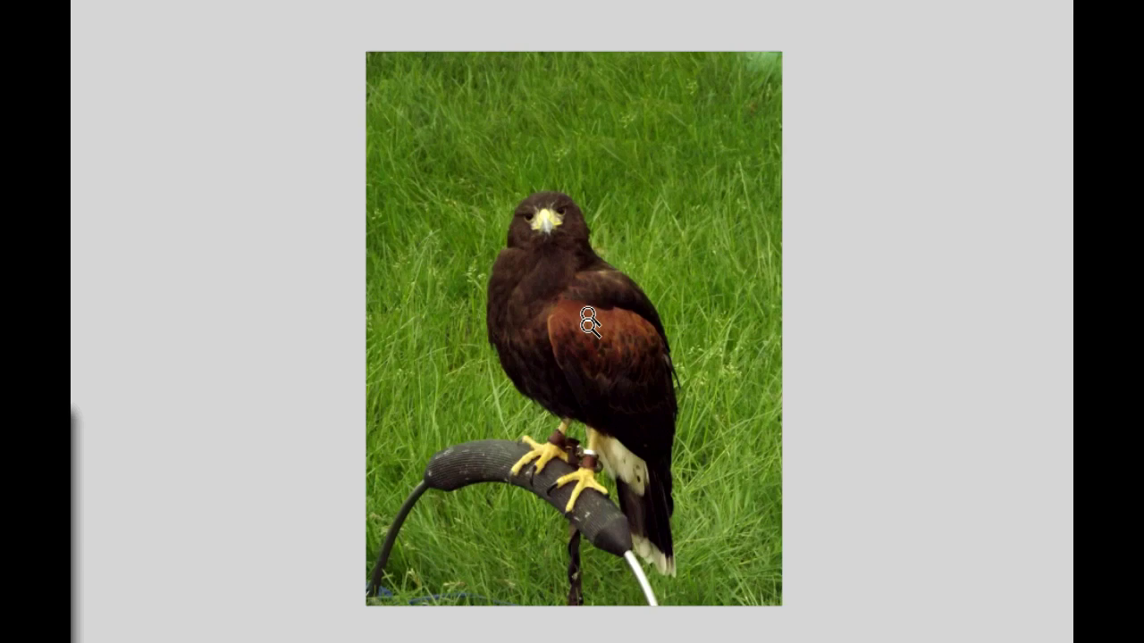
{"action": "left_click", "coordinate": [592, 262]}
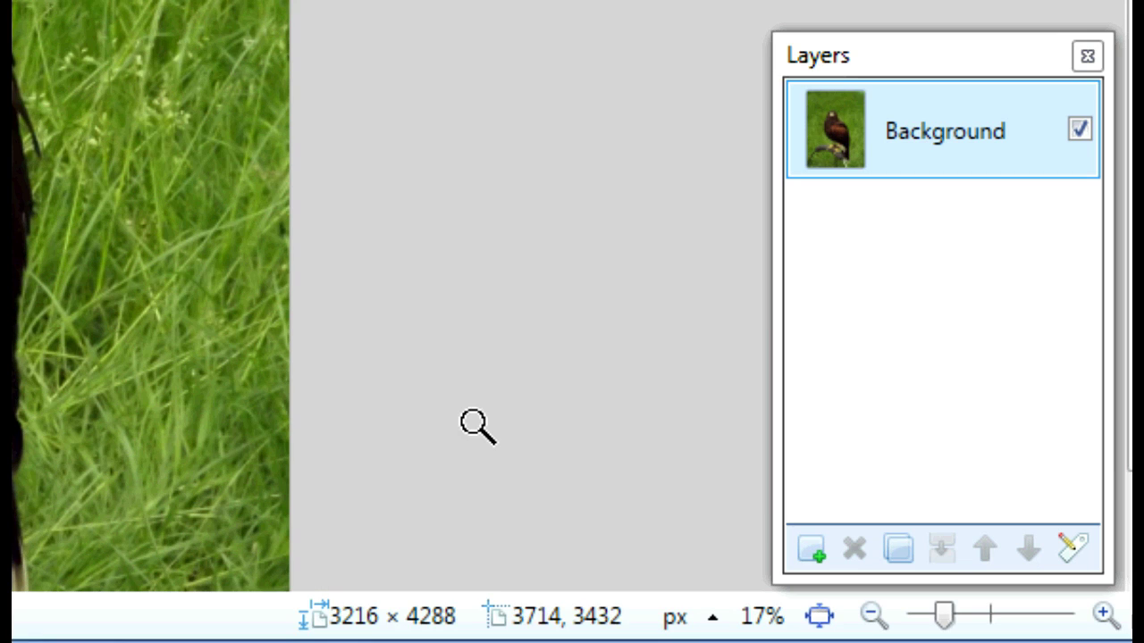
Step: Add a new layer above the bird photo and set the clone source at the bird's beak on the Background layer
{"action": "left_click", "coordinate": [810, 551]}
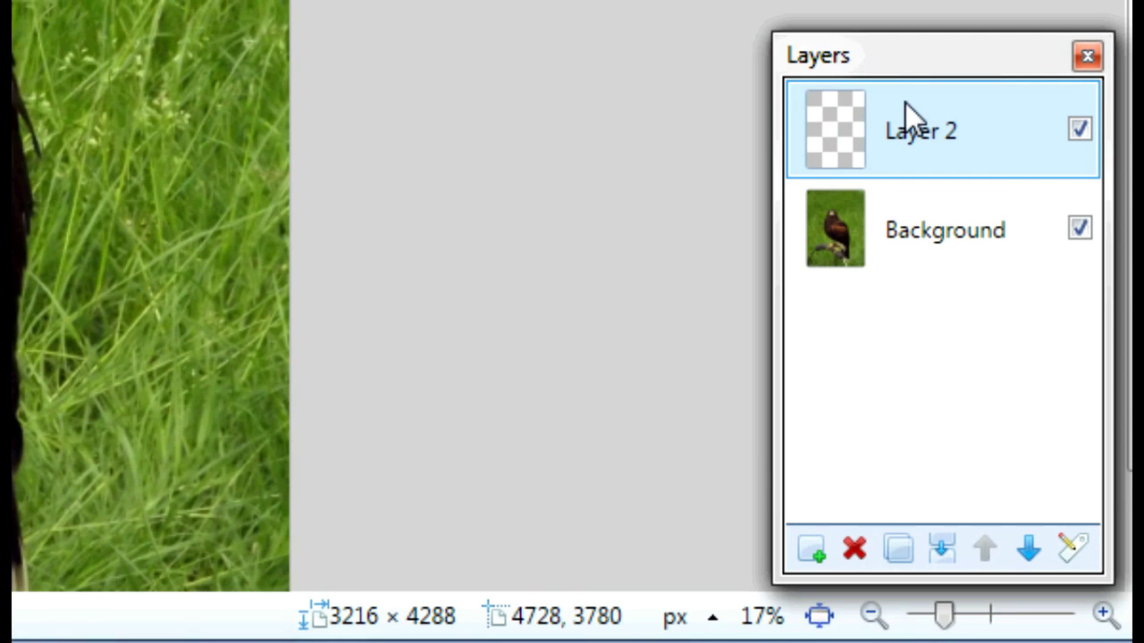
{"action": "left_click", "coordinate": [936, 224]}
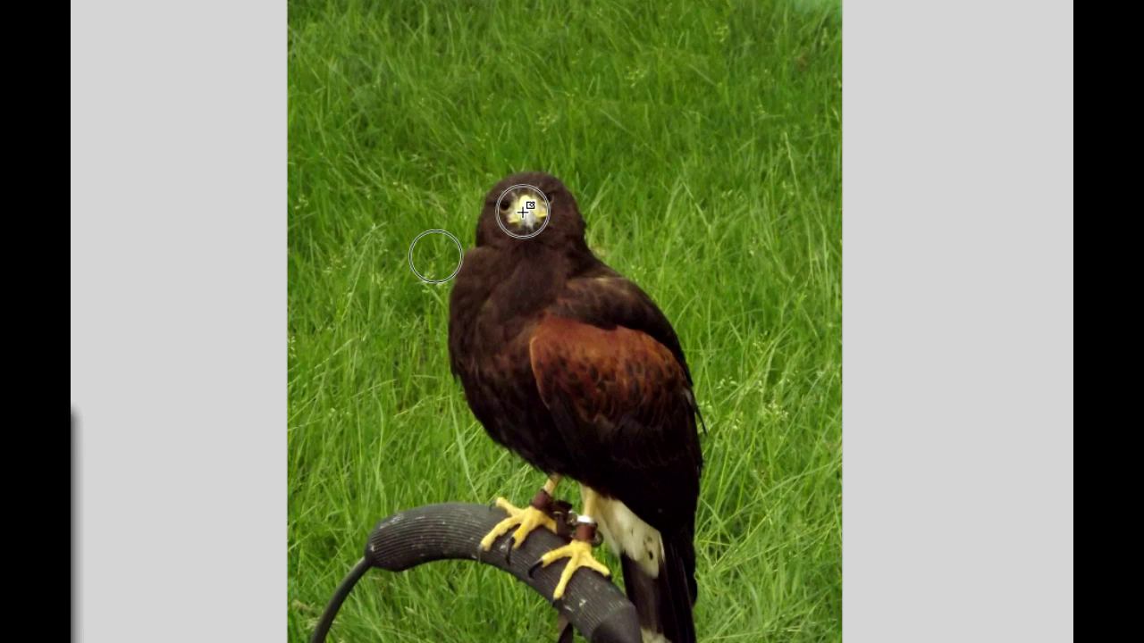
{"action": "left_click_drag", "start_coordinate": [523, 210], "coordinate": [527, 212]}
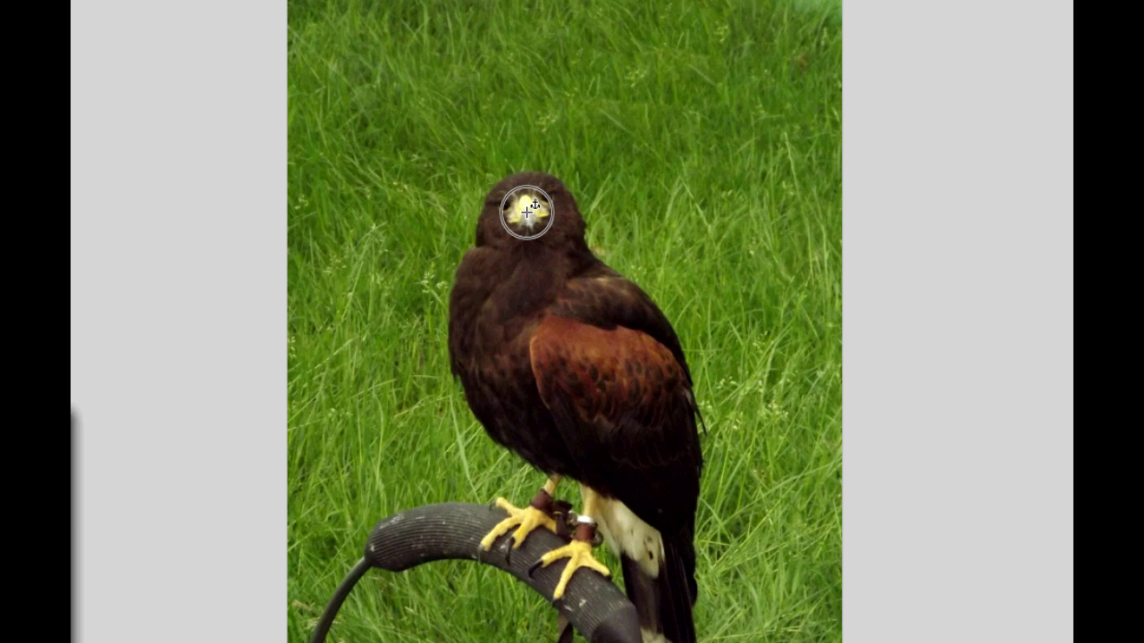
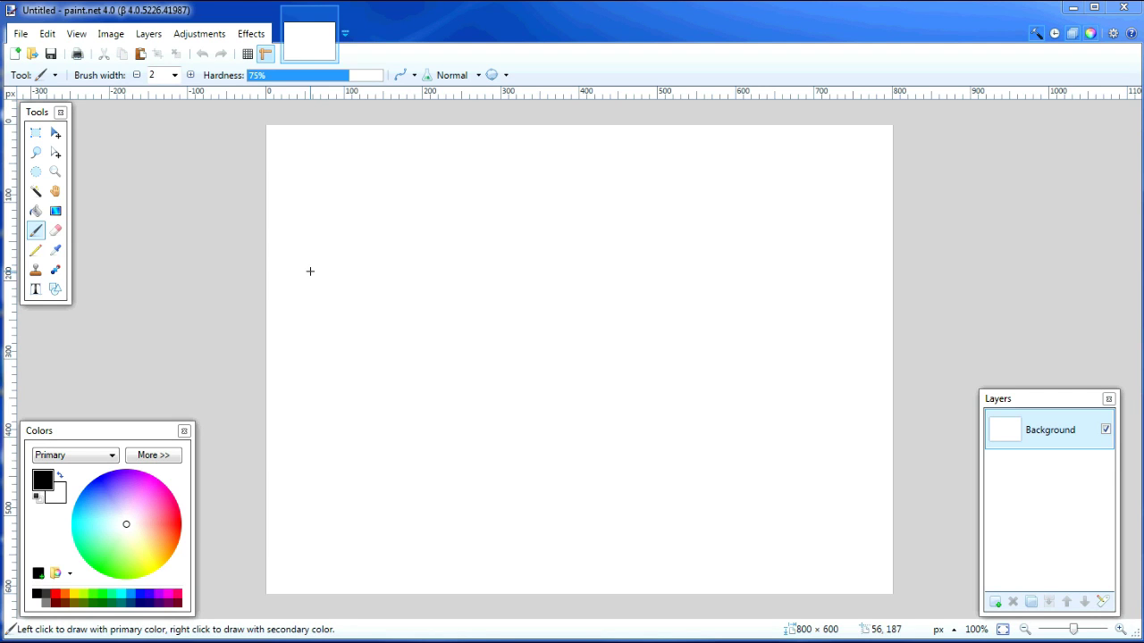
Step: Open the multi-layer image layers.pdn from the stock_images folder
{"action": "left_click", "coordinate": [32, 55]}
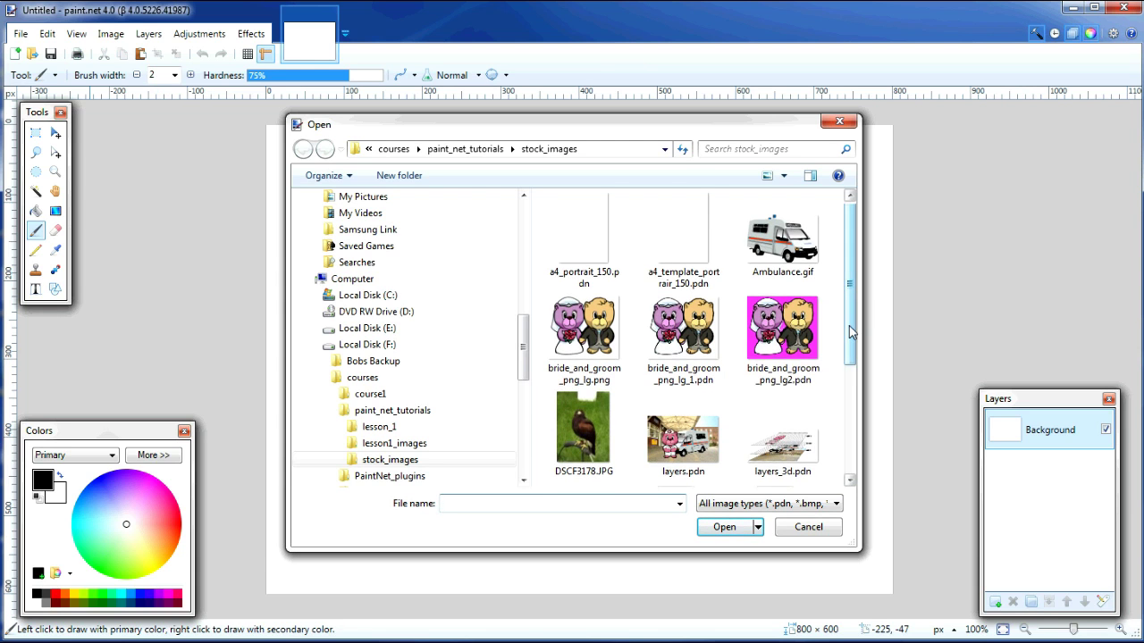
{"action": "scroll", "coordinate": [849, 331], "scroll_direction": "down", "scroll_amount": 3}
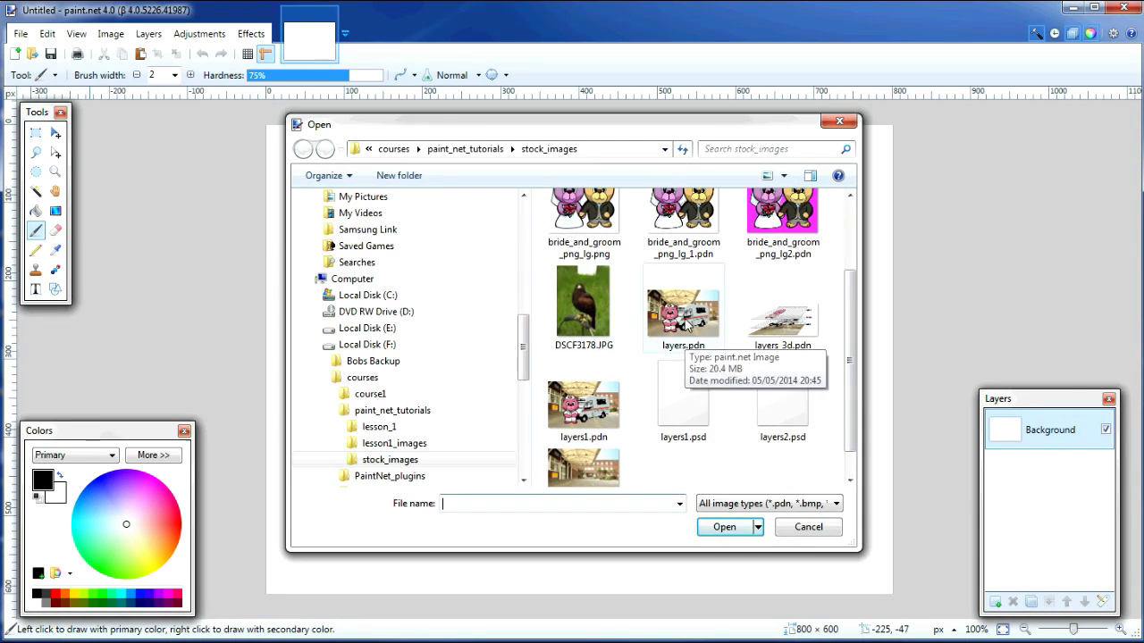
{"action": "double_click", "coordinate": [682, 318]}
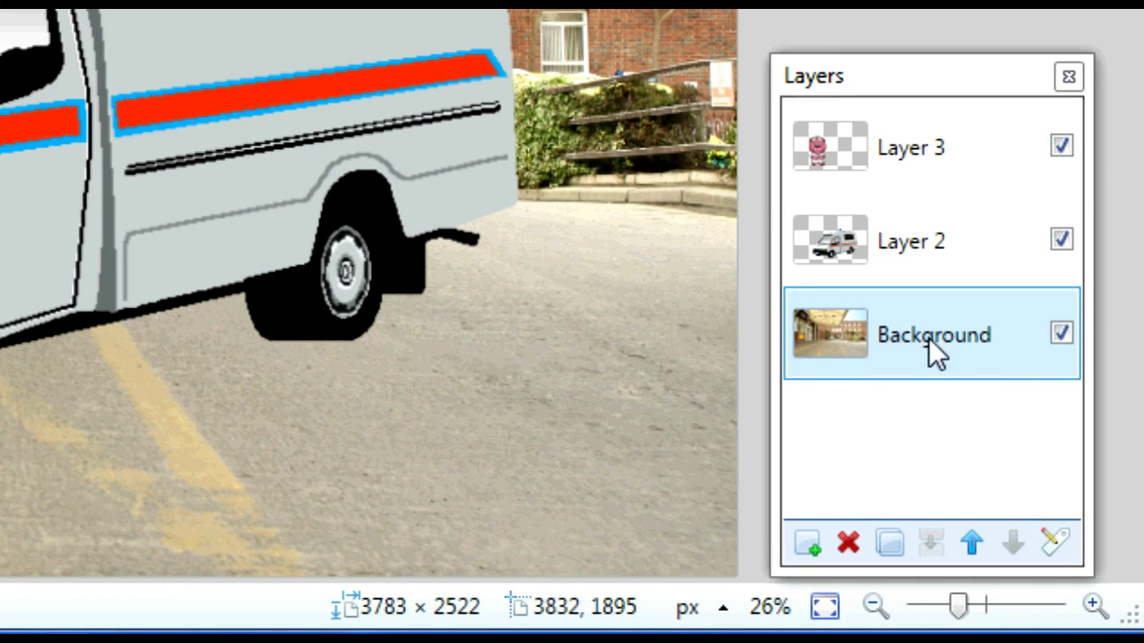
Step: Examine how the picture is stacked by activating Layer 2, Layer 3 and Background in turn and toggling Layer 3's visibility
{"action": "left_click", "coordinate": [925, 257]}
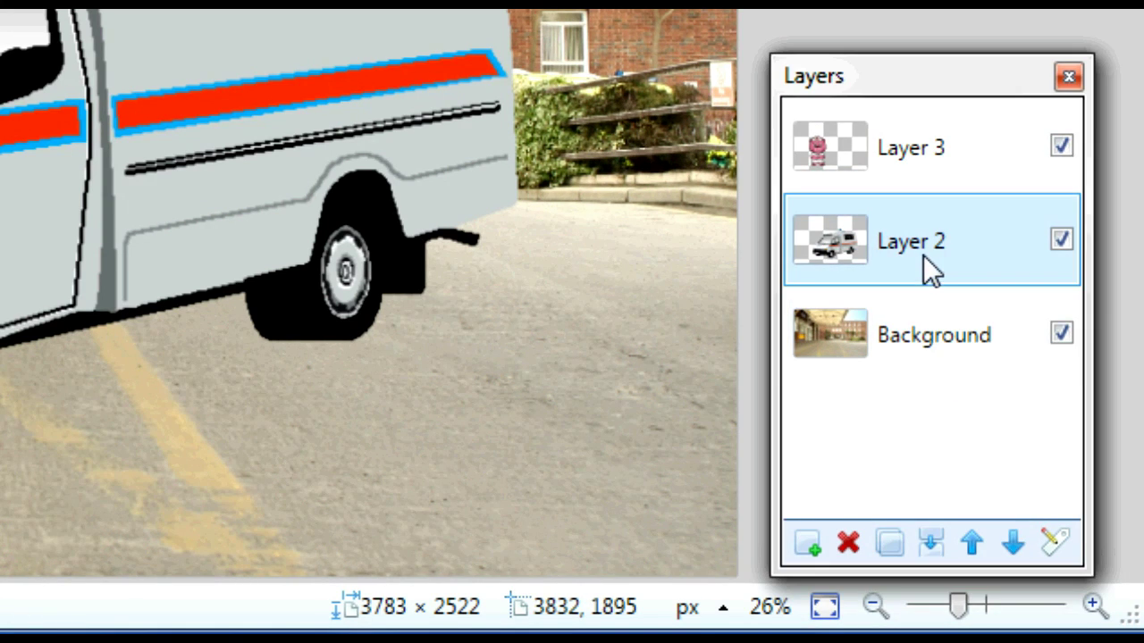
{"action": "left_click", "coordinate": [905, 134]}
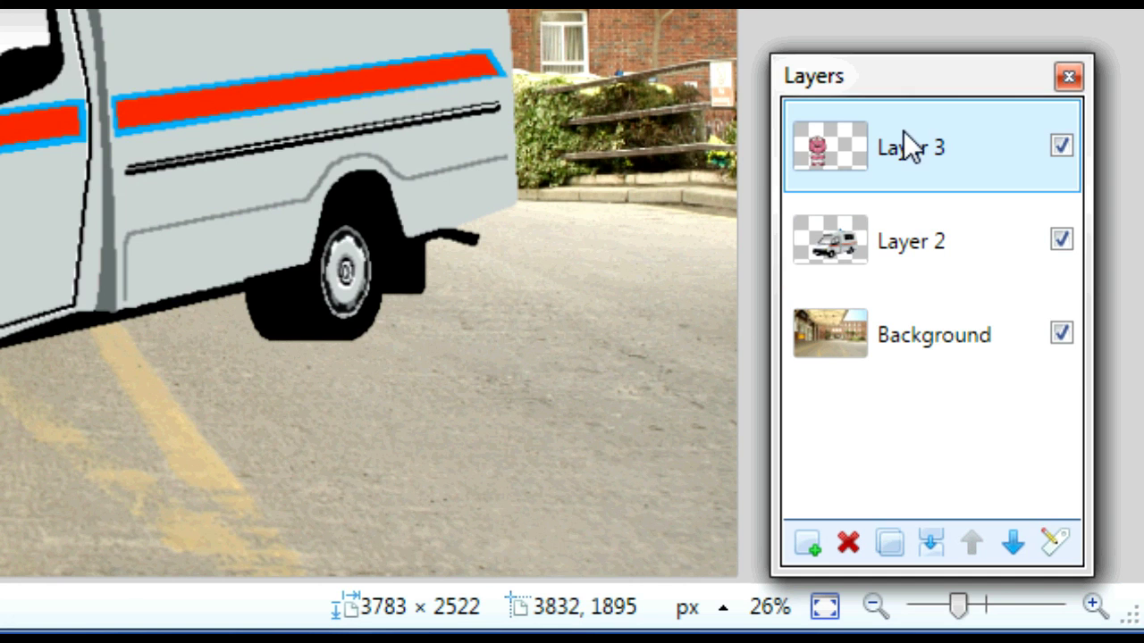
{"action": "left_click", "coordinate": [1063, 148]}
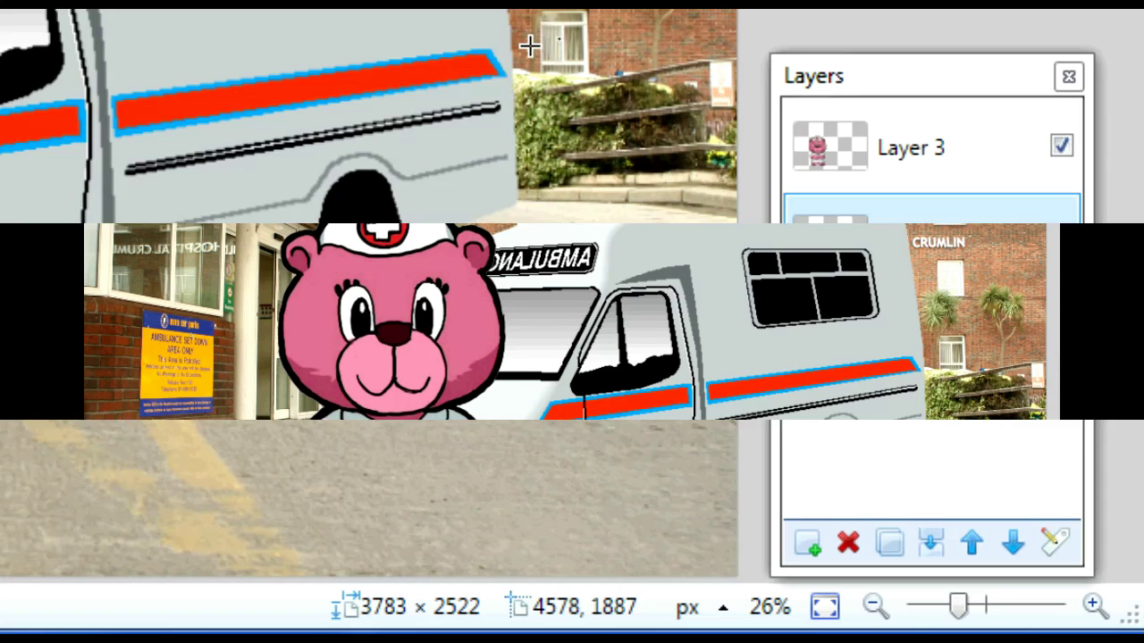
{"action": "left_click", "coordinate": [920, 161]}
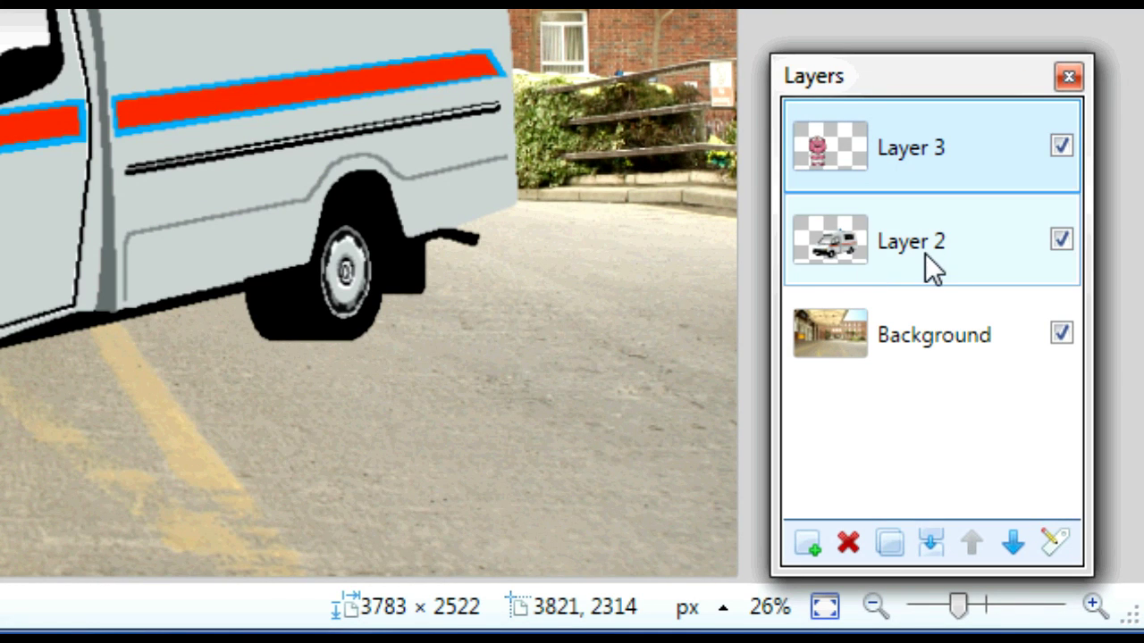
{"action": "left_click", "coordinate": [797, 246]}
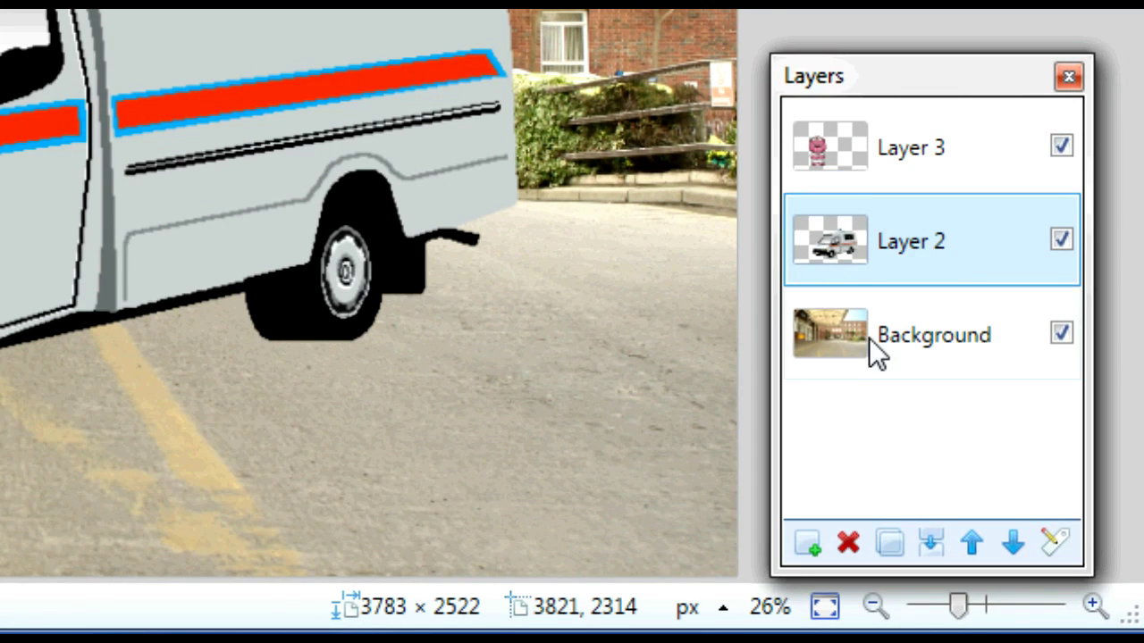
{"action": "left_click", "coordinate": [902, 332]}
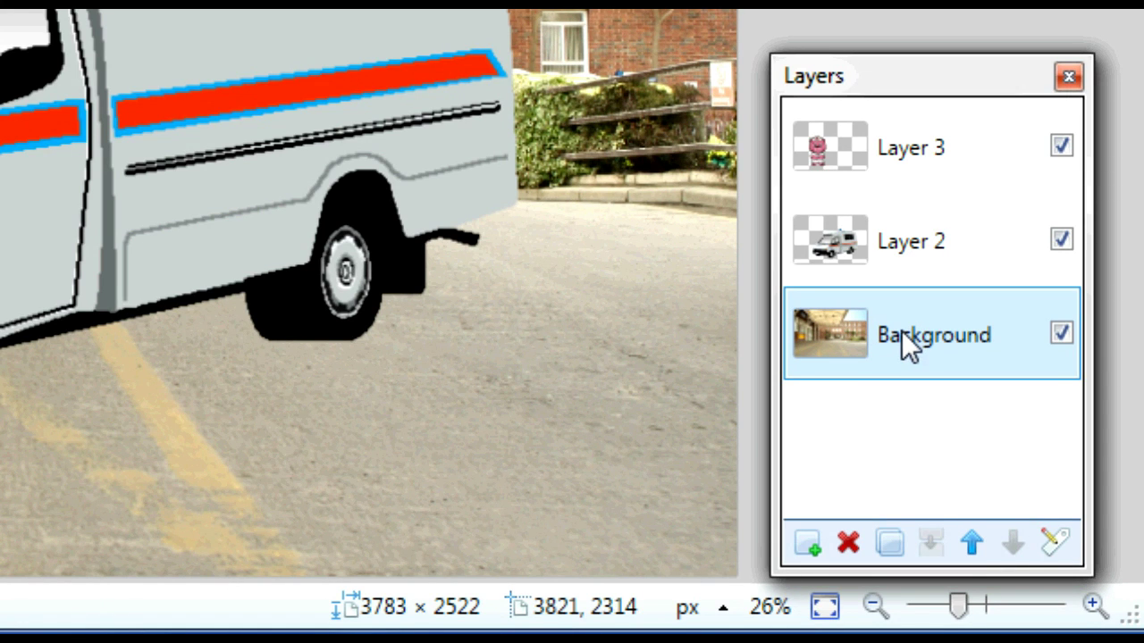
{"action": "left_click", "coordinate": [915, 261]}
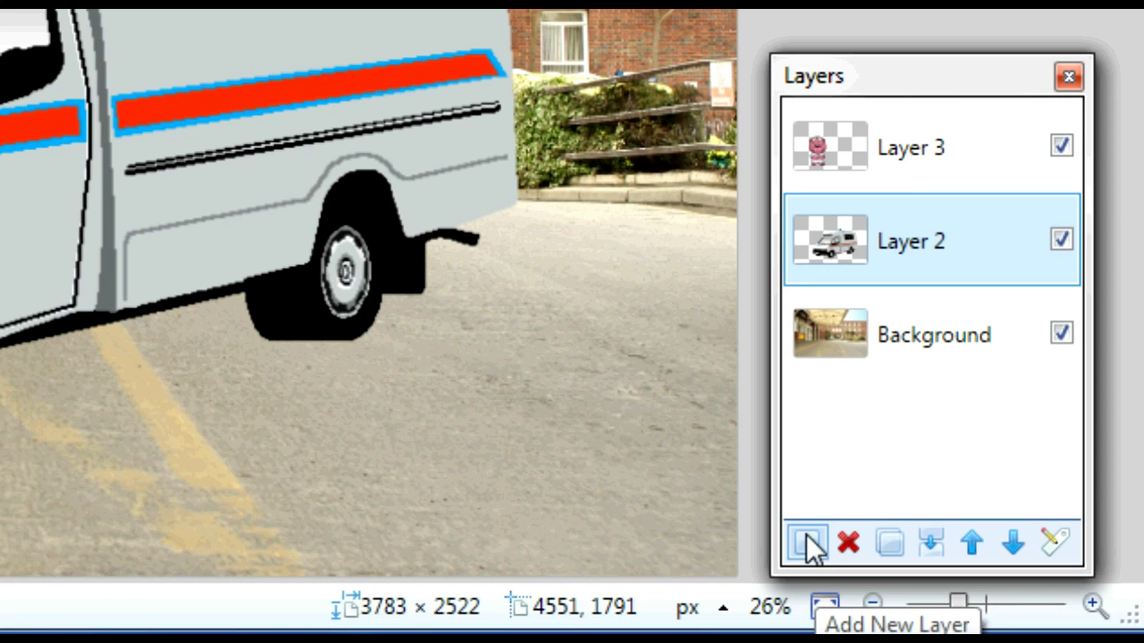
Step: Add a new empty layer directly above Layer 3
{"action": "left_click", "coordinate": [897, 165]}
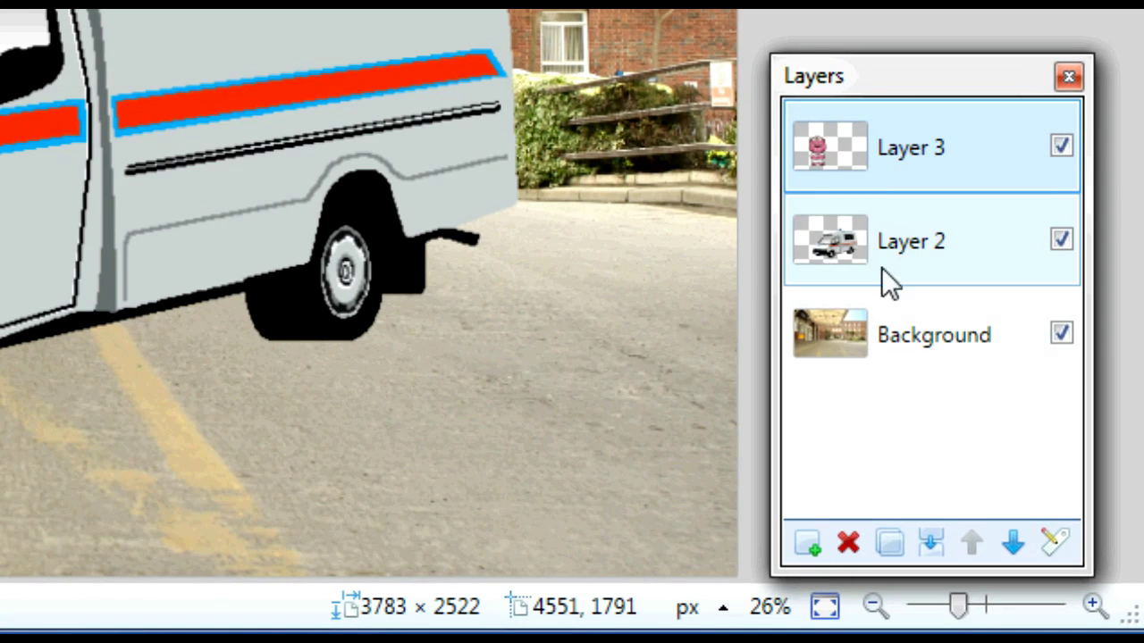
{"action": "left_click", "coordinate": [808, 542]}
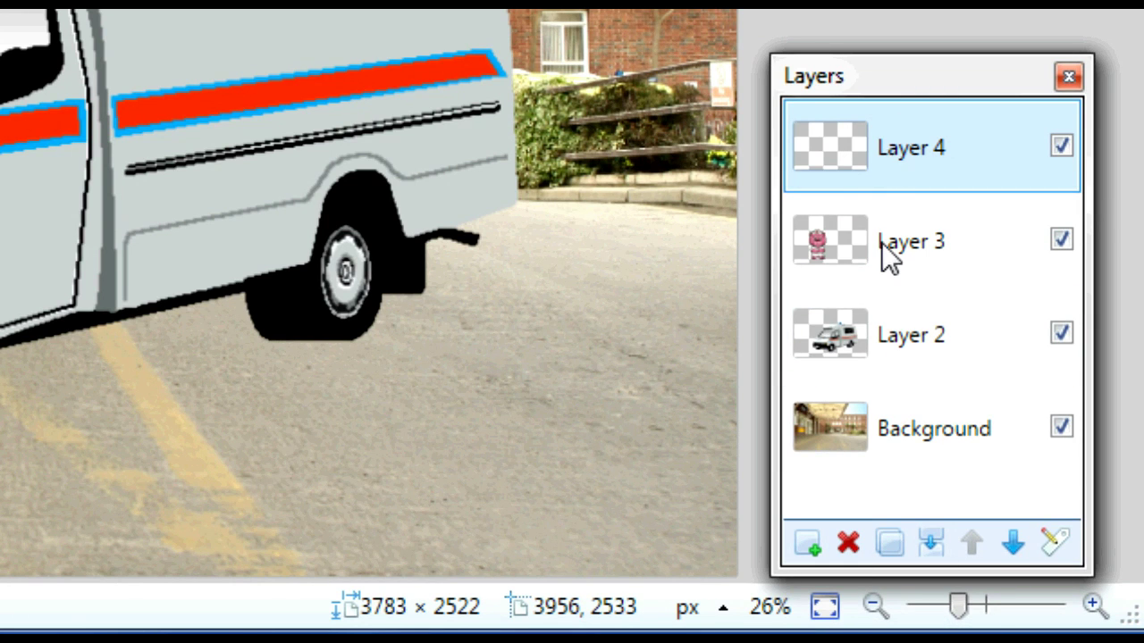
Step: Delete the empty Layer 4 and duplicate Layer 3 with the bear
{"action": "left_click", "coordinate": [847, 539]}
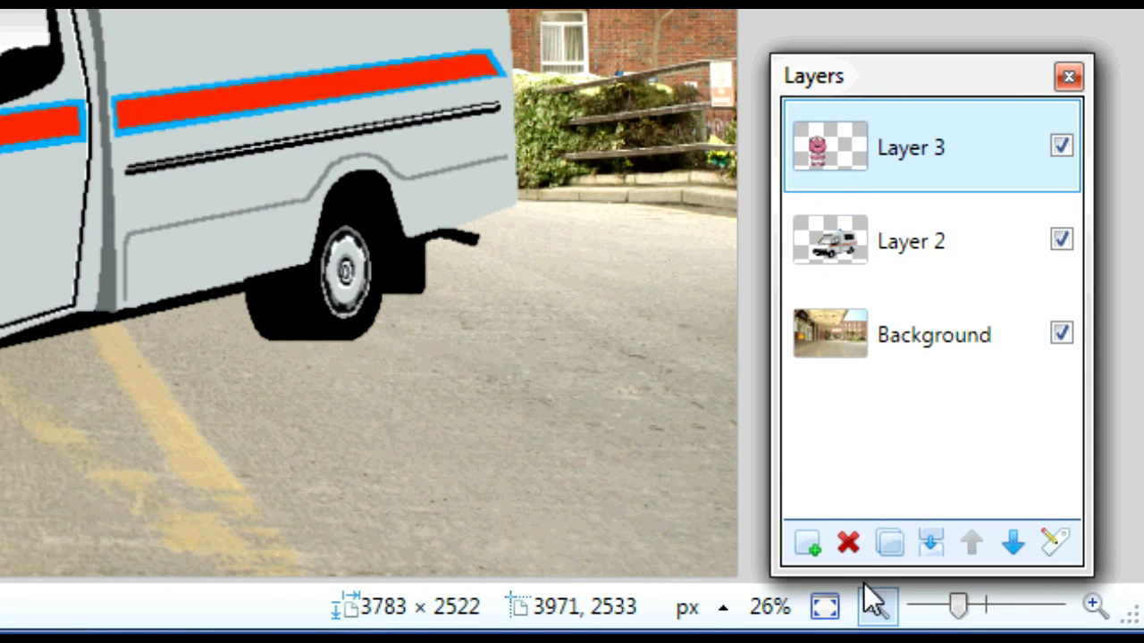
{"action": "left_click", "coordinate": [891, 543]}
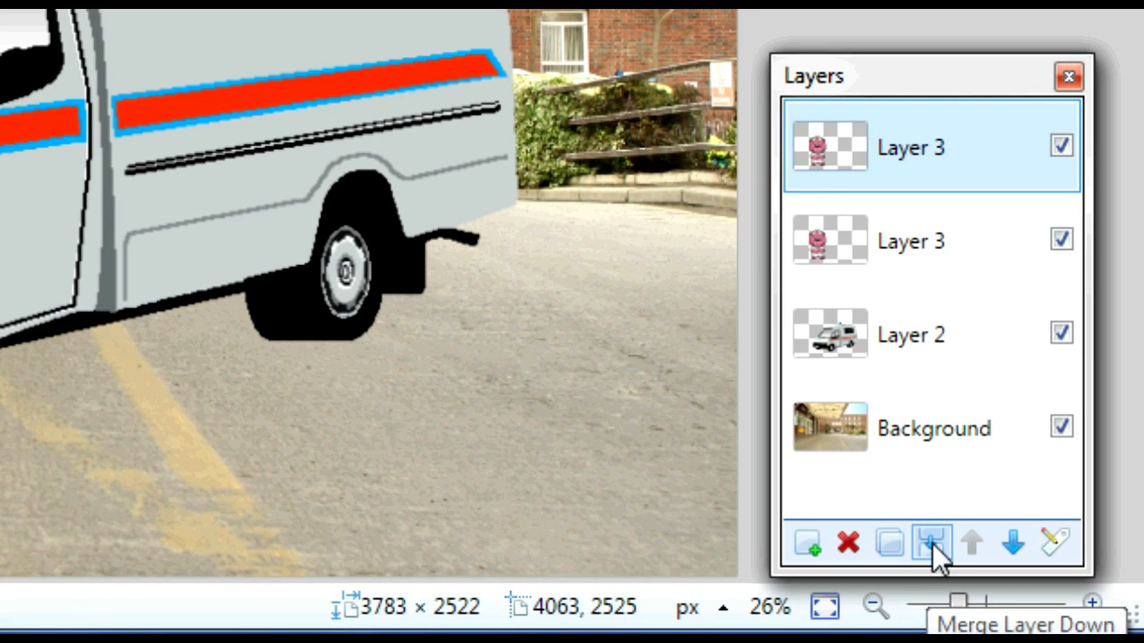
Step: Try merging the lower of the two Layer 3 copies down into Layer 2, and undo the merge
{"action": "left_click", "coordinate": [913, 243]}
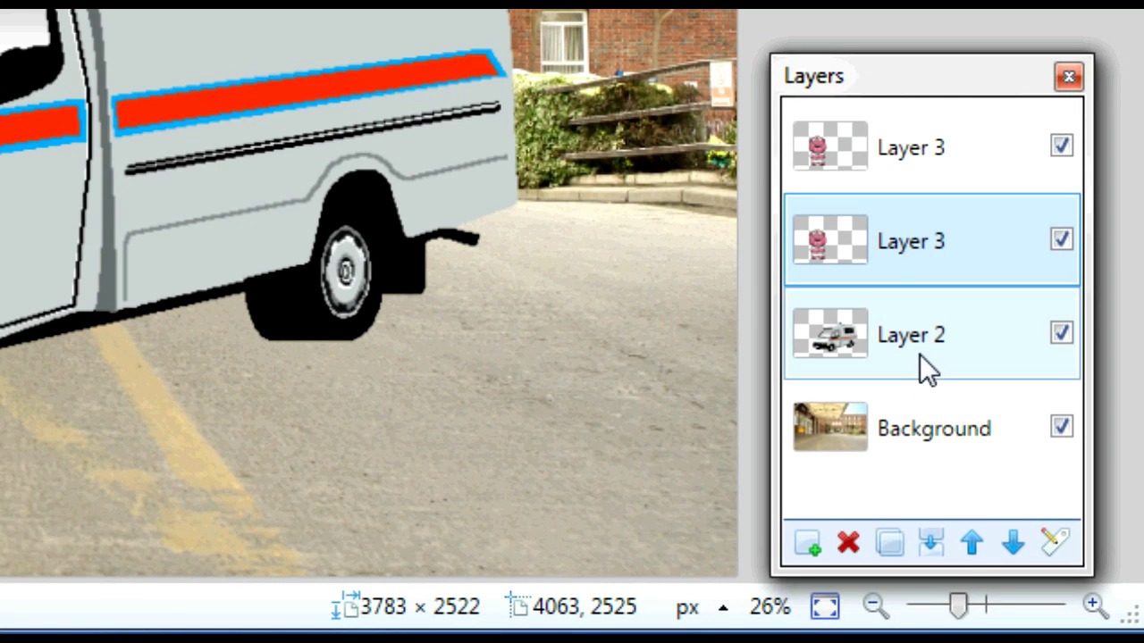
{"action": "left_click", "coordinate": [932, 543]}
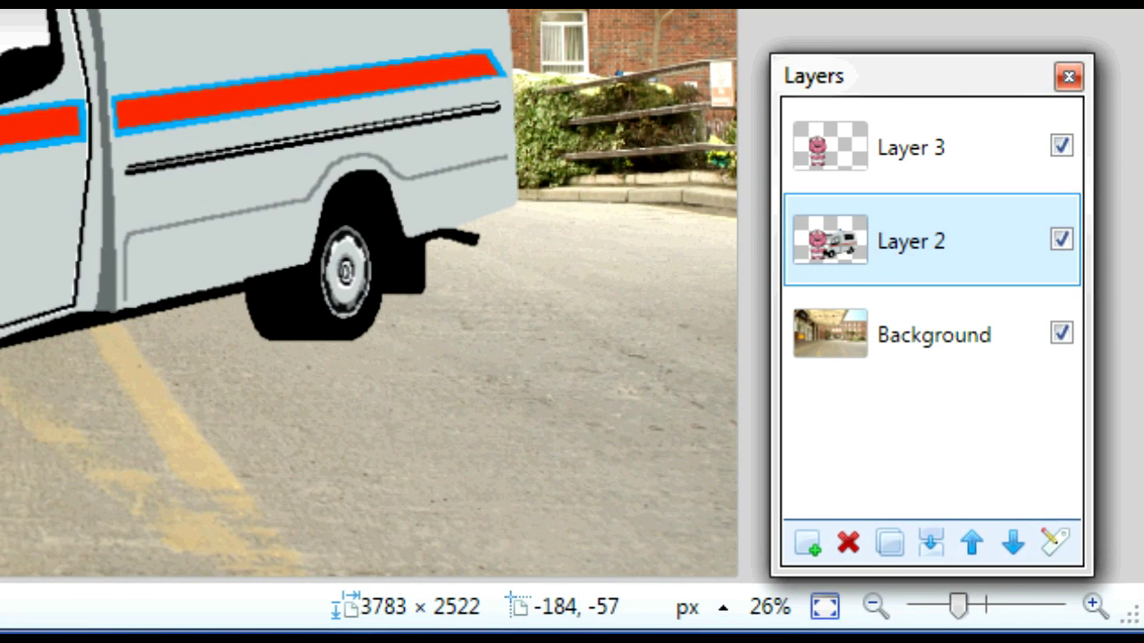
{"action": "key", "text": "ctrl+z"}
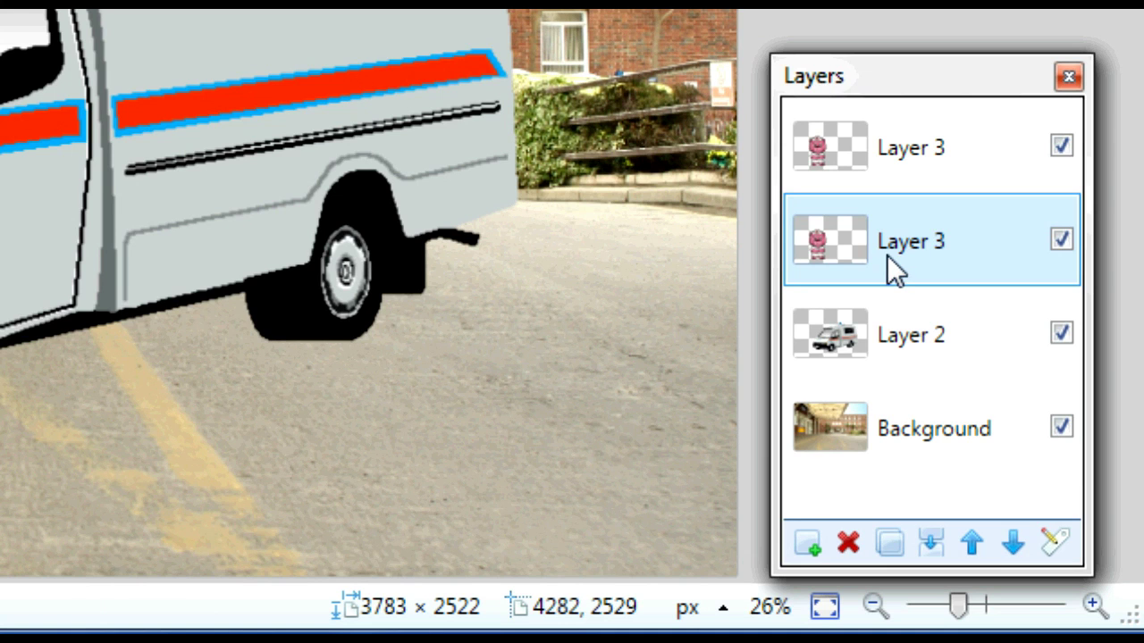
Step: Reorder the lower Layer 3 beneath Layer 2, and try Background at the top of the stack before returning it to the bottom
{"action": "left_click_drag", "start_coordinate": [887, 255], "coordinate": [906, 365]}
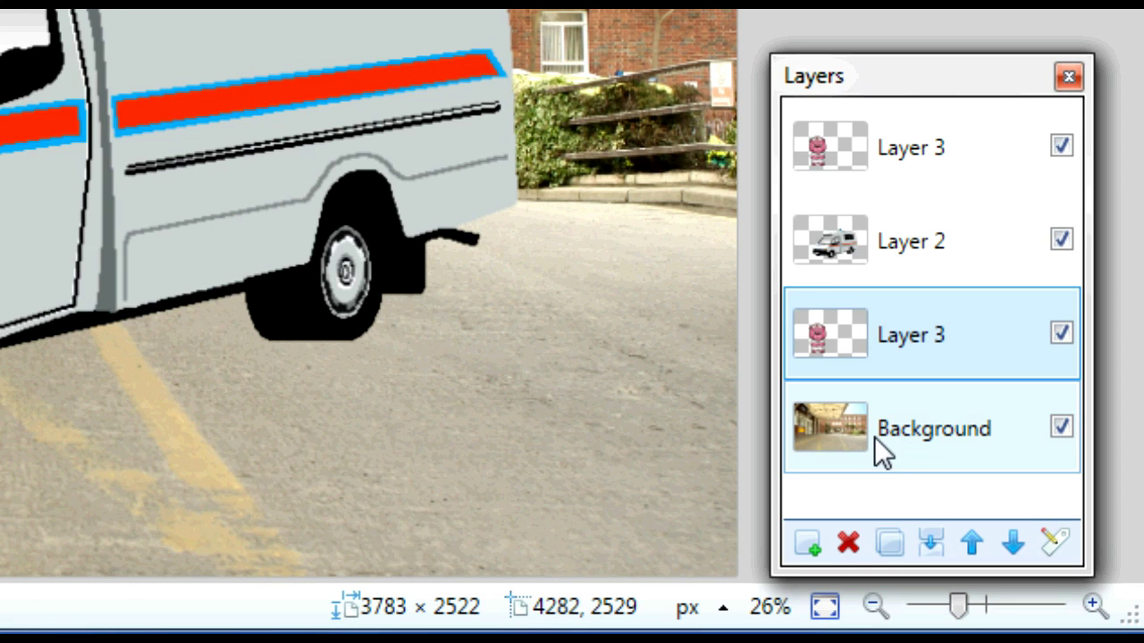
{"action": "left_click_drag", "start_coordinate": [878, 429], "coordinate": [906, 181]}
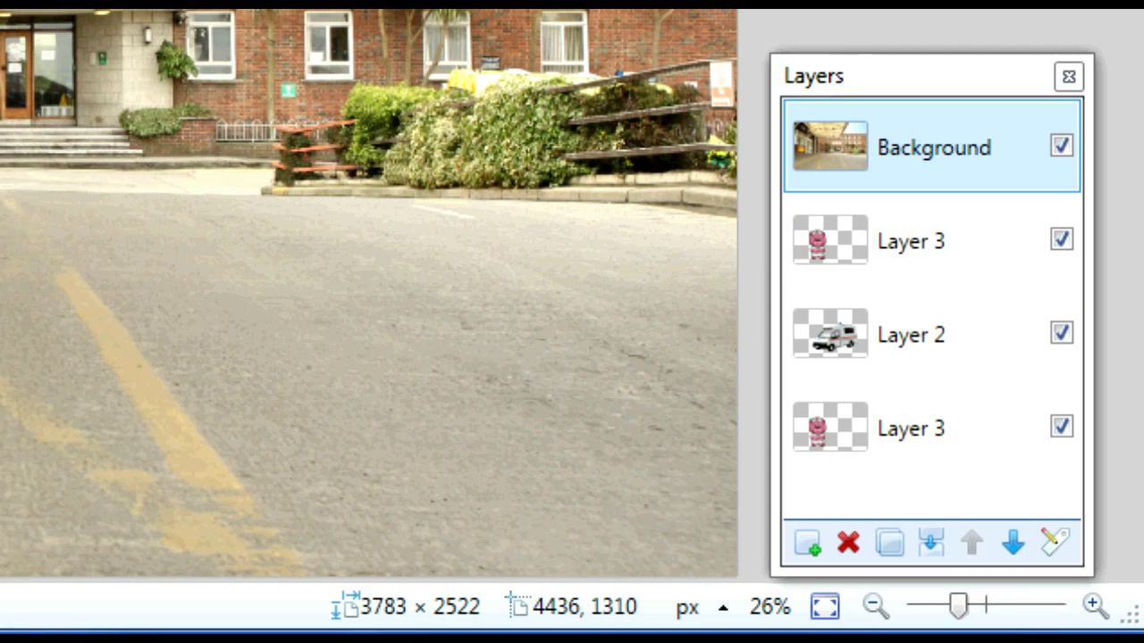
{"action": "left_click_drag", "start_coordinate": [915, 148], "coordinate": [922, 440]}
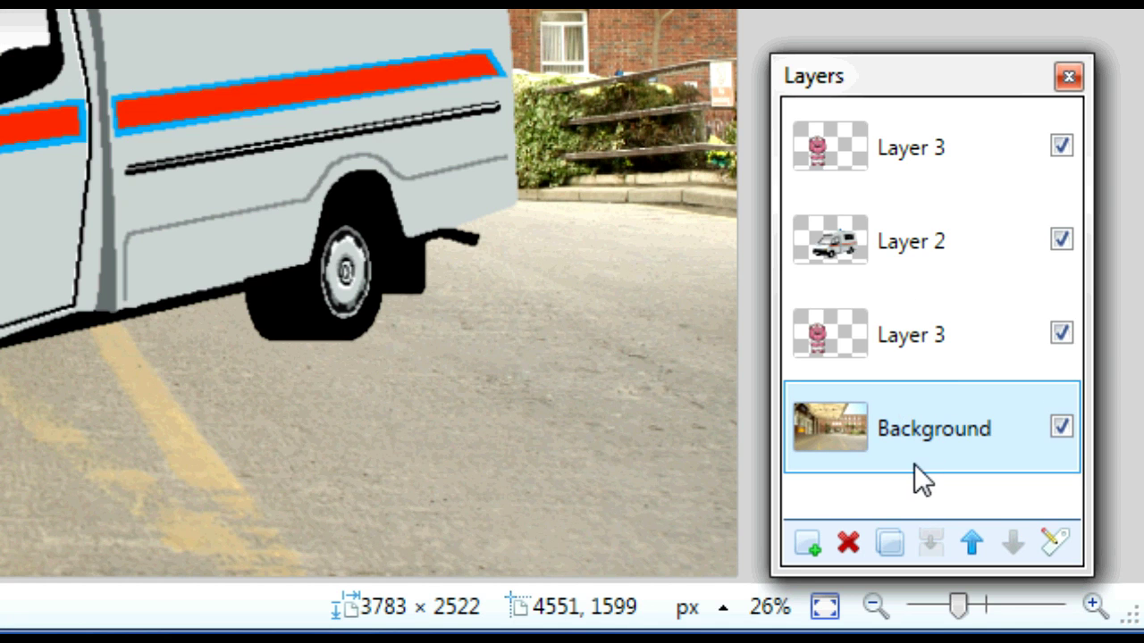
Step: Toggle the visibility of Background and both Layer 3 copies to examine what each layer contributes to the picture
{"action": "left_click", "coordinate": [1062, 427]}
{"action": "left_click", "coordinate": [1061, 333]}
{"action": "left_click", "coordinate": [1044, 234]}
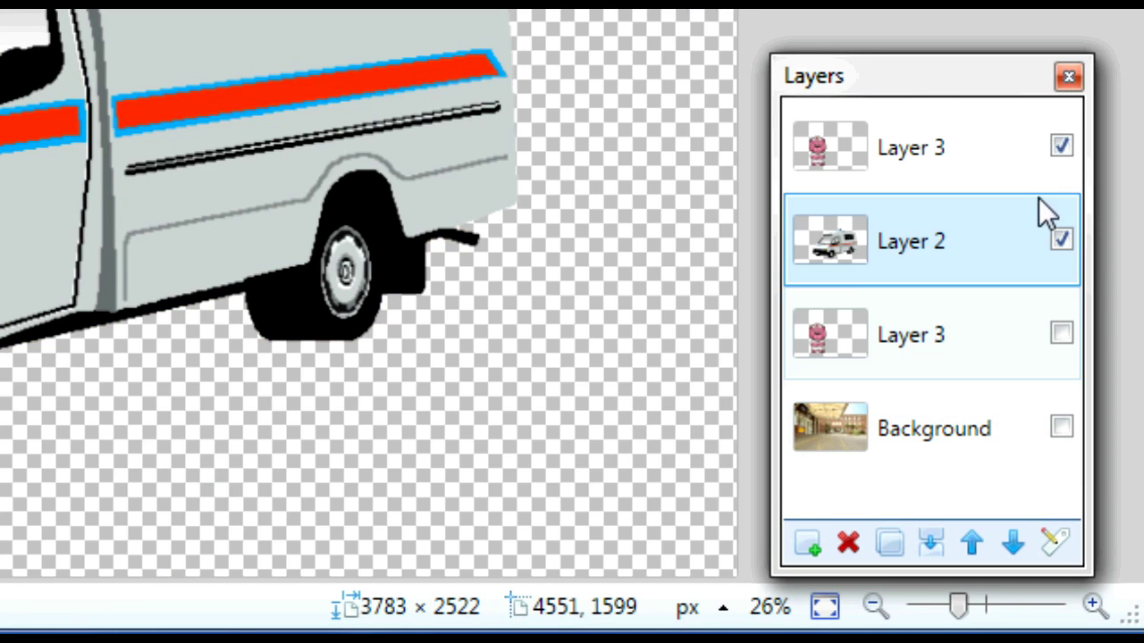
{"action": "left_click", "coordinate": [1060, 146]}
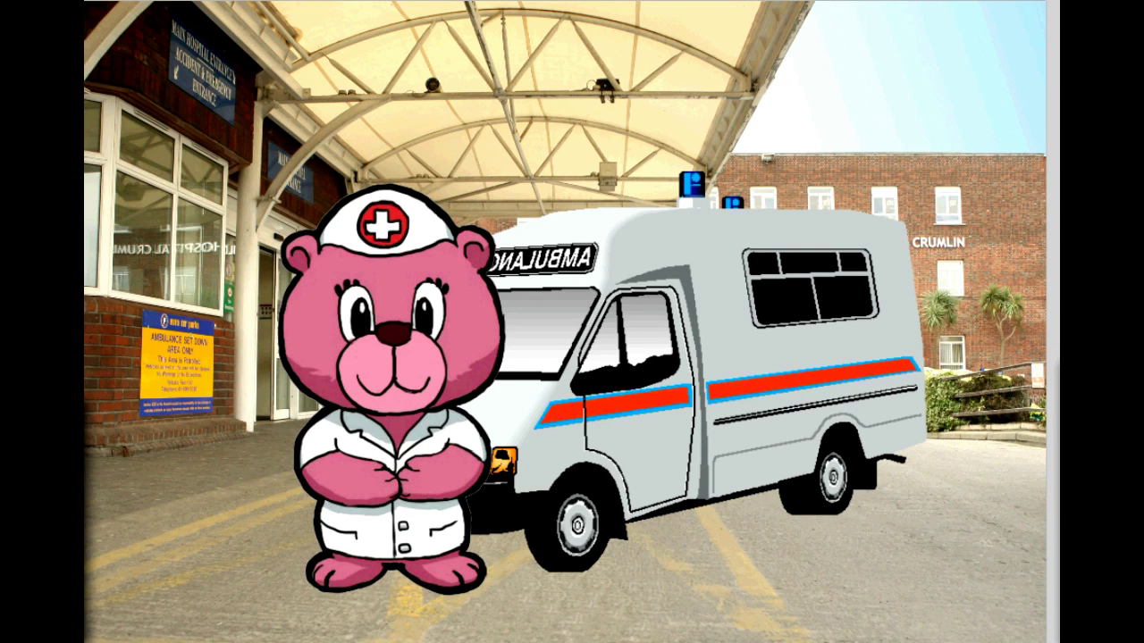
Step: Open the image layers_3d.pdn from the stock_images folder to view the layer stack in 3D
{"action": "key", "text": "ctrl+o"}
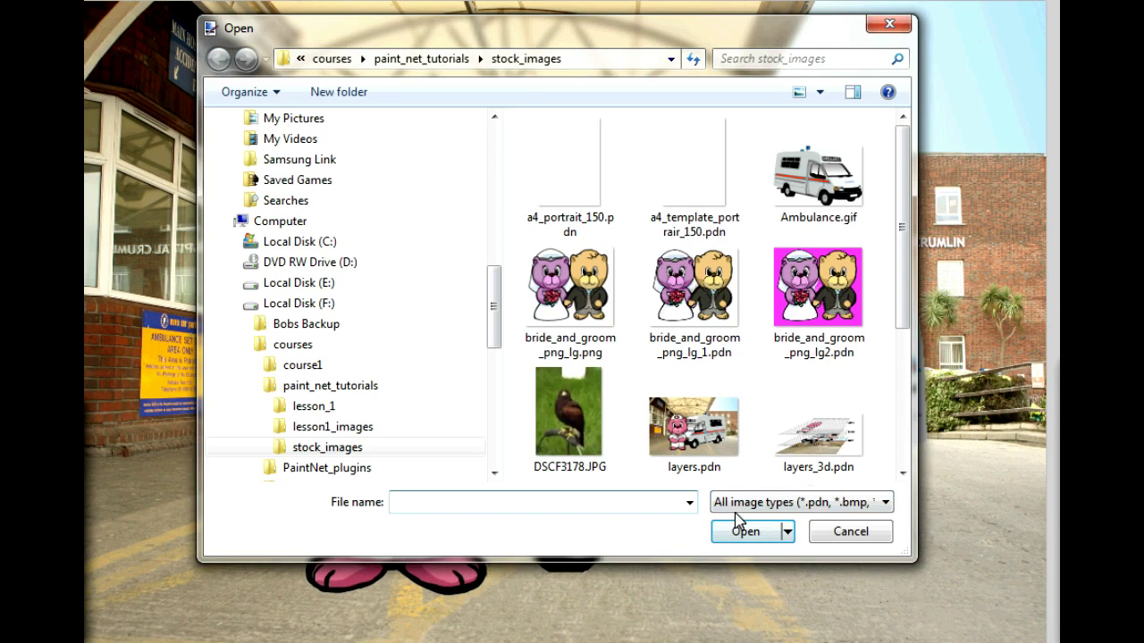
{"action": "double_click", "coordinate": [844, 443]}
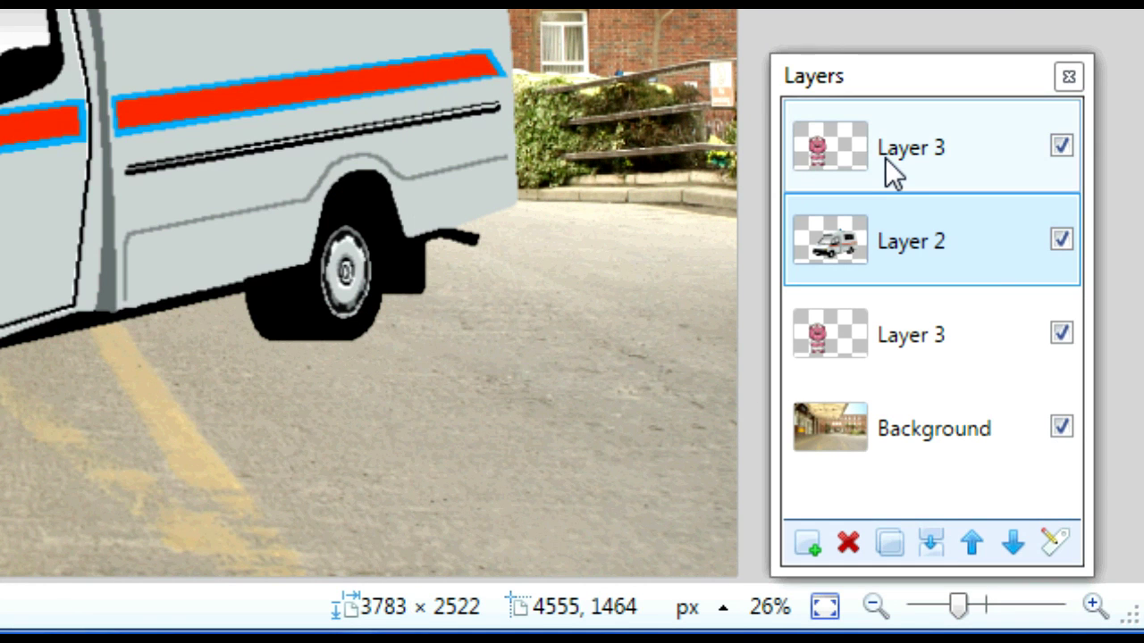
Step: Enclose the bear on the top Layer 3 in a rectangular selection about 1204 × 1758 pixels and activate Move Selected Pixels
{"action": "left_click", "coordinate": [891, 153]}
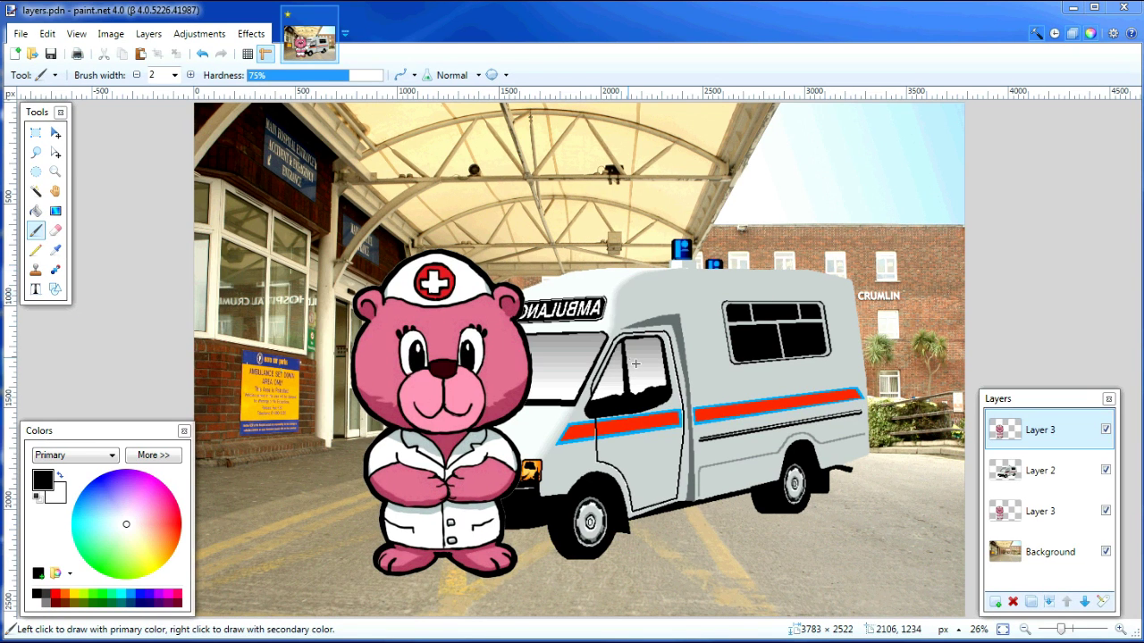
{"action": "left_click", "coordinate": [35, 134]}
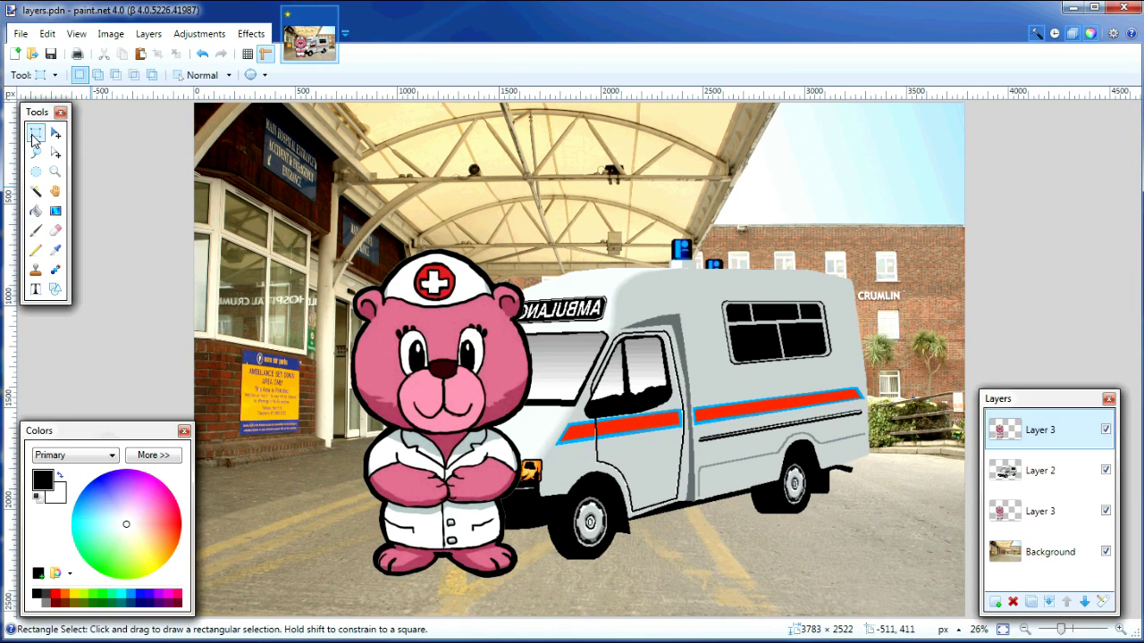
{"action": "left_click_drag", "start_coordinate": [323, 240], "coordinate": [568, 597]}
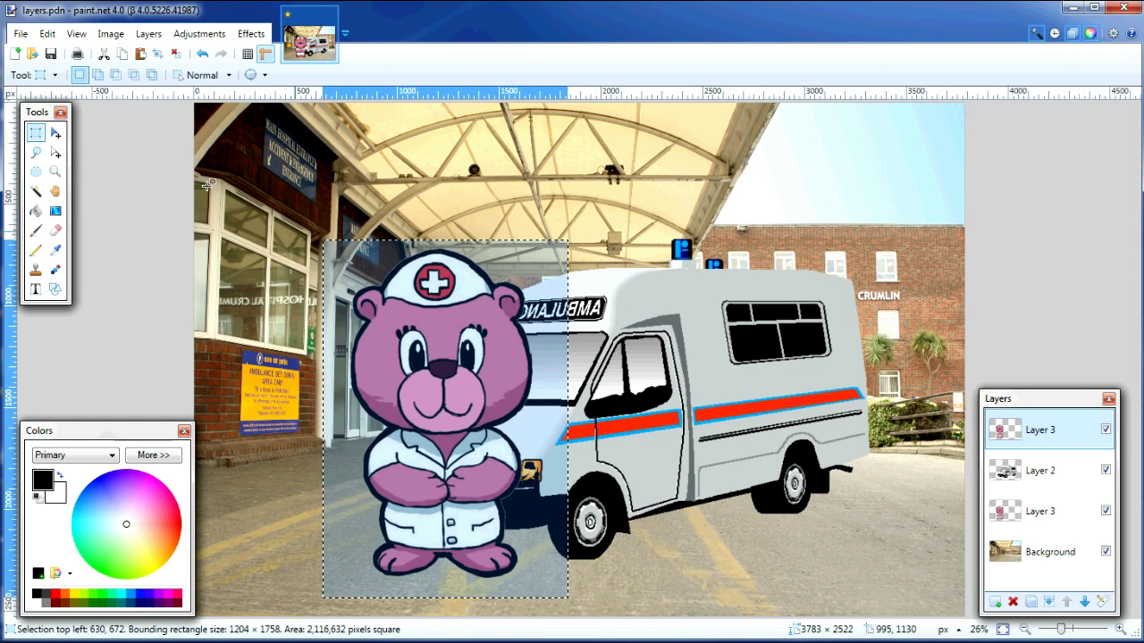
{"action": "left_click", "coordinate": [57, 134]}
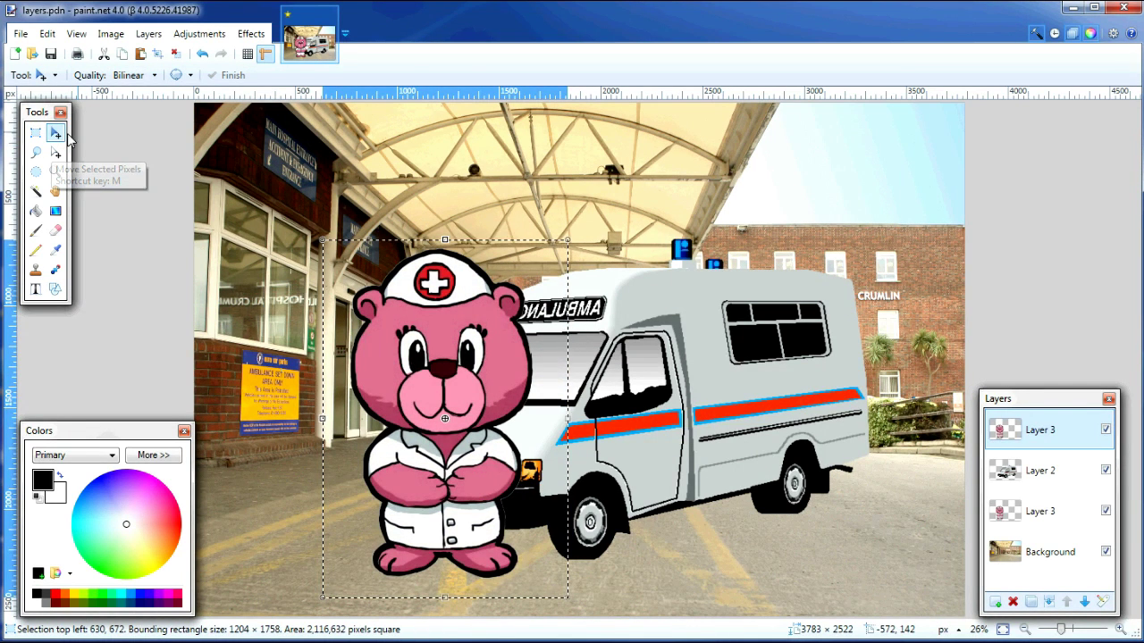